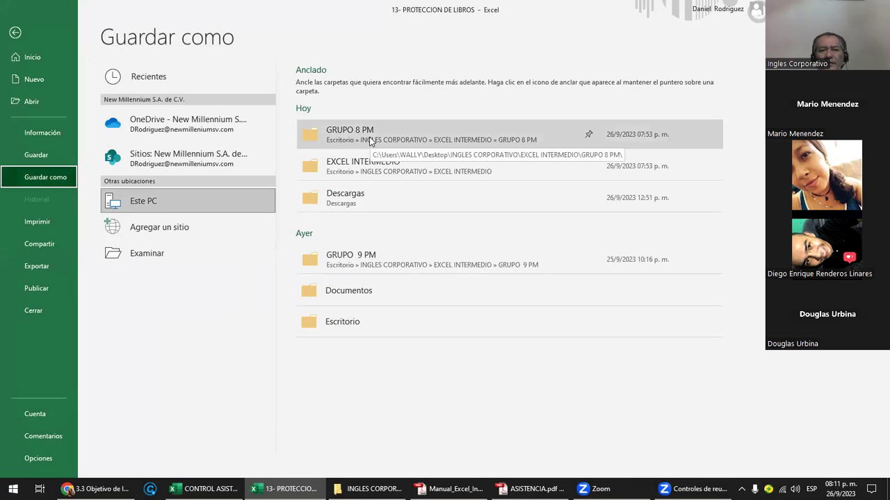
Save as '13- PROTECCION DE LIBROS 8 pm' in the Escritorio folder and show the Herramientas list
click(153, 254)
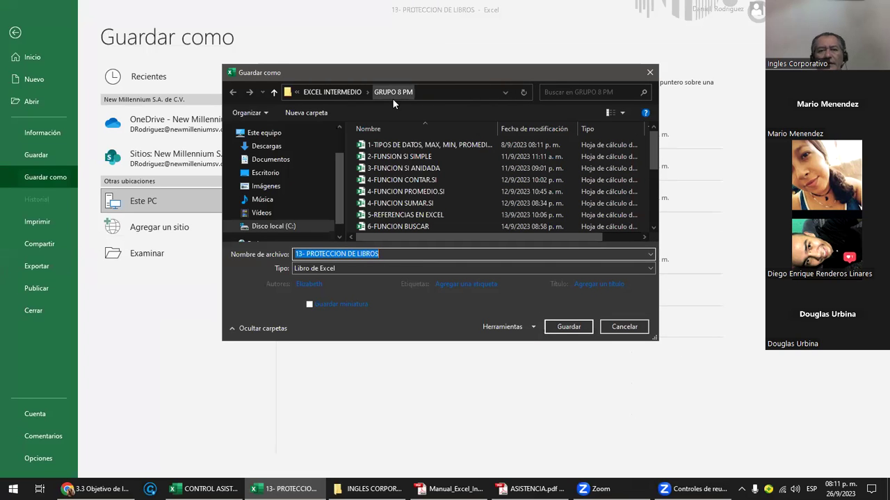
click(379, 255)
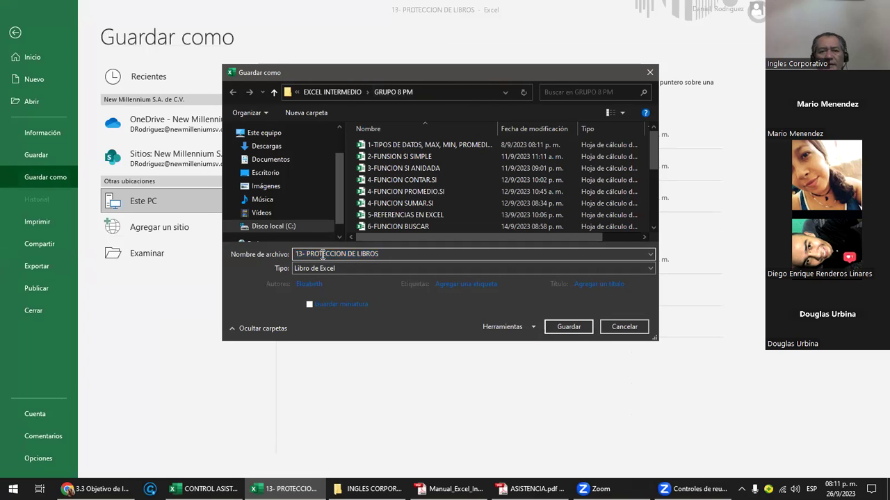
click(306, 255)
click(391, 254)
text(8 pm)
click(265, 173)
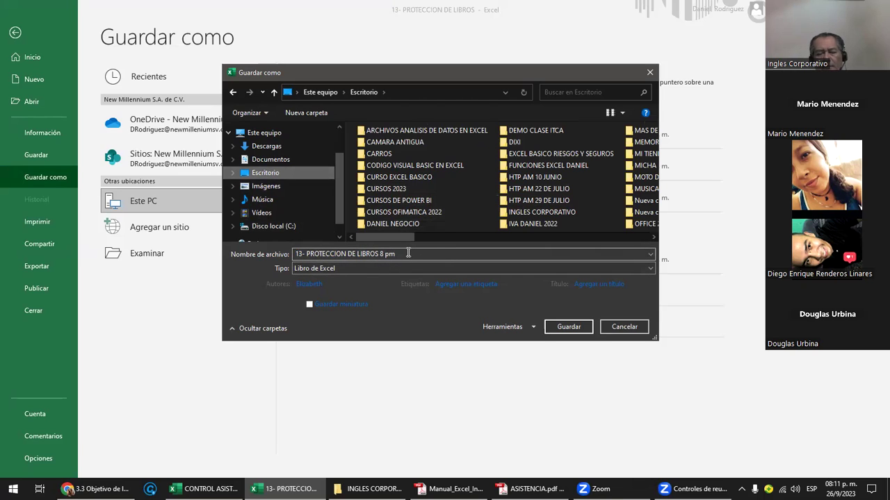
click(533, 327)
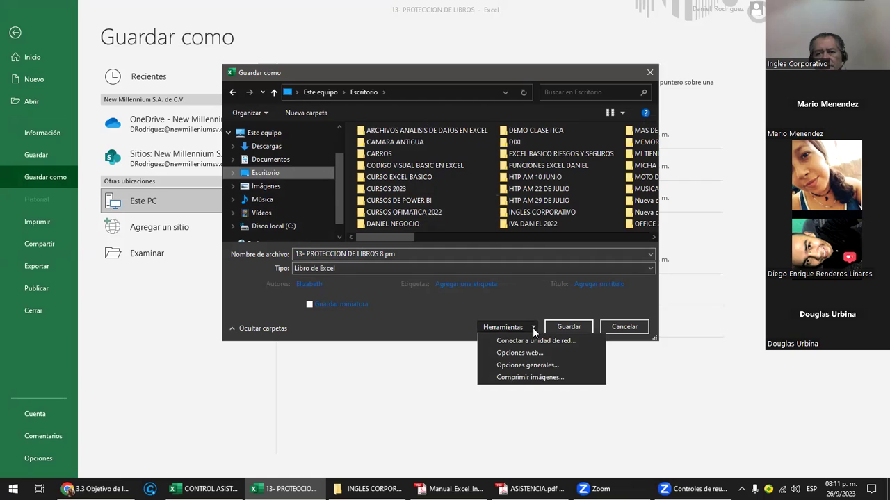
Set an opening password in Herramientas > Opciones generales and accept it
click(536, 366)
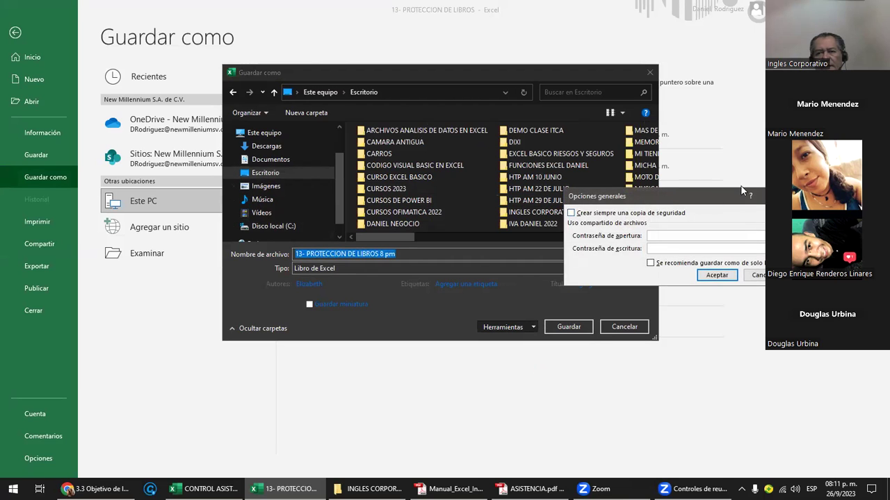
key(Escape)
click(534, 327)
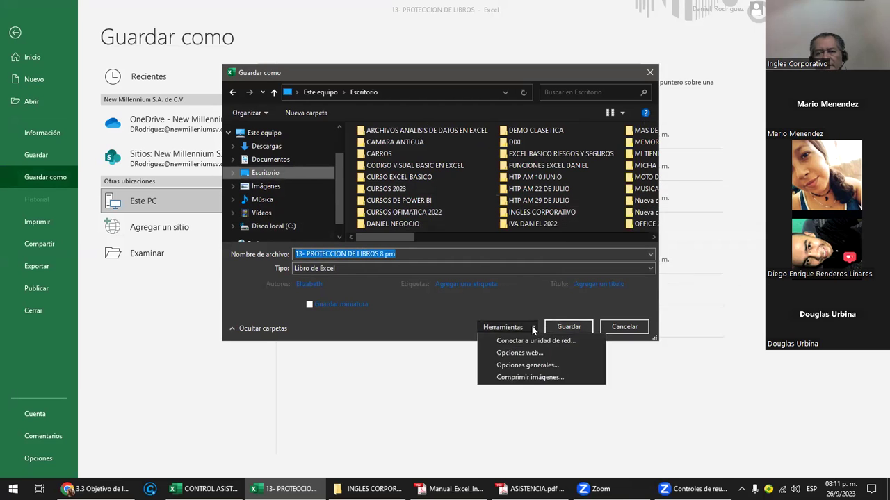
click(526, 364)
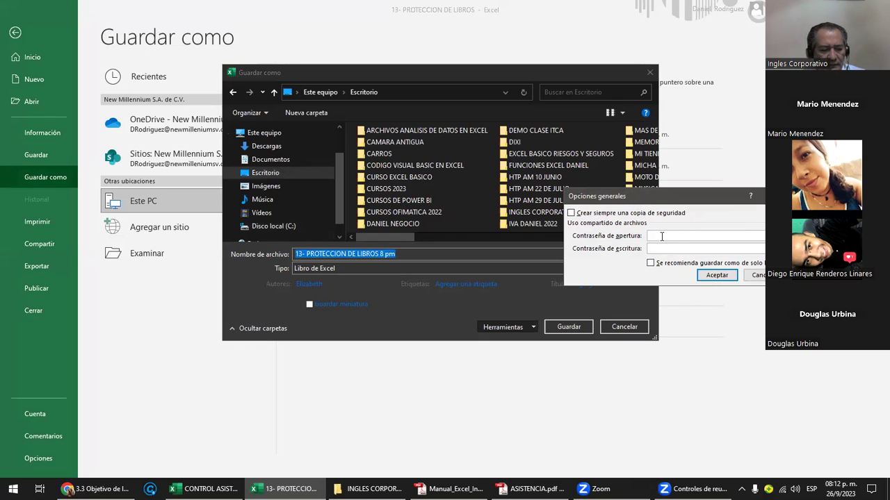
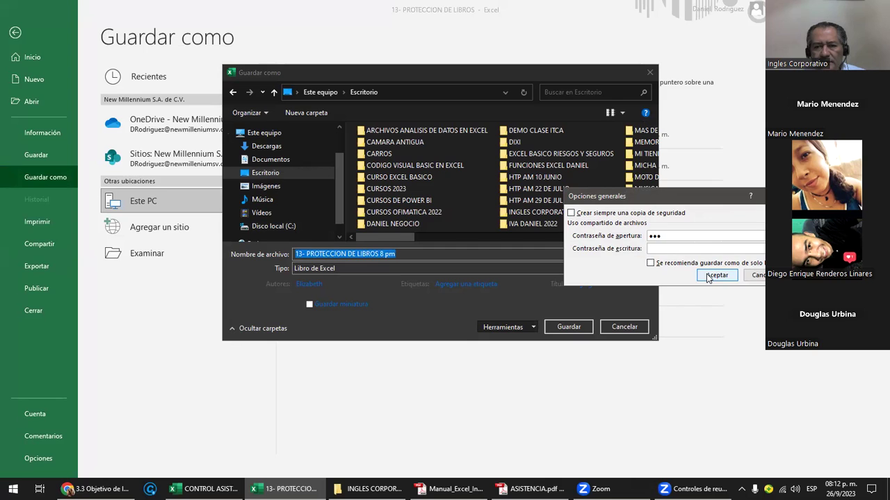
click(716, 276)
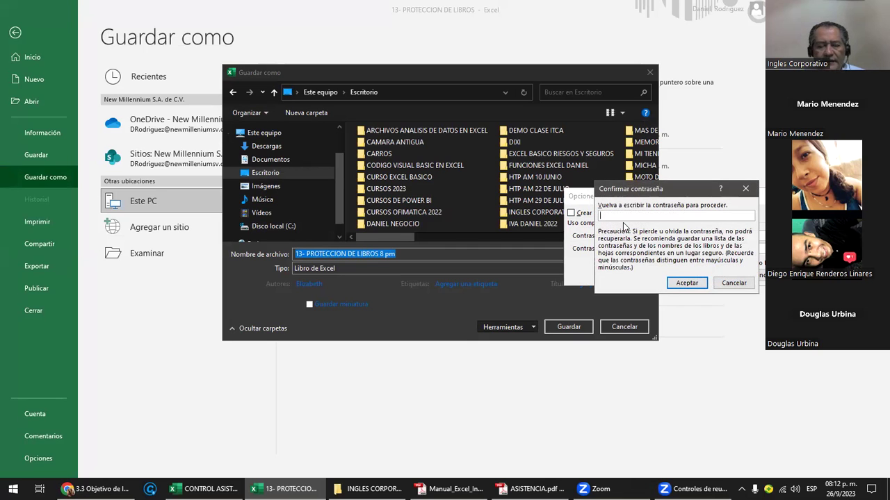
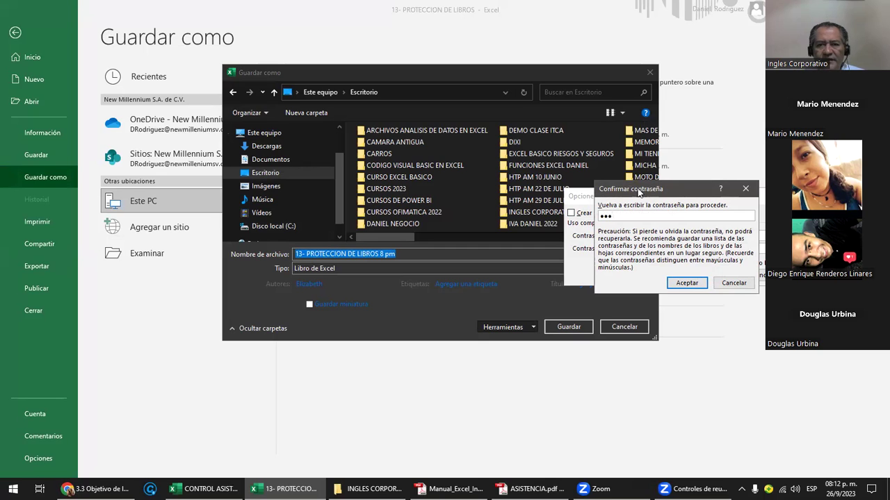
Re-enter the password to confirm it and save the workbook to the Desktop
click(686, 285)
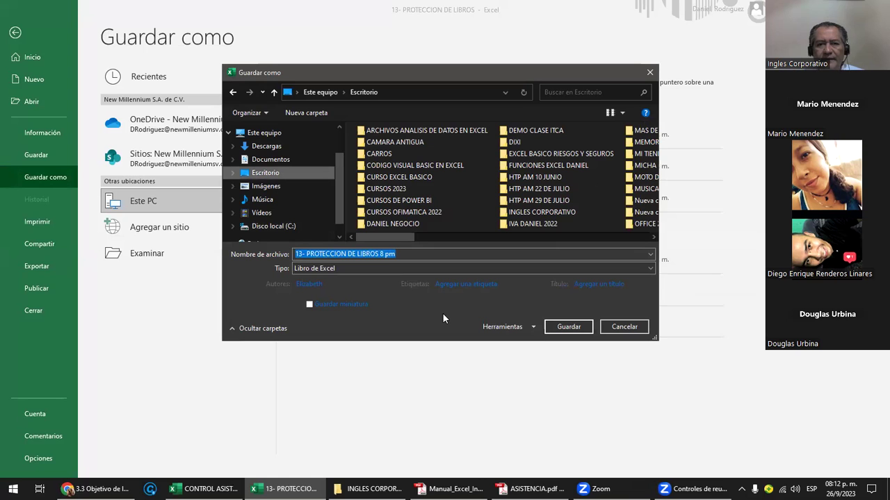
click(560, 326)
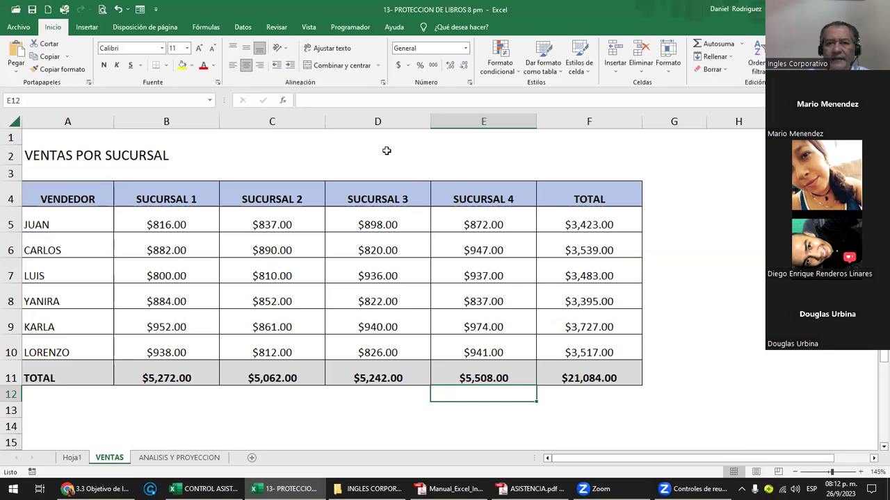
Show the desktop and move the new workbook icon to an empty spot
click(386, 151)
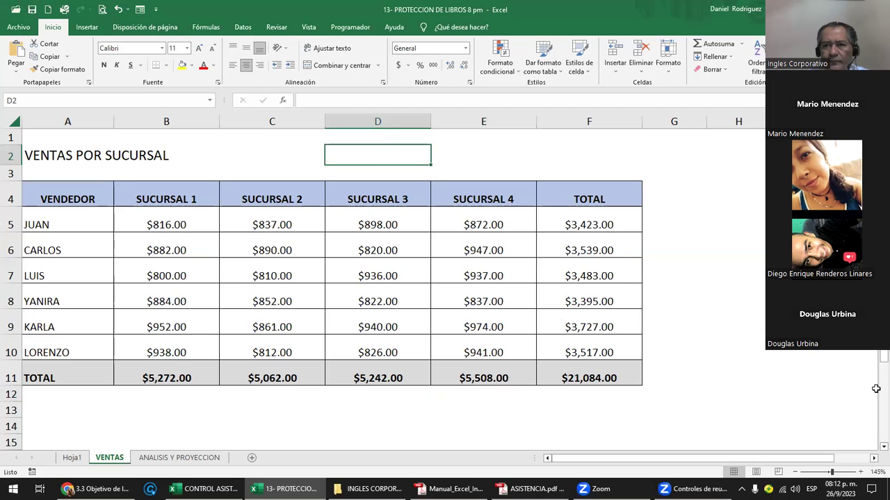
key(super+d)
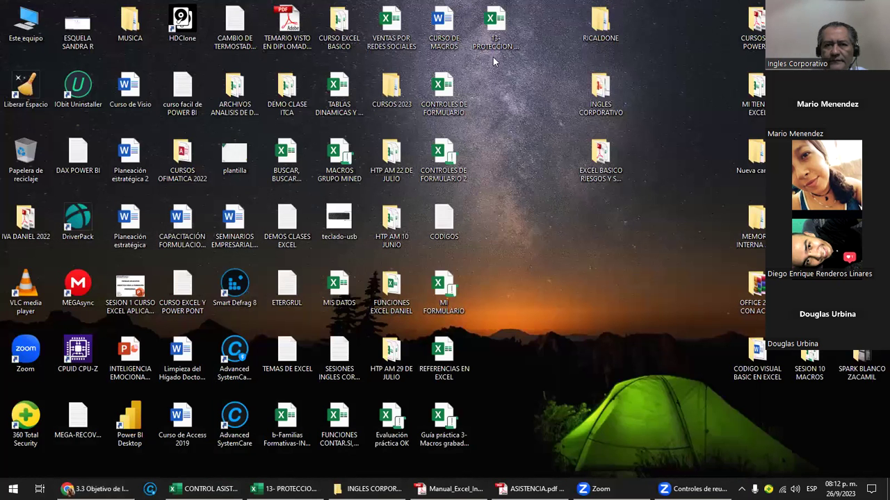
drag(491, 58, 611, 299)
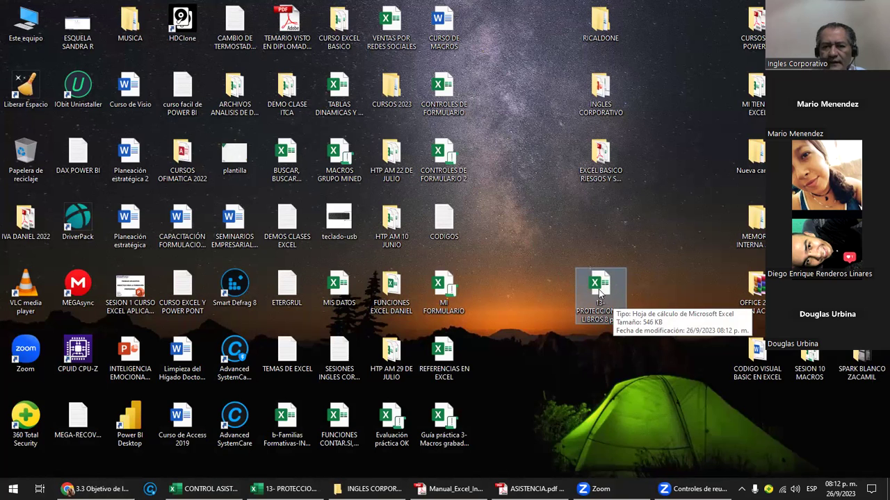
Bring the Excel workbook back to the front and close its window
click(285, 489)
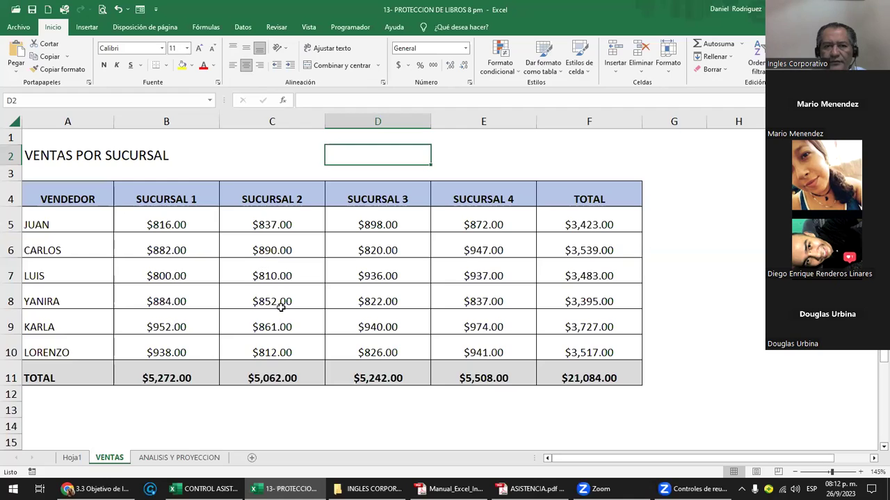
click(252, 161)
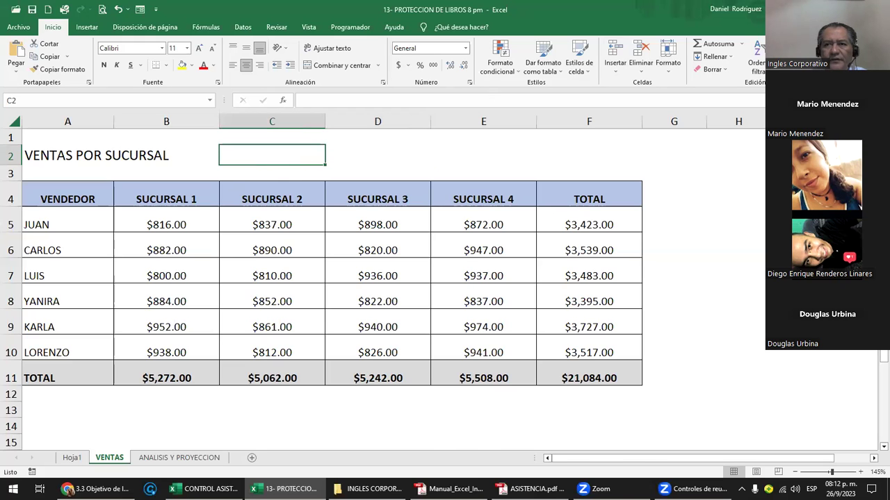
key(alt+F4)
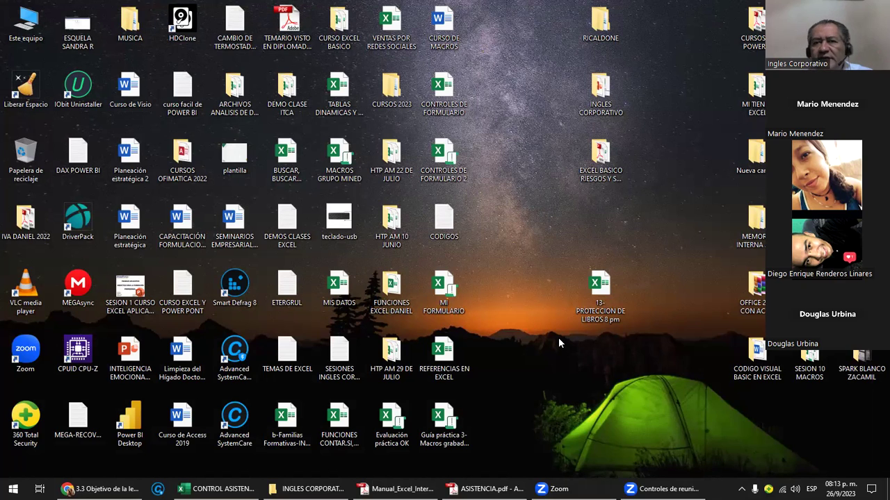
Open the protected workbook from the desktop with its password and check cells H4 and E3
double_click(607, 288)
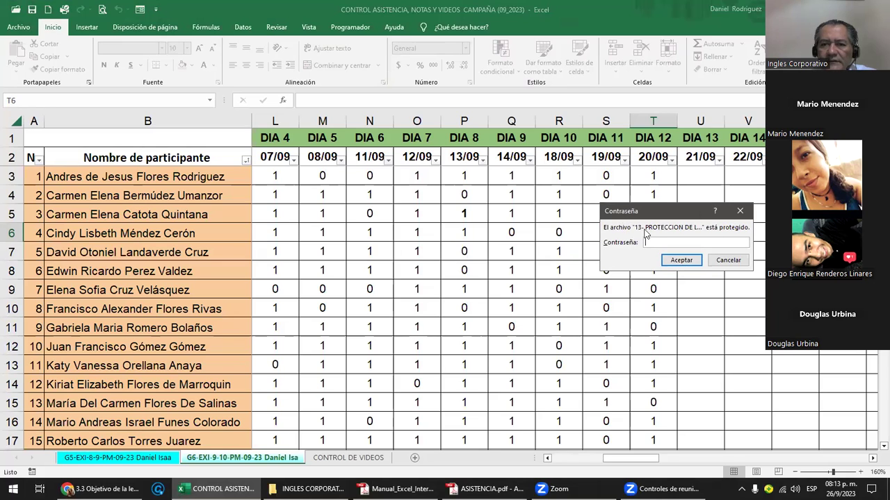
text(***)
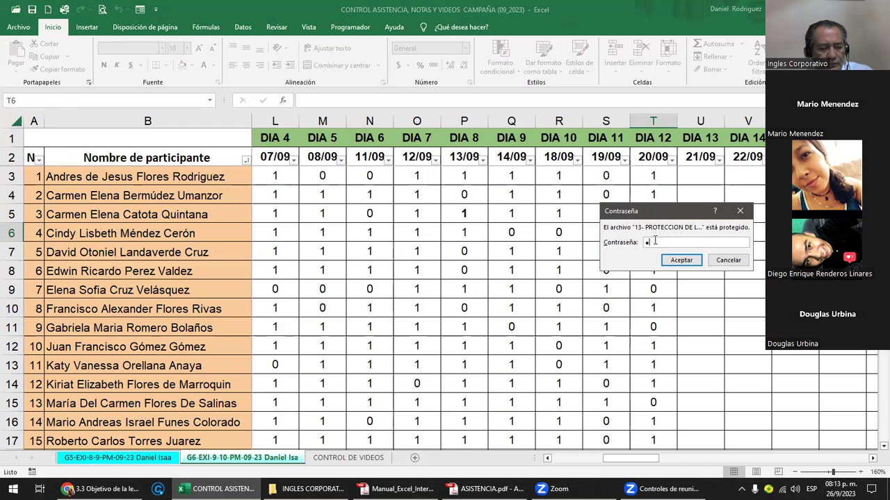
key(Return)
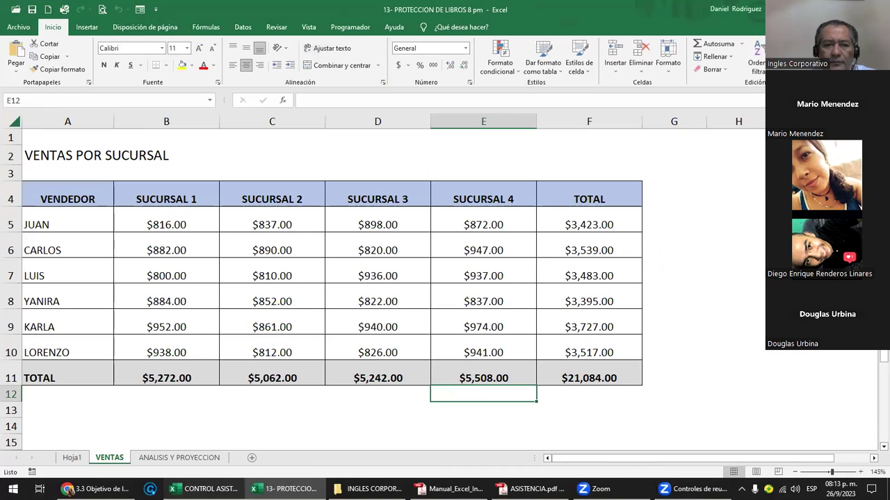
click(191, 489)
key(alt+Tab)
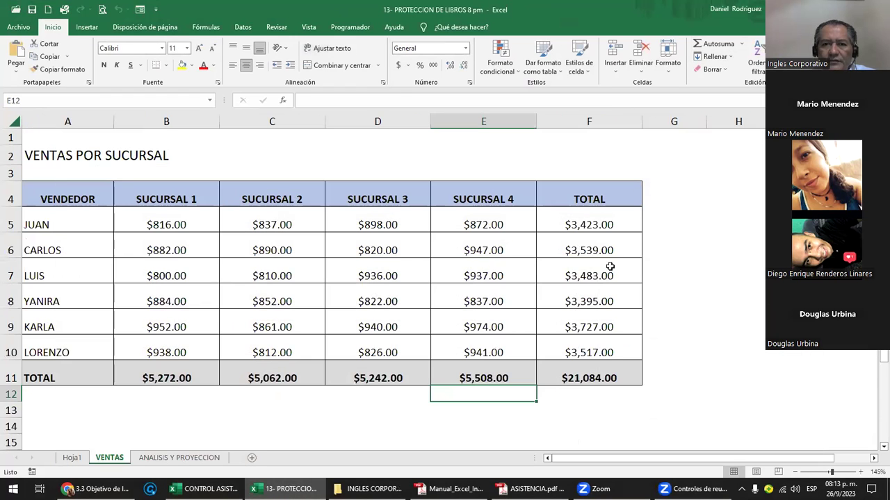
click(713, 191)
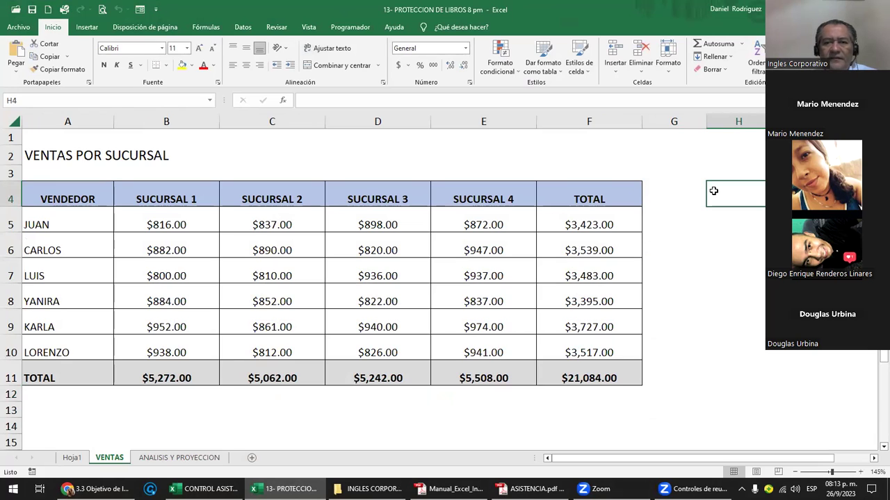
click(520, 168)
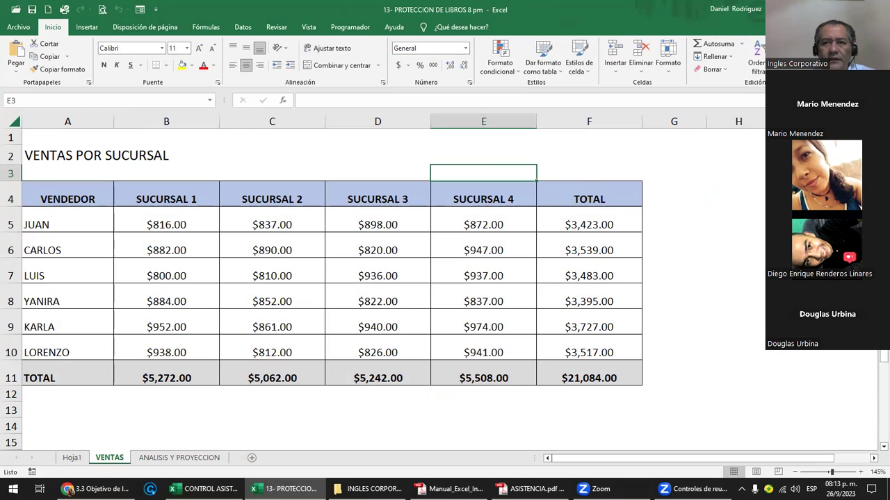
Close the workbook, reopen it, cancel the Contraseña prompt, and select its desktop icon
key(alt+F4)
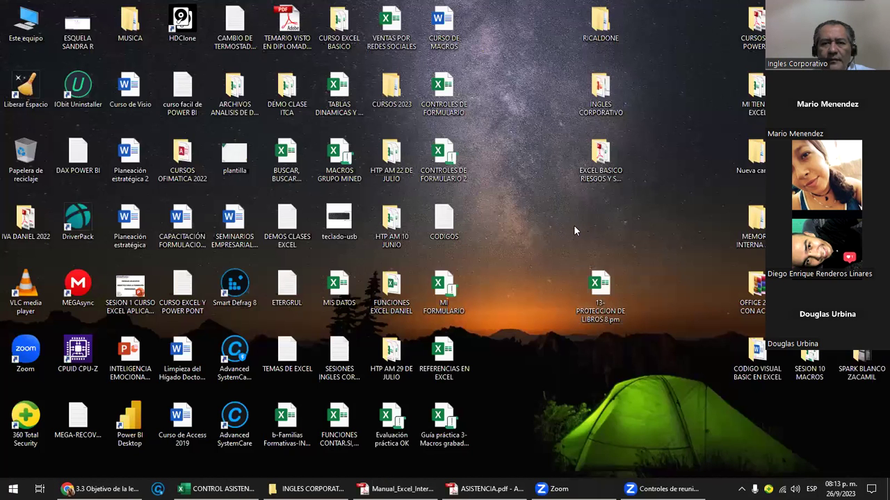
double_click(606, 301)
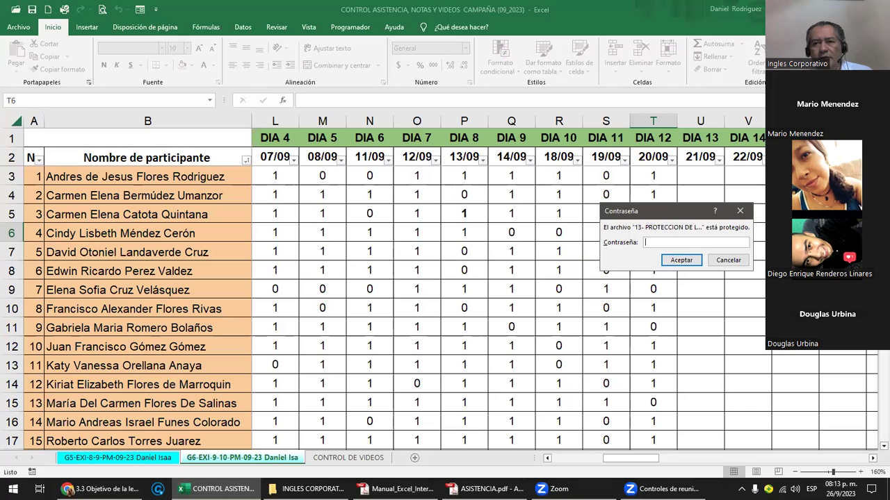
key(Escape)
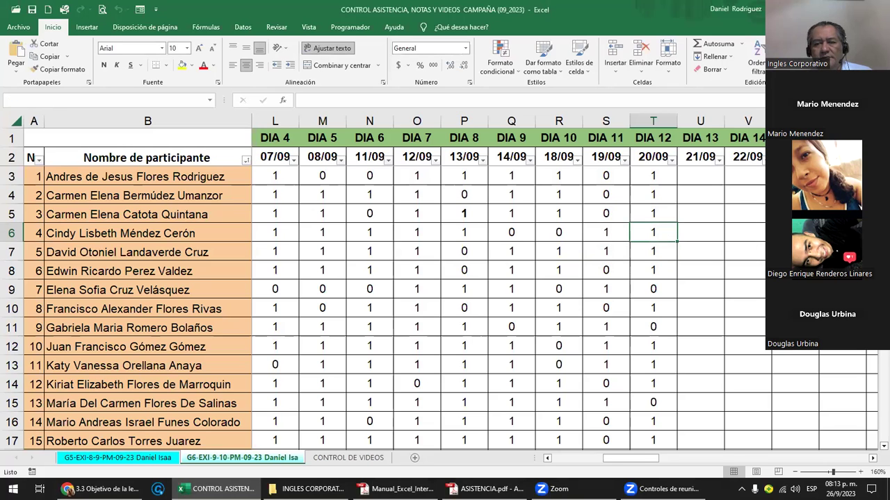
key(super+d)
click(593, 304)
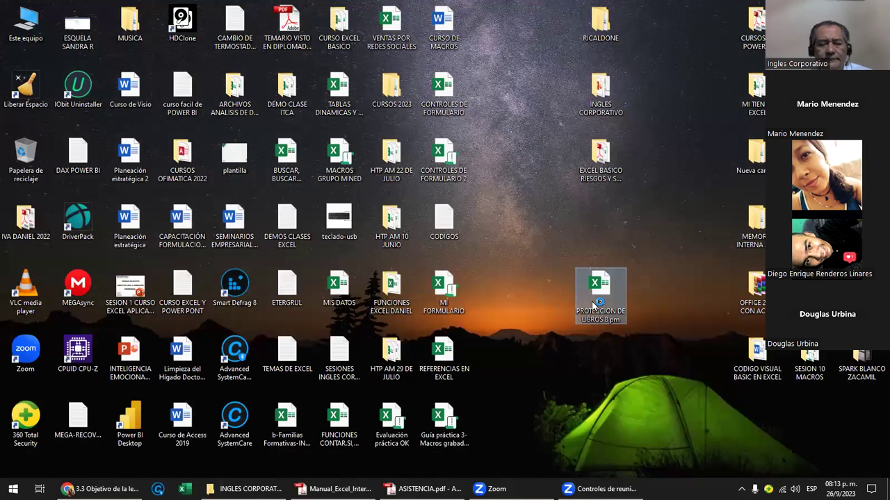
double_click(593, 305)
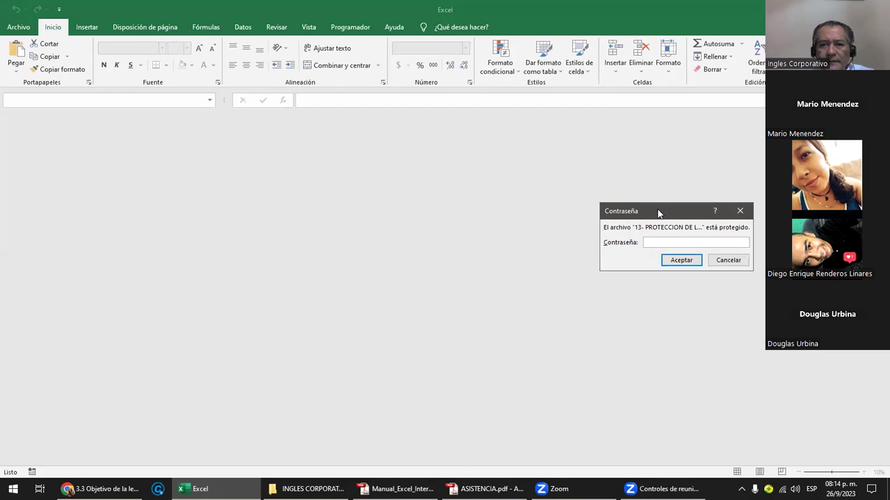
drag(658, 211, 392, 166)
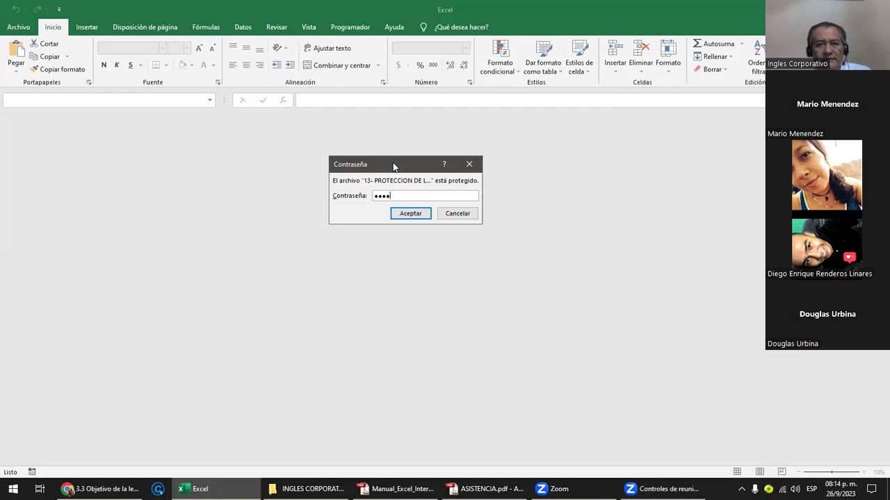
key(Return)
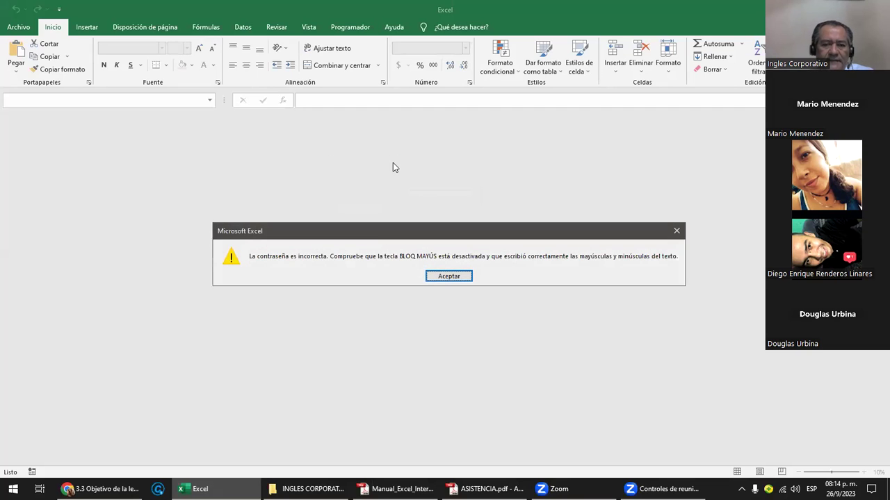
click(449, 278)
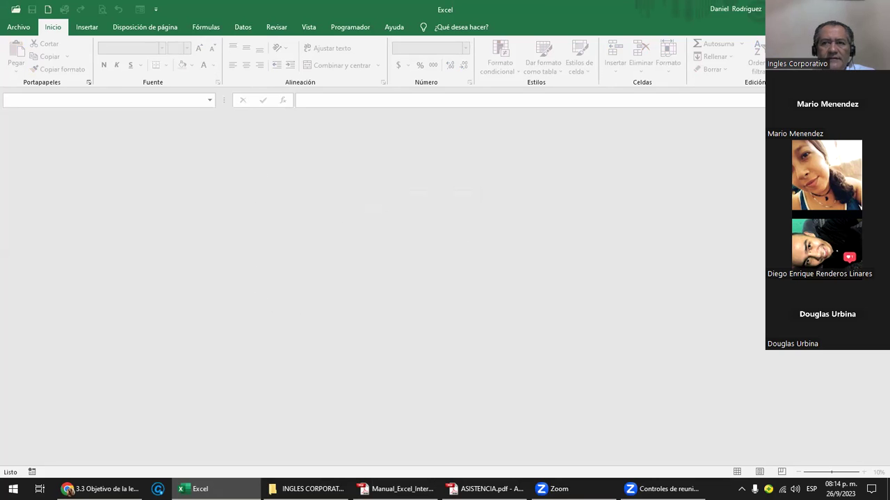
key(alt+F4)
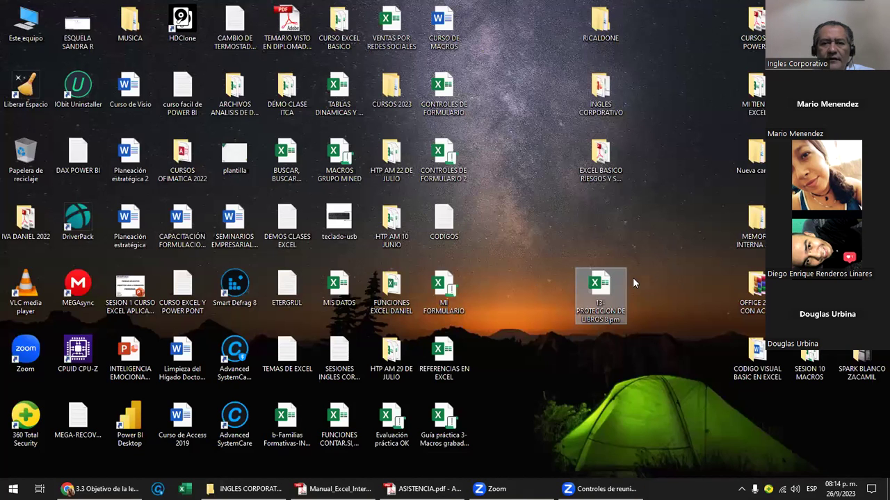
Reopen the workbook, dismiss the wrong-password error, and submit the password again
double_click(594, 286)
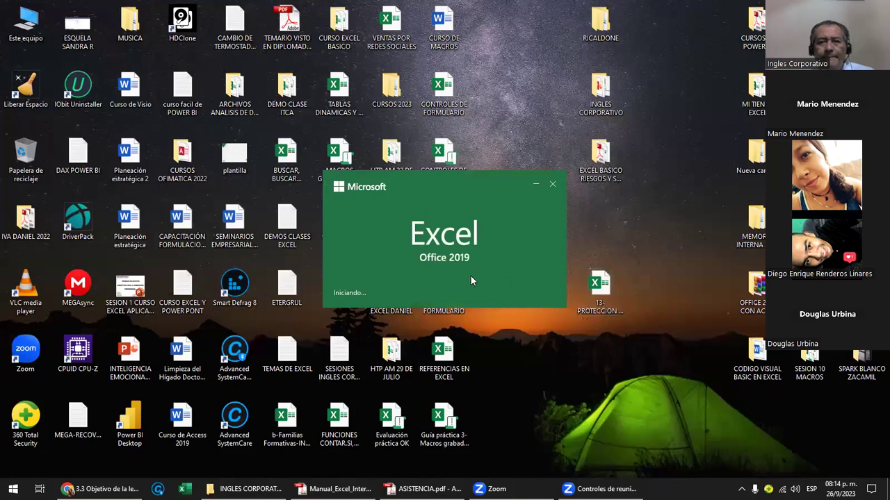
text(•••••)
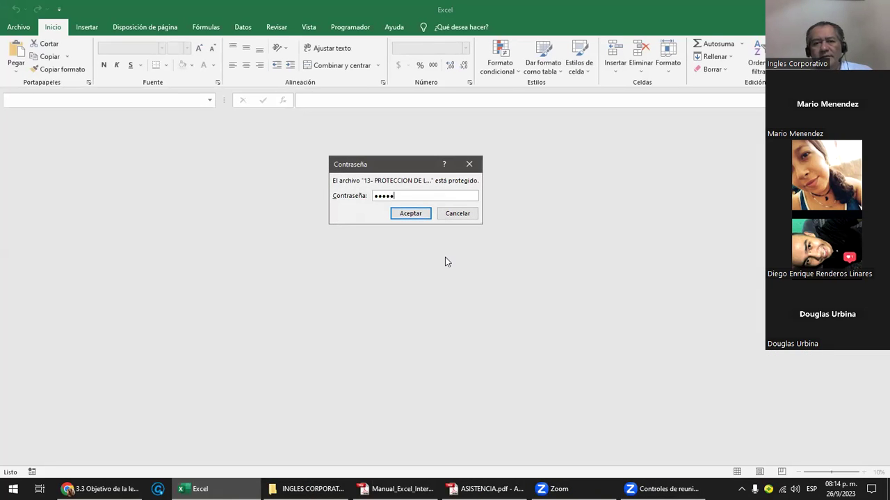
key(Return)
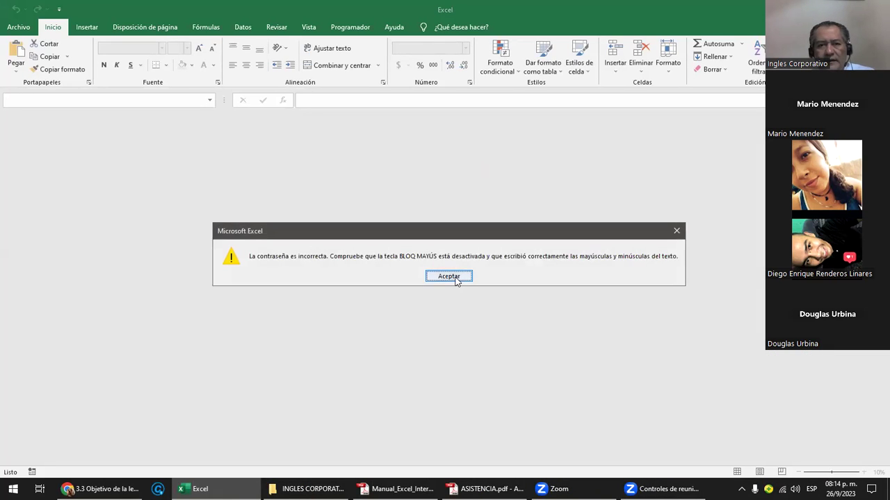
click(452, 276)
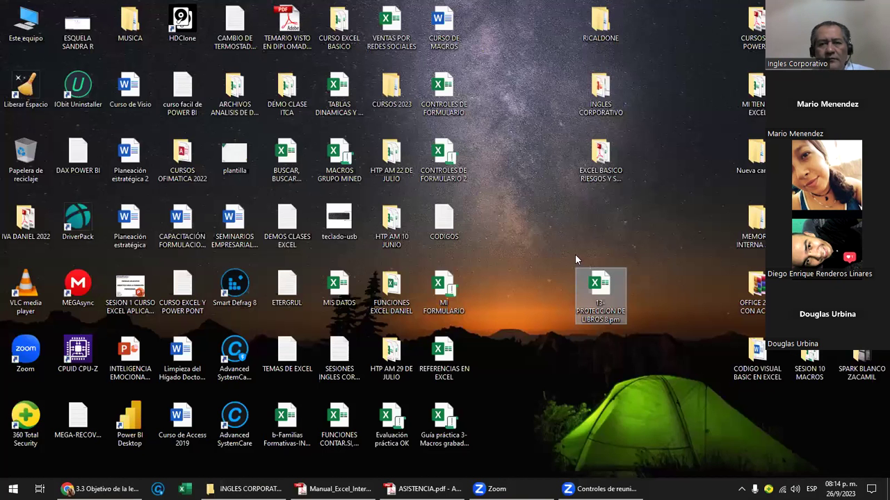
double_click(603, 286)
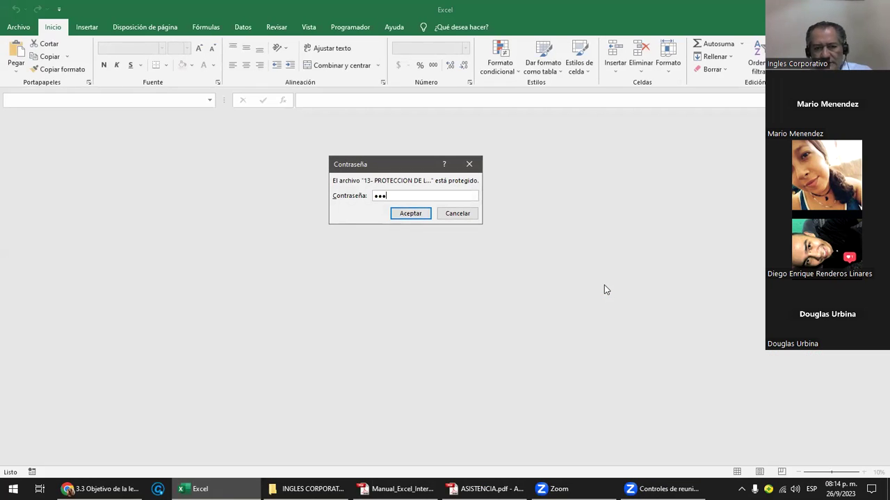
key(Return)
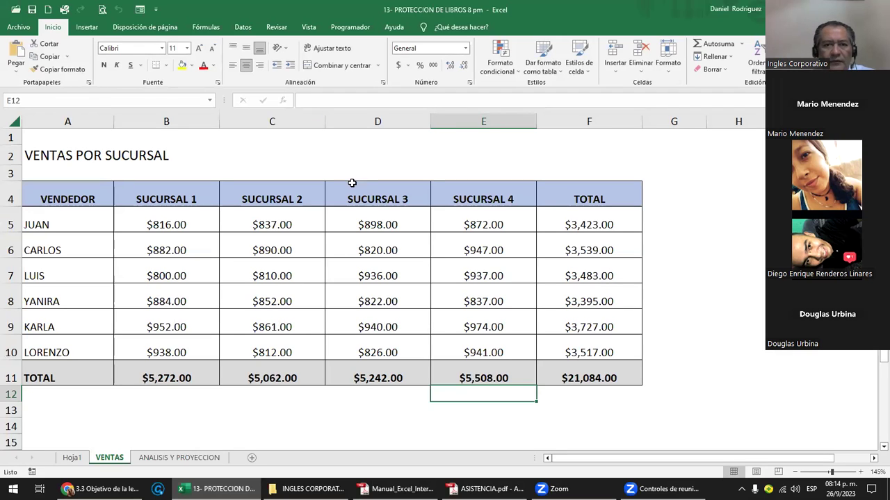
Check Archivo > Información to confirm the workbook requires a password to open, then return
click(352, 183)
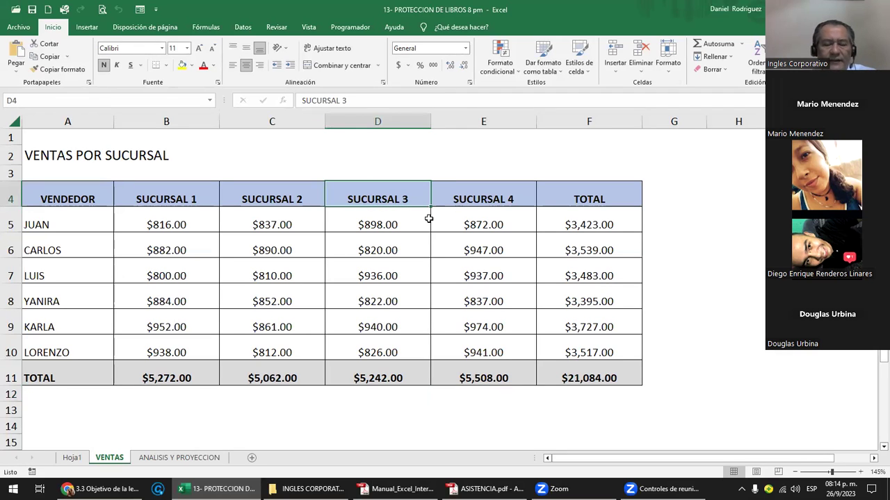
click(27, 30)
click(50, 129)
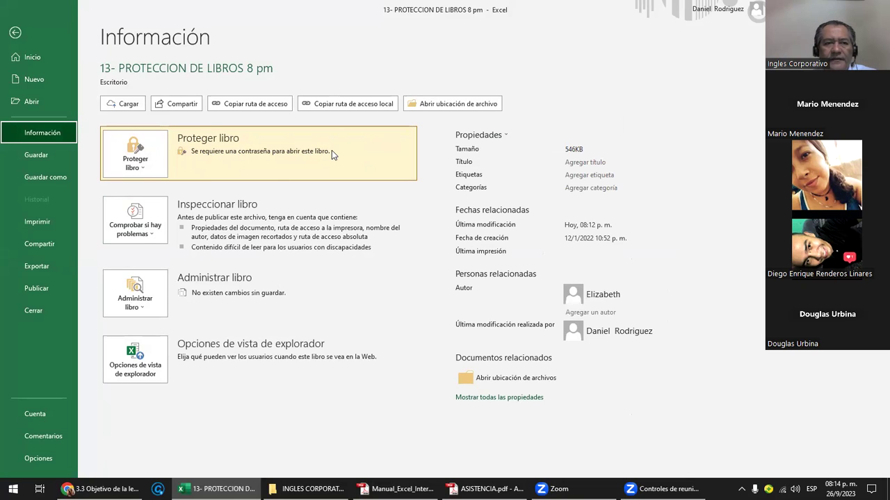
click(15, 33)
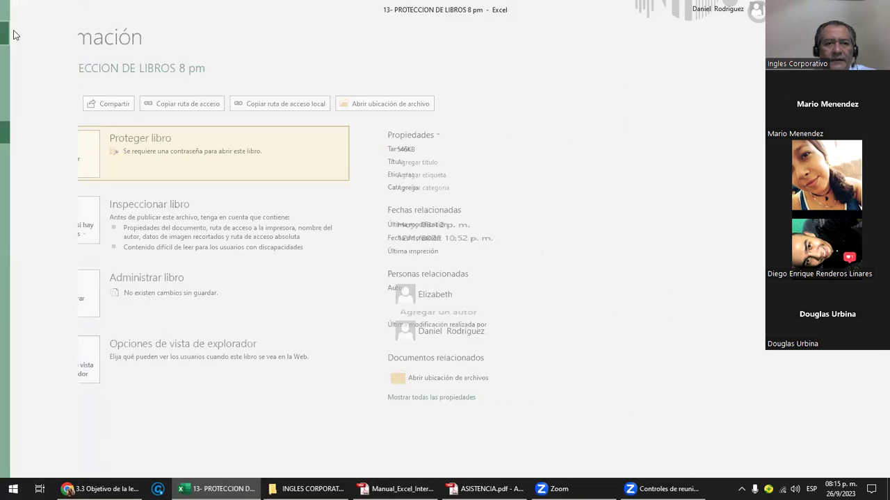
Switch to Hoja1, select the yellow arrow shape, then deselect it via cell N9
click(72, 457)
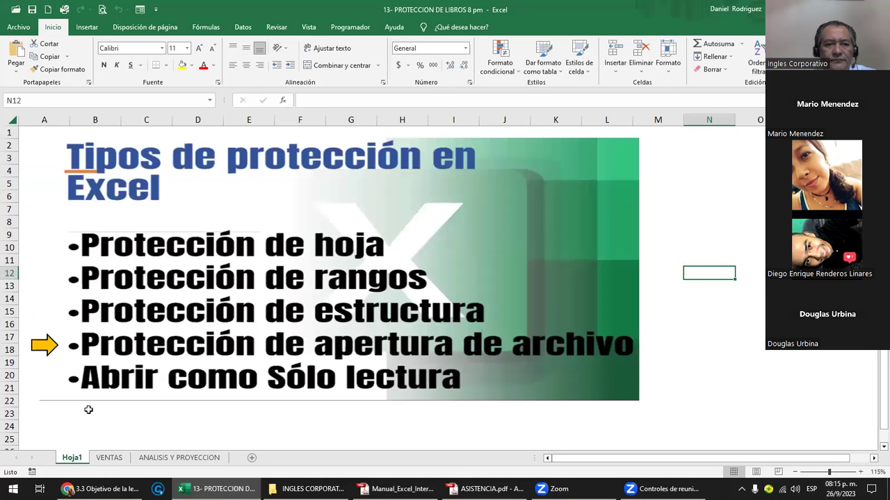
click(51, 351)
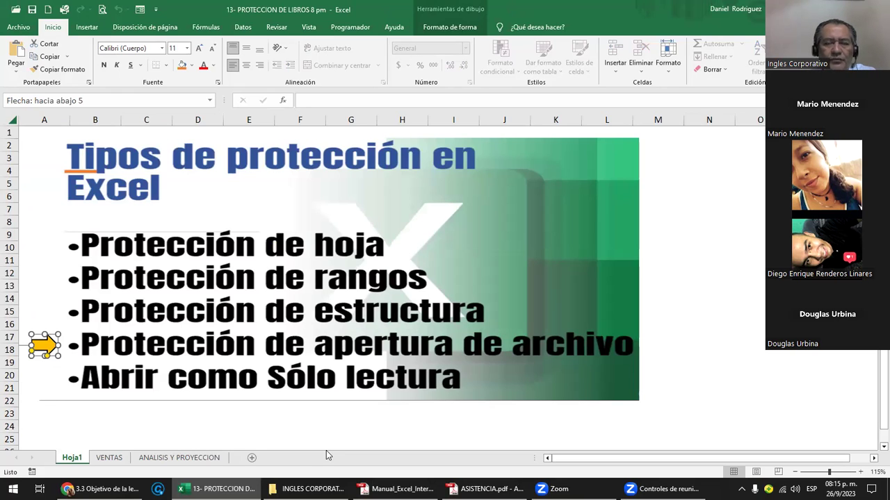
click(724, 242)
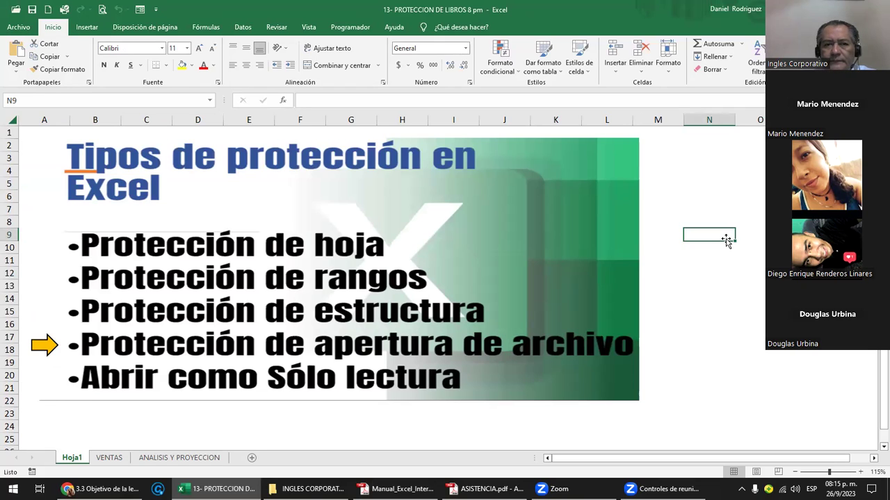
Select cells N4, N6 and N8 in turn, then go to the Archivo view
click(693, 178)
click(697, 196)
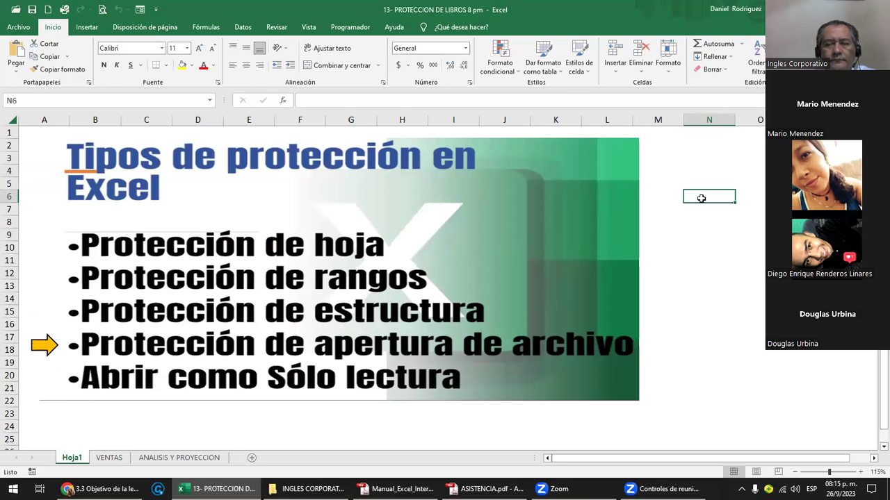
click(707, 172)
click(711, 194)
click(712, 167)
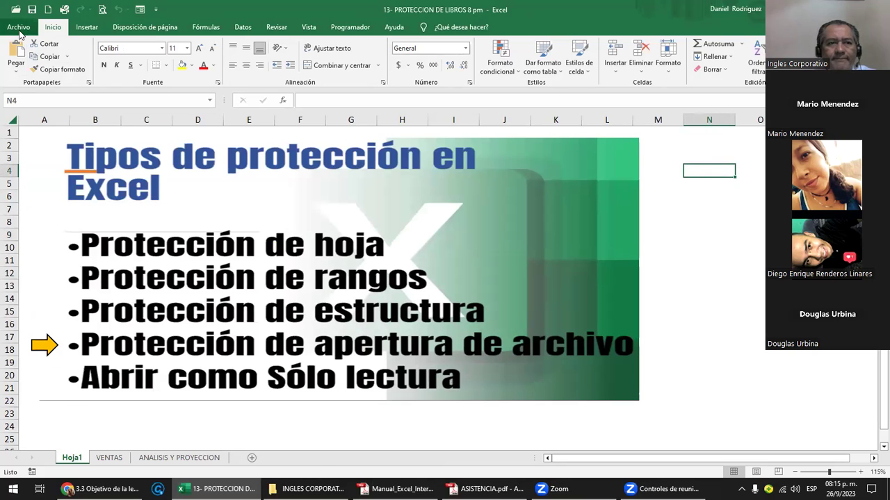
click(720, 220)
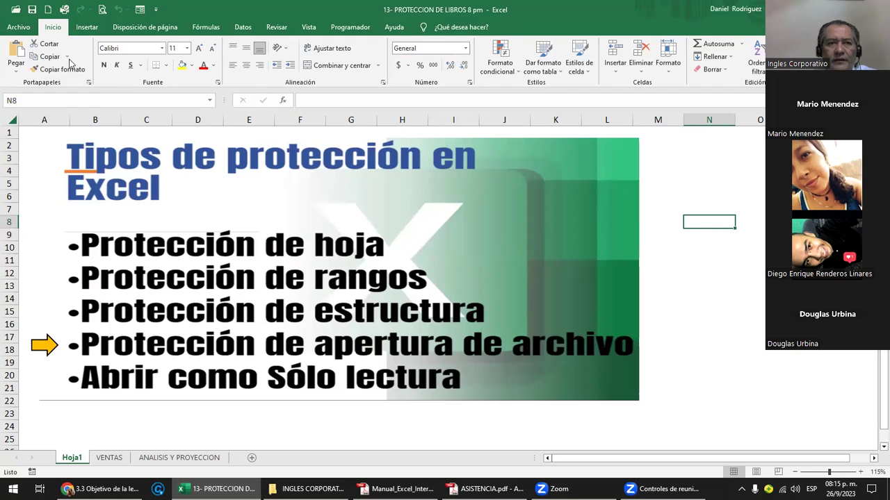
click(21, 30)
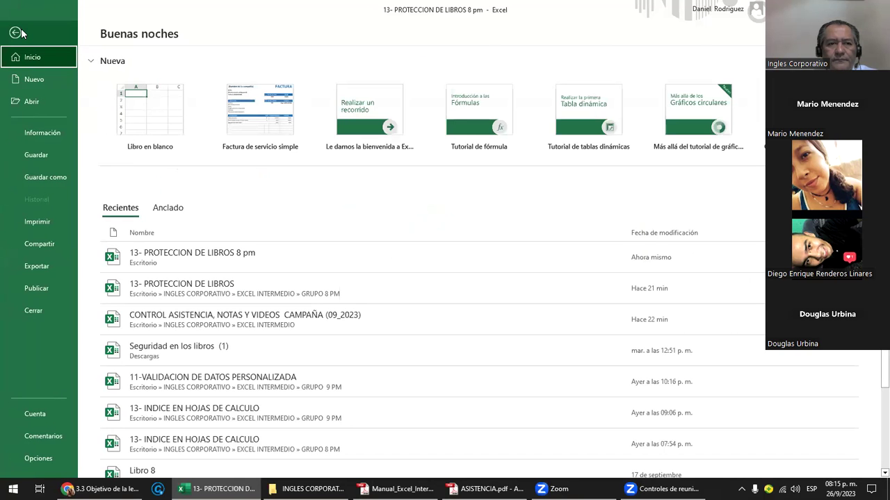
Open Save As in the Escritorio folder and bring up the Herramientas list
click(53, 177)
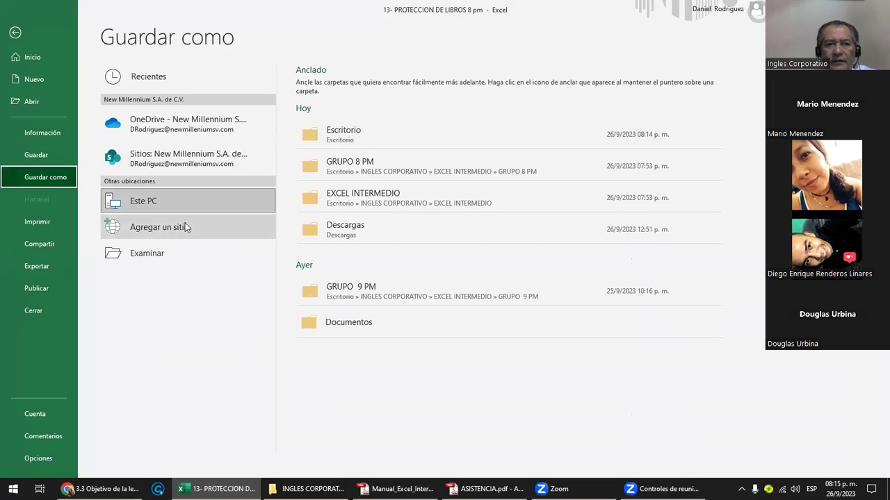
click(333, 138)
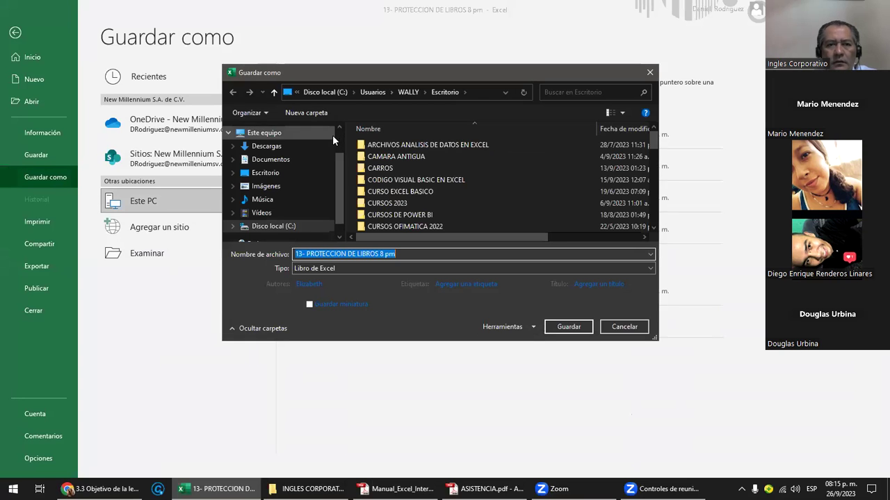
drag(376, 76, 321, 76)
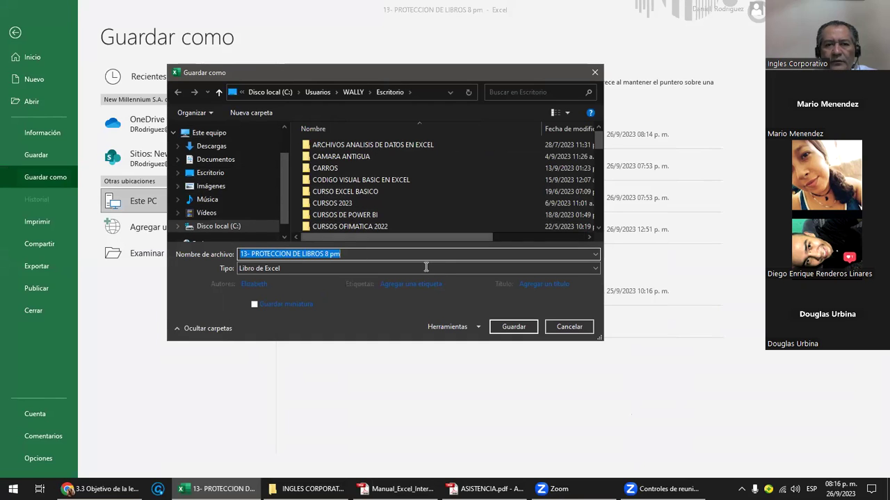
click(479, 327)
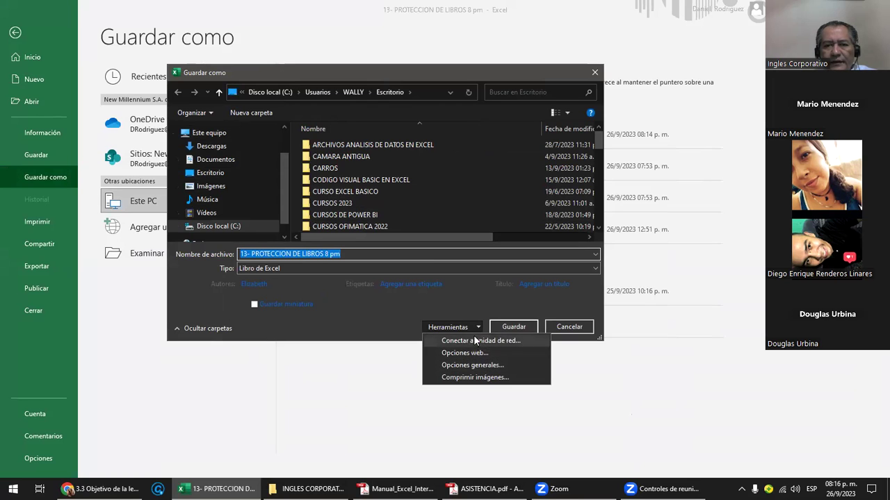
click(475, 327)
click(479, 327)
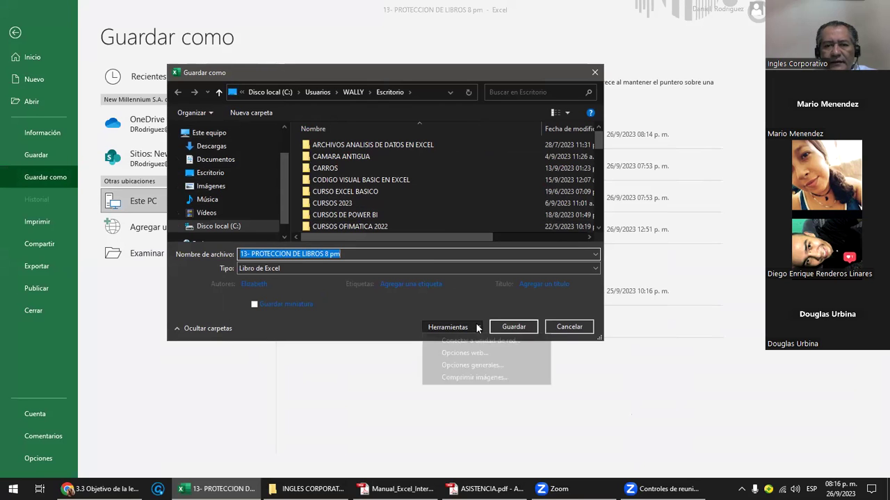
Set a new opening password in Opciones generales, save, and replace the Desktop file
click(469, 366)
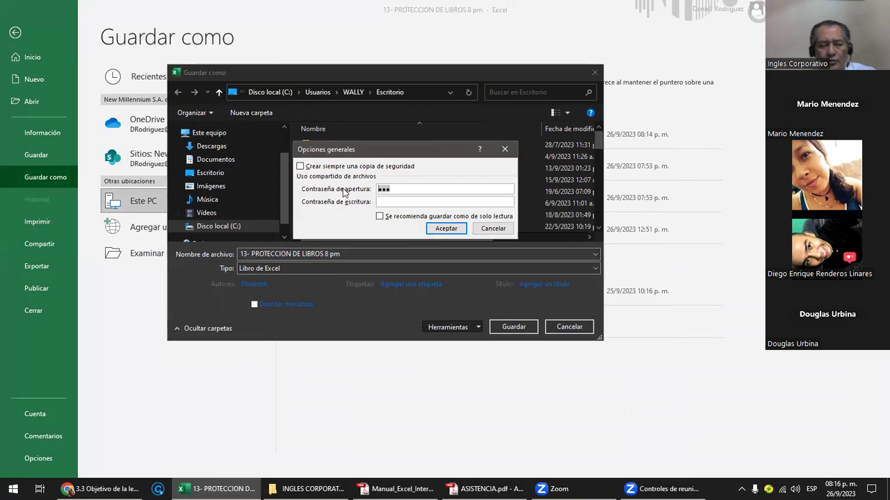
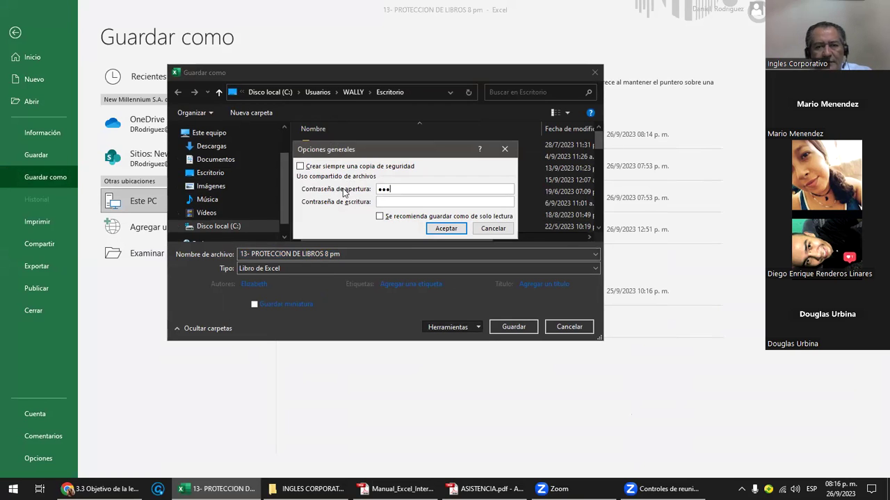
click(446, 229)
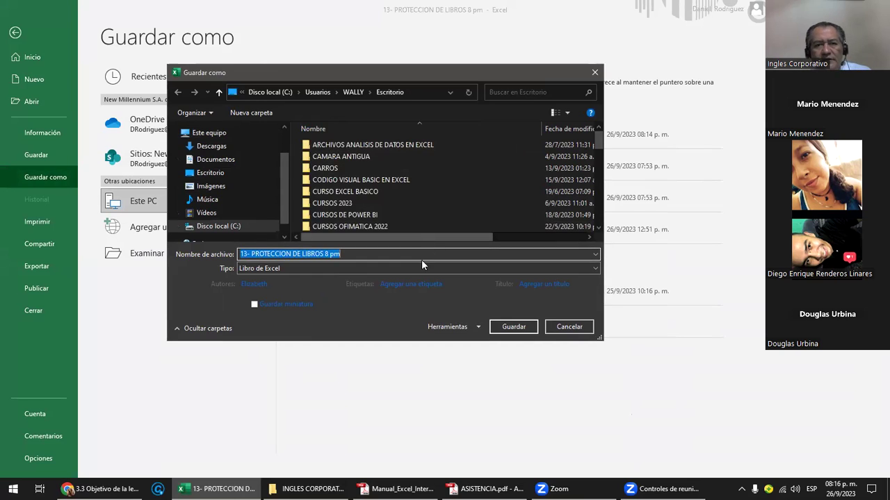
click(514, 326)
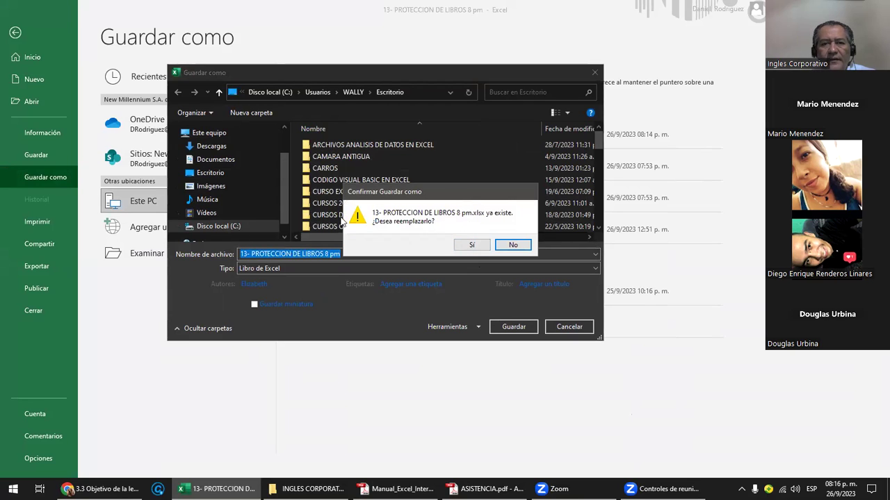
click(471, 247)
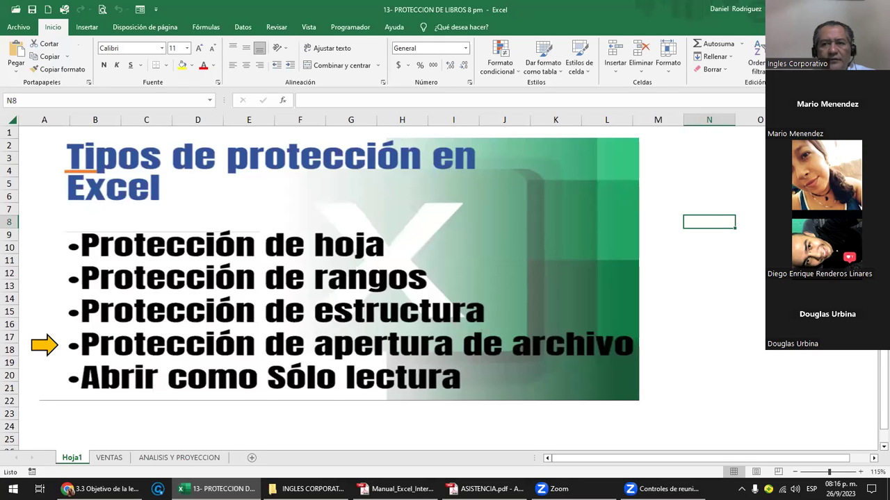
key(alt+F4)
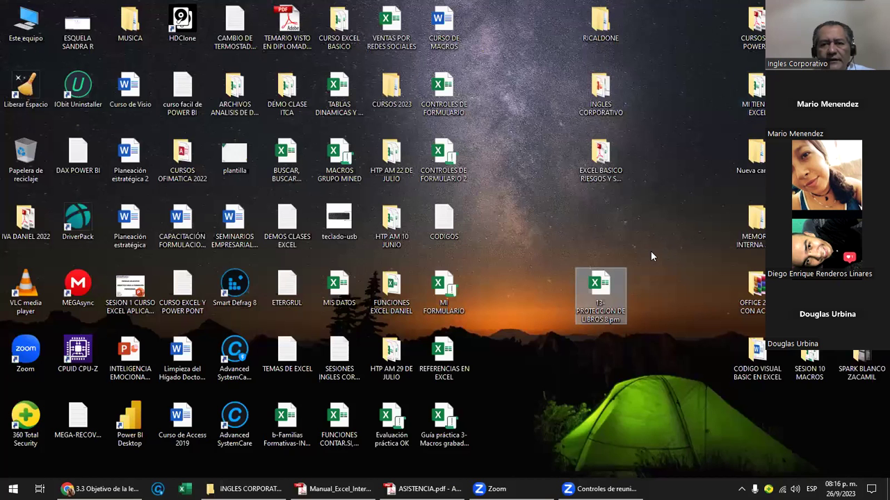
double_click(608, 303)
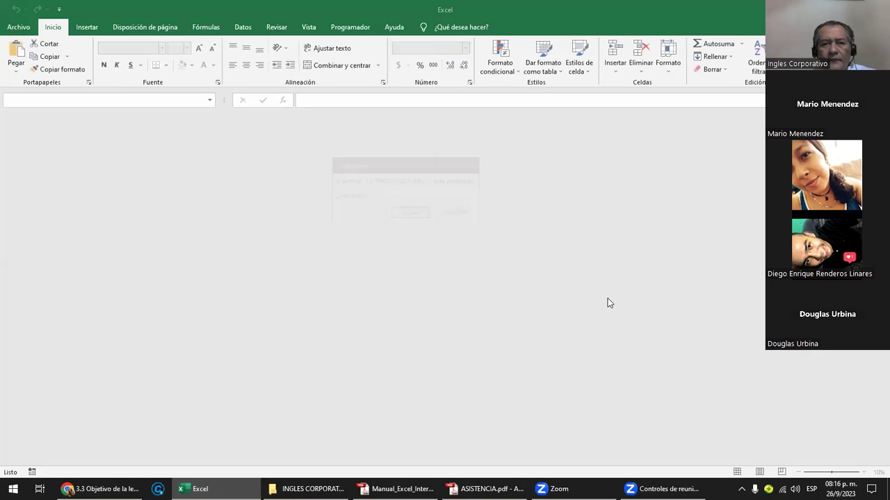
text(3)
key(Return)
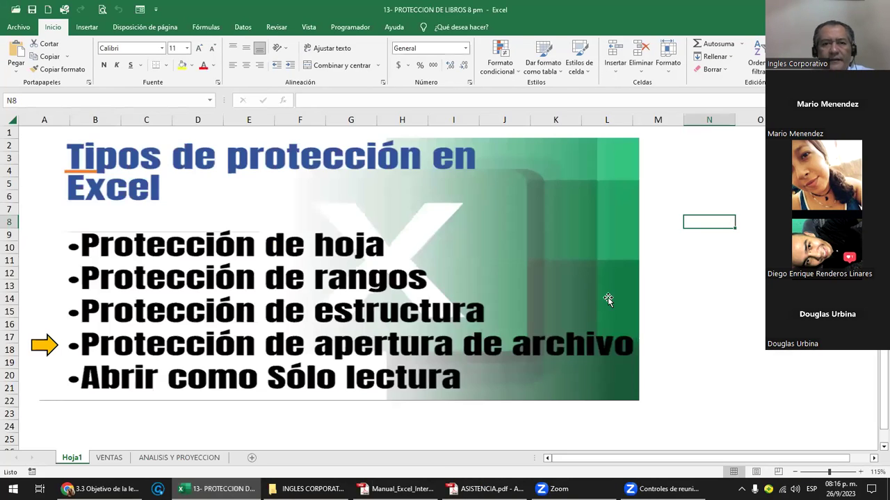
click(698, 317)
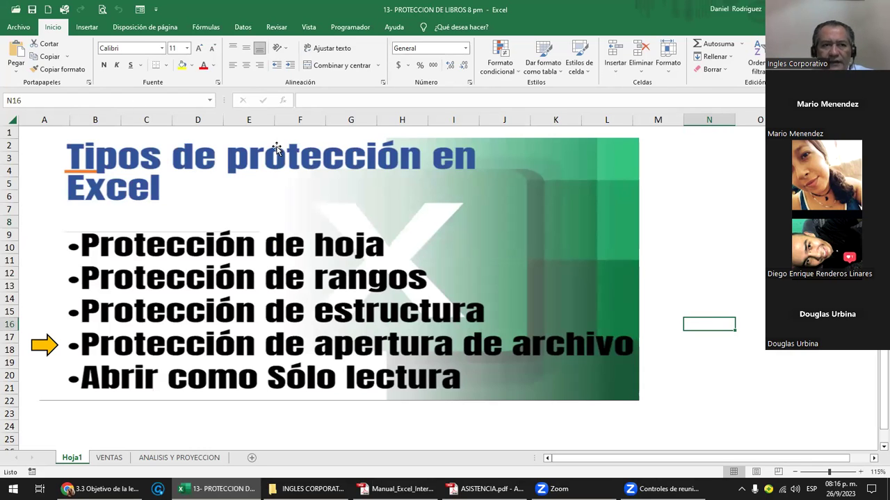
Open Guardar como in the Escritorio folder and show the Herramientas list
click(19, 26)
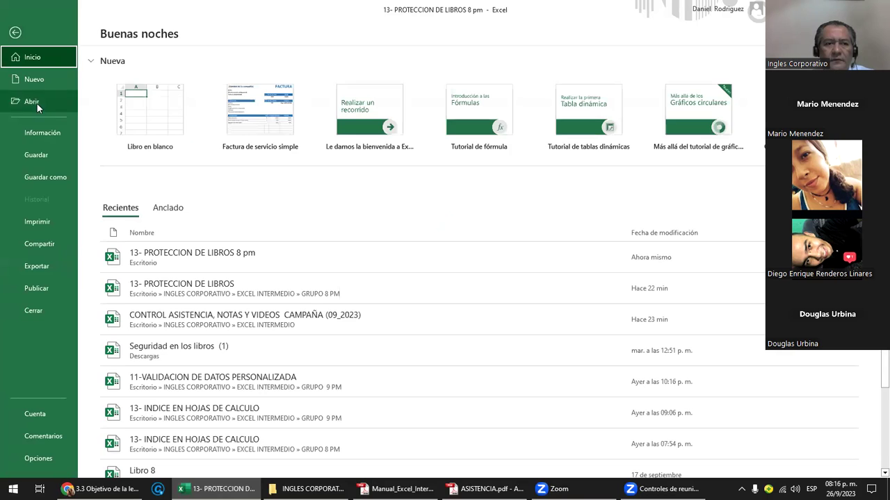
click(48, 176)
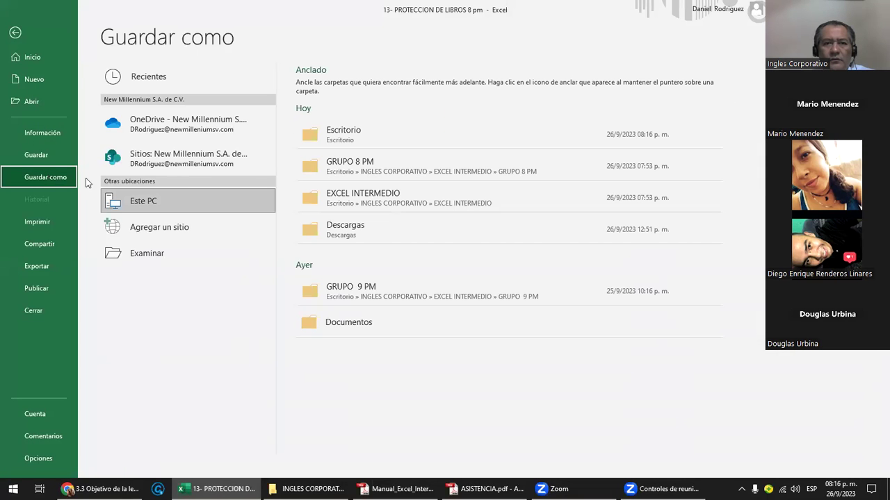
click(356, 139)
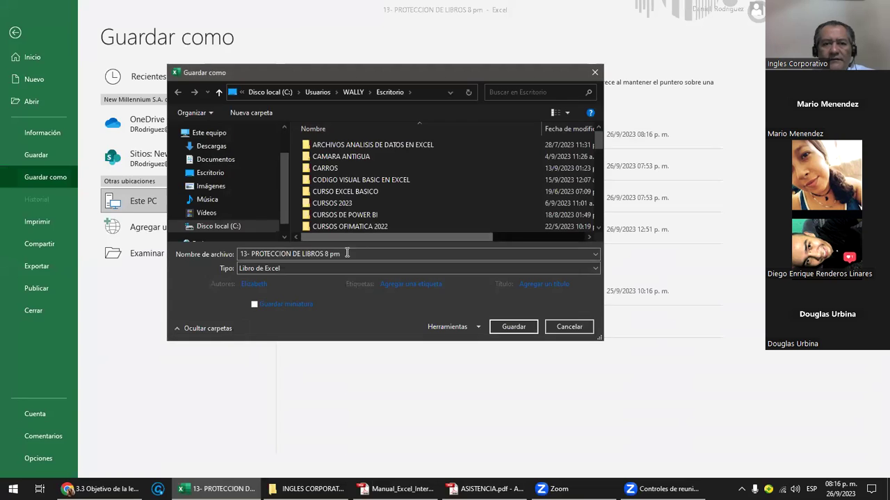
click(478, 328)
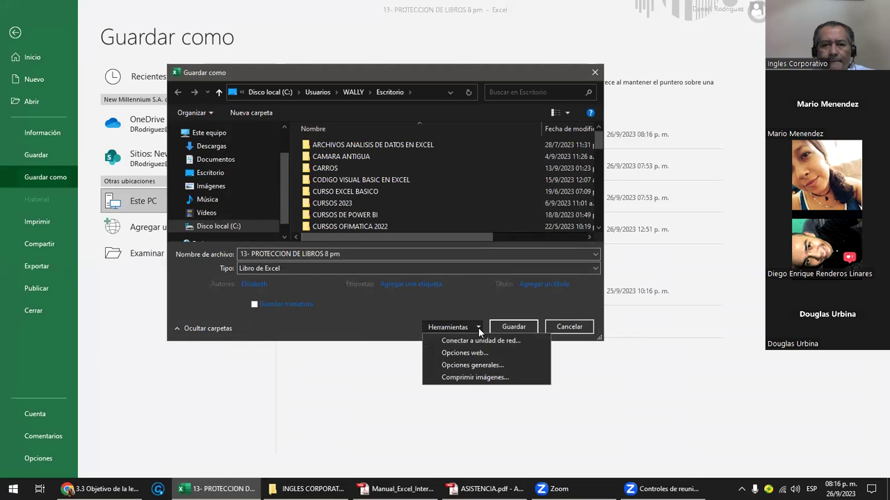
Enter and confirm an opening password, save, and replace the existing Desktop file
click(501, 367)
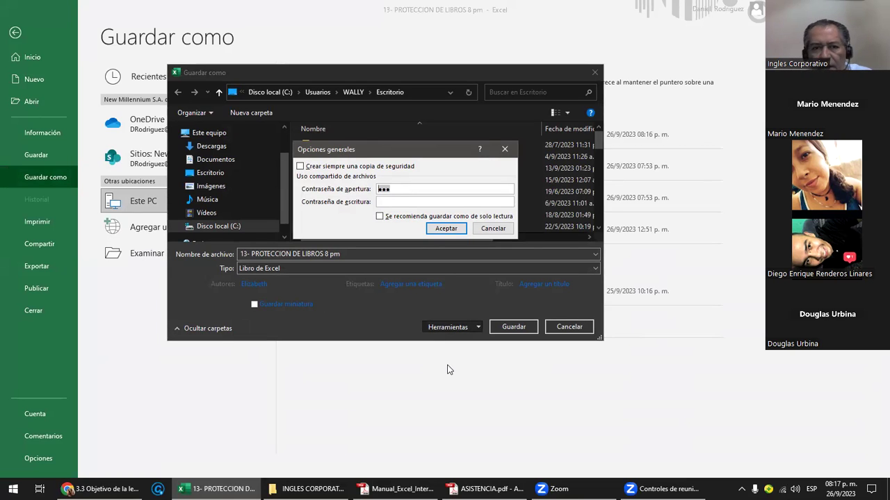
click(445, 228)
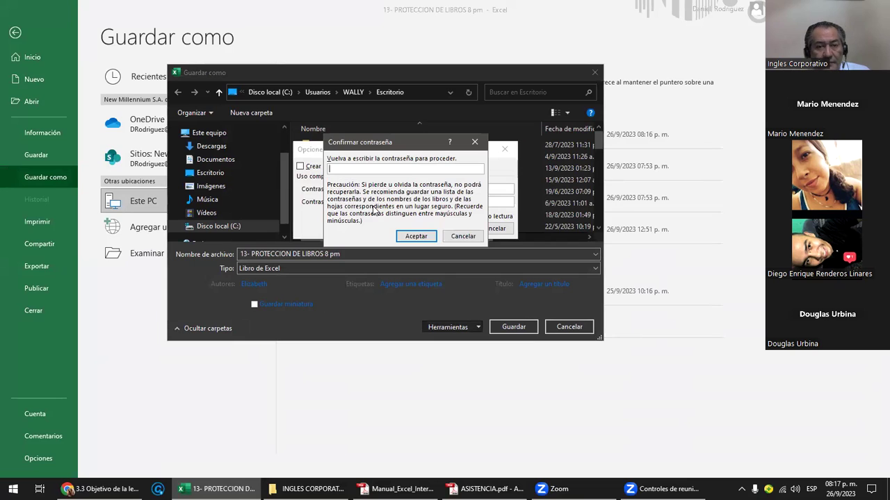
click(417, 236)
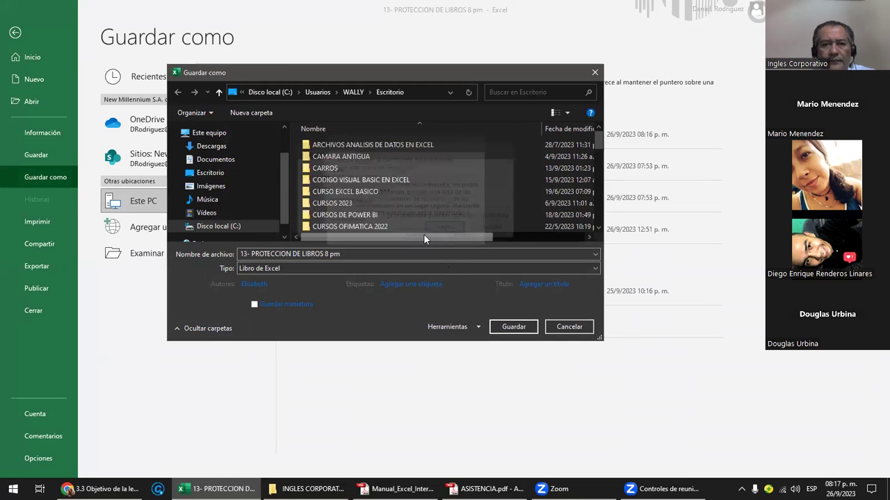
click(514, 327)
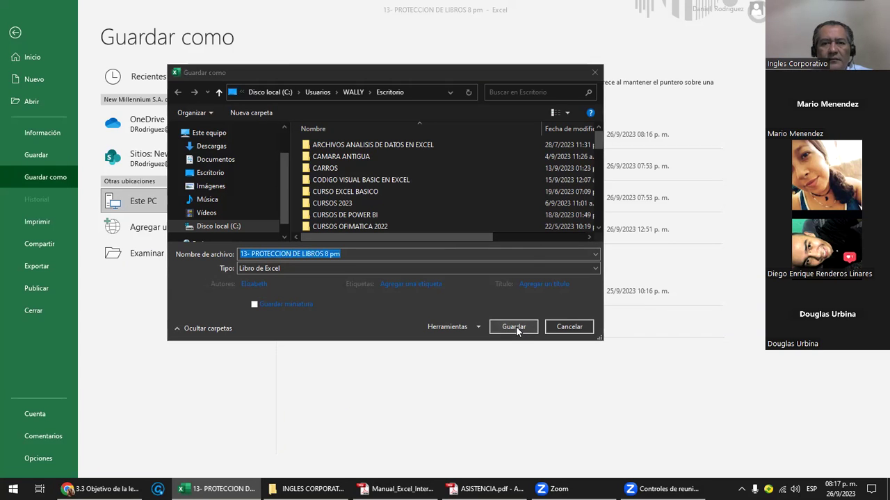
click(471, 244)
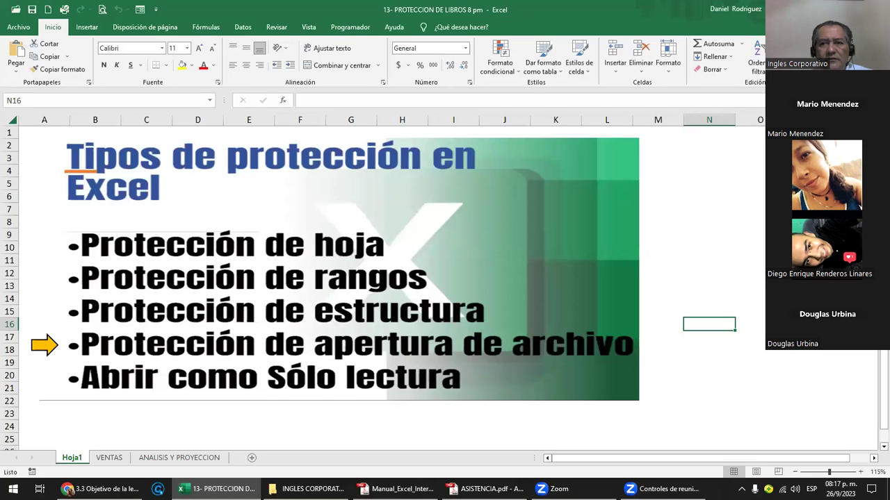
Close Excel, open the desktop workbook, dismiss the incorrect-password error, and close Excel again
key(alt+F4)
click(596, 280)
double_click(595, 279)
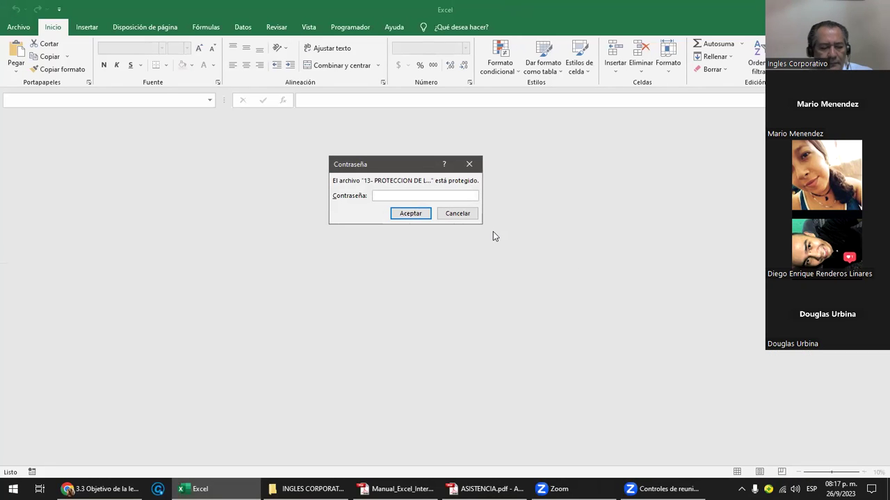
text(***)
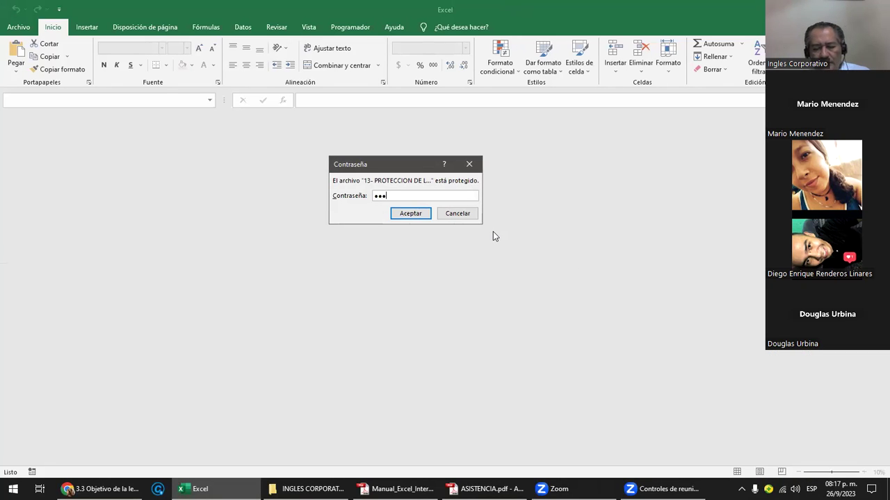
key(Return)
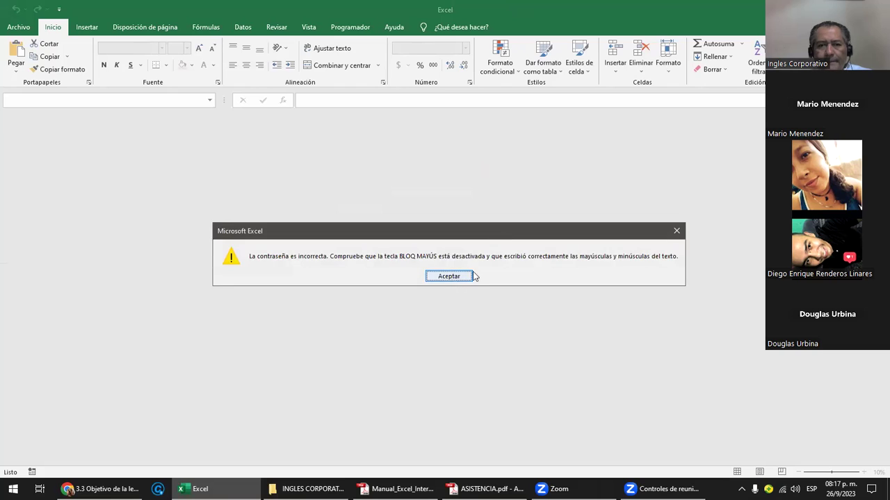
click(471, 275)
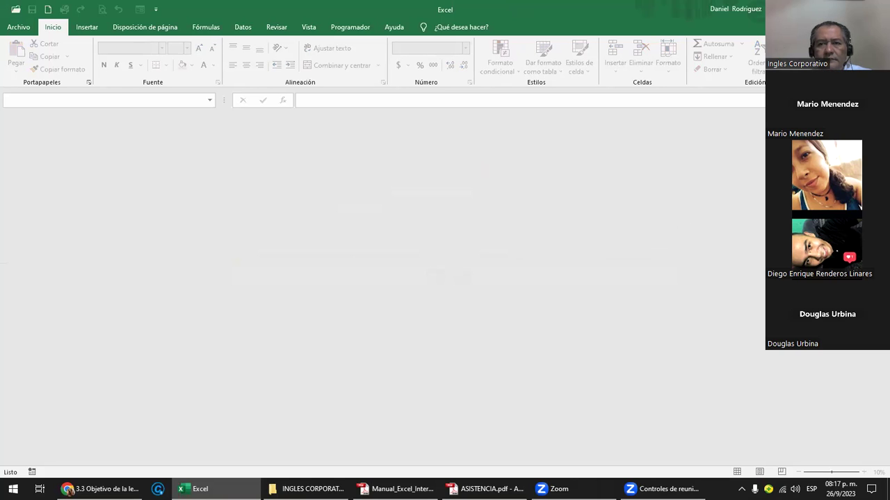
key(alt+F4)
Open the workbook with the correct password and select an empty cell beside the slide
double_click(615, 291)
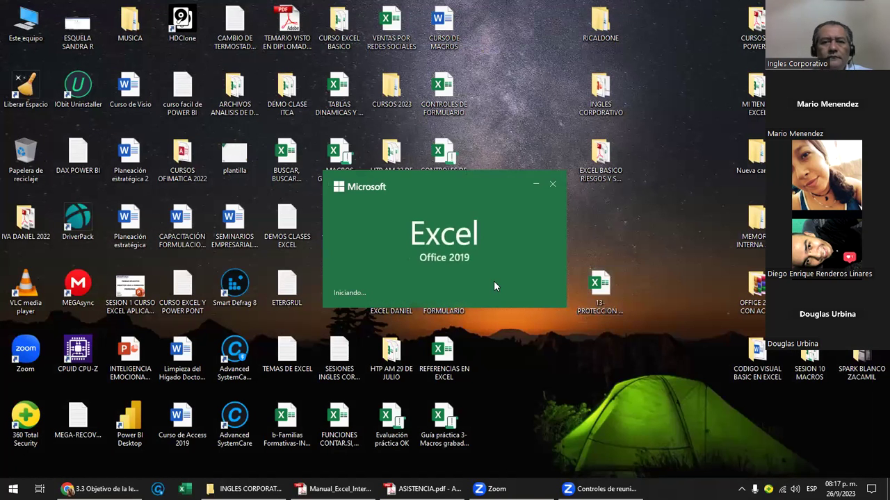
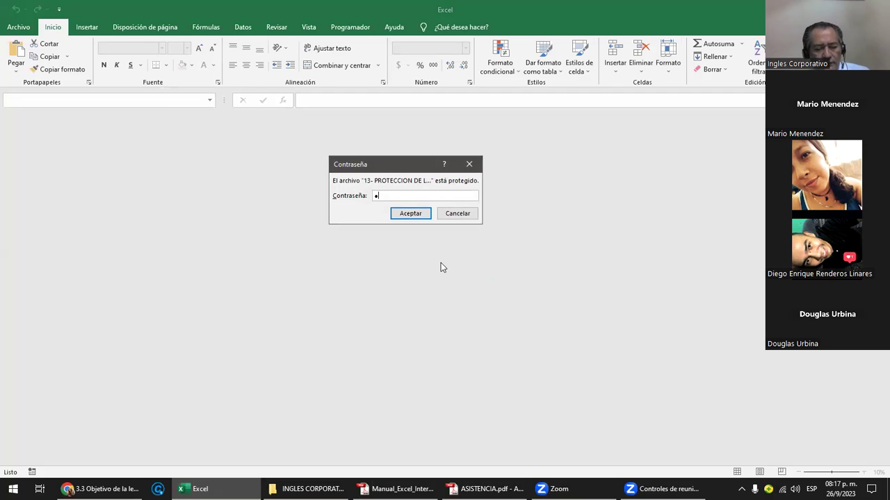
key(Return)
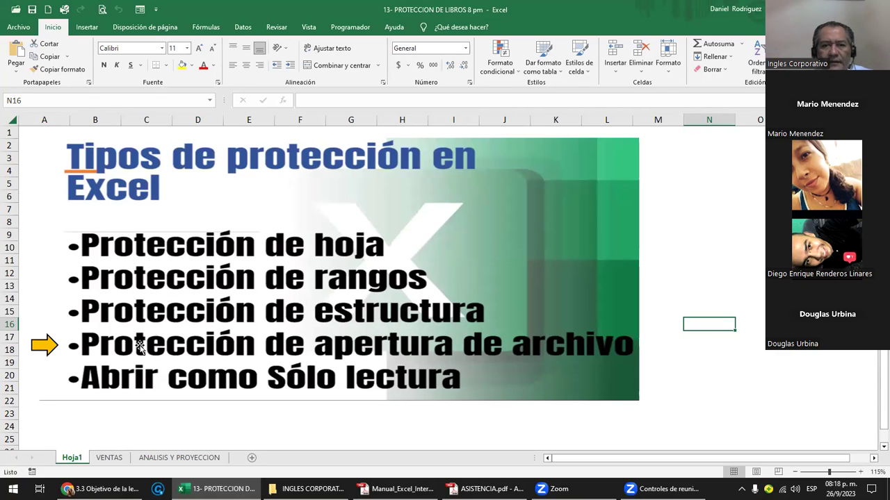
click(746, 378)
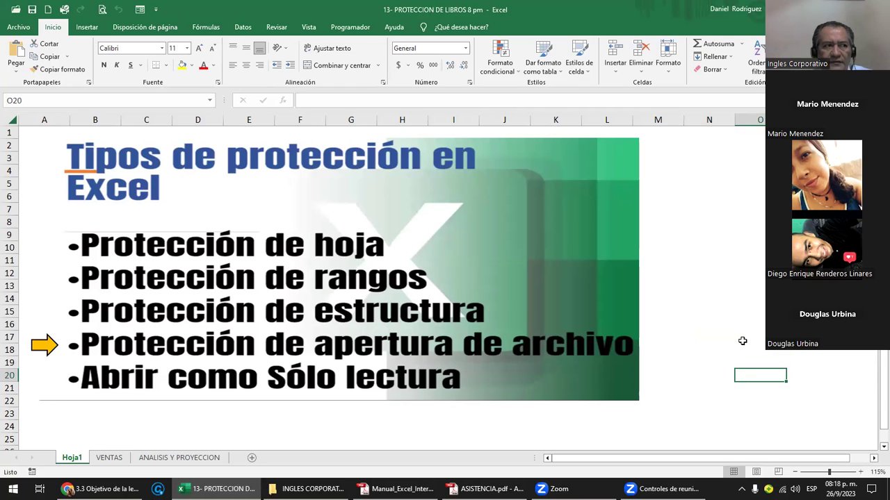
Start a Save As of the workbook to the Desktop folder
click(27, 30)
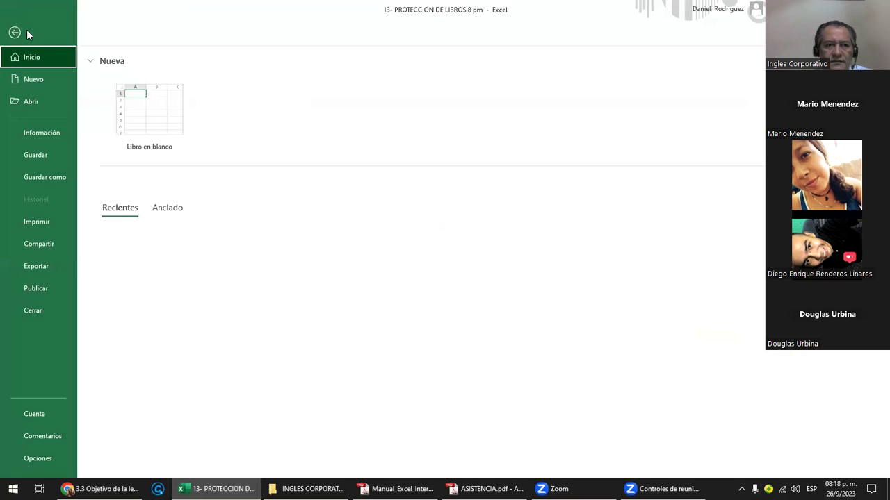
click(54, 176)
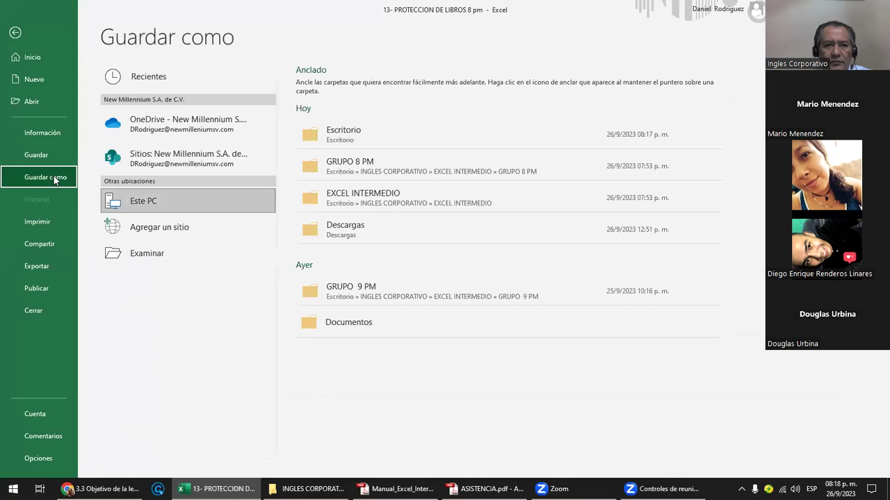
click(339, 139)
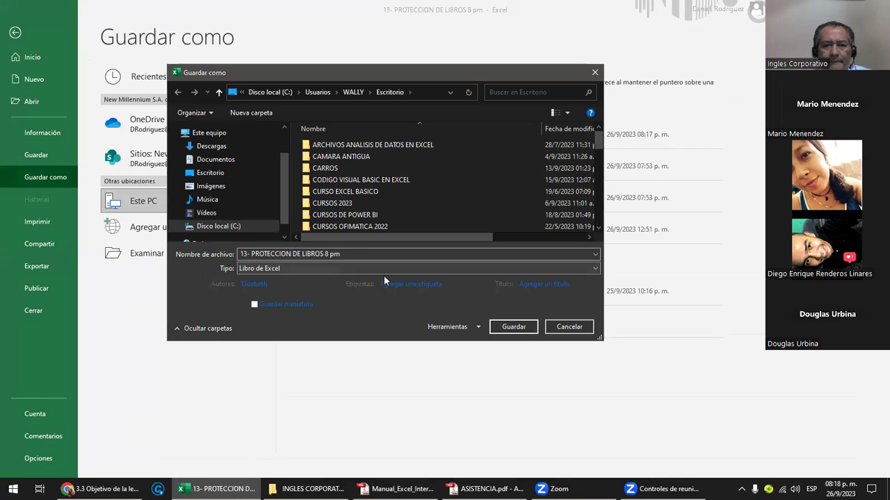
Clear the opening password in Opciones generales and save over the existing desktop file
click(478, 327)
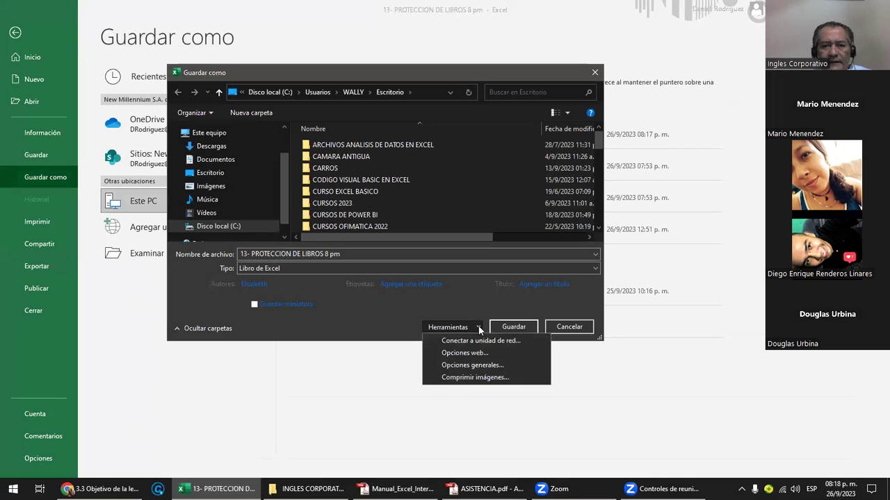
click(485, 365)
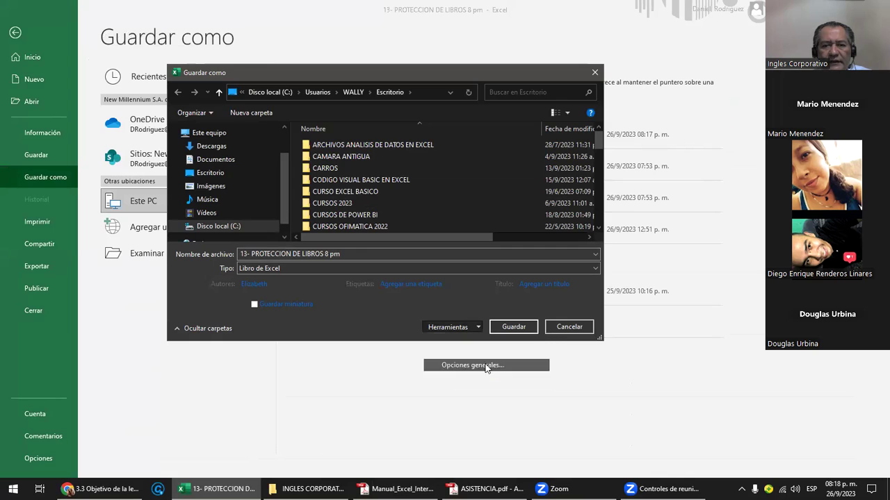
drag(399, 189, 361, 189)
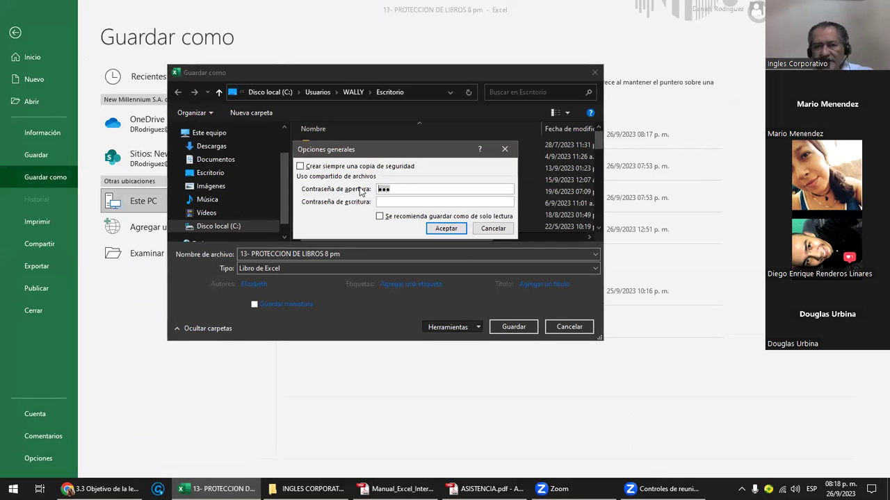
key(BackSpace)
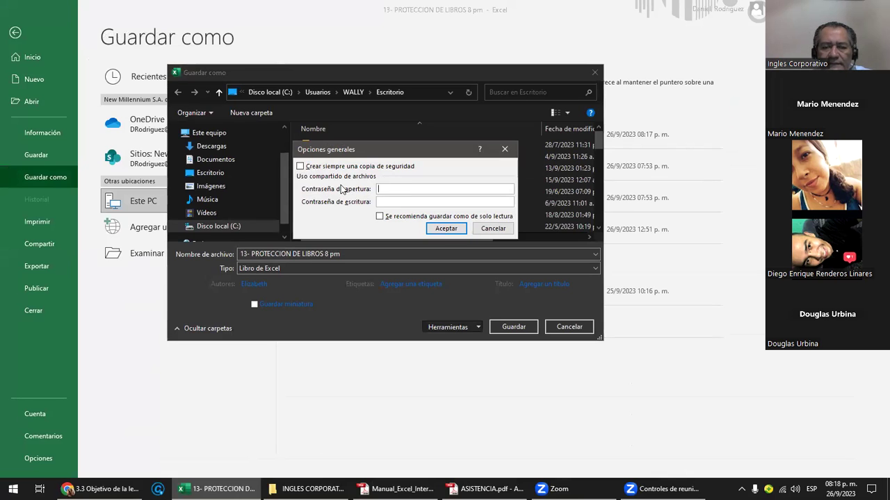
click(441, 226)
click(520, 330)
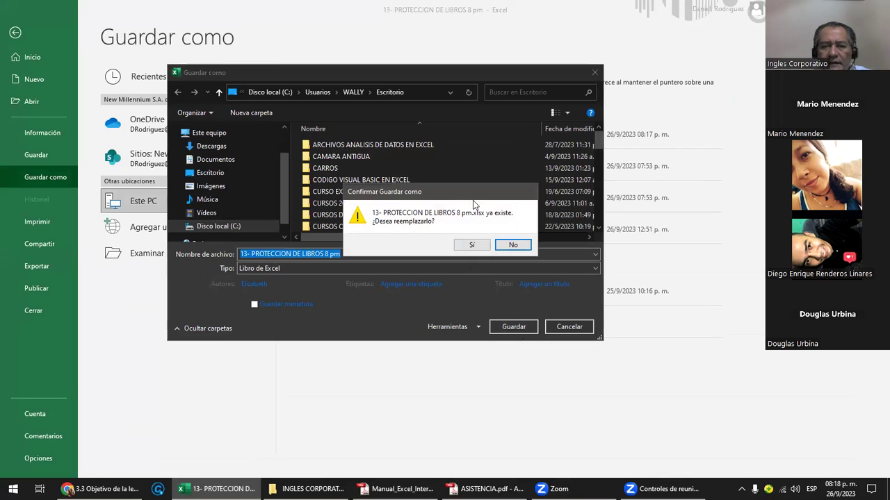
click(472, 245)
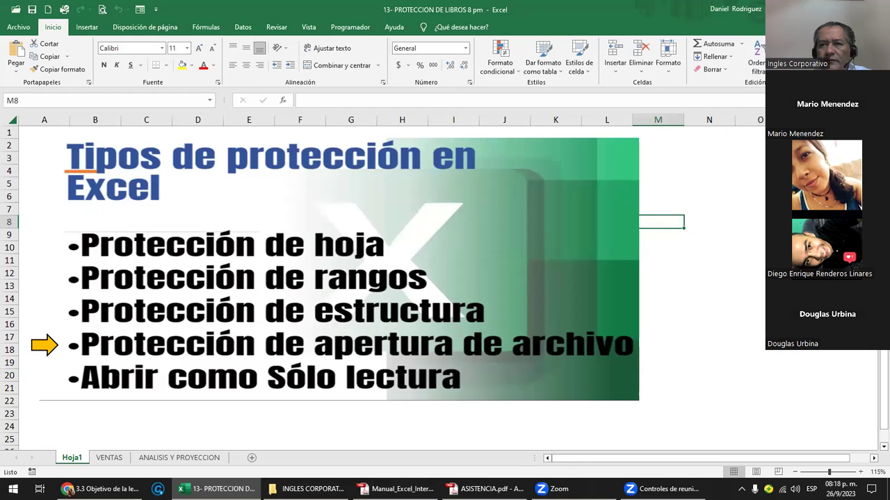
Close Excel, reopen '13- PROTECCION DE LIBROS 8 pm' from the desktop password-free, and view Información
key(alt+F4)
double_click(612, 295)
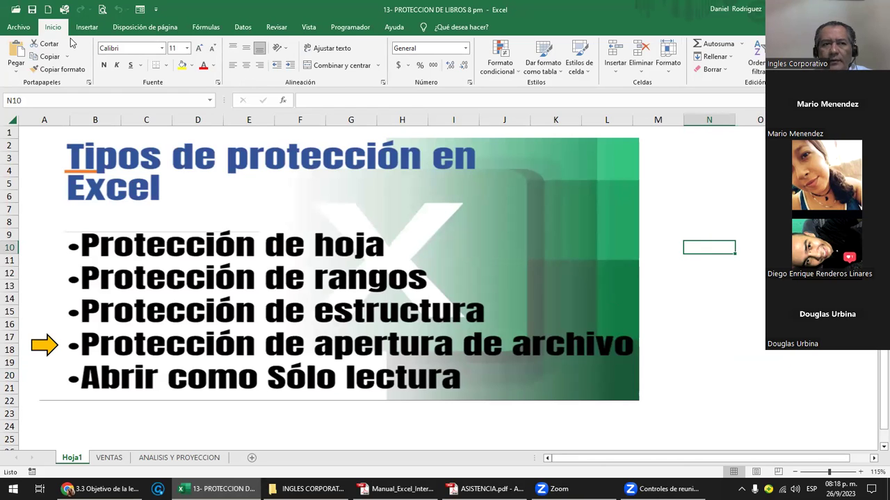
click(21, 29)
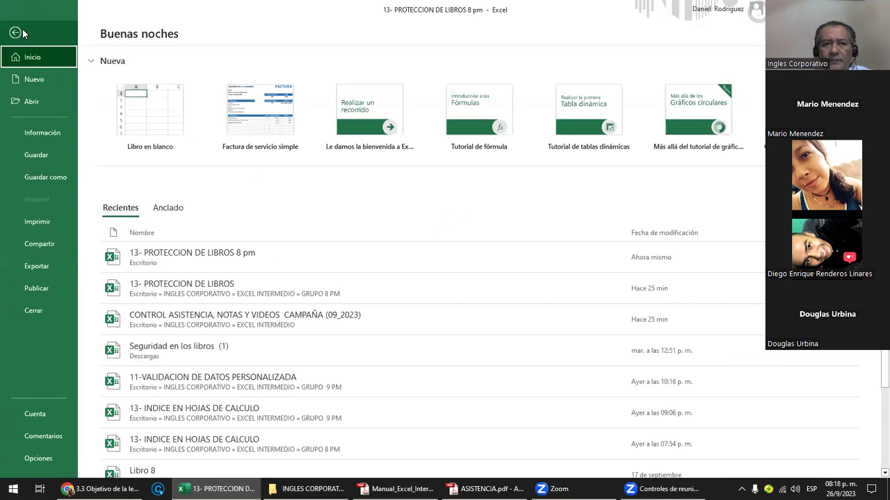
click(55, 130)
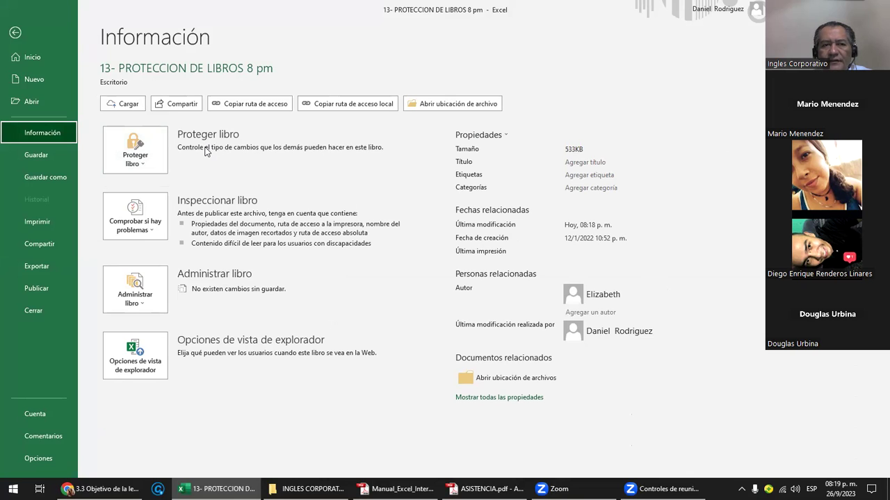
Cancel a Save As to the Desktop, return to Hoja1, and select the yellow arrow at row 18
click(73, 185)
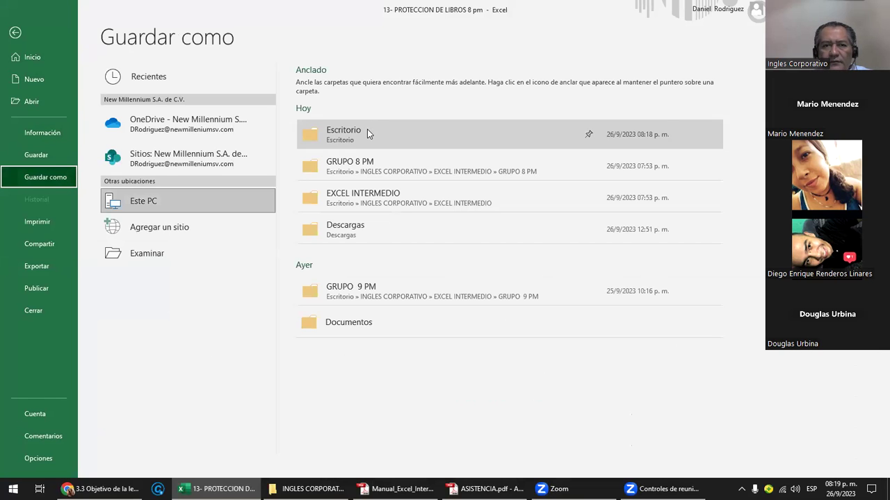
click(367, 129)
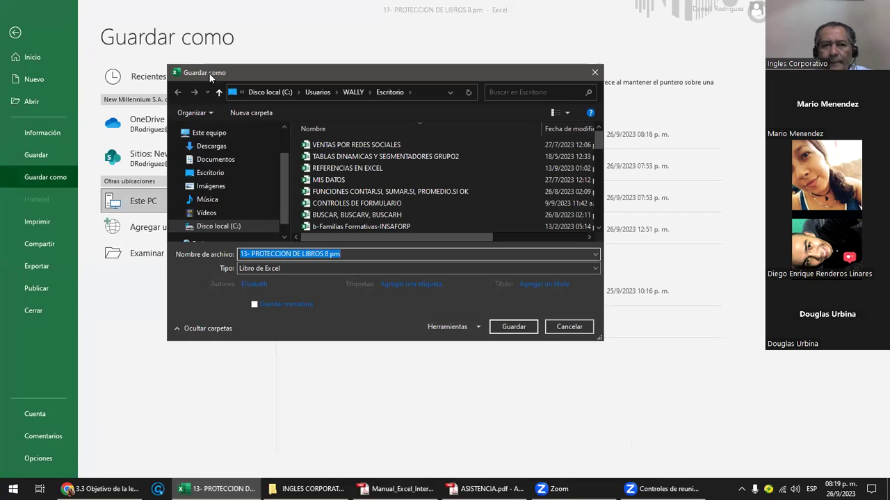
click(477, 326)
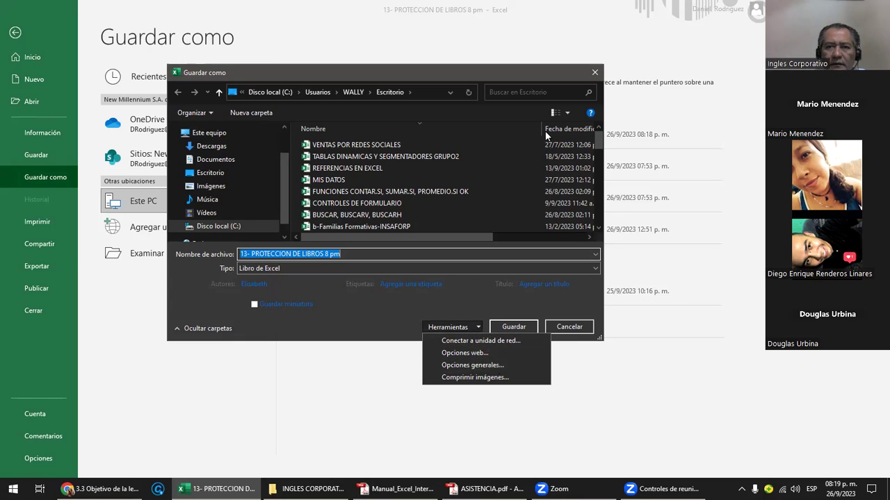
click(597, 73)
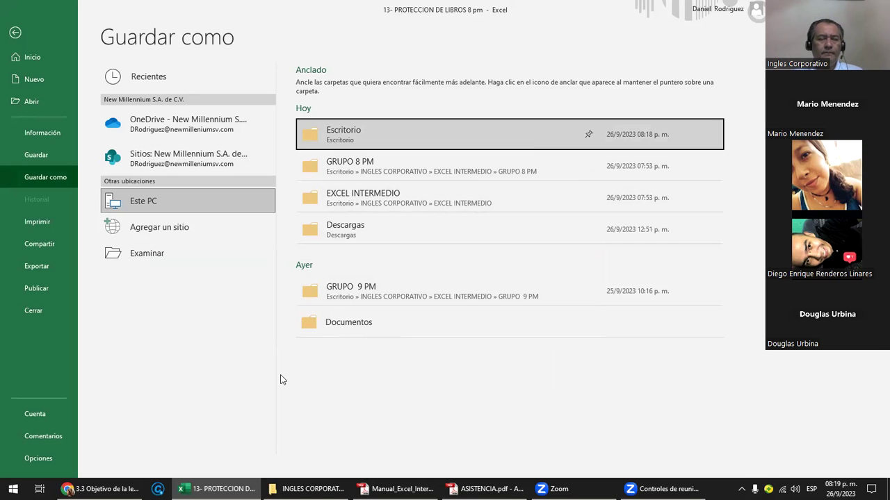
key(Escape)
click(46, 345)
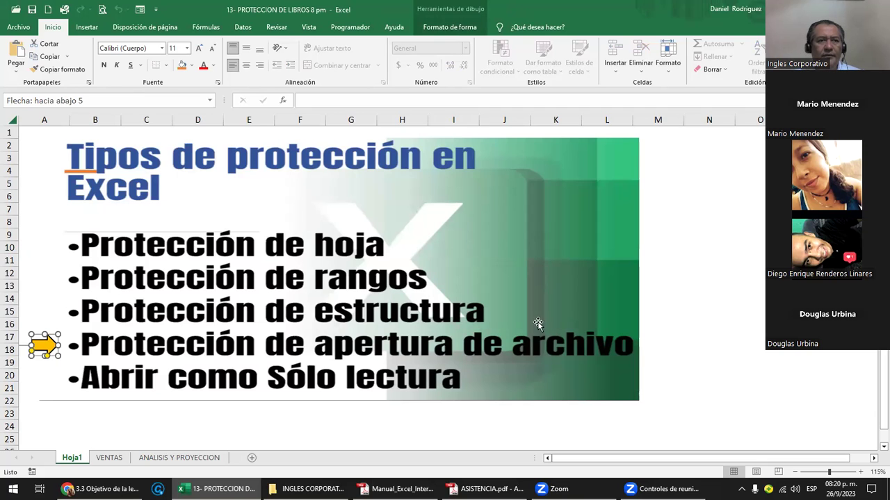
Encrypt the workbook via Proteger libro > Cifrar con contraseña, confirm the password, and save
click(15, 30)
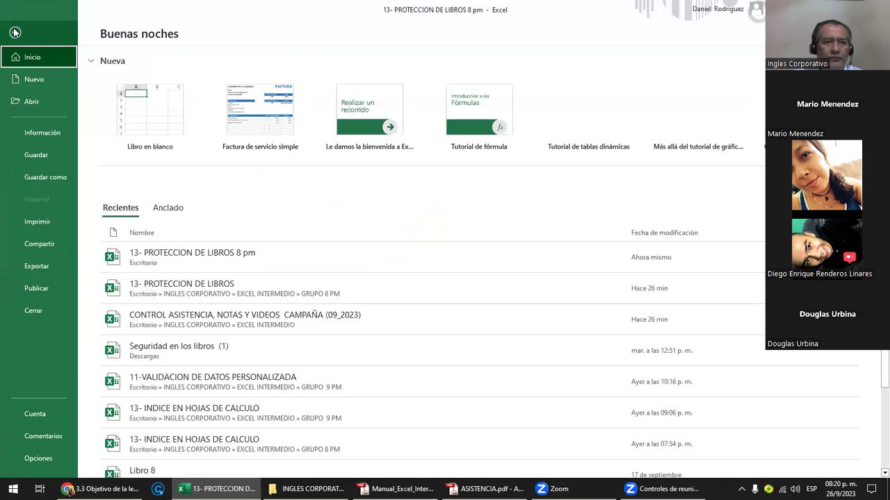
click(52, 136)
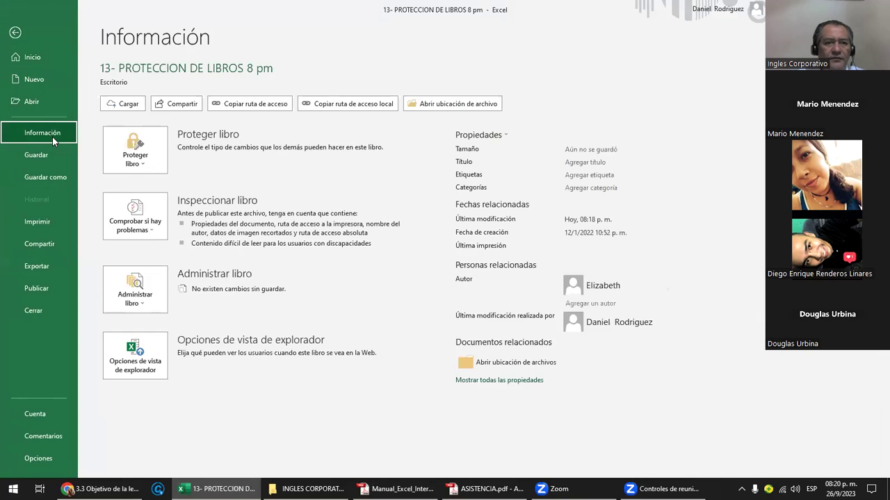
click(136, 150)
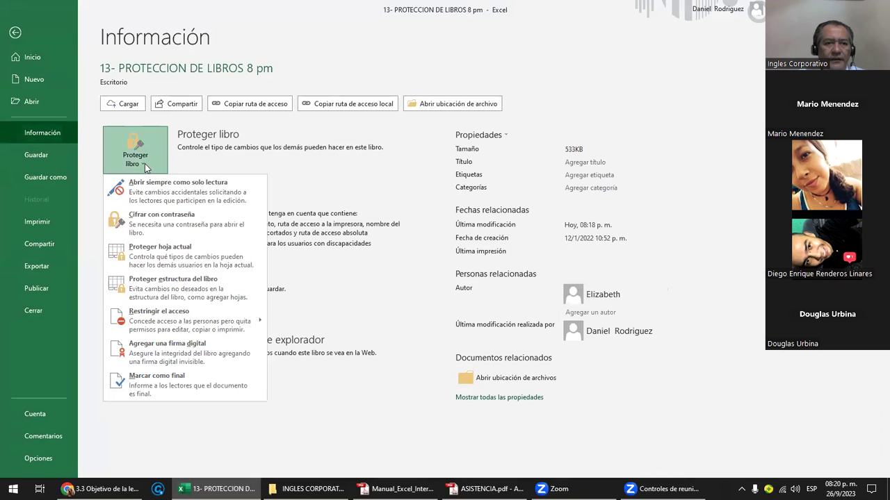
click(145, 226)
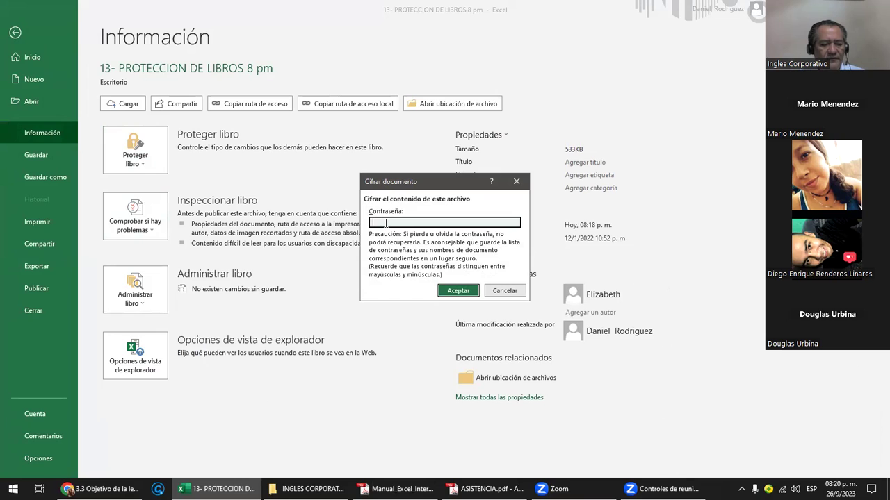
click(457, 291)
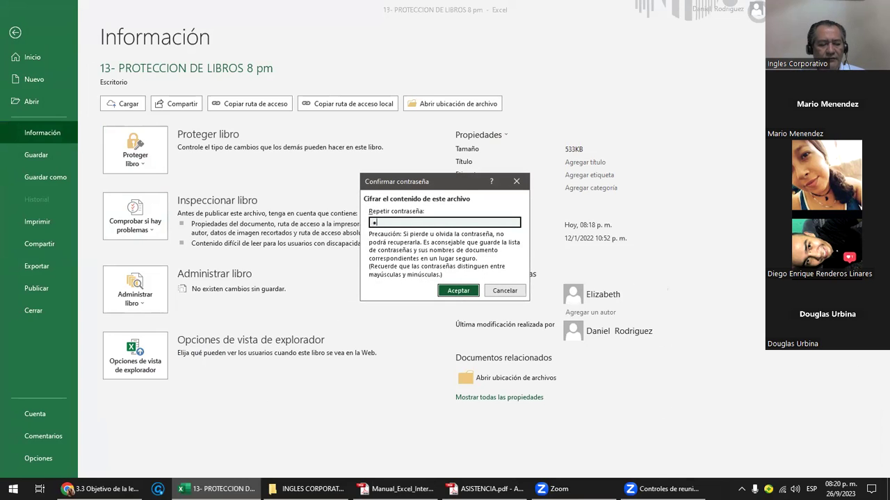
click(458, 292)
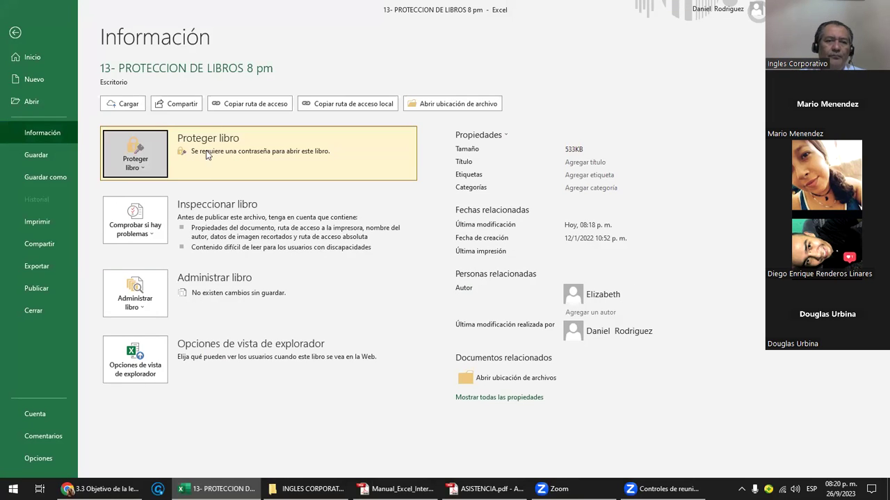
click(37, 155)
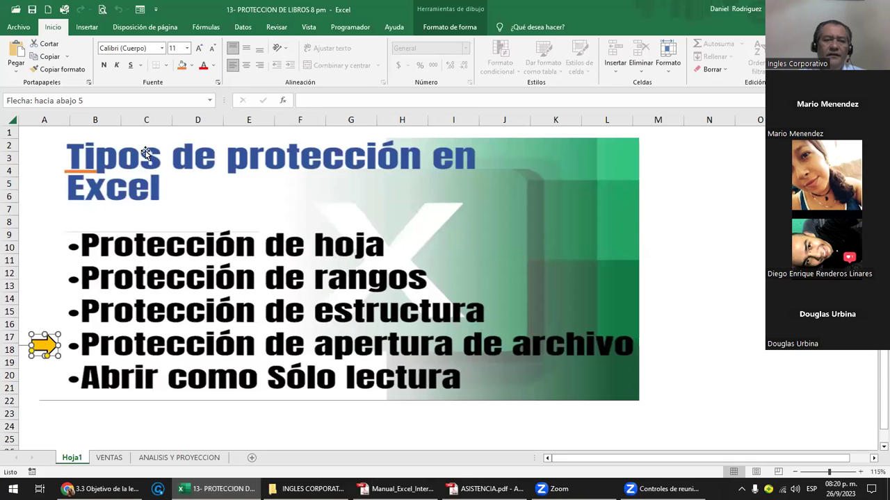
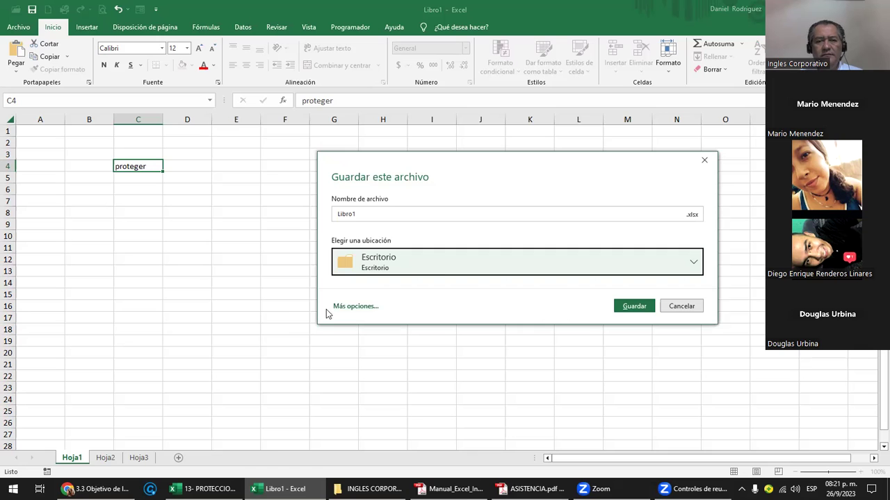
Encrypt Libro1 with an opening password via Proteger libro > Cifrar con contraseña, entering and confirming it
click(356, 306)
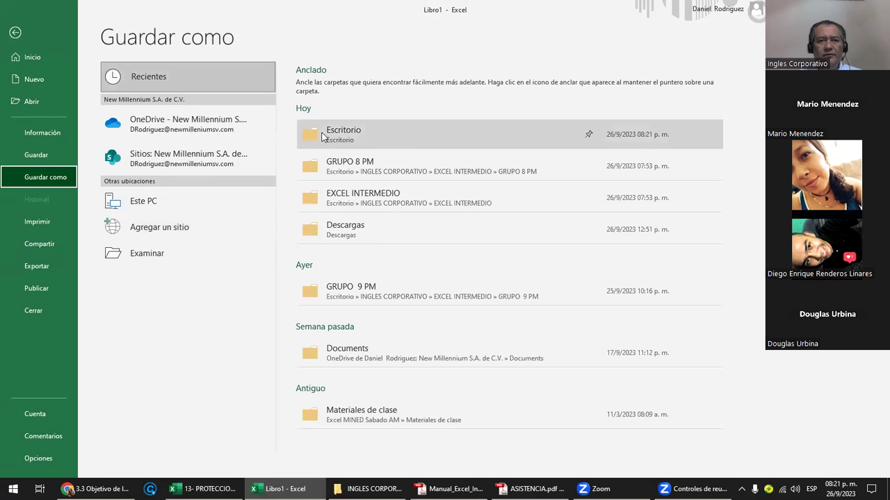
click(37, 132)
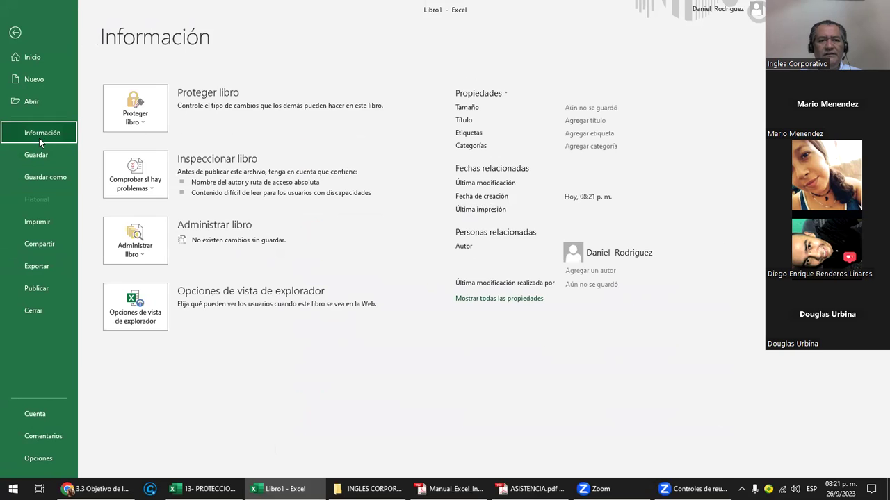
click(156, 123)
click(172, 184)
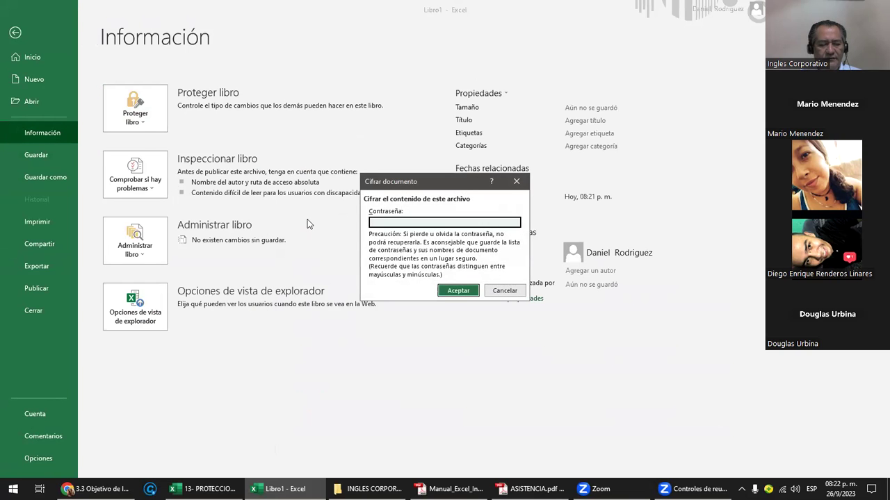
click(448, 291)
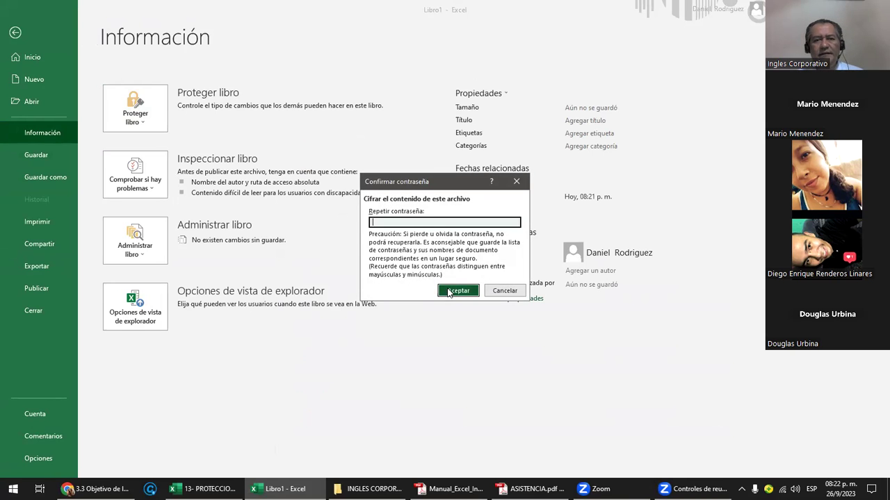
click(448, 291)
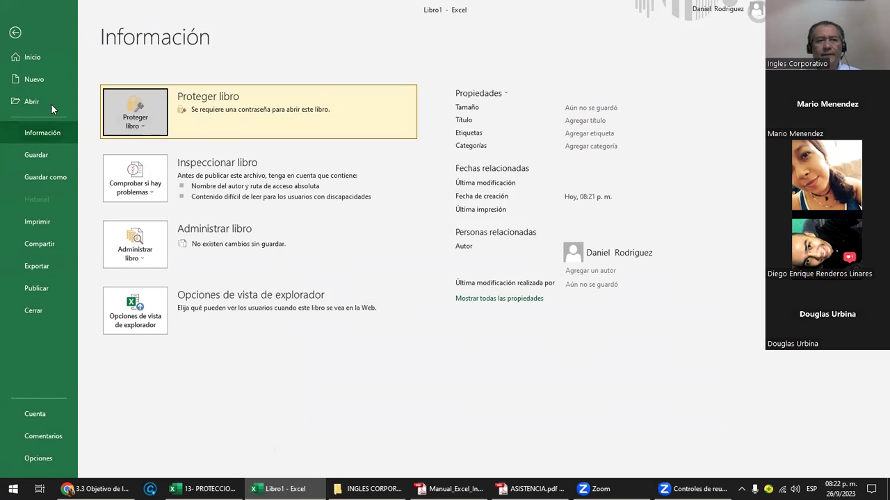
click(50, 157)
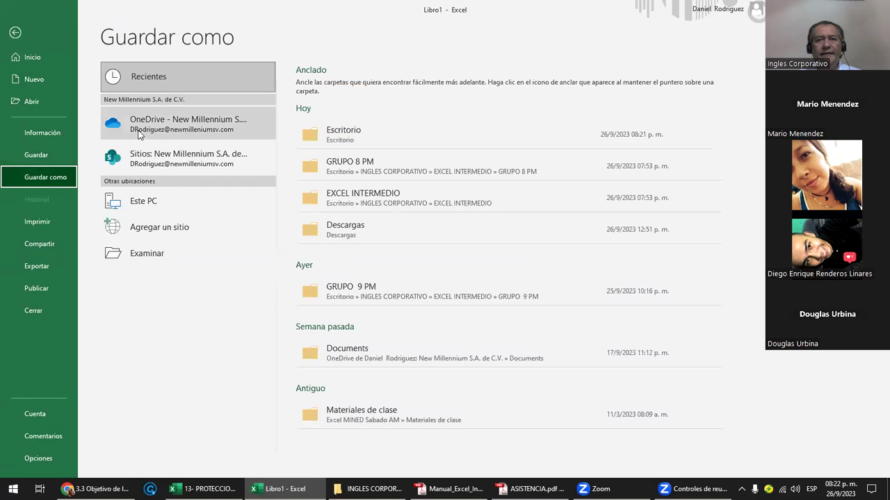
Save the protected workbook in the Escritorio folder with the file name 'LIBRO CON CLAVE'
click(349, 141)
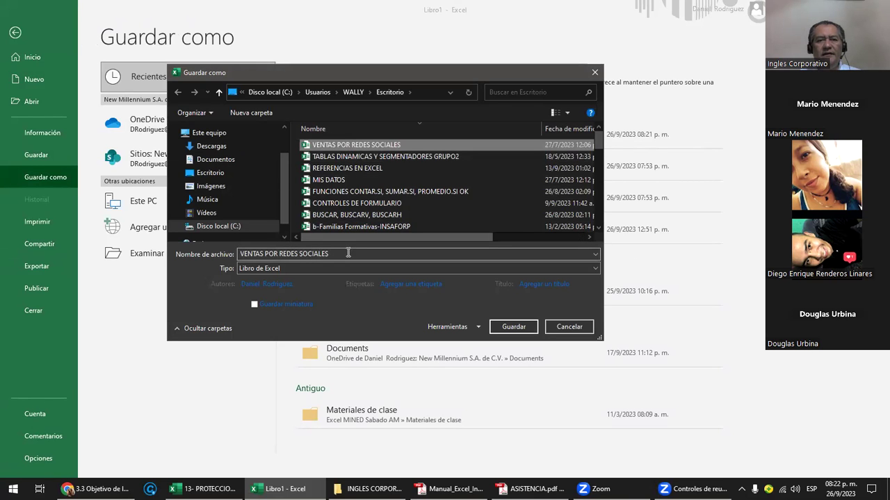
click(215, 174)
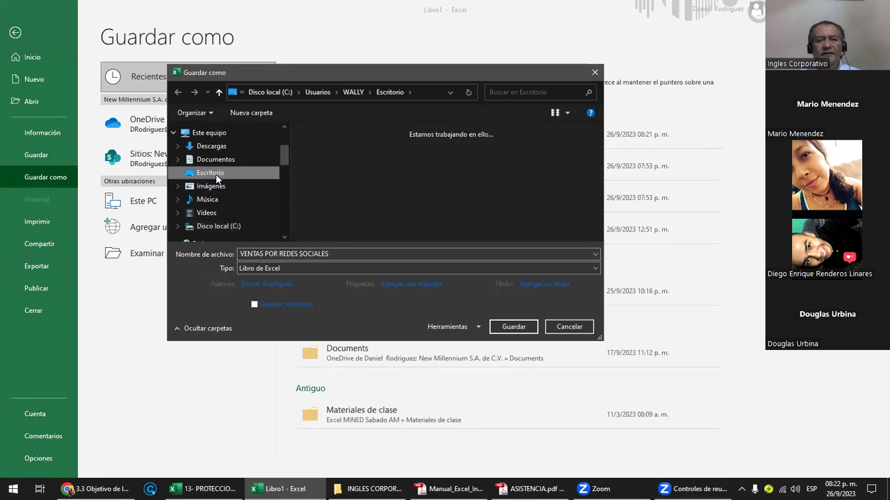
click(344, 253)
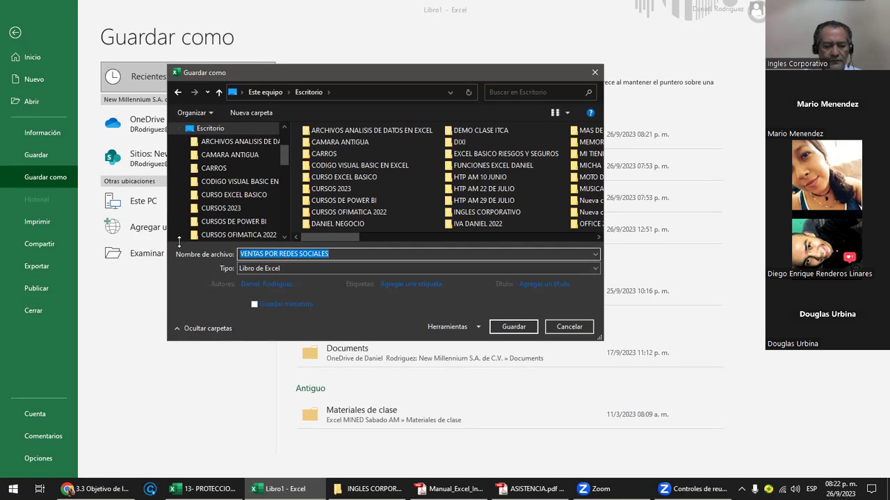
text(libro)
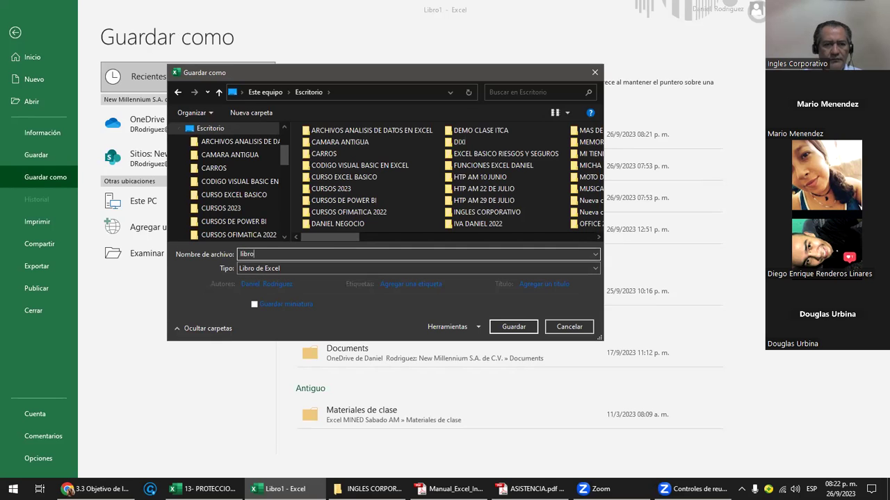
text( c)
key(BackSpace)
key(BackSpace)
key(BackSpace)
key(BackSpace)
key(BackSpace)
key(BackSpace)
key(BackSpace)
text(LIBRO CON CLAVE)
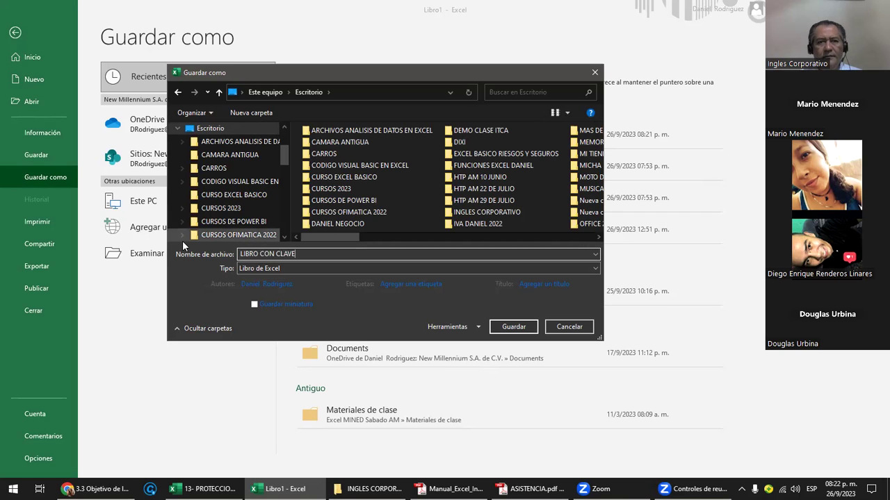
click(512, 326)
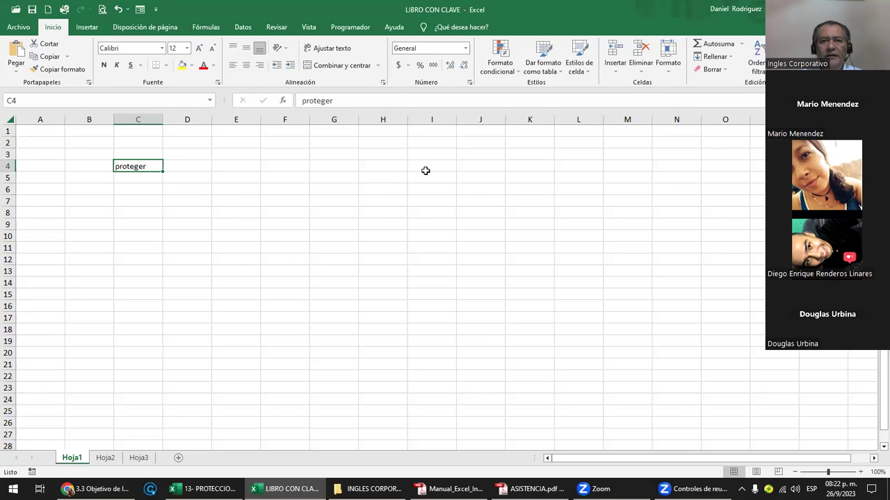
Close the workbook and reopen LIBRO CON CLAVE from the desktop with a wrong password, dismissing the rejection
key(ctrl+w)
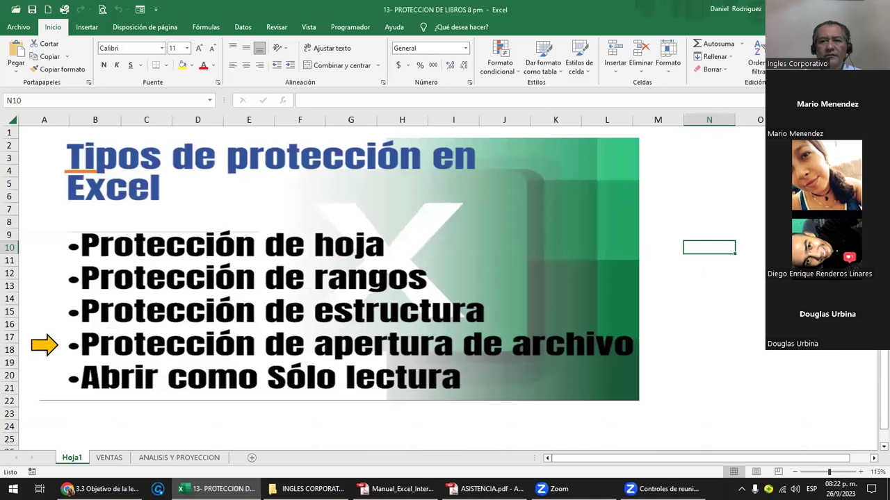
key(super+d)
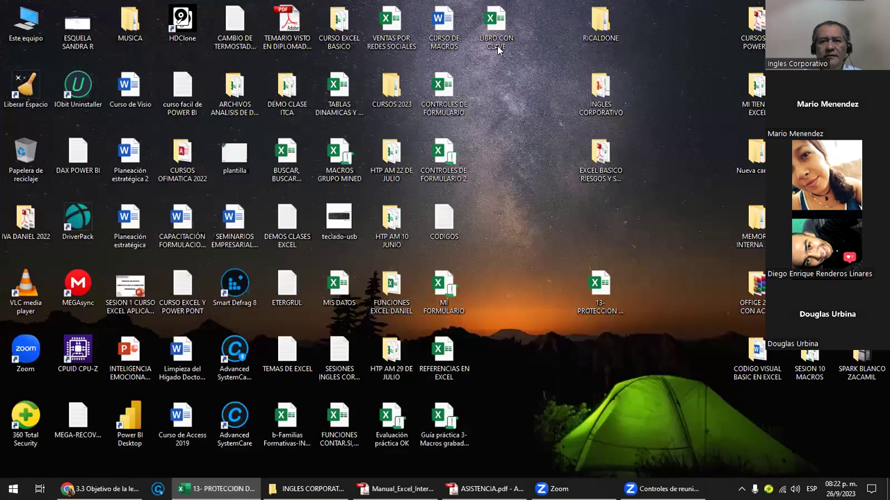
drag(497, 42, 528, 299)
double_click(543, 294)
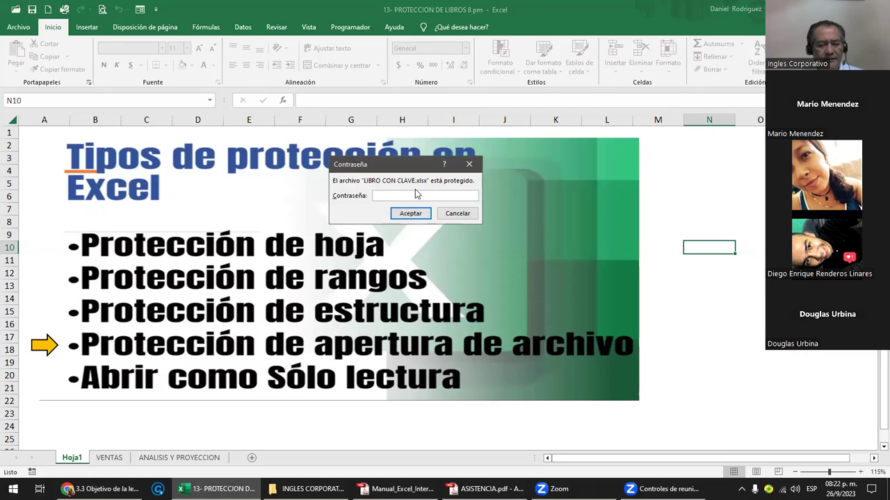
text(•)
key(Return)
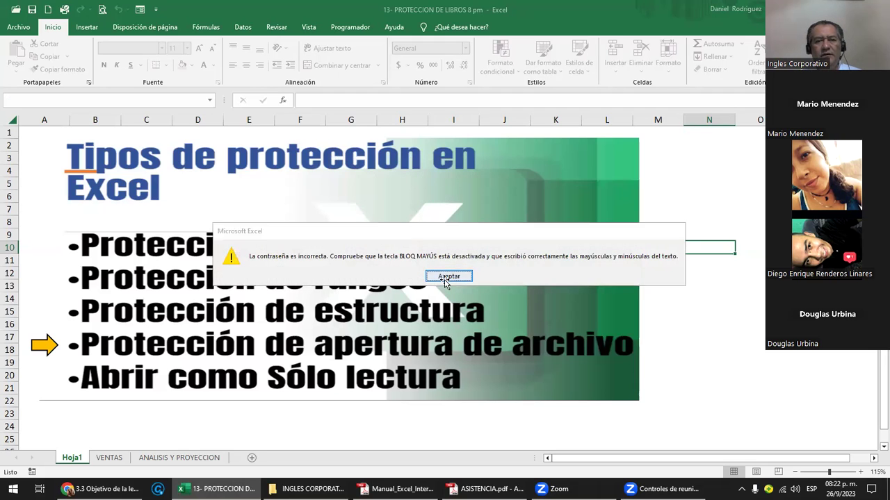
click(446, 277)
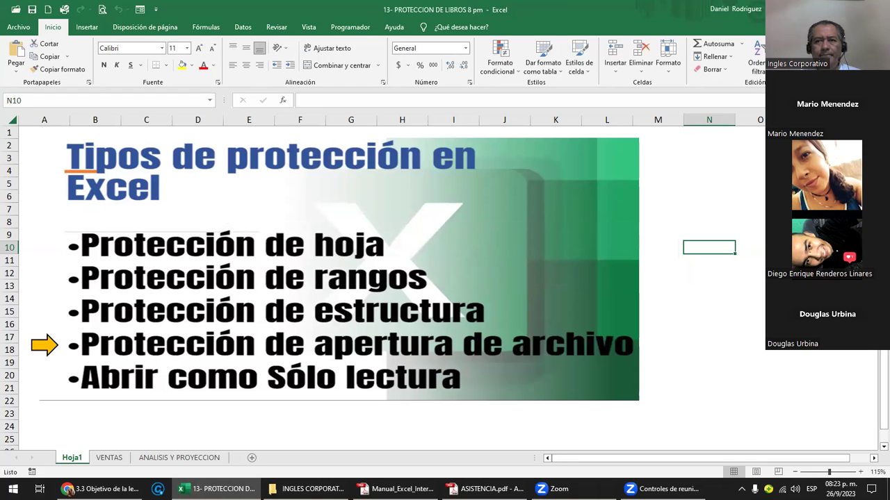
Reopen LIBRO CON CLAVE with the correct password and select cell C6
key(super+d)
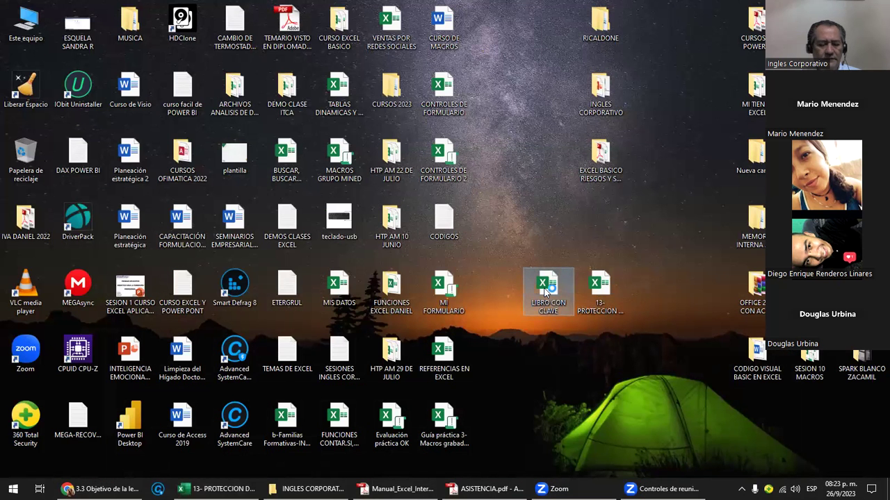
double_click(546, 289)
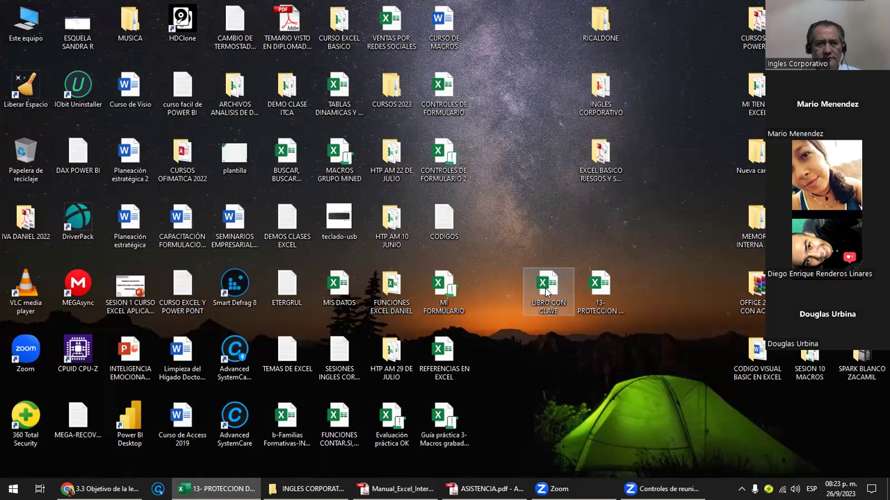
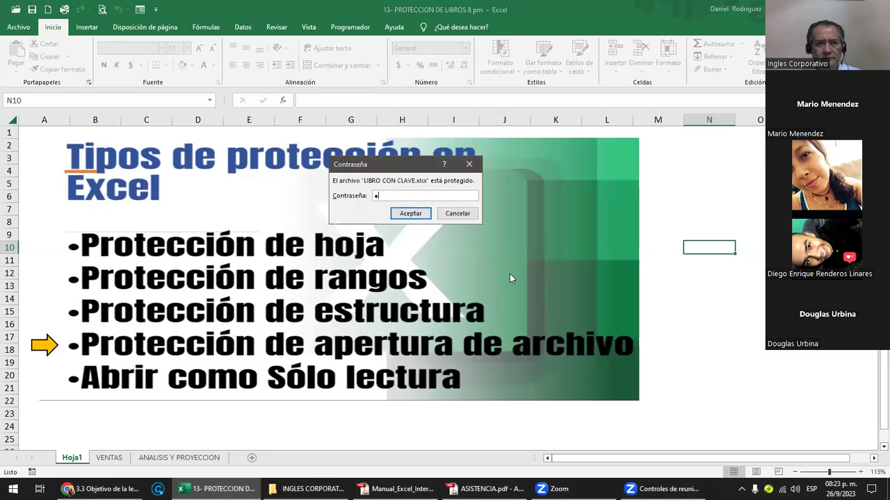
key(Return)
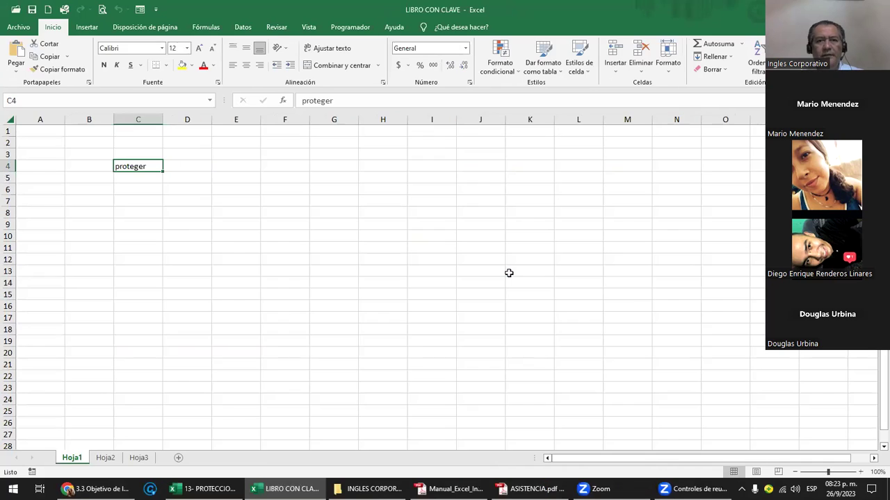
click(132, 187)
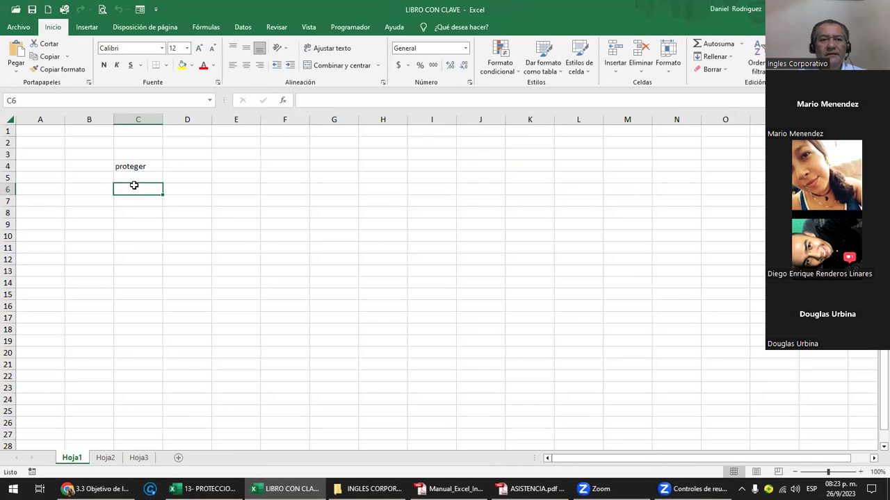
Select C4 containing 'proteger' and save the workbook
click(127, 166)
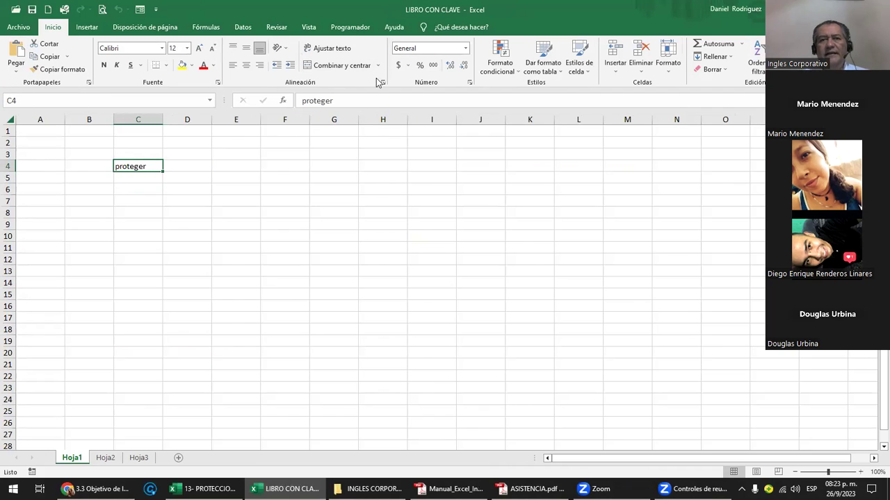
click(19, 28)
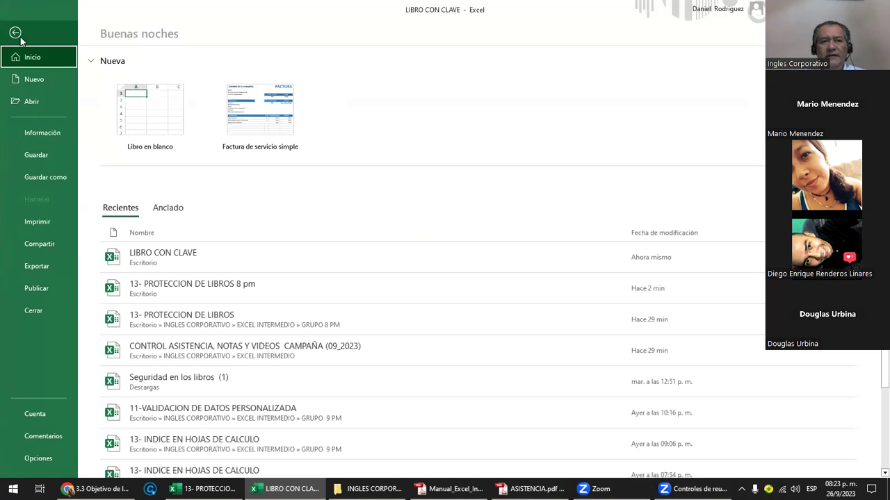
click(44, 152)
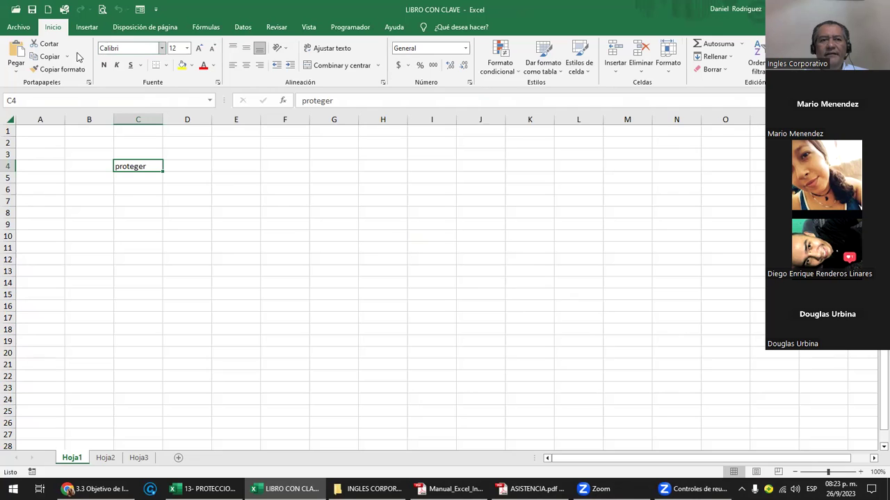
Delete the opening password in Cifrar con contraseña and accept the empty password
click(19, 29)
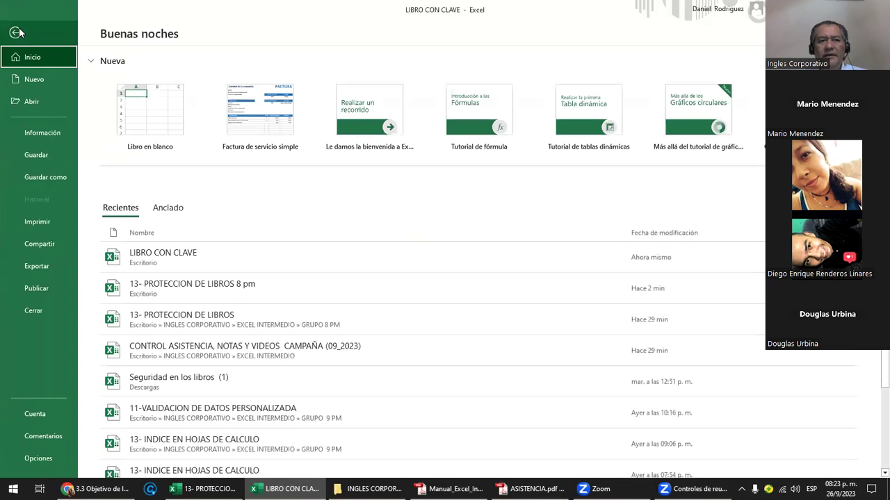
click(37, 133)
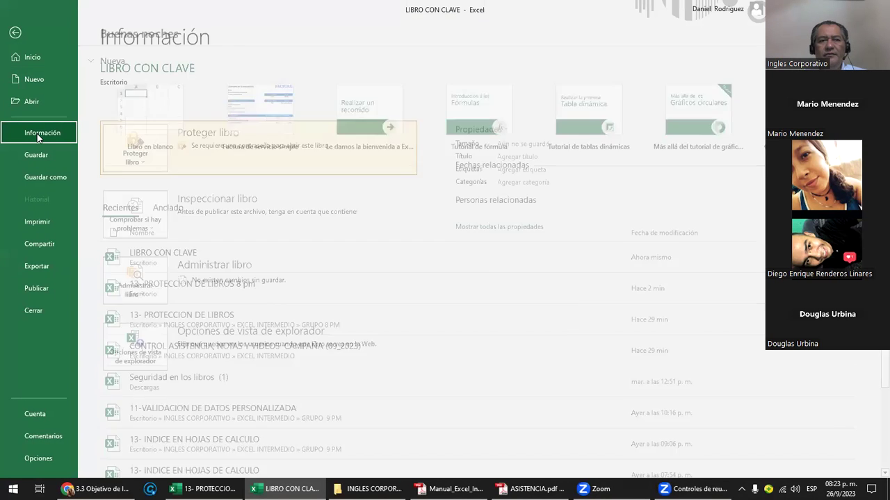
click(146, 169)
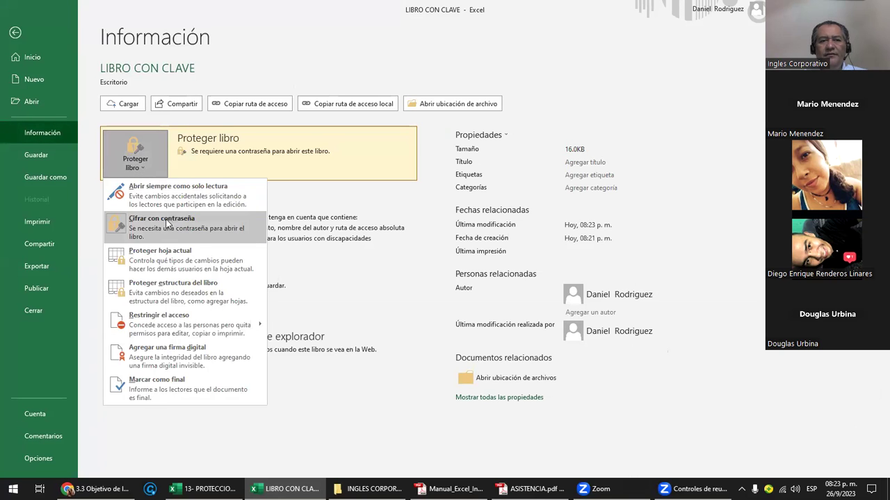
click(162, 222)
drag(388, 222, 355, 232)
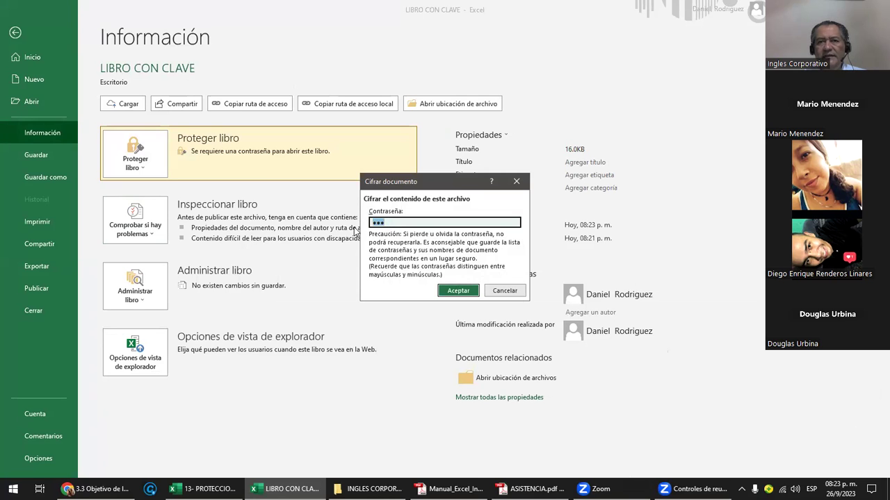
key(BackSpace)
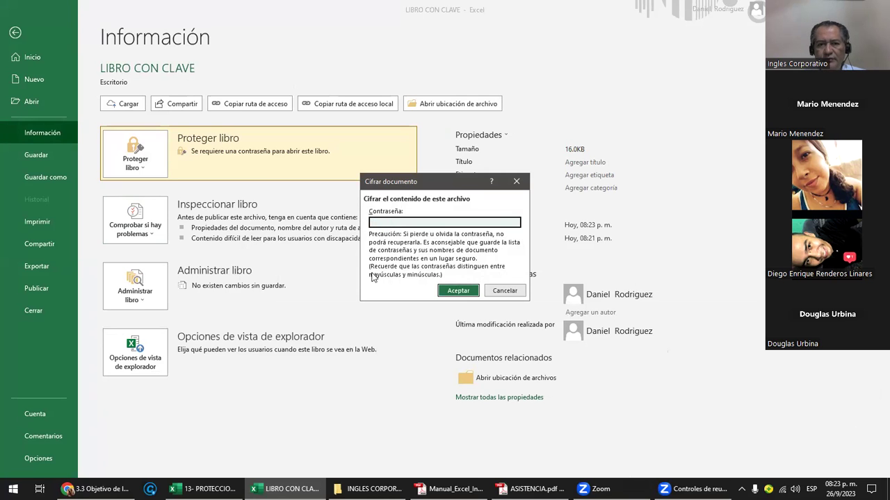
click(459, 291)
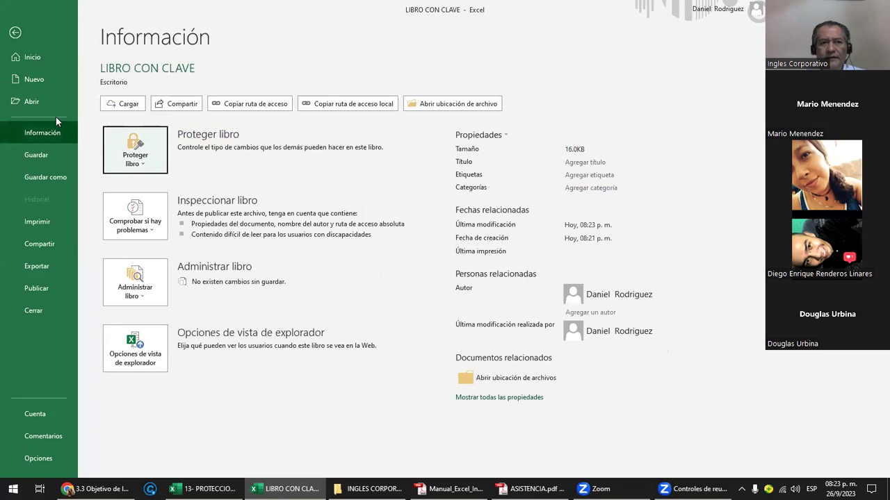
Save the unencrypted workbook, close Excel, and reopen LIBRO CON CLAVE from the desktop
click(42, 153)
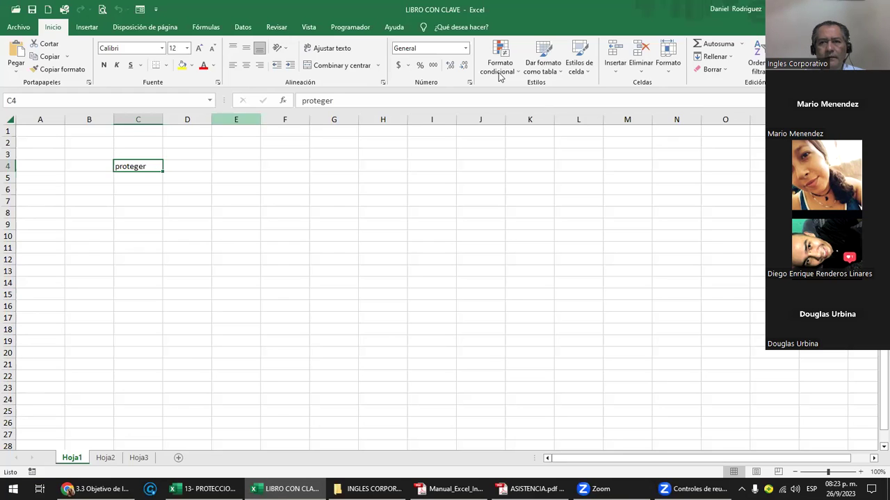
key(alt+F4)
key(alt+F4)
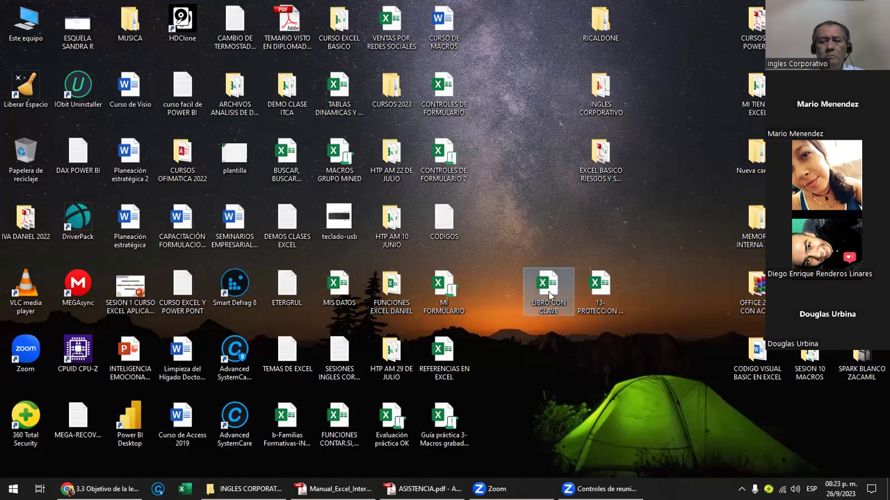
double_click(549, 292)
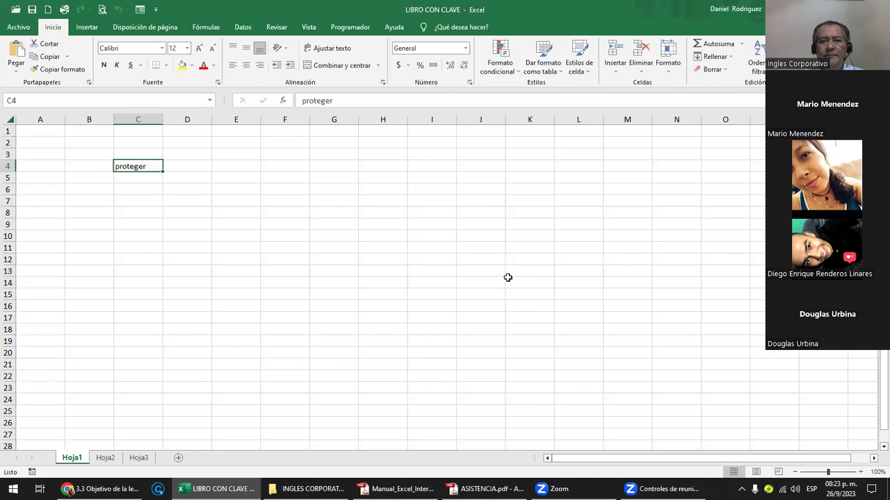
key(Return)
click(189, 225)
click(243, 191)
click(217, 177)
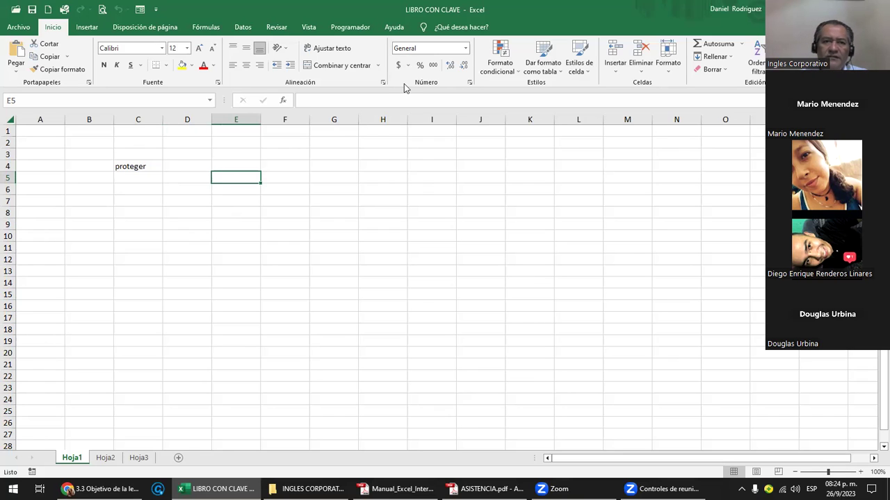
click(422, 257)
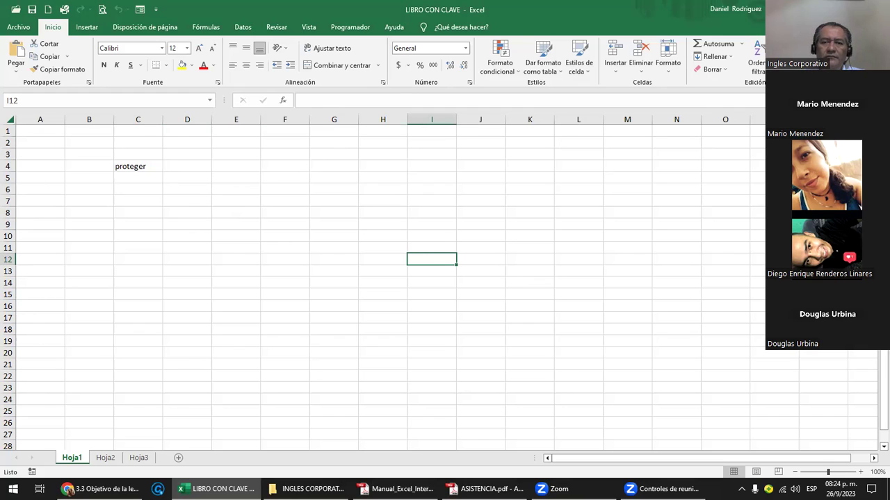
key(alt+F4)
click(602, 287)
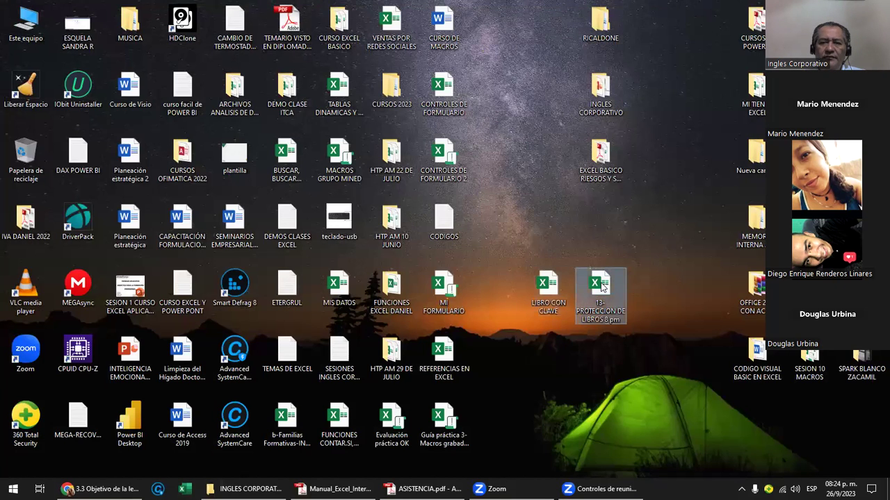
Open 13- PROTECCION DE LIBROS 8 pm, get a wrong password rejected, then enter the correct one
double_click(601, 286)
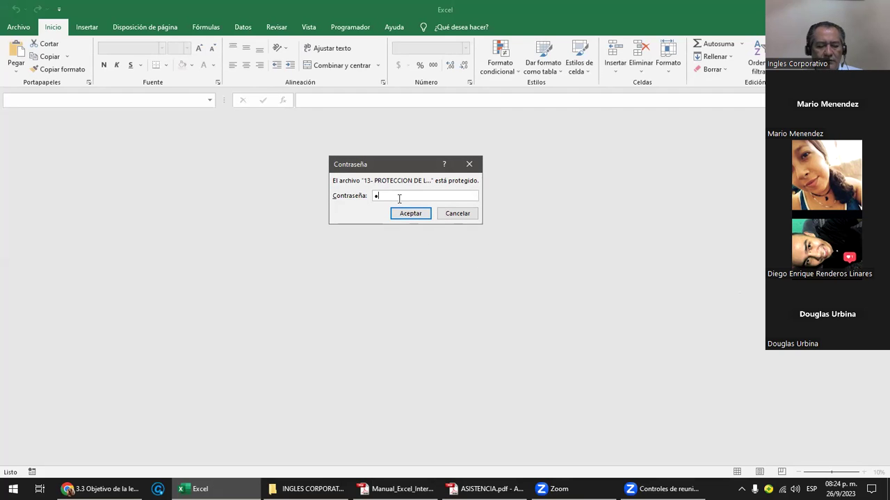
key(Return)
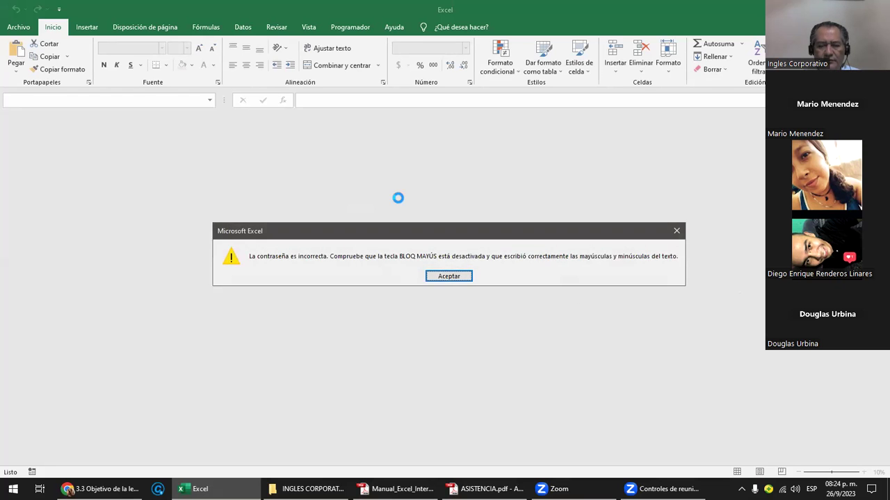
key(Return)
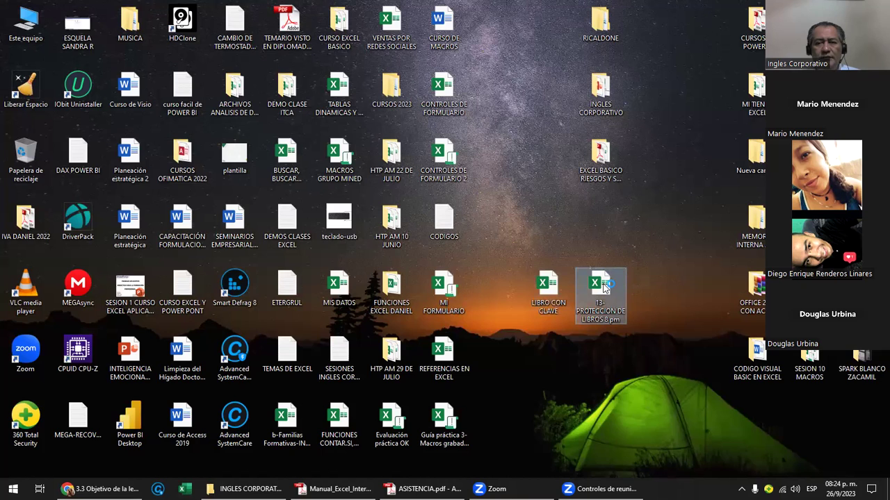
double_click(601, 286)
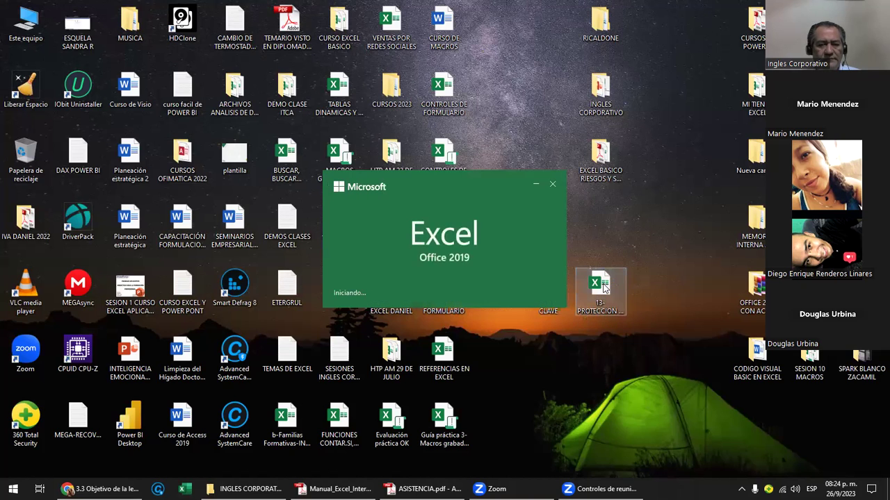
text(1)
key(Return)
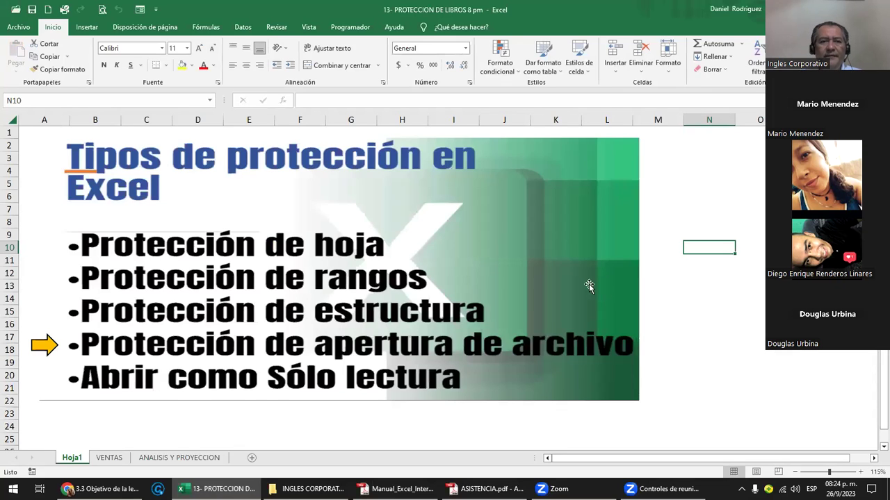
Delete the password under Proteger libro > Cifrar con contraseña, accept it empty, and save
click(19, 27)
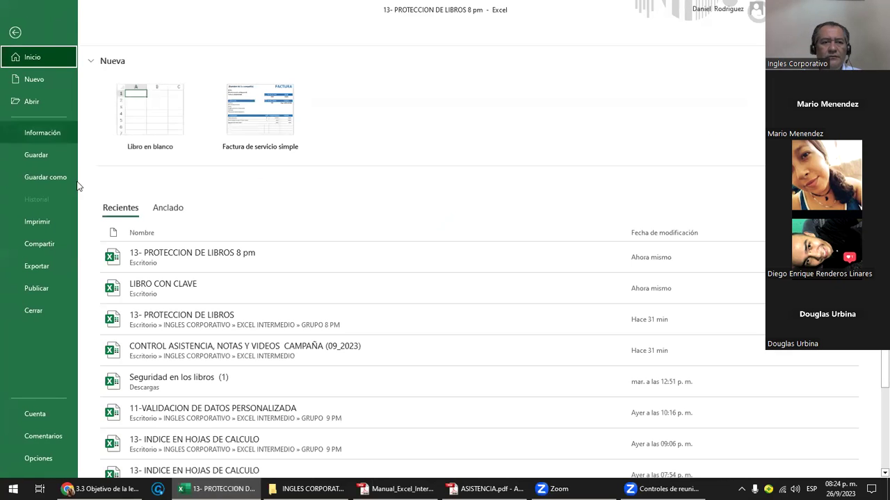
click(47, 133)
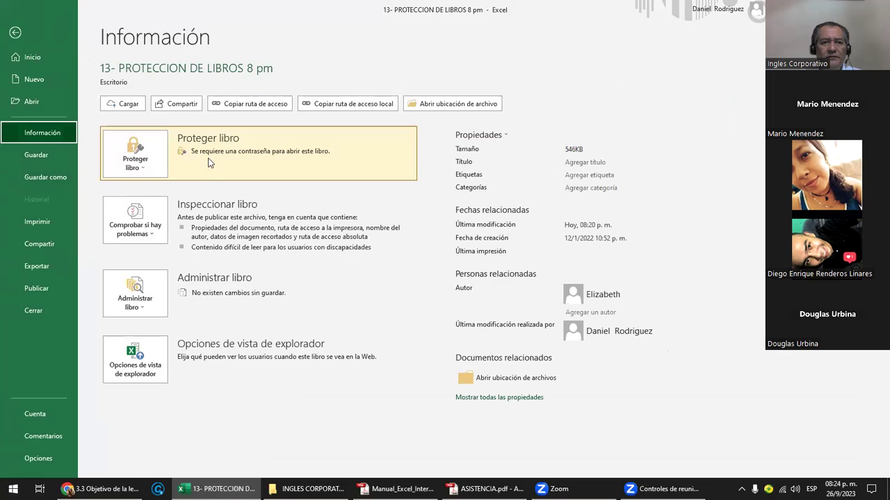
click(155, 169)
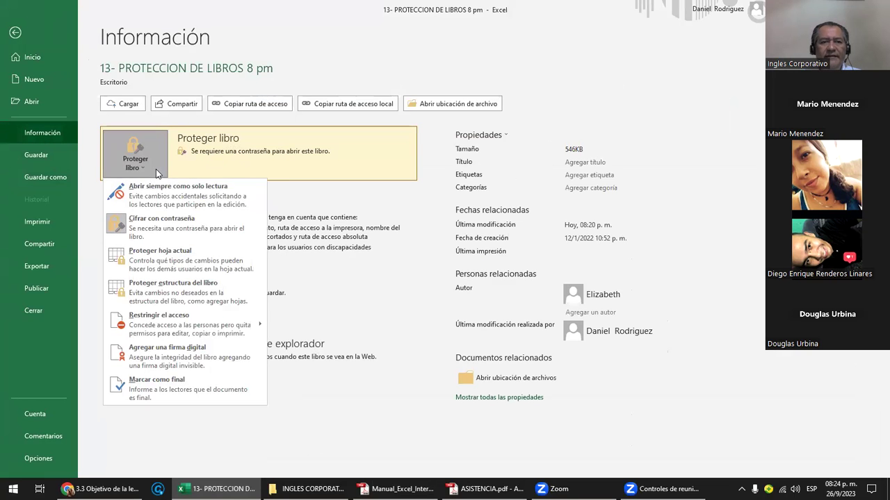
click(161, 221)
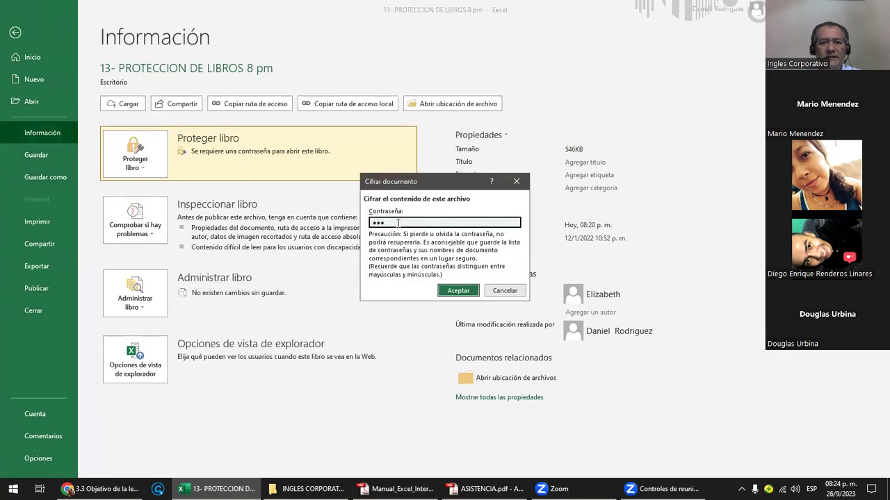
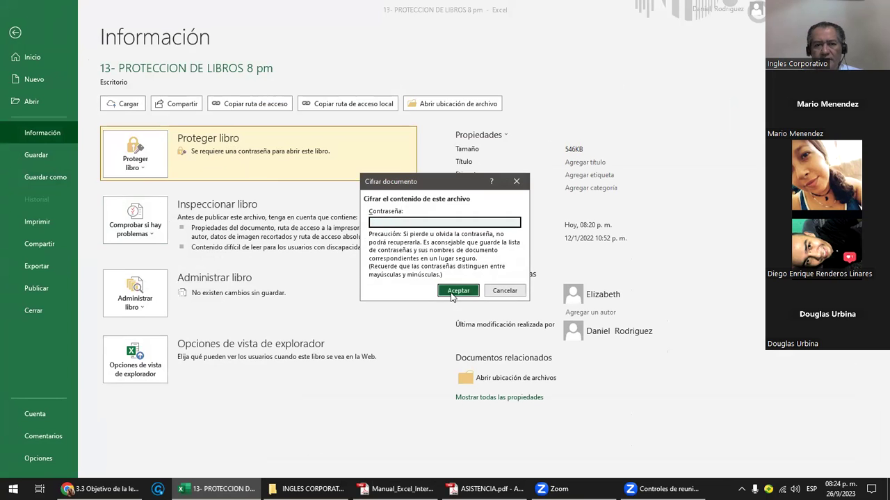
click(451, 292)
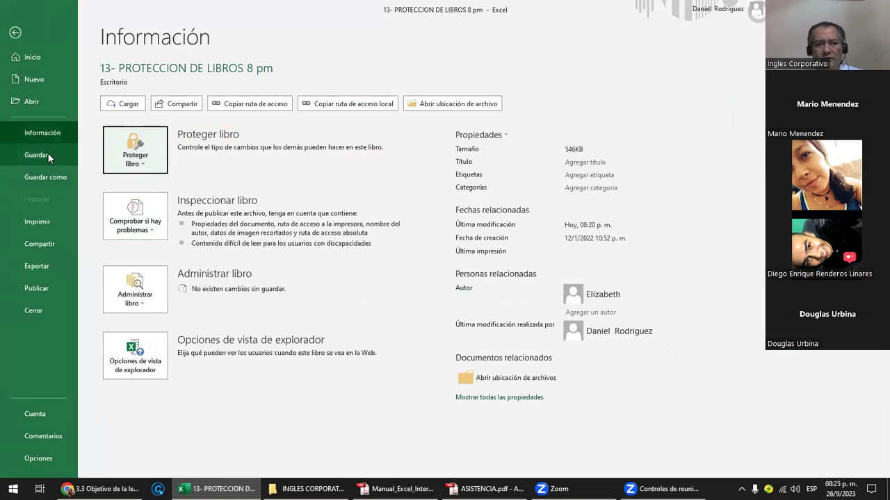
click(38, 155)
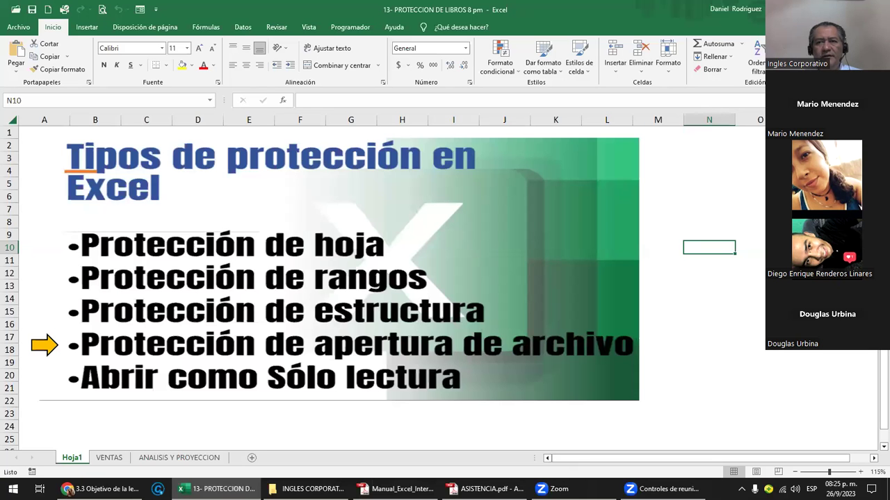
Turn on Abrir siempre como solo lectura under Proteger libro and save the workbook
key(alt+F4)
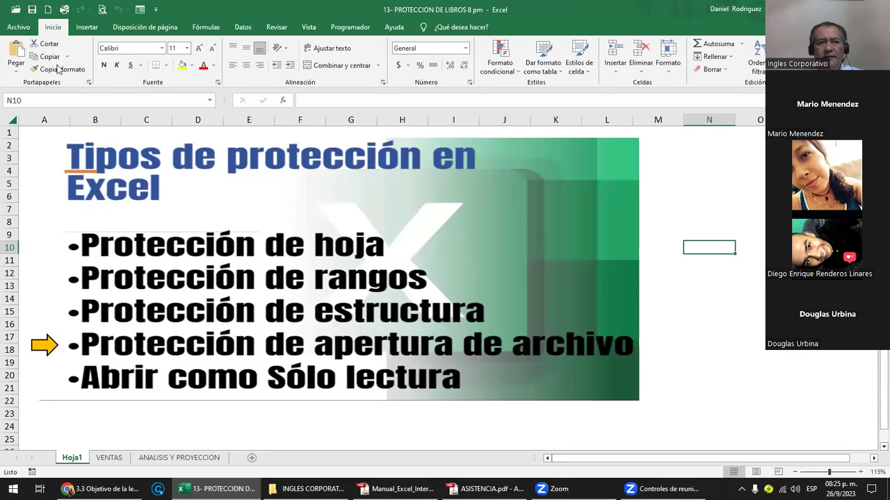
click(19, 28)
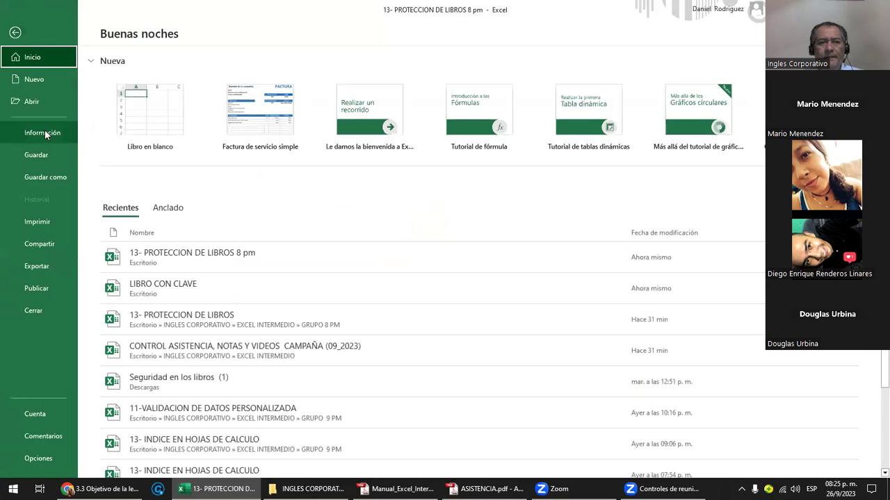
click(39, 132)
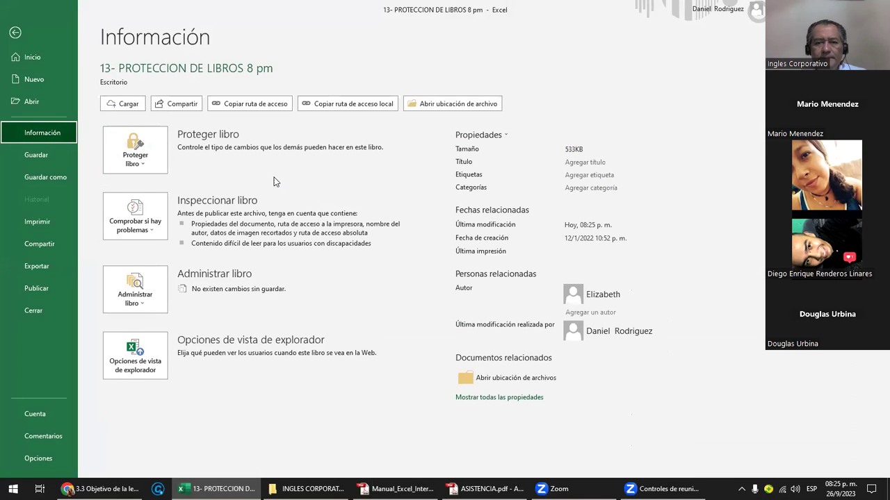
click(147, 166)
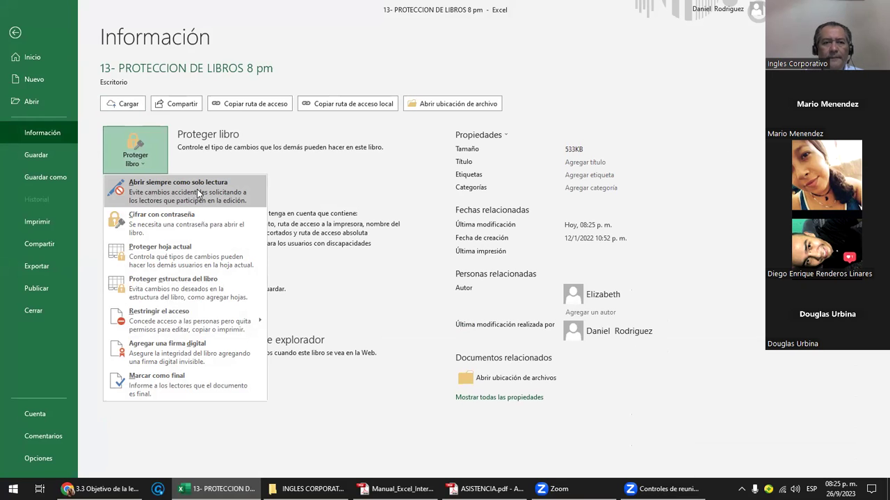
click(199, 193)
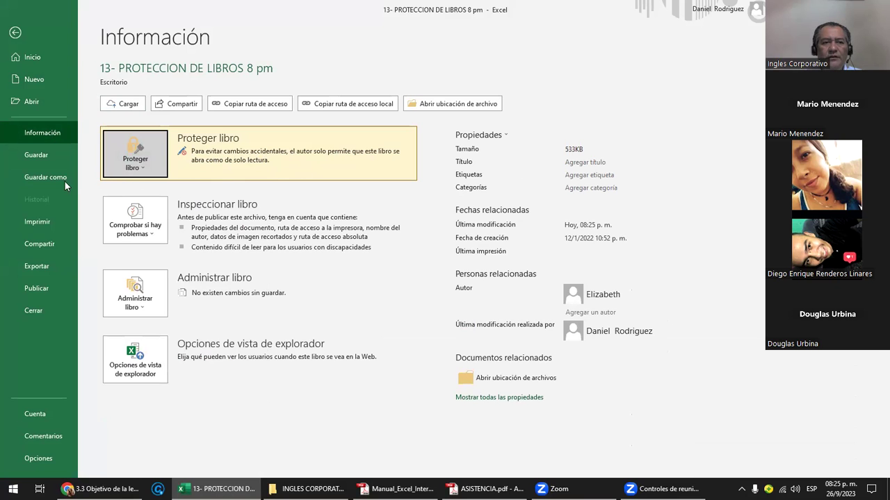
click(39, 155)
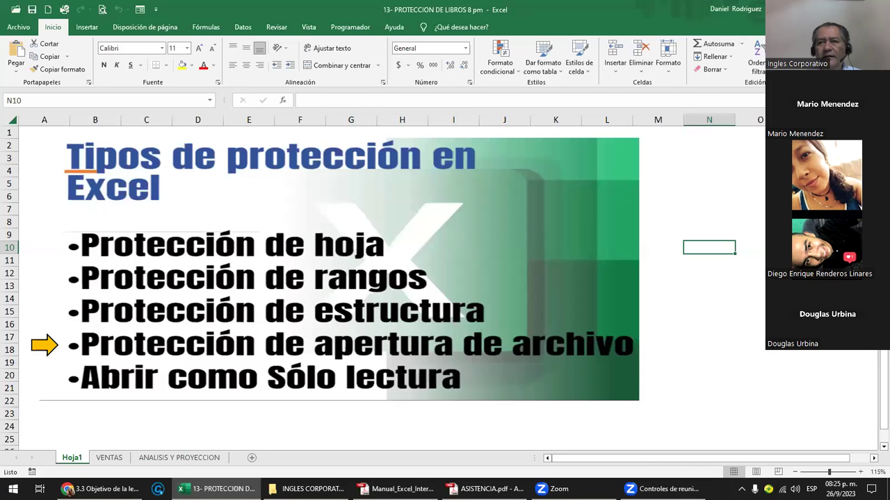
Close and reopen 13- PROTECCION DE LIBROS 8 pm, accepting the read-only prompt
key(alt+F4)
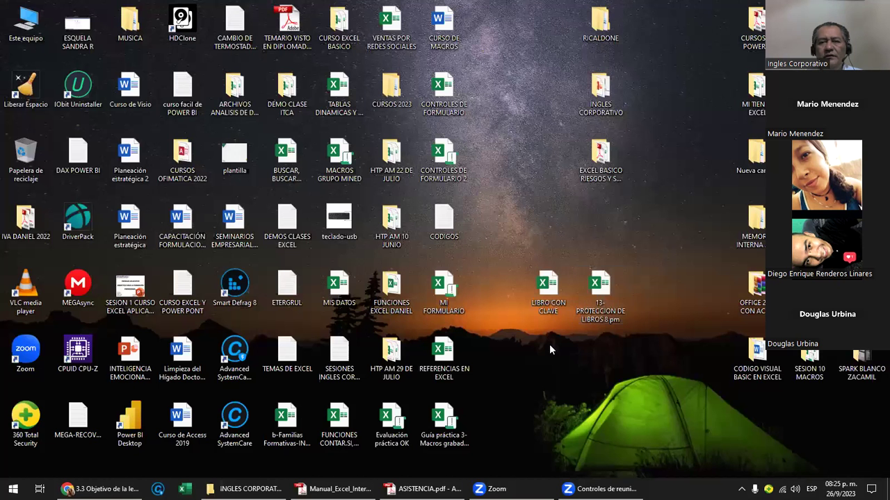
click(595, 310)
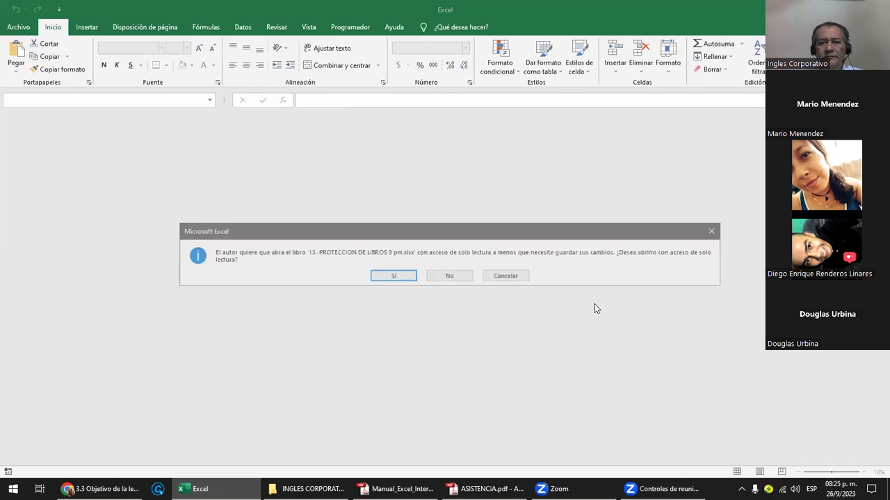
drag(323, 236, 331, 179)
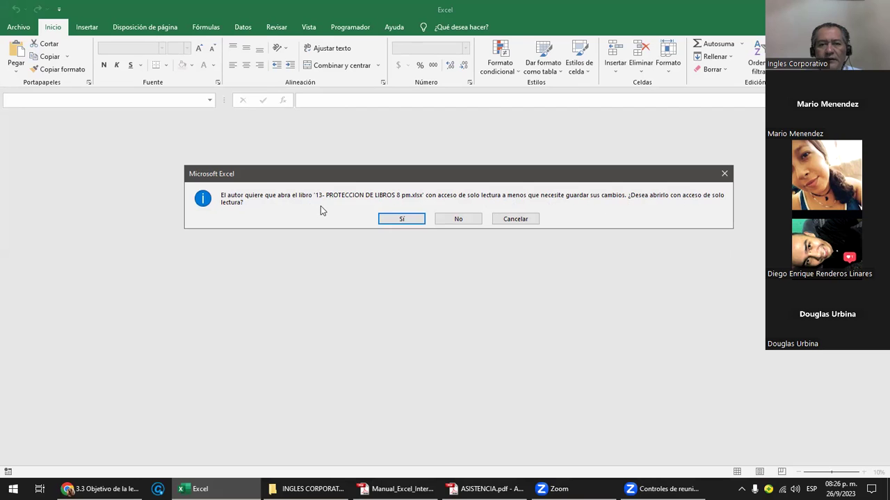
click(402, 219)
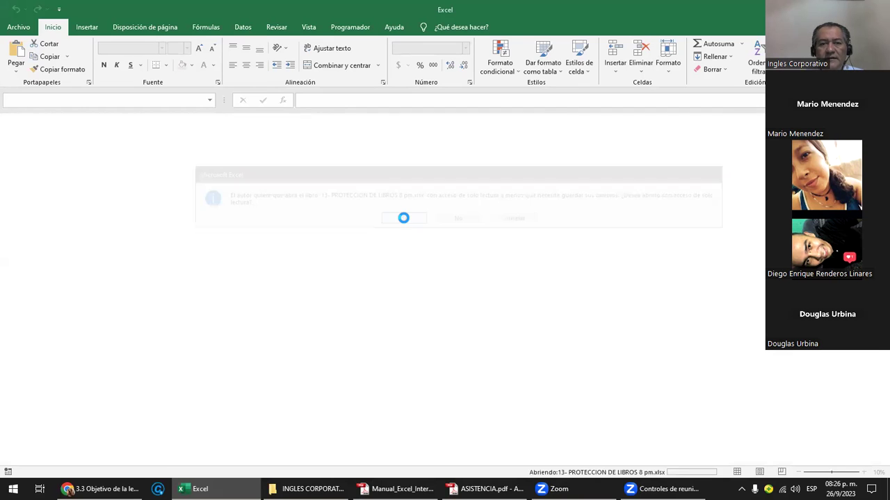
On the VENTAS sheet, clear row 7 values ($800.00, $810.00, $936.00), then undo the deletions
click(239, 215)
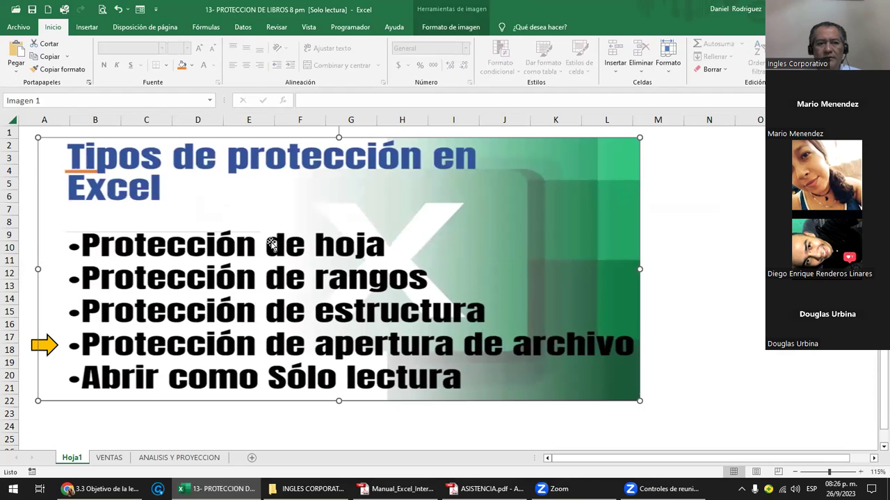
click(110, 457)
click(166, 276)
key(Delete)
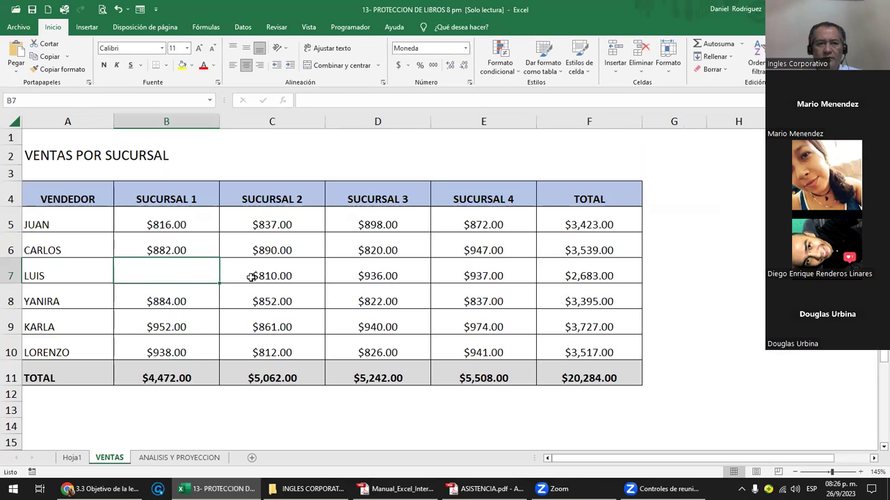
click(263, 275)
key(Delete)
click(382, 276)
key(Delete)
click(511, 274)
key(Delete)
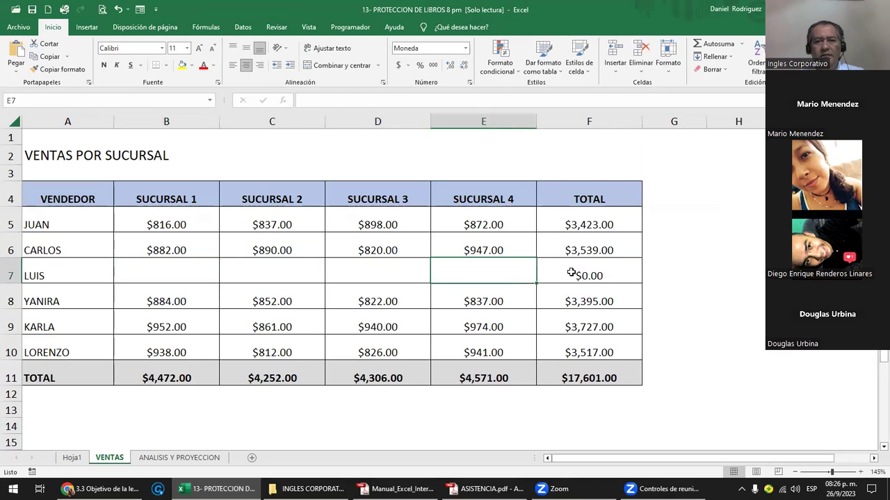
click(571, 273)
key(ctrl+z)
key(ctrl+z)
key(ctrl+z)
key(ctrl+z)
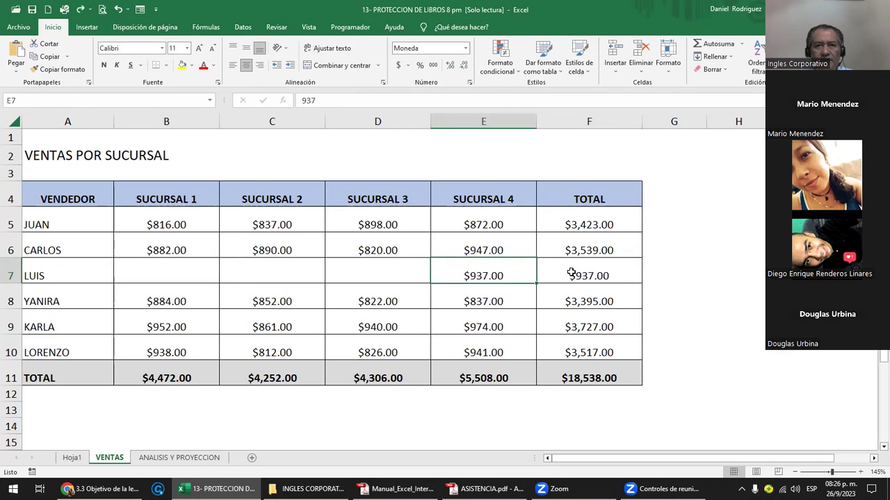
key(ctrl+z)
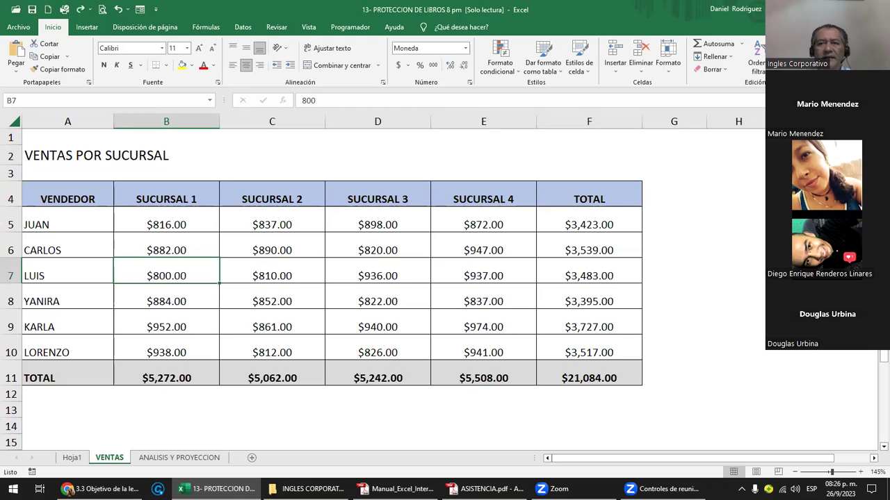
Close the read-only workbook with No guardar, then reopen 13- PROTECCION DE LIBROS 8 pm
key(ctrl+w)
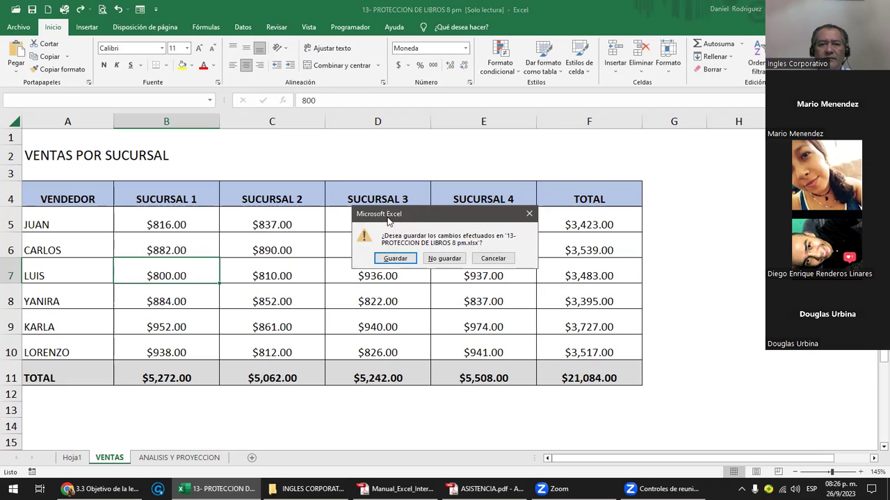
click(528, 216)
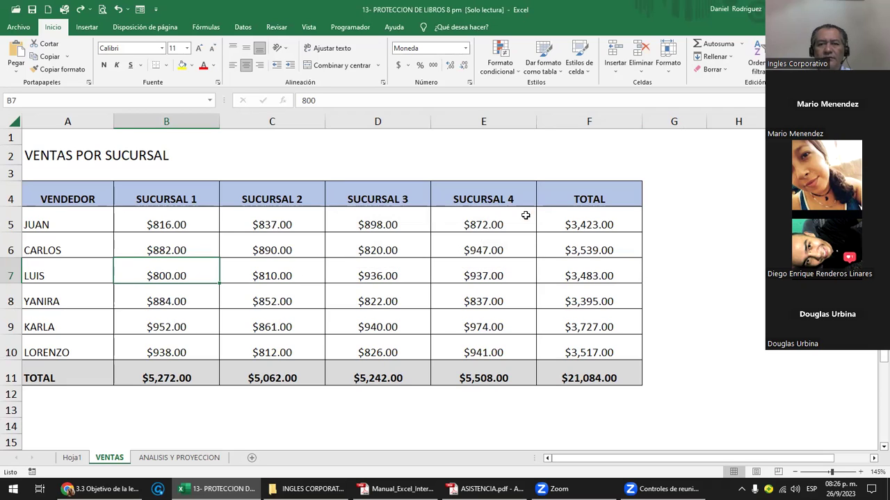
key(alt+F4)
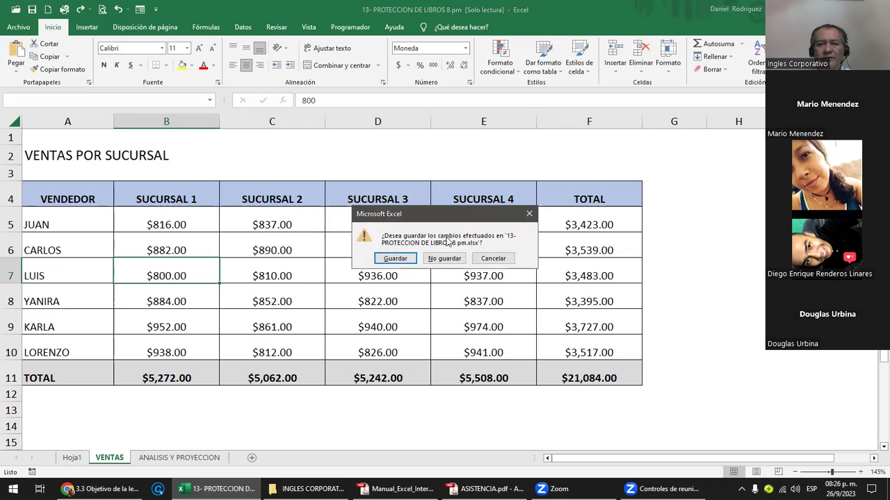
click(446, 258)
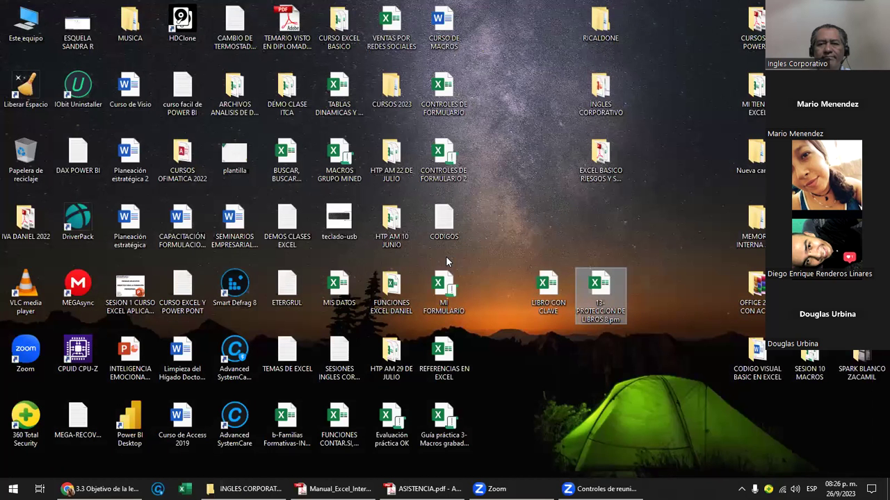
double_click(605, 299)
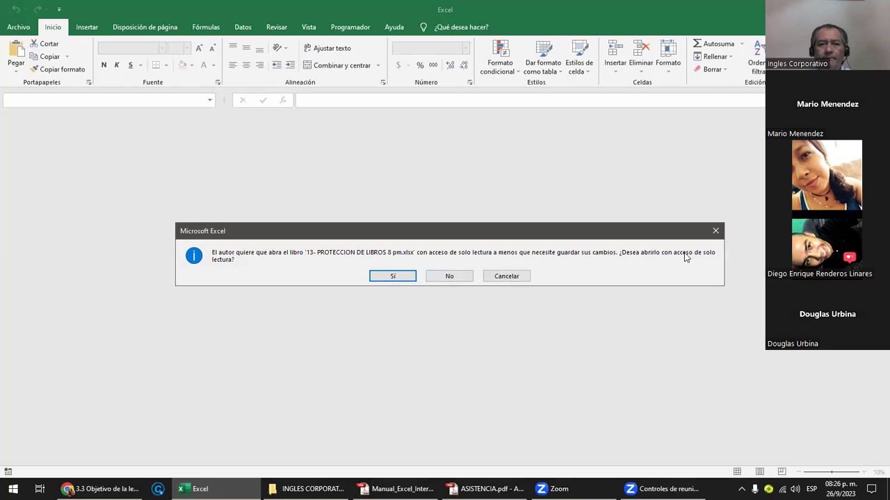
click(449, 277)
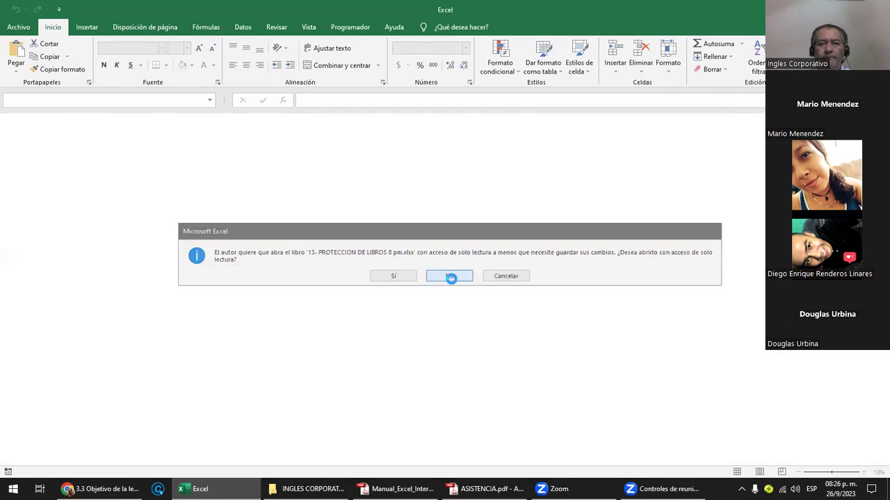
click(350, 389)
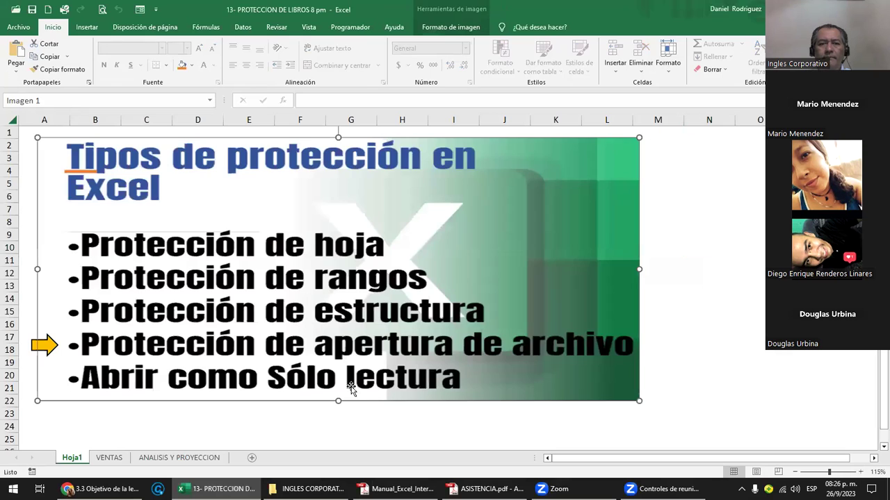
click(179, 457)
click(269, 290)
key(Delete)
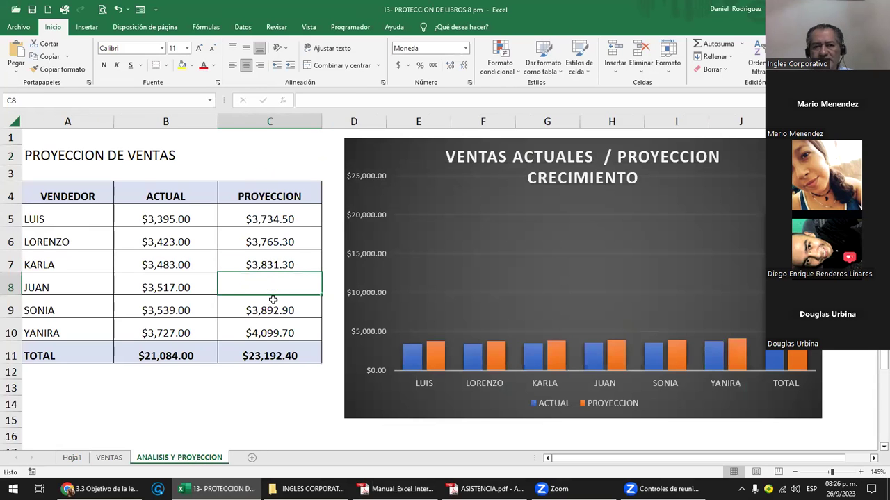
click(271, 315)
key(ctrl+w)
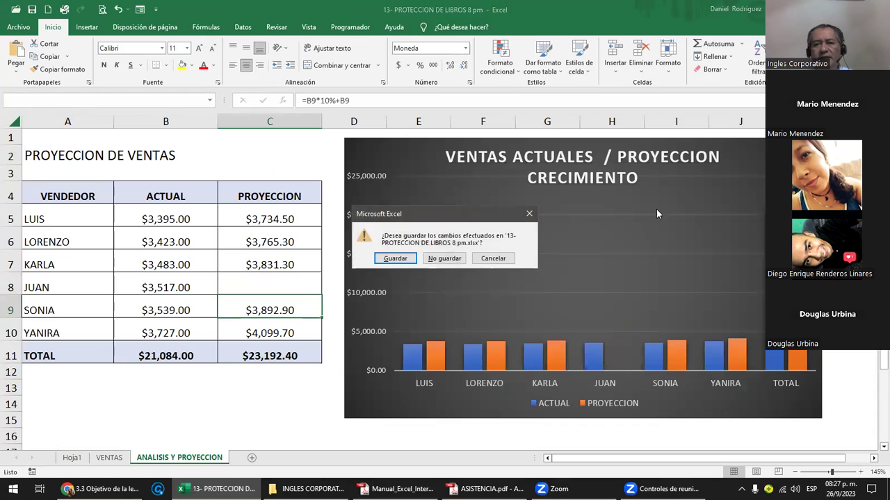
click(444, 259)
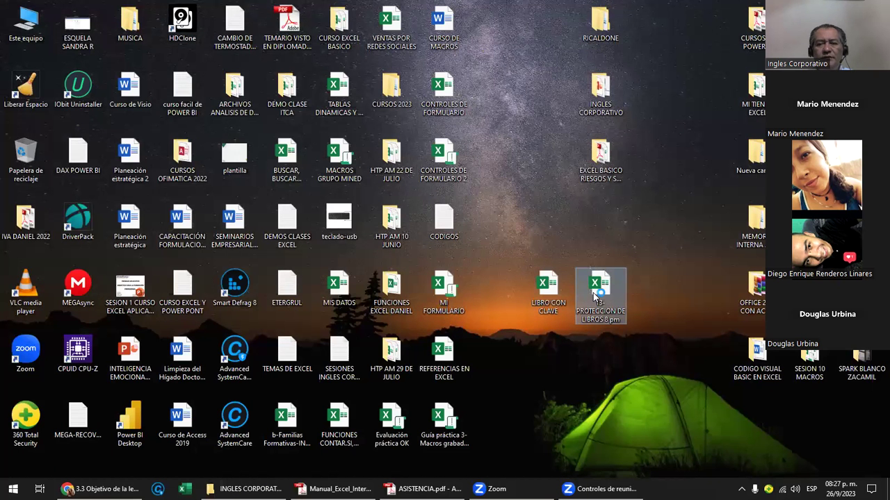
Reopen 13- PROTECCION DE LIBROS 8 pm as read-only and show Información's Proteger libro options
double_click(594, 297)
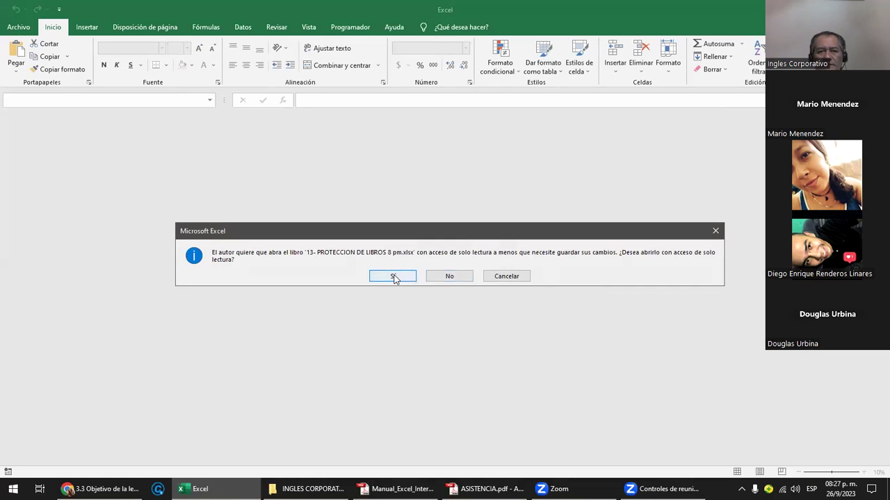
click(393, 277)
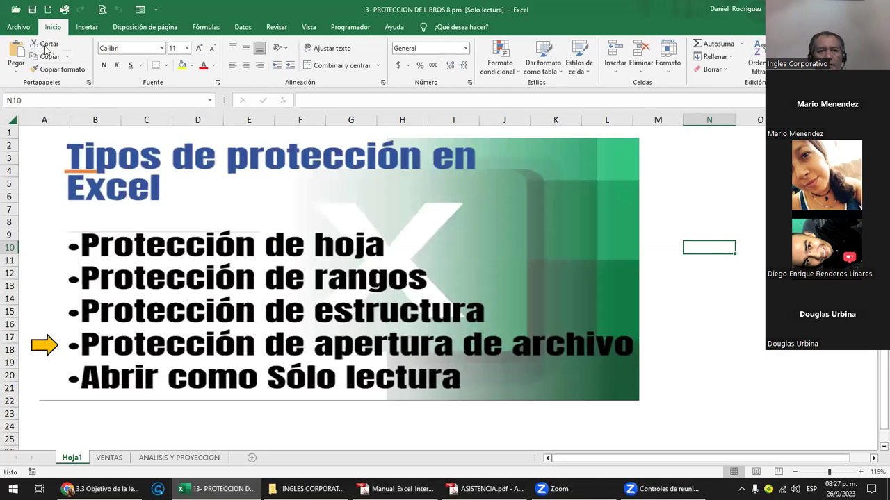
click(21, 27)
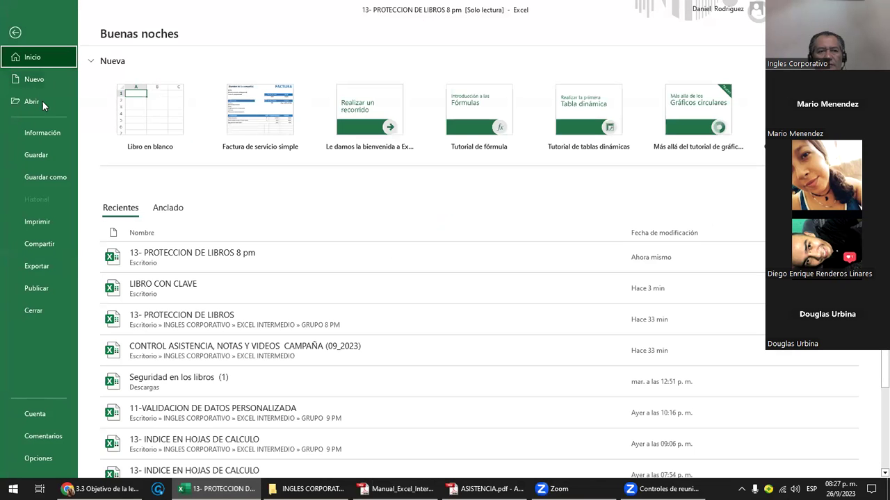
click(43, 128)
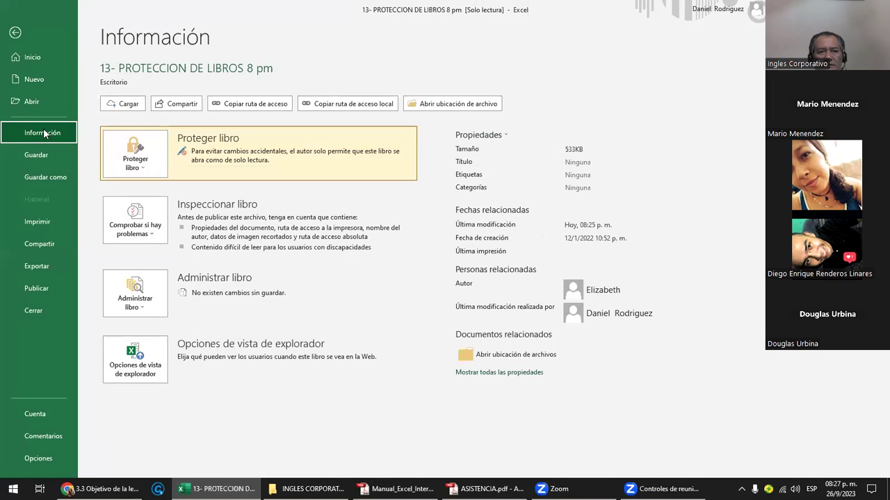
click(139, 166)
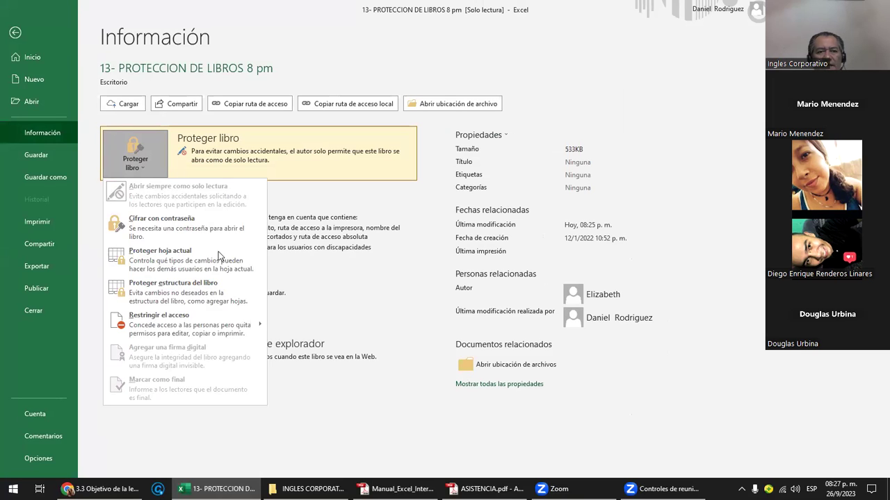
mouse_move(226, 332)
In Guardar como on Escritorio, set a write password and read-only recommendation in Opciones generales
click(43, 178)
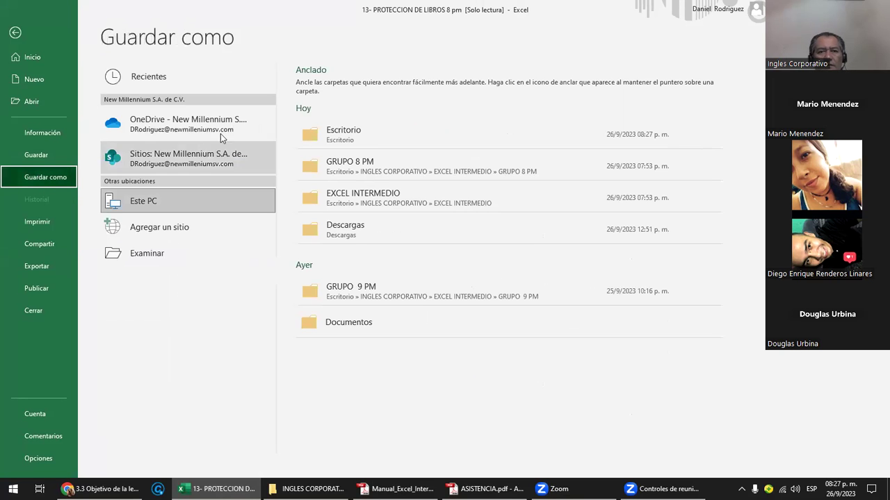
click(343, 141)
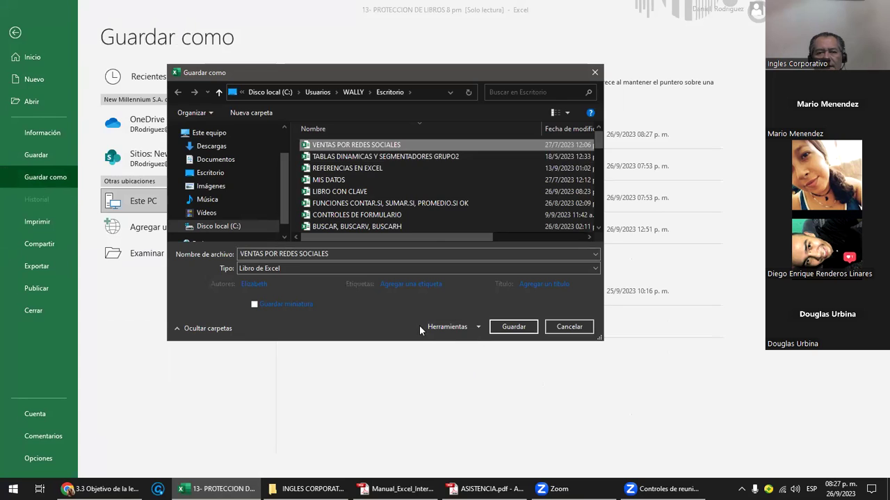
click(475, 326)
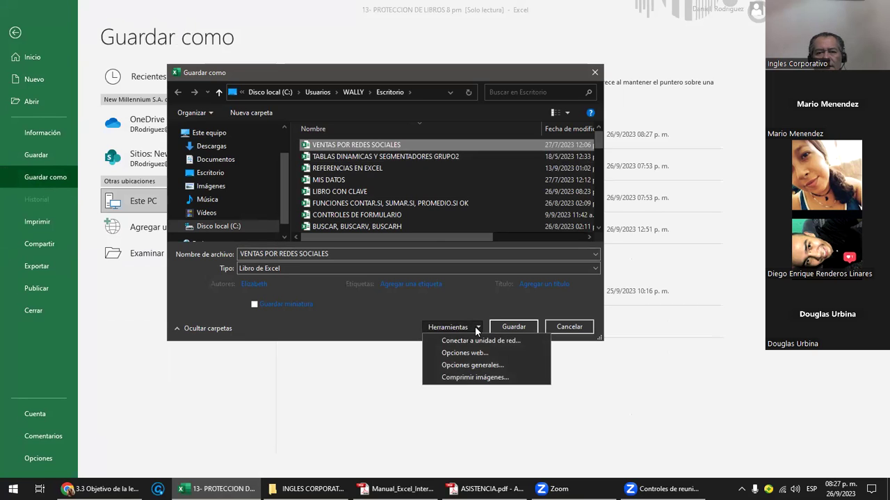
click(471, 366)
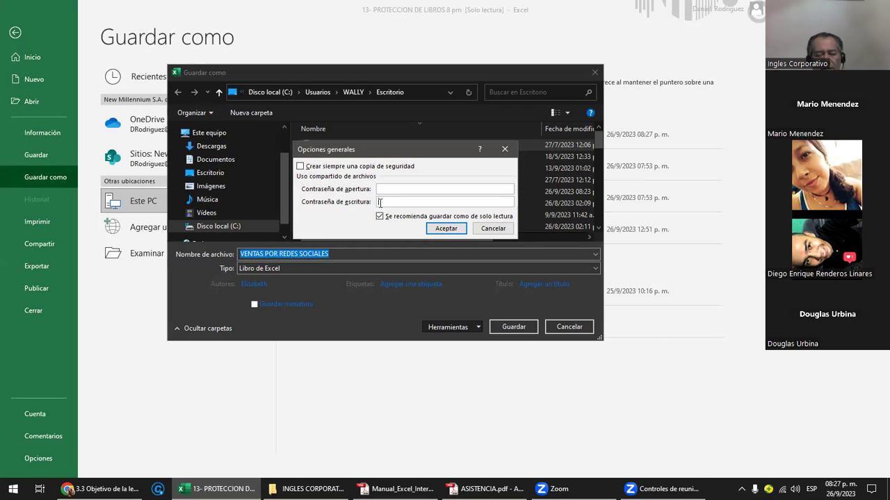
click(443, 230)
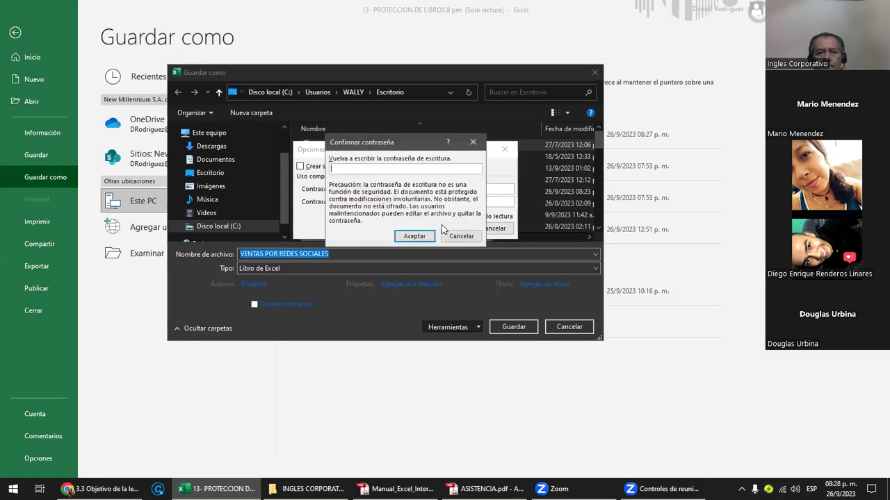
text(•••)
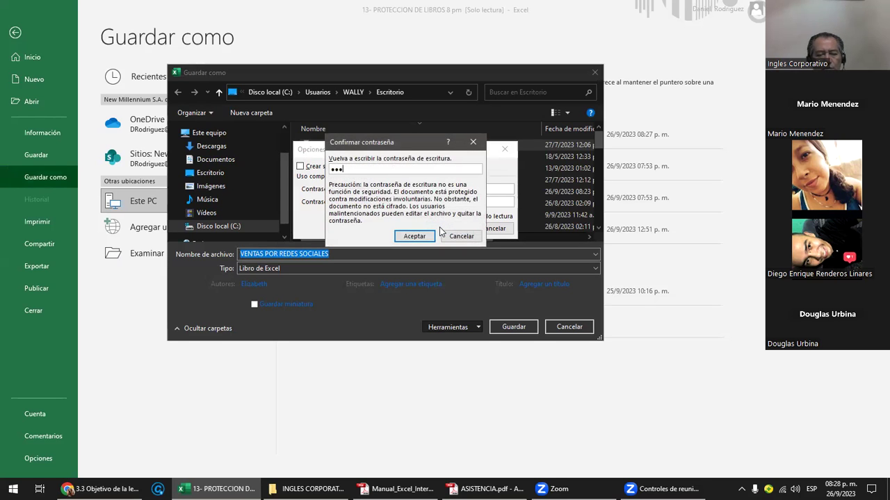
click(414, 237)
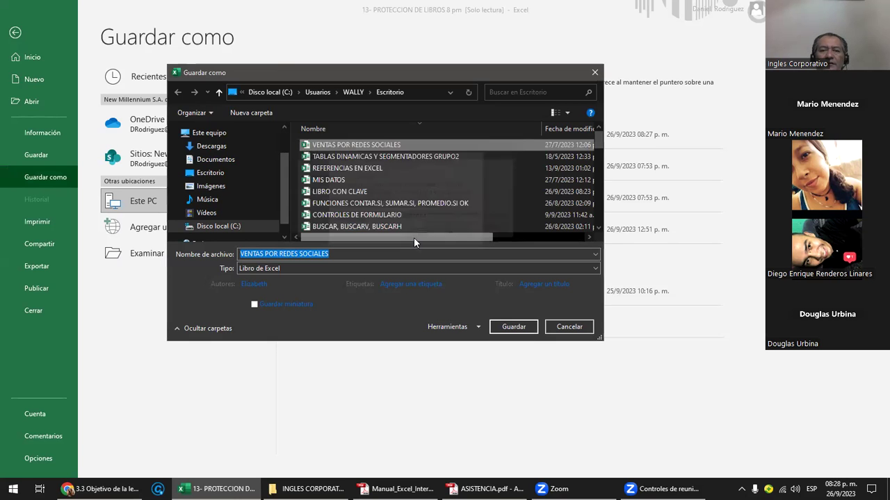
Save as VENTAS POR REDES SOCIALES, replacing the existing file, then close Excel
click(508, 328)
click(469, 244)
click(699, 221)
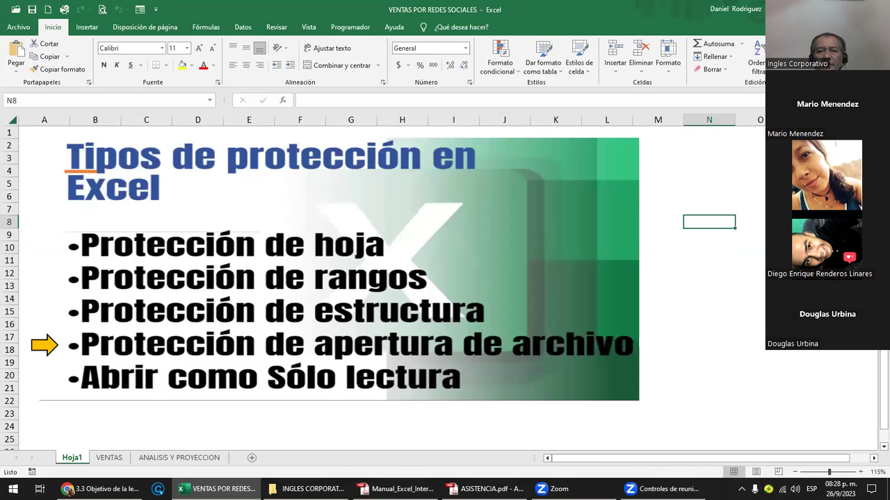
key(alt+F4)
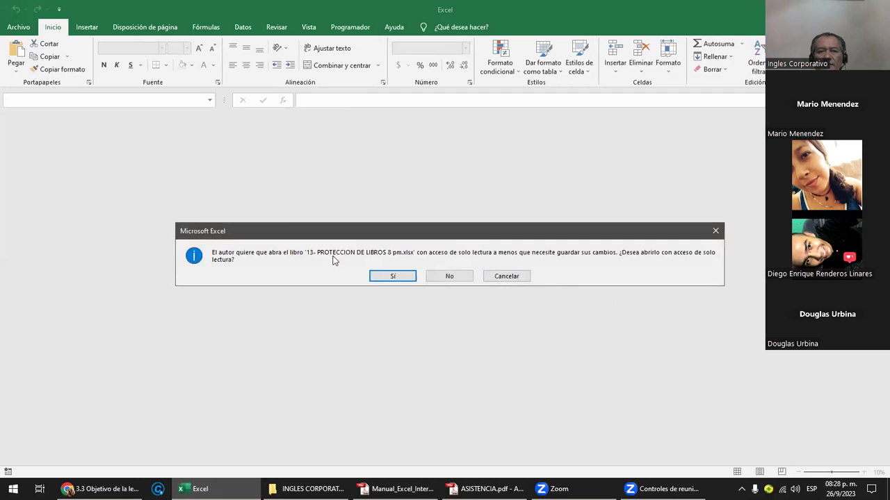
Open the workbook read-only and clear YANIRA's C8 and D8 sales on VENTAS
drag(296, 234, 373, 173)
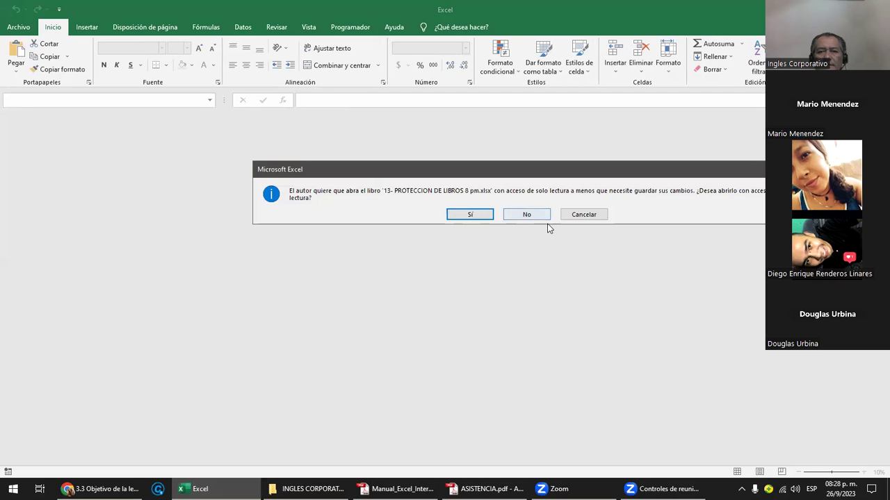
key(Return)
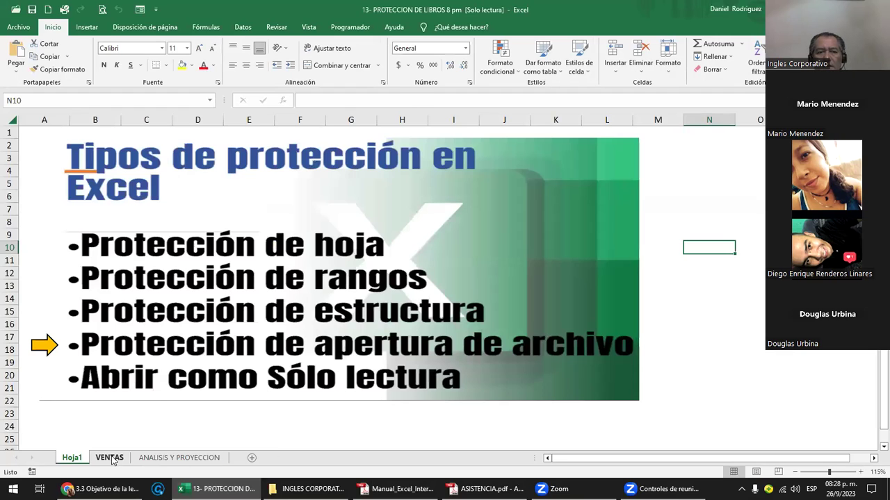
click(111, 459)
click(267, 295)
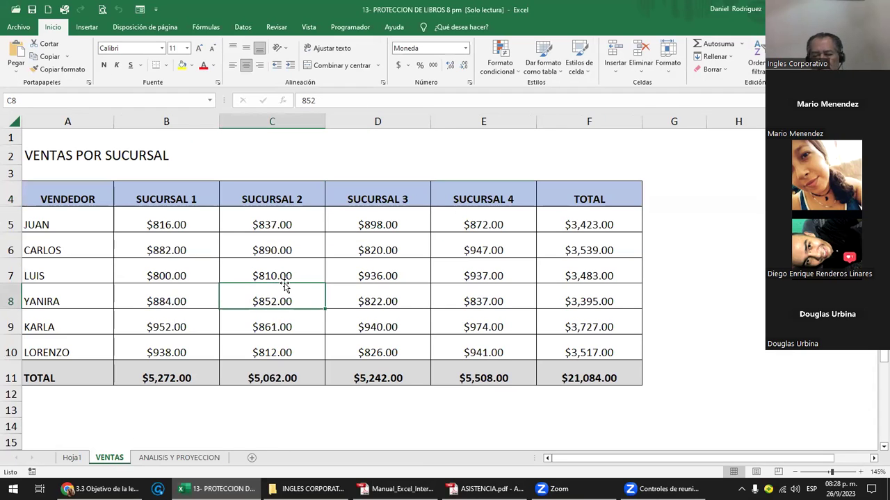
key(Delete)
click(363, 290)
key(Delete)
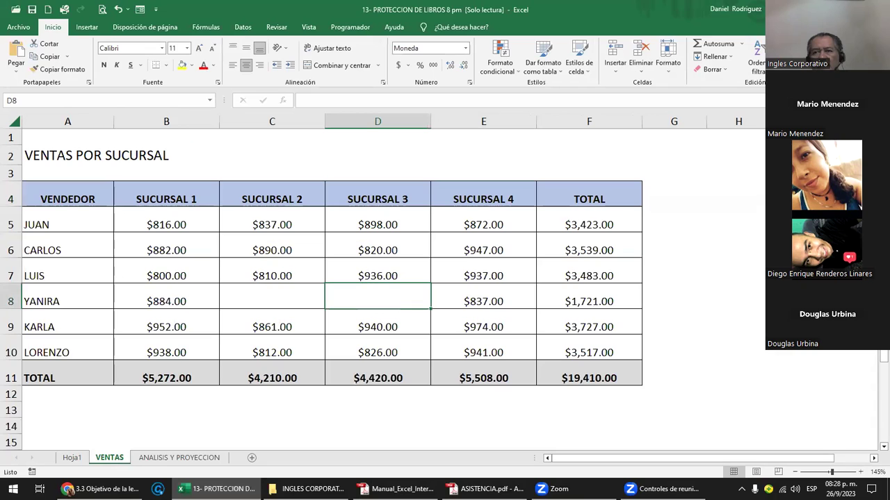
Try closing with save, then cancel saving a 'Copia de' copy of the workbook
key(alt+F4)
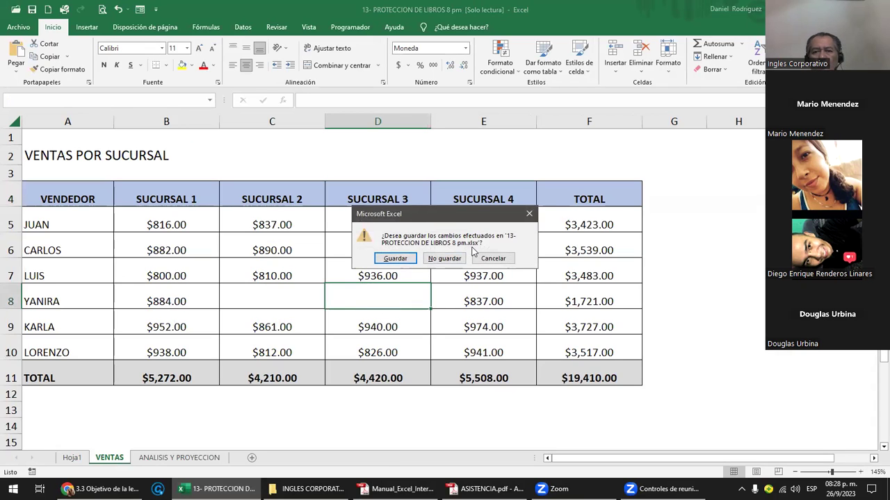
click(413, 263)
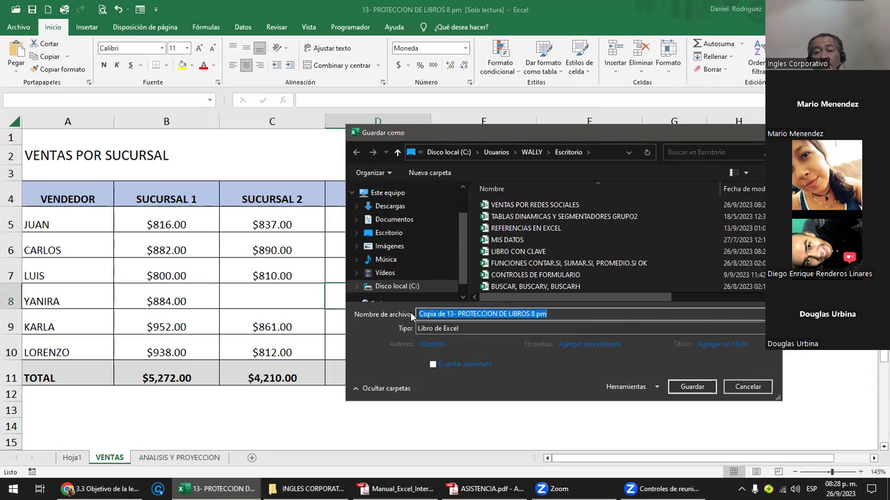
drag(419, 314, 551, 314)
click(442, 316)
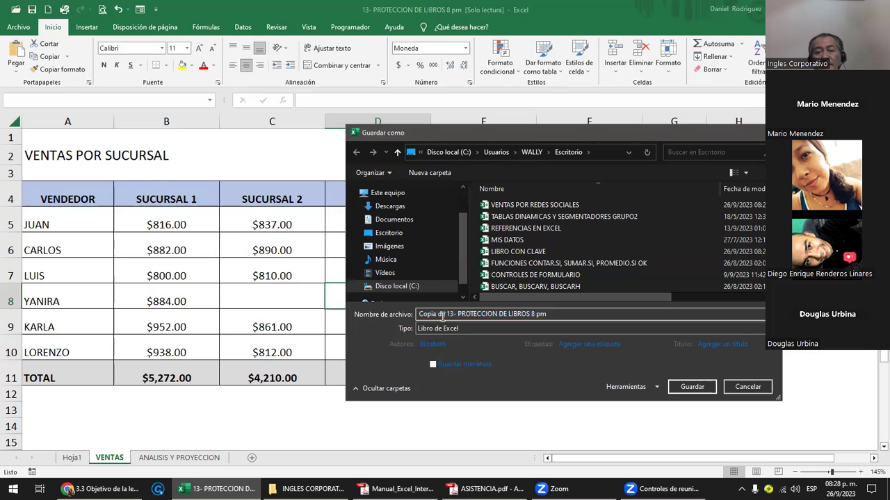
drag(443, 314, 392, 315)
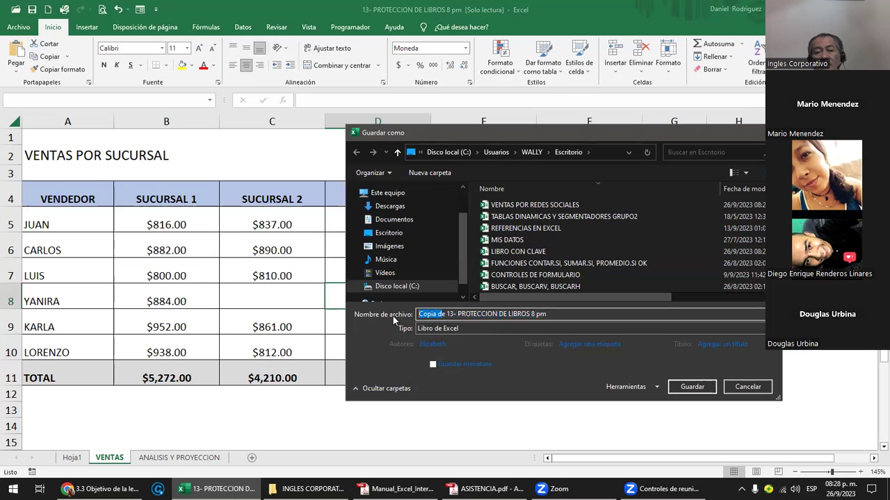
click(748, 386)
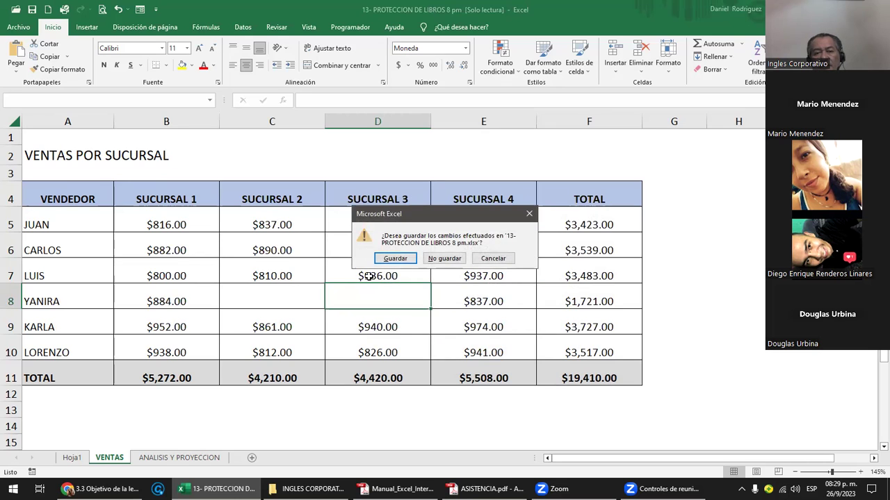
key(Escape)
Delete the SUCURSAL 4 values in E7:E9
drag(275, 294, 342, 309)
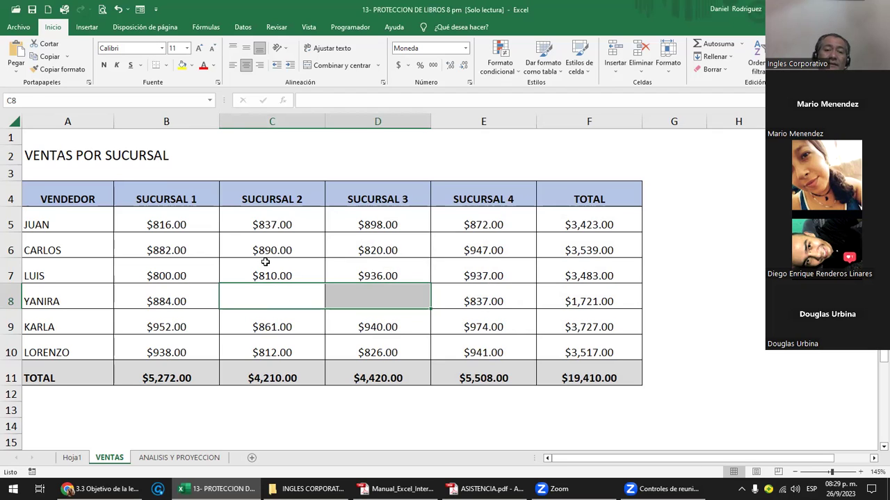
drag(265, 262, 344, 262)
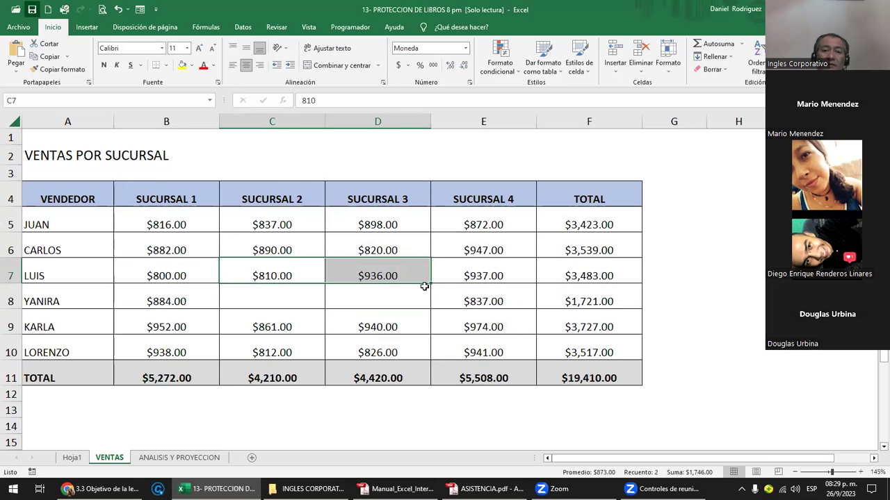
drag(482, 284, 491, 323)
key(Delete)
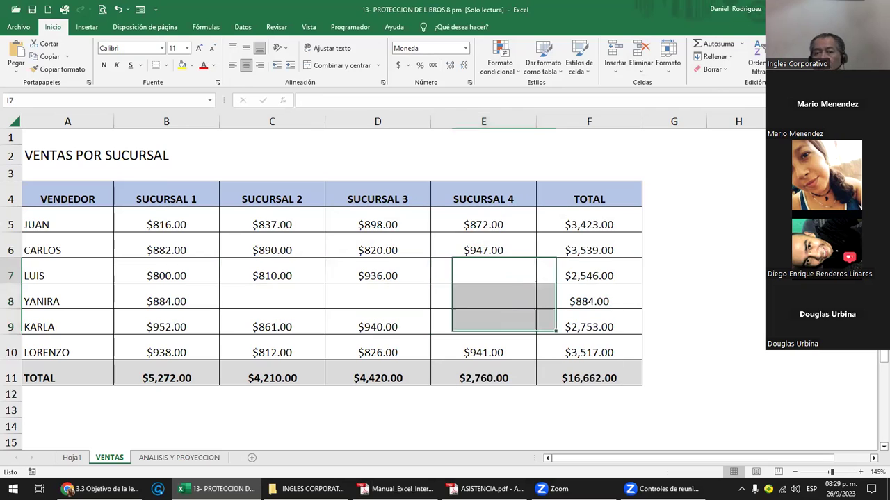
click(799, 276)
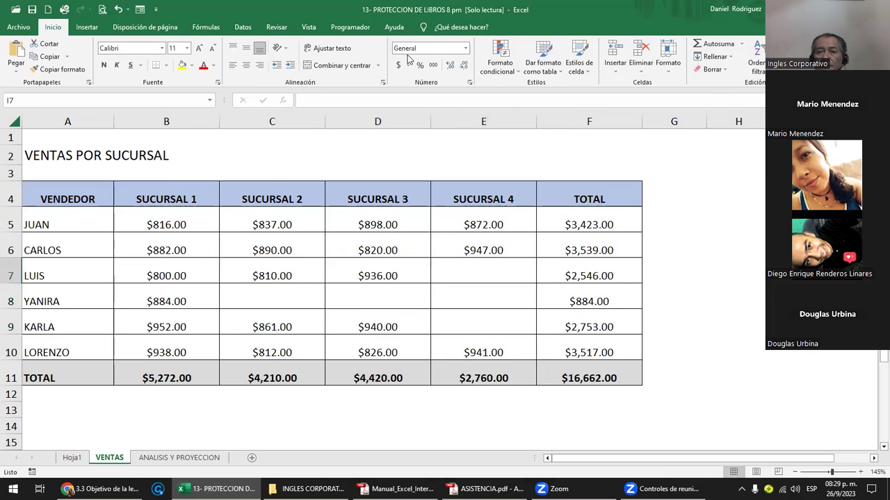
Close the workbook, cancelling the Save As copy and choosing No guardar
key(ctrl+w)
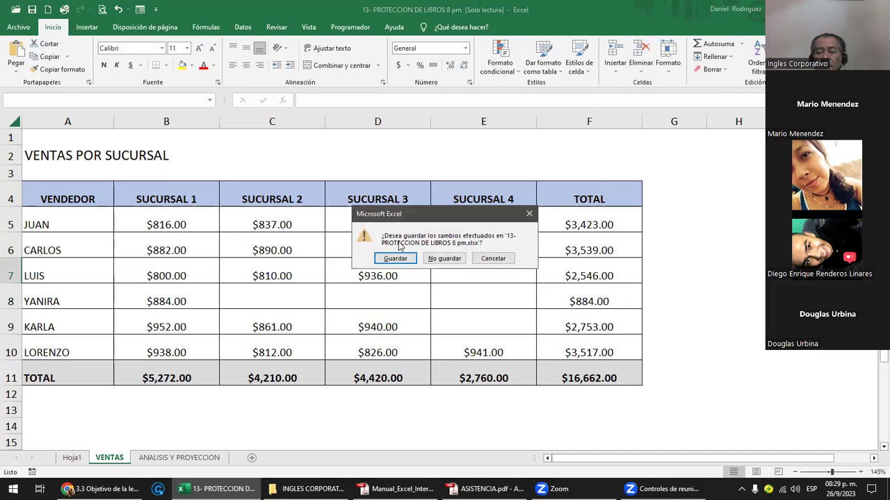
click(395, 258)
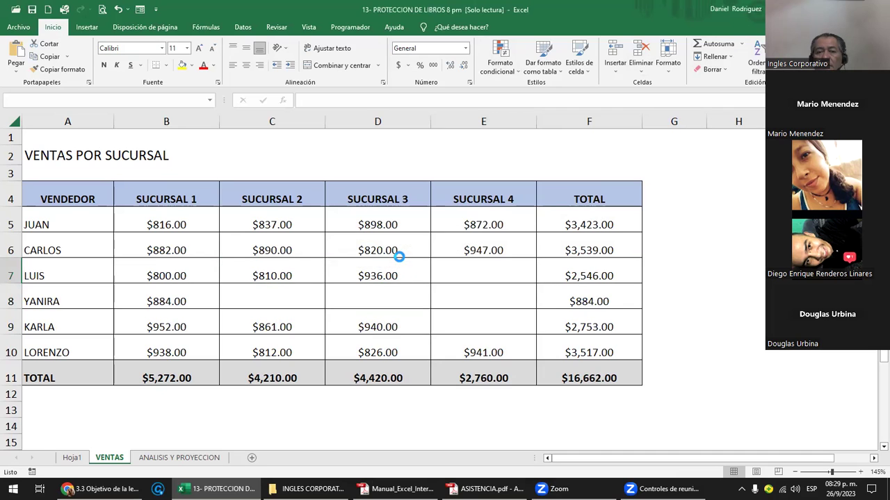
drag(447, 314, 420, 328)
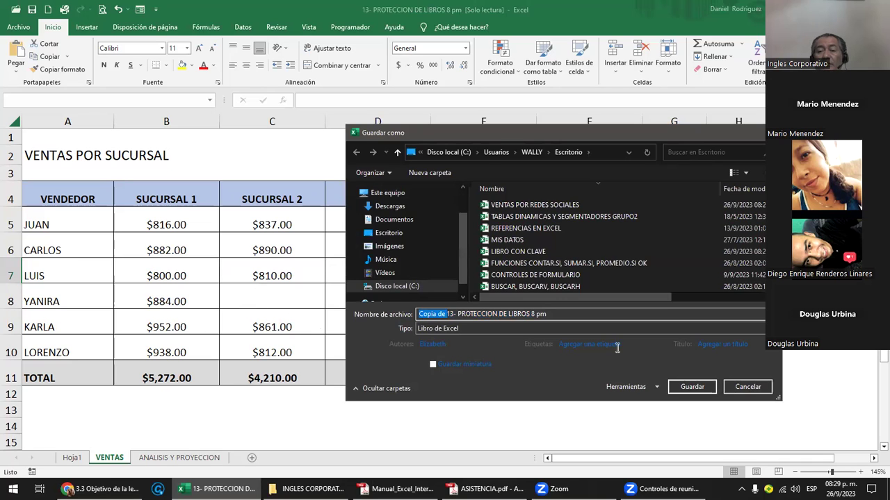
click(738, 390)
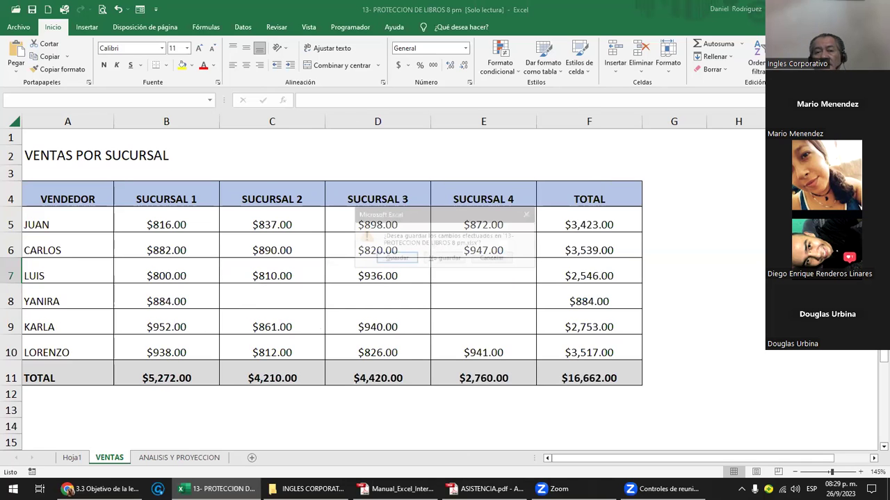
click(444, 259)
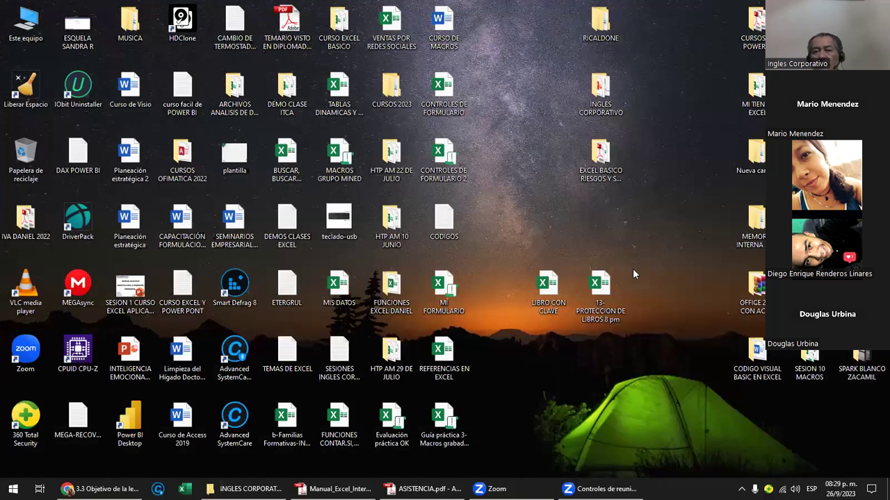
Select 13- PROTECCION DE LIBROS in INGLES CORPORATIVO > EXCEL INTERMEDIO > GRUPO 8 PM
click(548, 290)
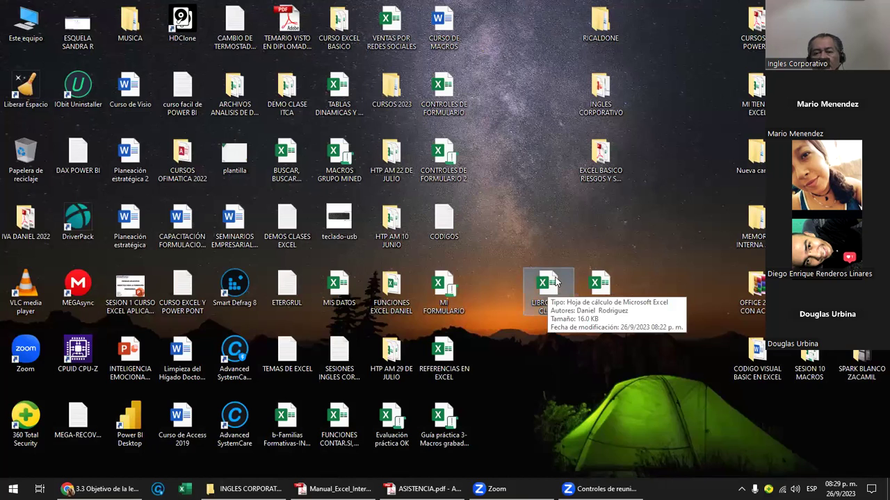
click(599, 289)
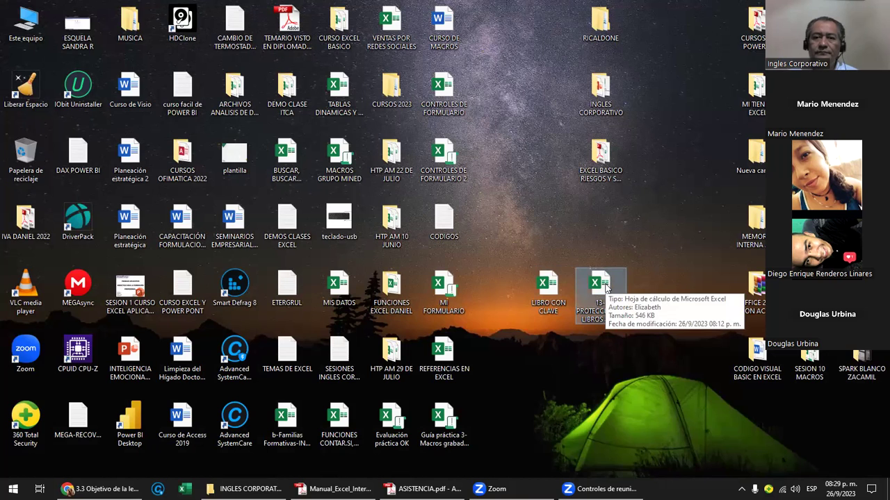
click(604, 101)
double_click(605, 100)
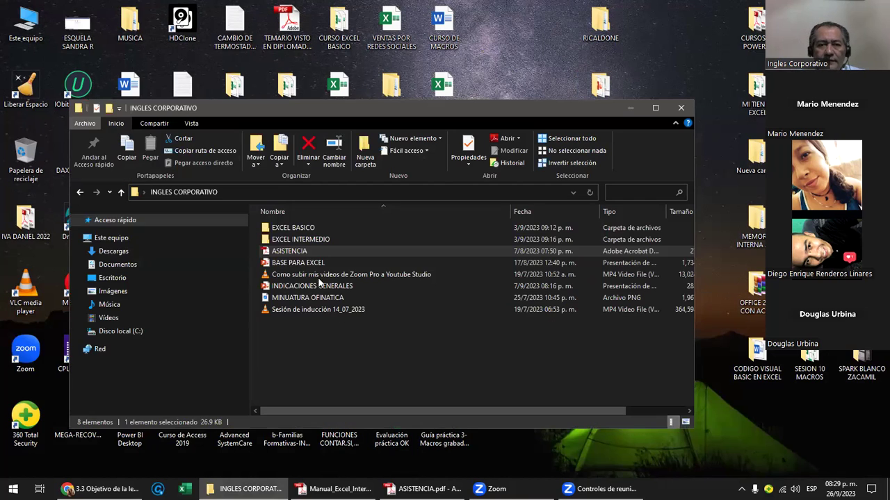
double_click(308, 239)
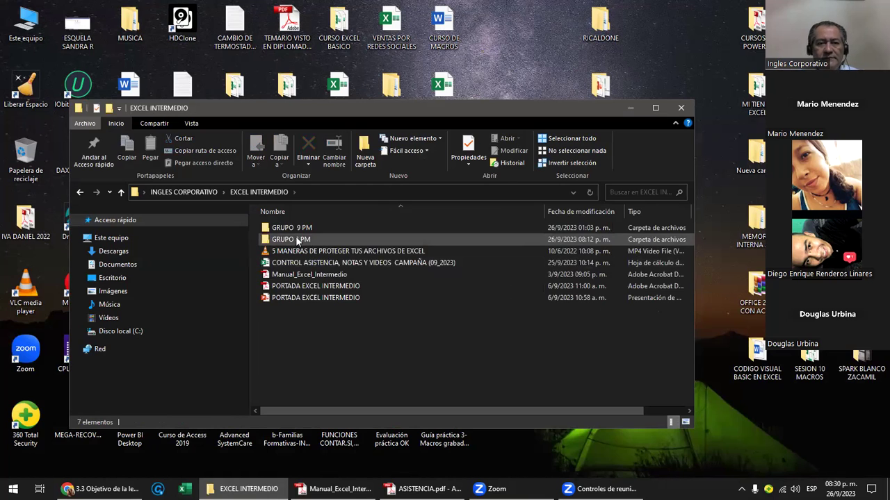
click(298, 239)
double_click(297, 240)
scroll(342, 274, down, 2)
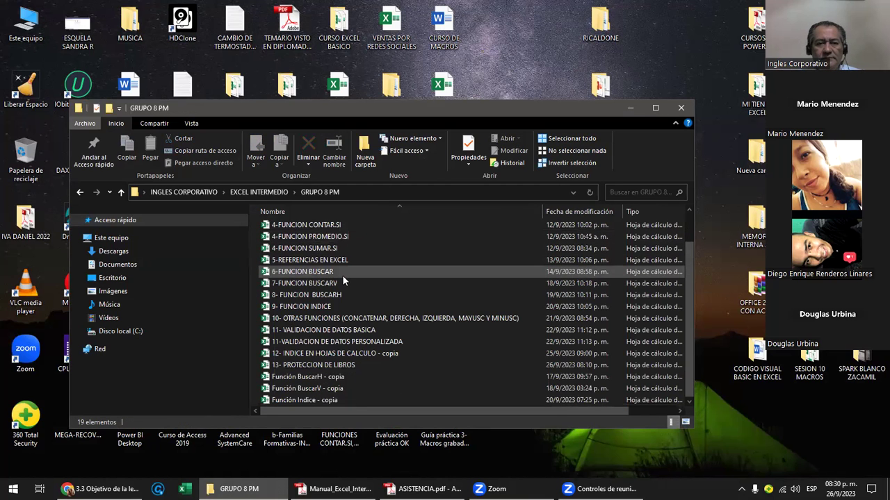
click(326, 365)
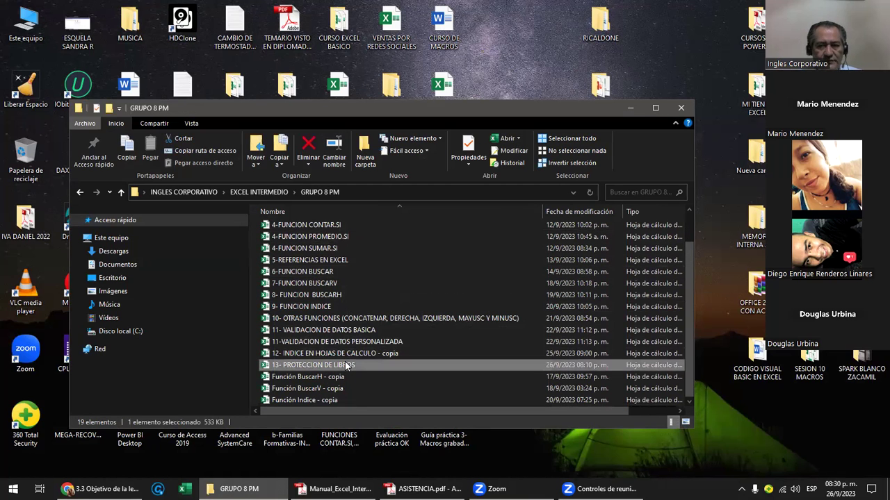
click(630, 108)
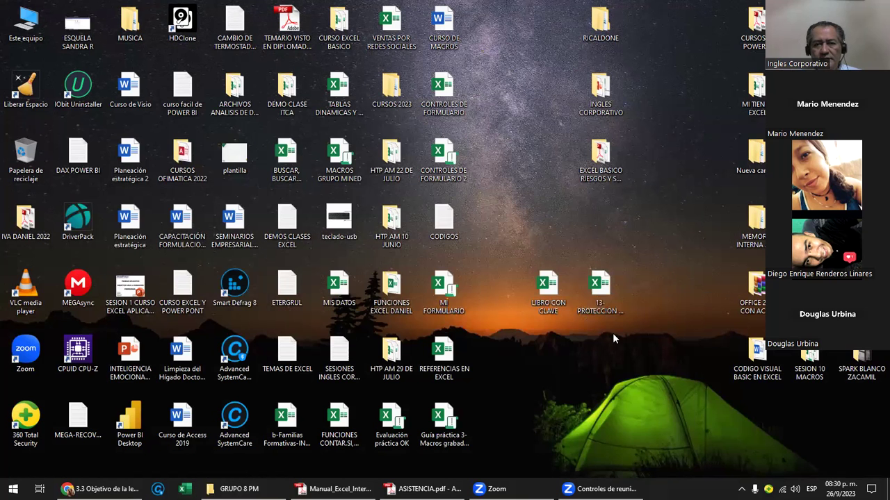
Delete the old desktop workbook and place the fresh copy beside LIBRO CON CLAVE
click(608, 310)
key(Delete)
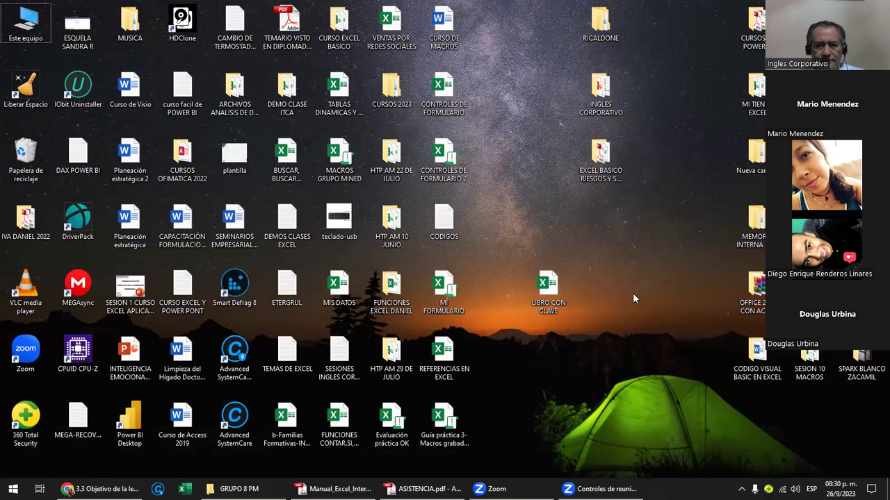
key(ctrl+z)
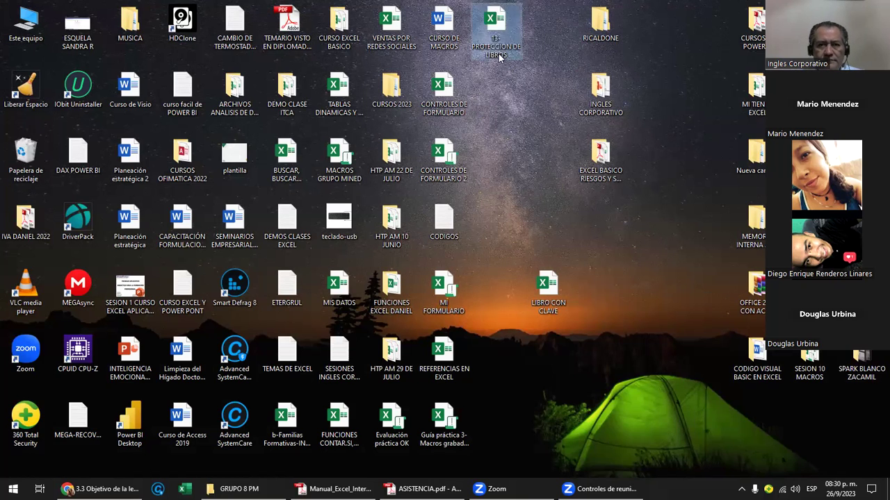
drag(499, 56, 624, 303)
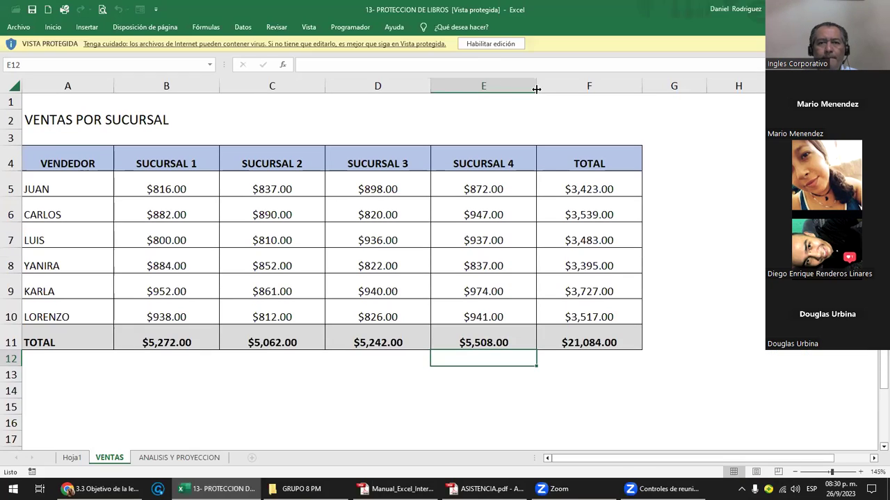
Enable editing and open General Options from the Save As dialog's Tools menu
click(488, 43)
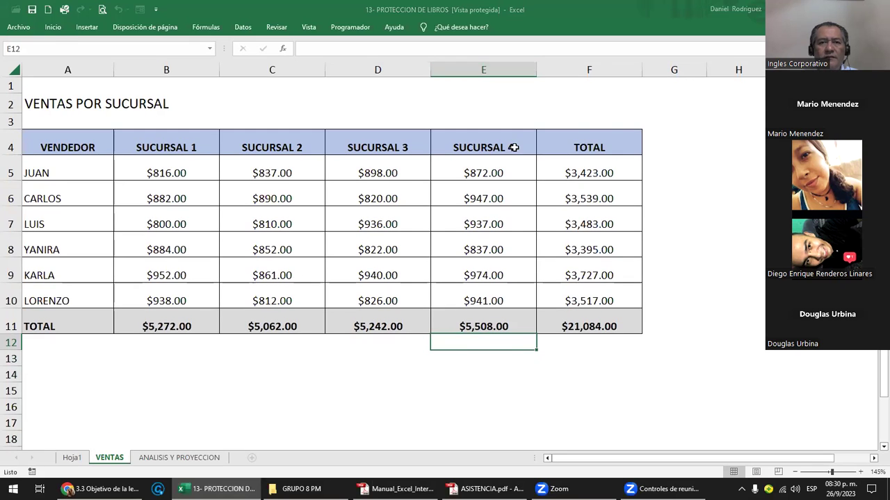
click(19, 27)
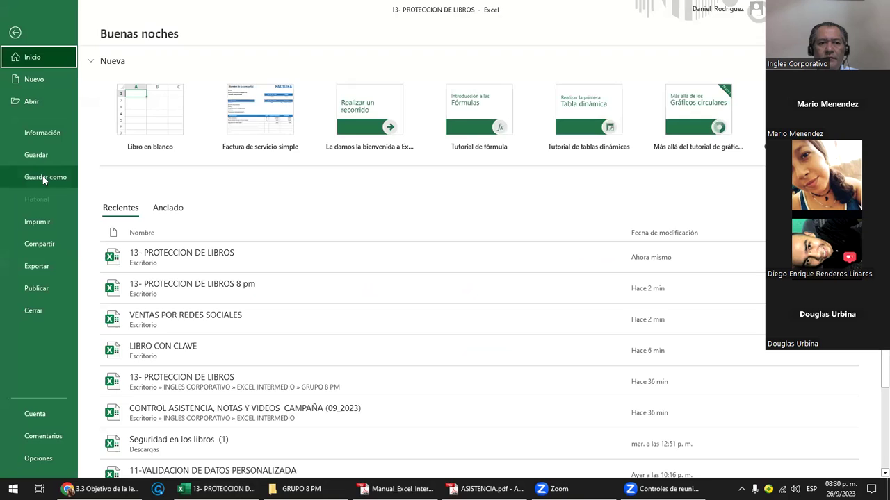
click(42, 176)
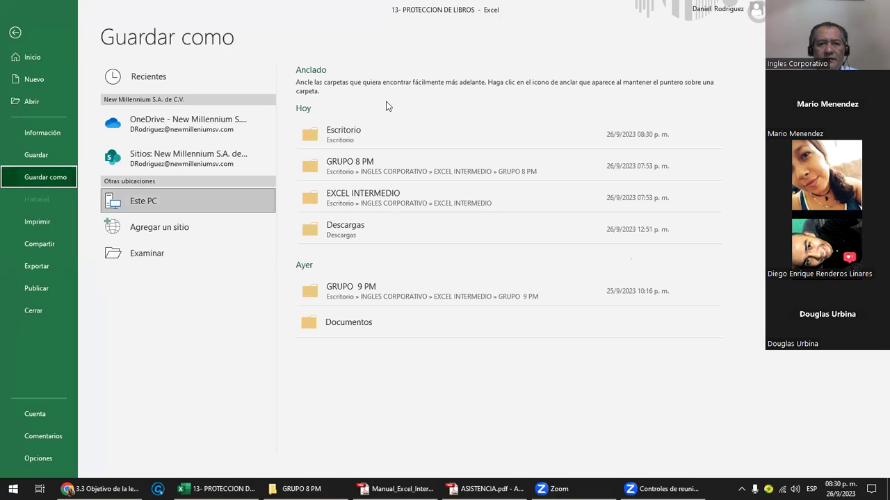
click(354, 138)
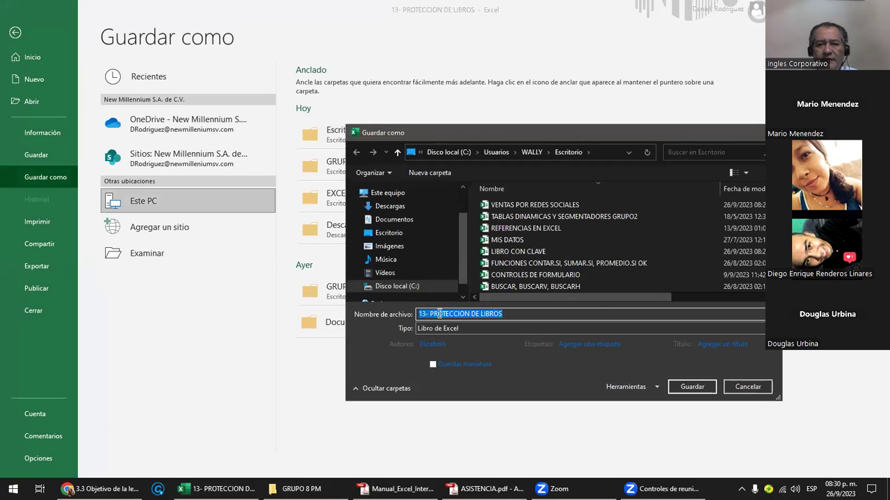
scroll(654, 261, up, 5)
scroll(596, 261, down, 5)
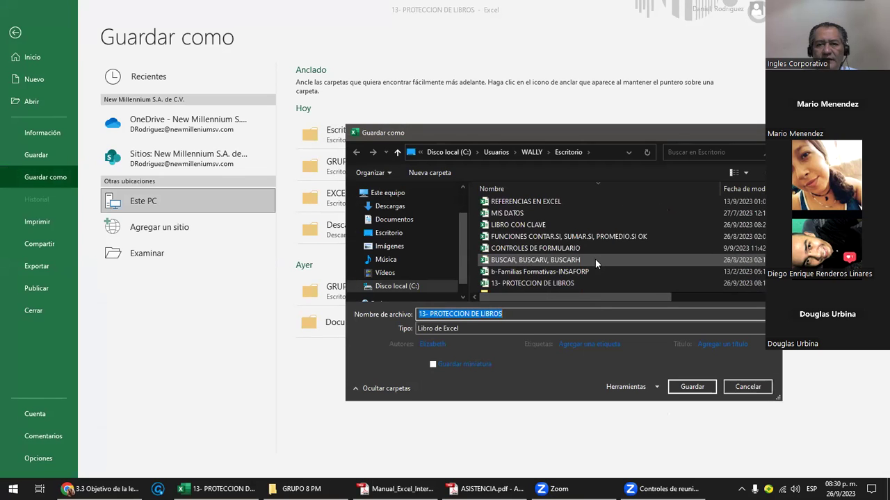
click(656, 388)
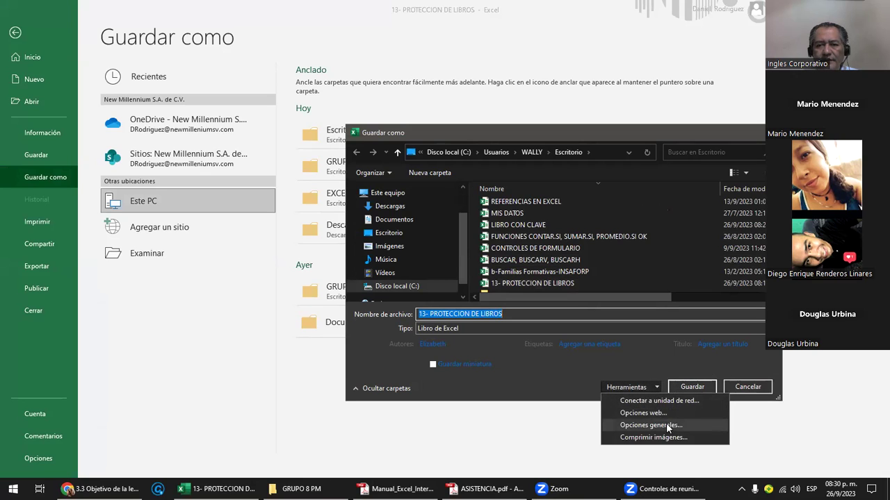
click(653, 425)
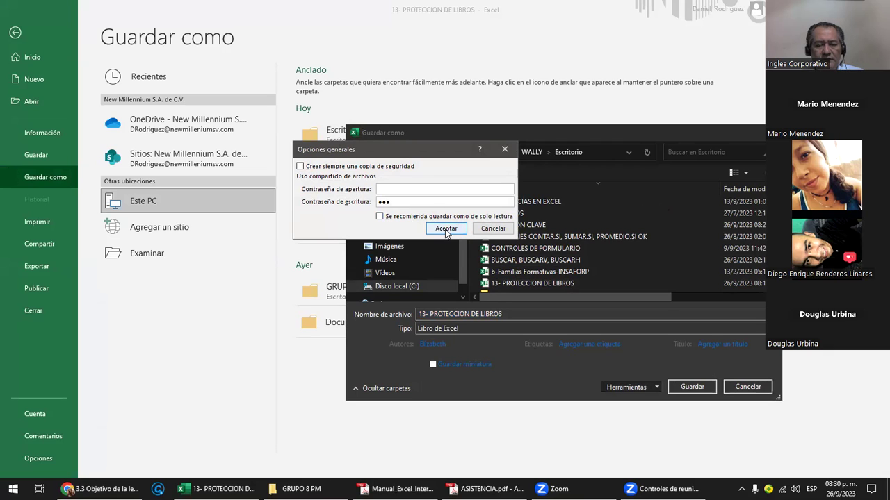
Set and confirm a write password, then save over the existing file
click(446, 229)
click(417, 237)
click(691, 386)
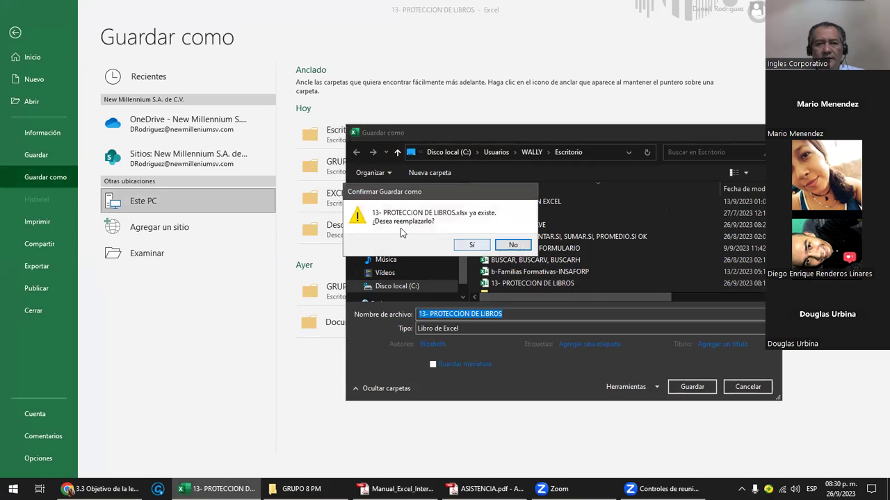
click(473, 246)
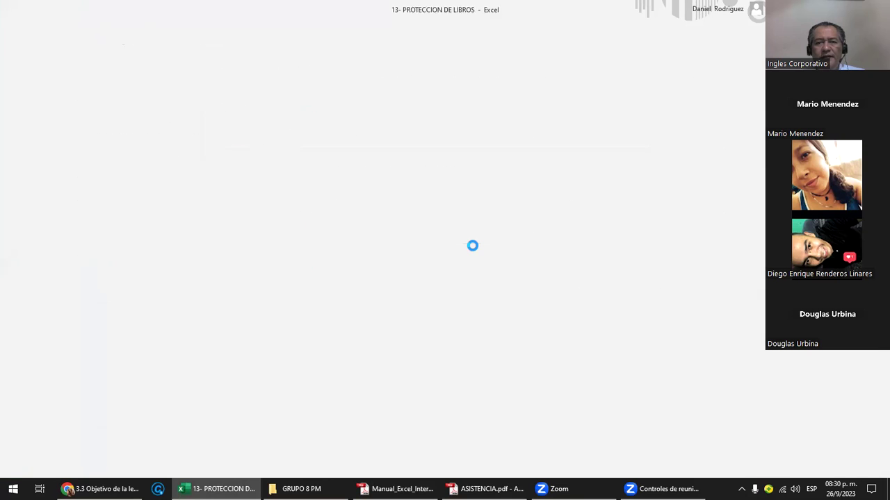
Close the saved workbook and reopen 13-PROTECCION DE LIBROS in read-only mode
key(alt+F4)
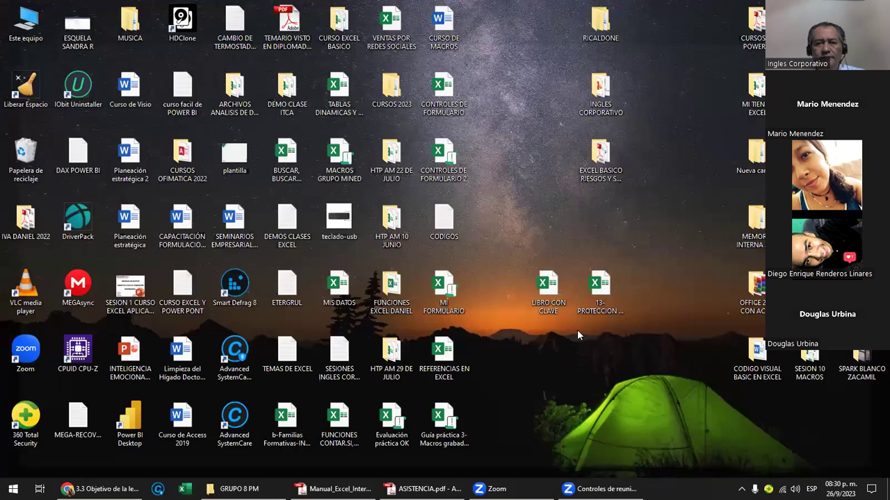
click(597, 306)
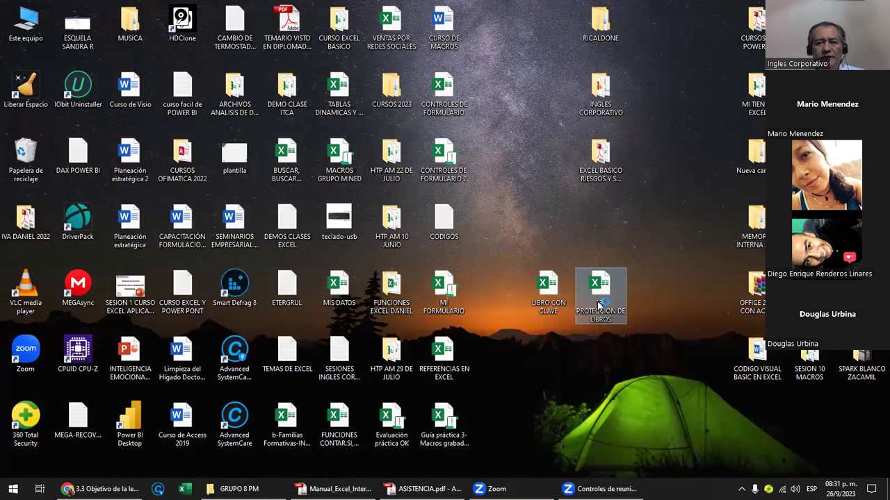
double_click(597, 307)
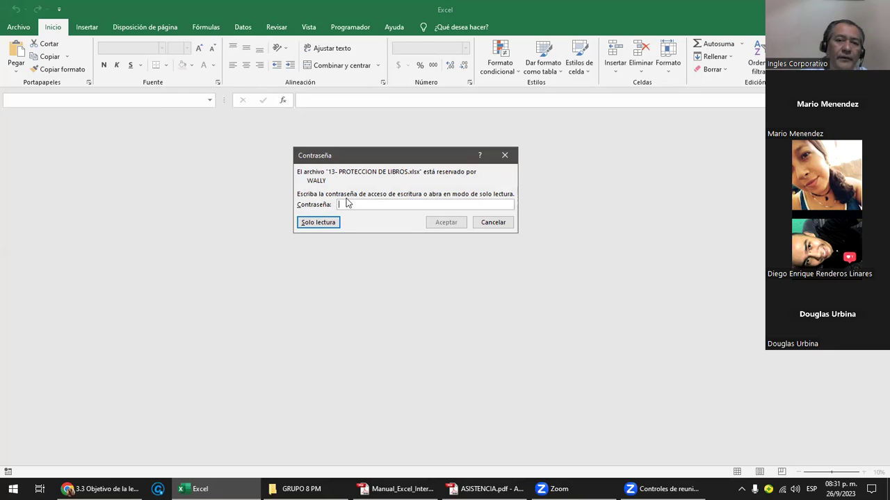
click(318, 223)
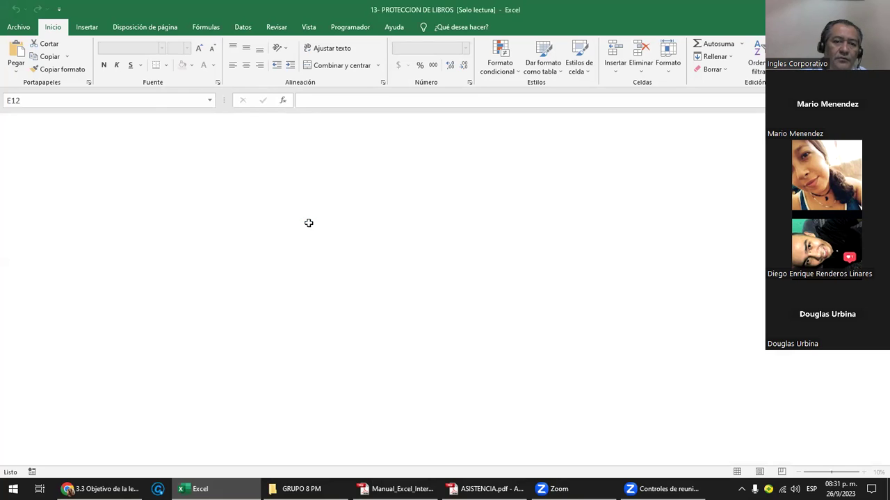
click(357, 218)
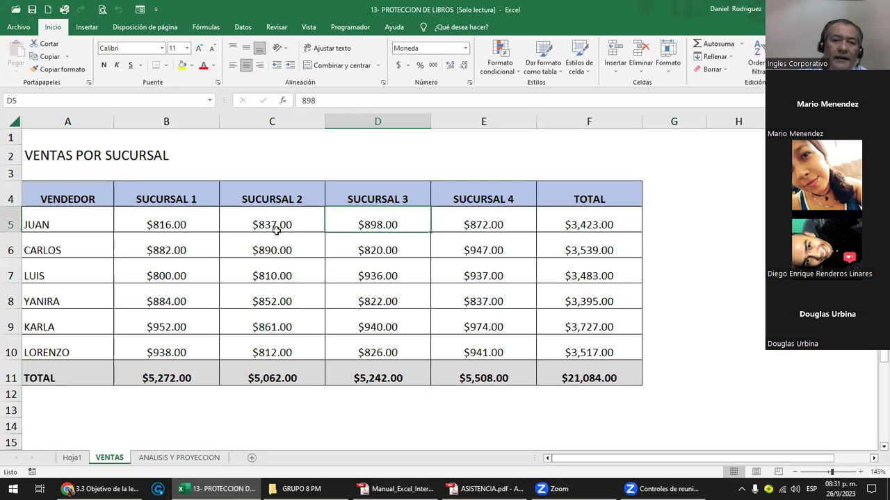
Clear the branch sales in B5:E10, then close without saving
drag(118, 225, 506, 352)
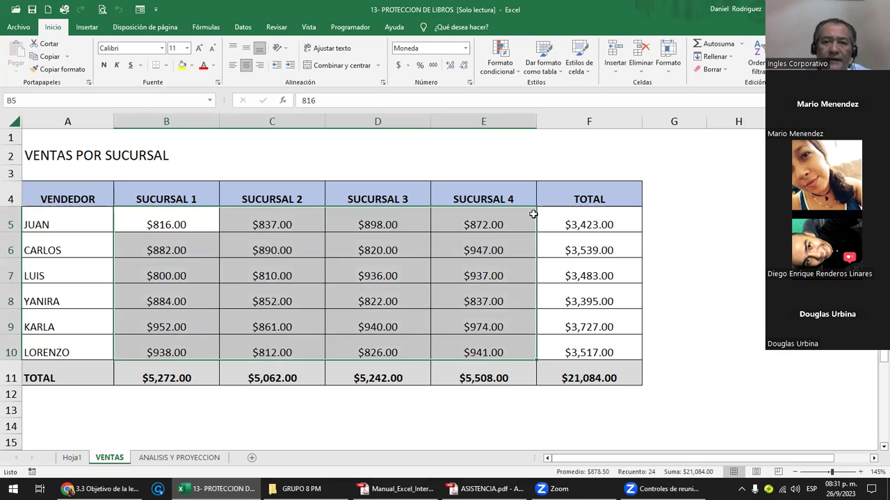
key(Delete)
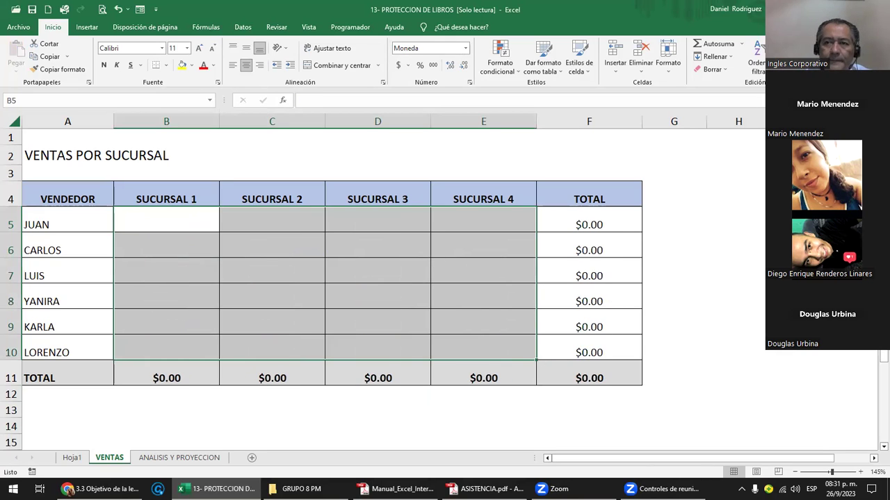
key(ctrl+w)
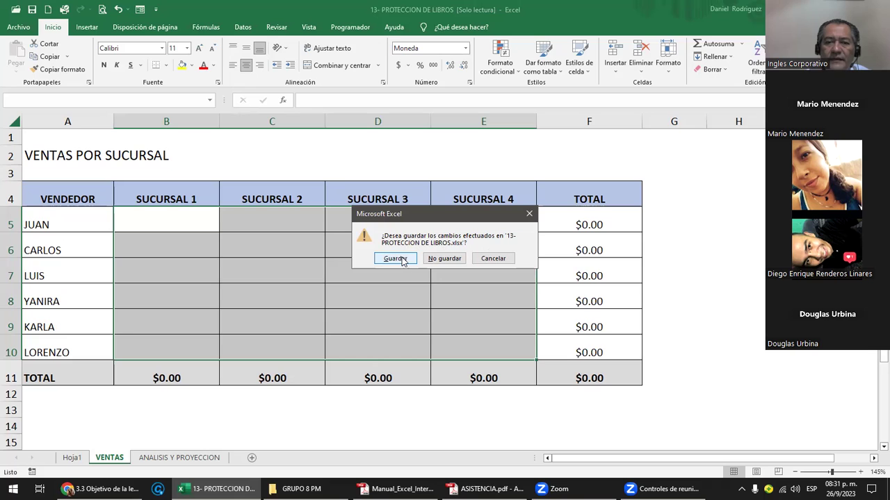
click(481, 259)
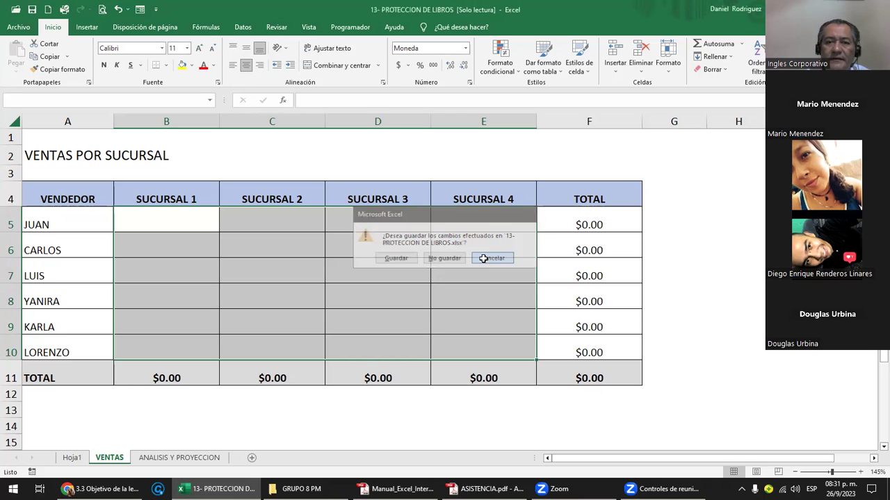
key(ctrl+w)
click(442, 257)
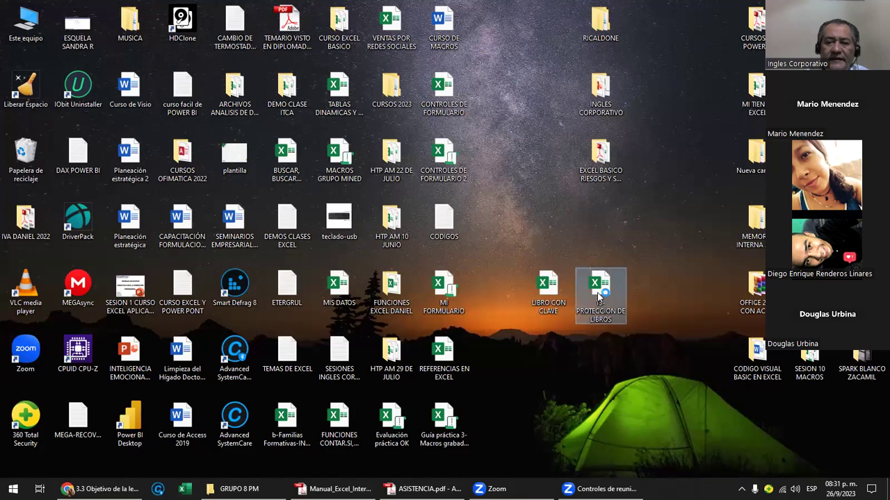
Open with the write password, fill the TOTAL row A11:F11 yellow, and save
double_click(599, 296)
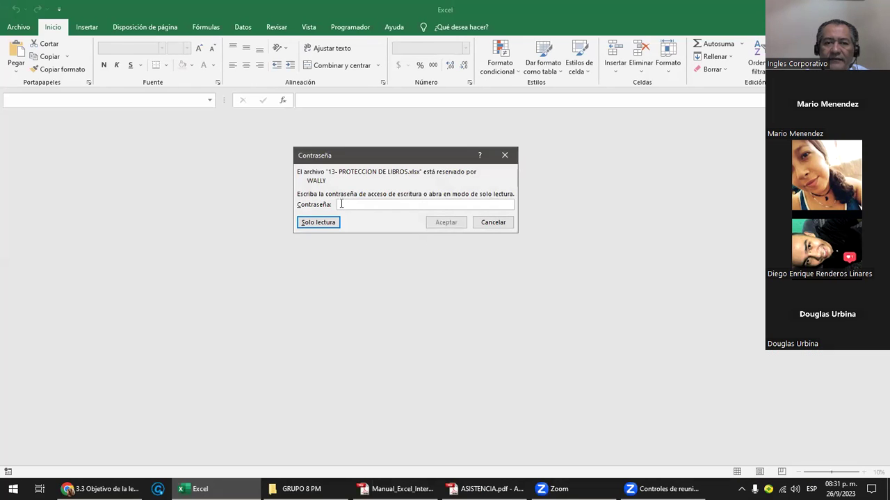
text(•)
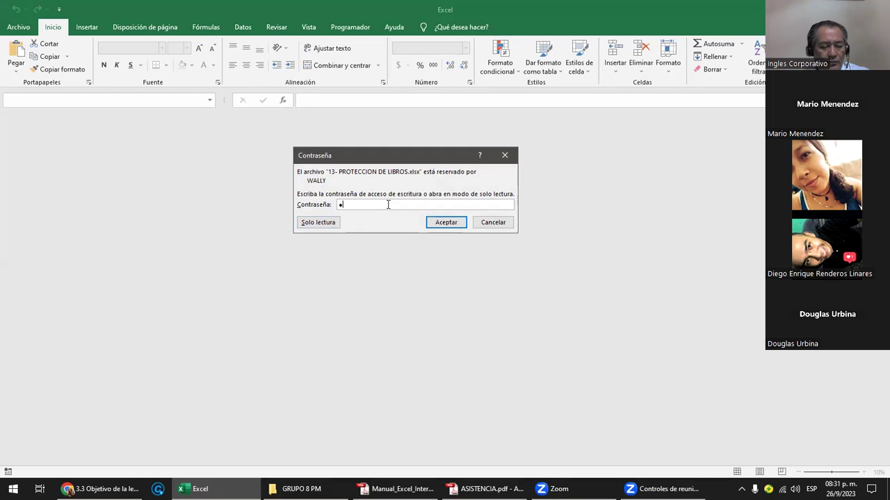
key(Return)
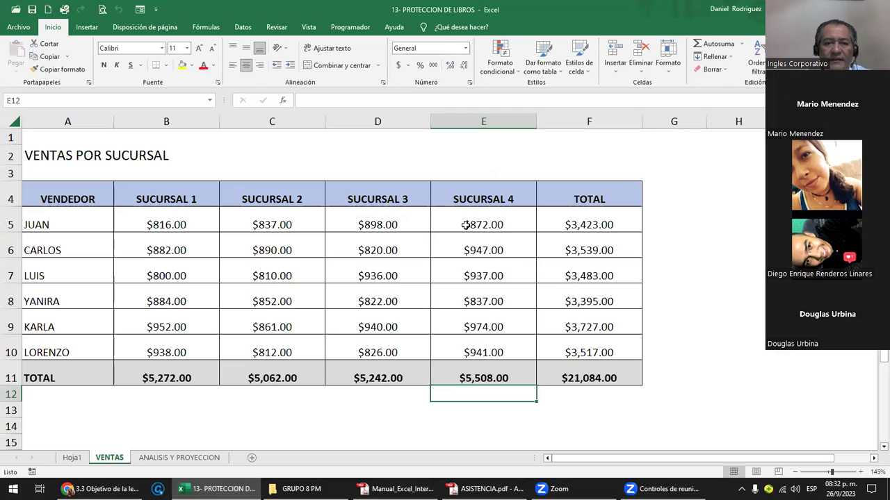
drag(596, 369, 84, 373)
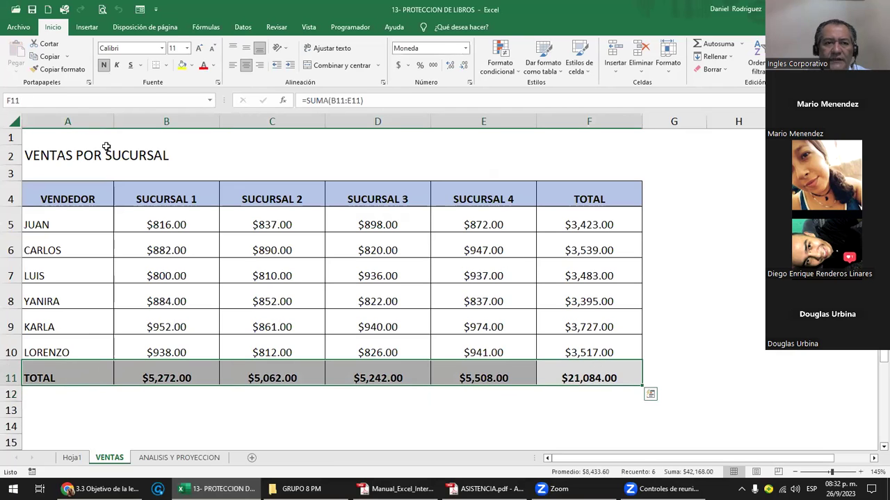
click(182, 66)
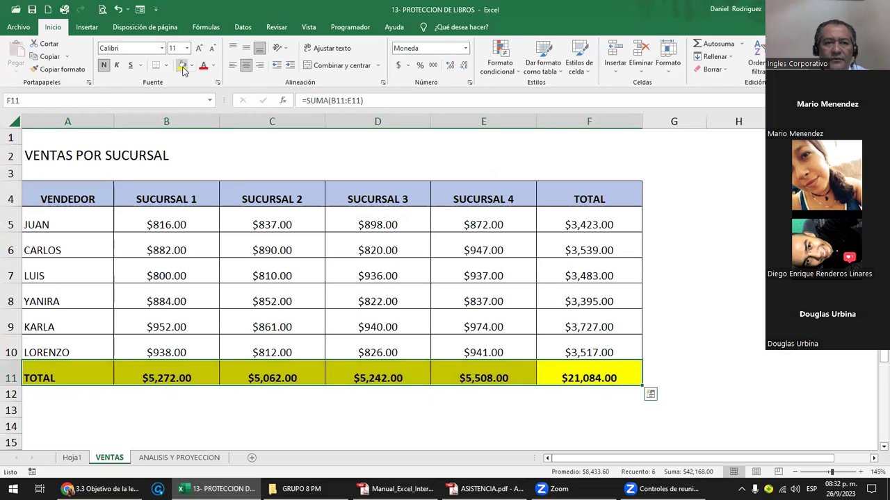
click(202, 139)
click(34, 11)
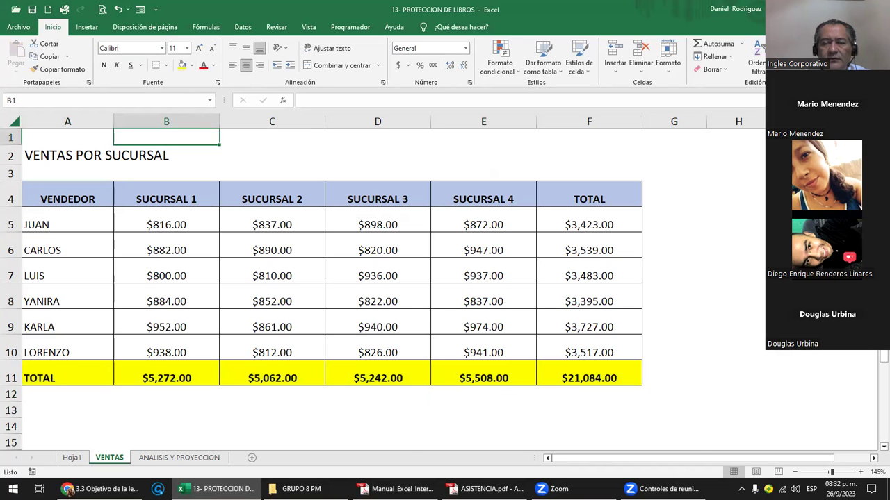
Close and reopen the workbook with the write password, selecting the TOTAL row A11:F11
key(alt+F4)
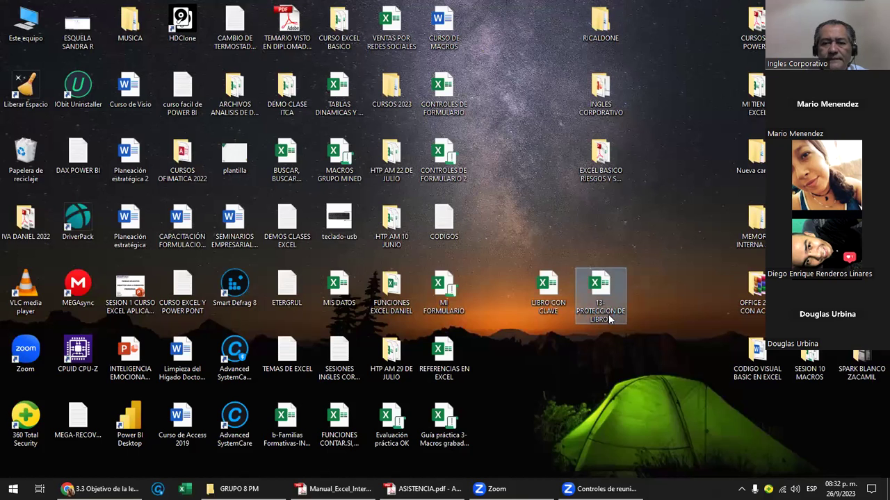
double_click(600, 297)
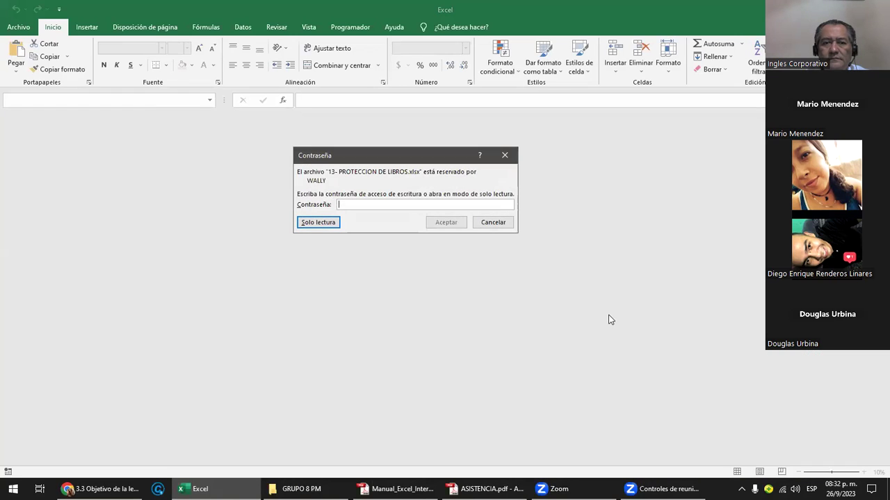
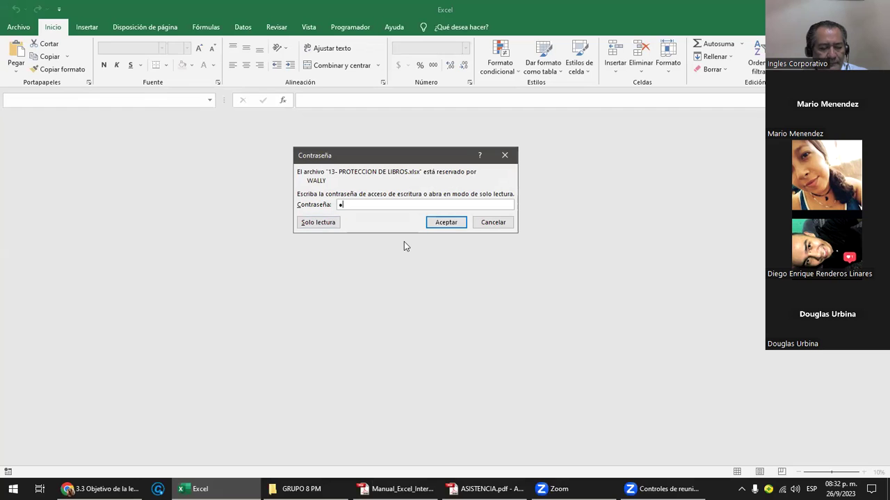
key(Return)
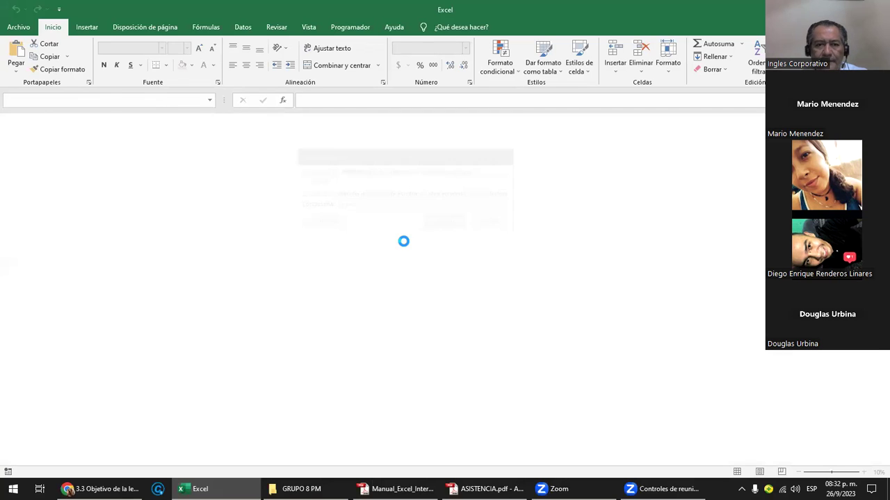
drag(43, 376, 588, 375)
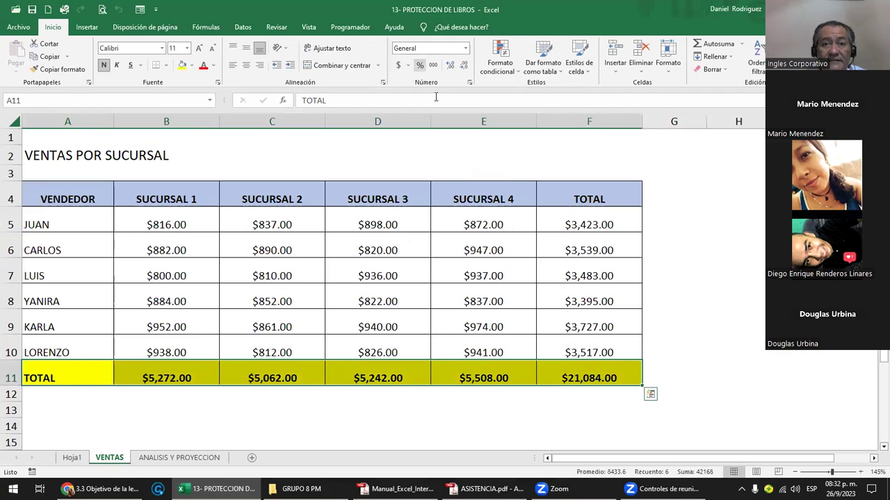
Refill the TOTAL row A11:F11 with light grey instead of yellow
click(190, 67)
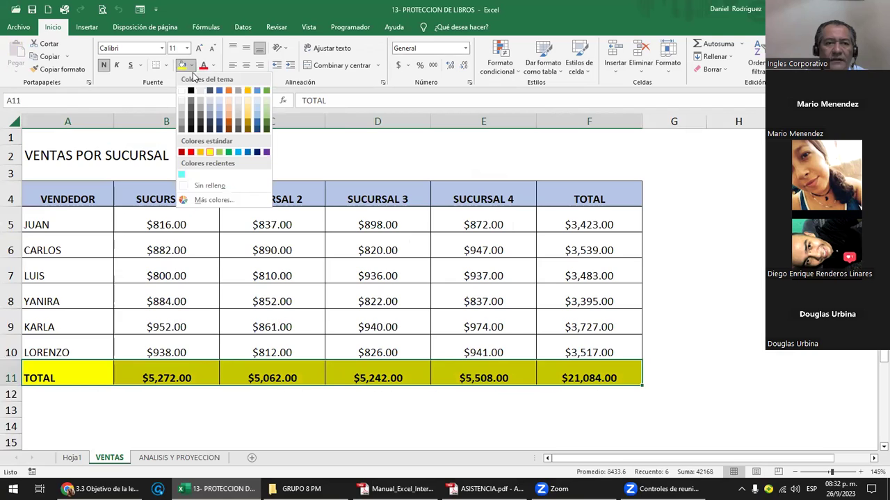
click(182, 109)
click(203, 162)
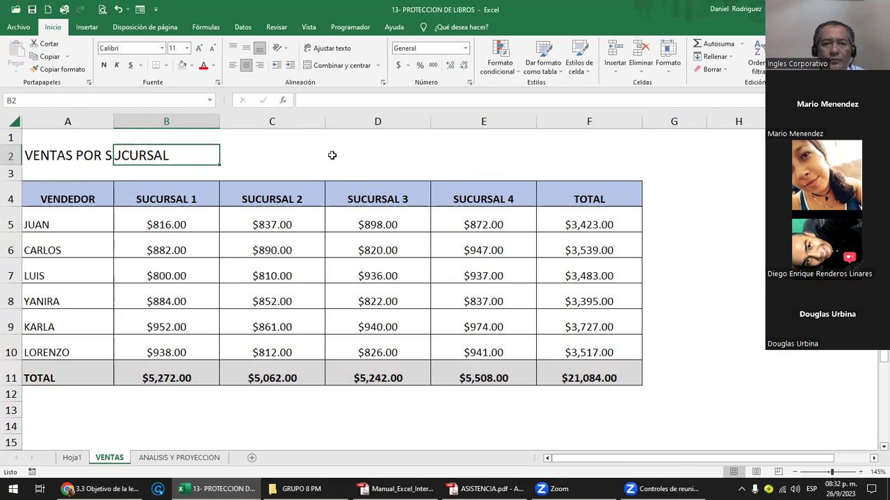
Close, see a wrong write password rejected, then reopen with the correct write password
click(873, 8)
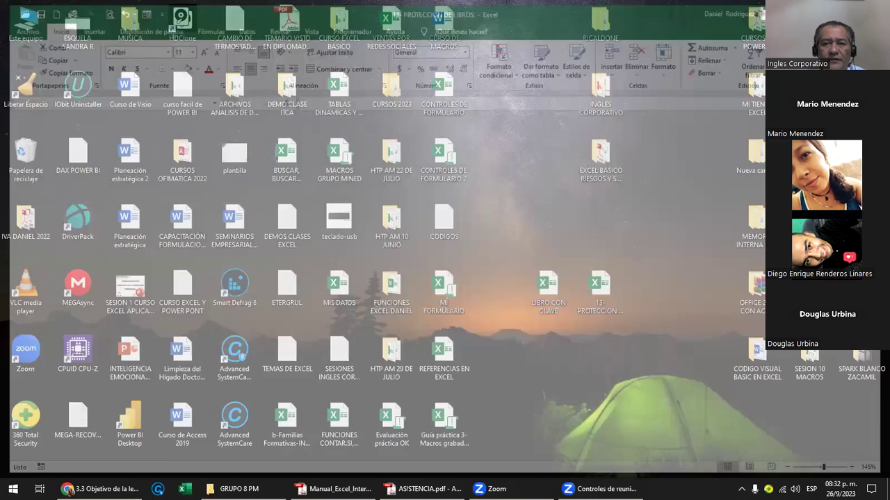
click(606, 296)
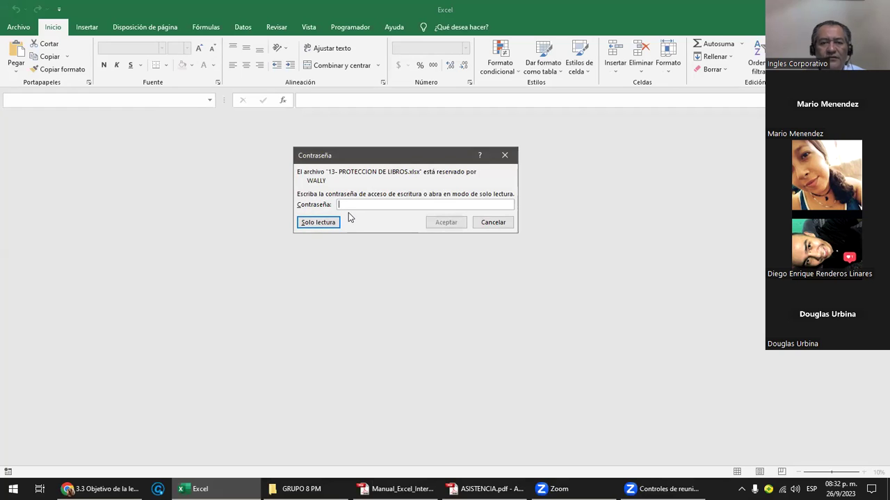
text(••••••)
click(439, 222)
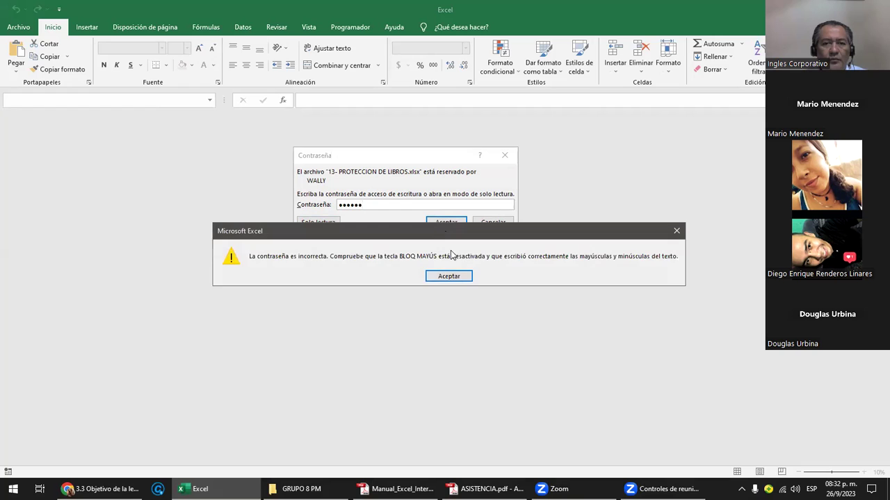
click(449, 276)
click(493, 221)
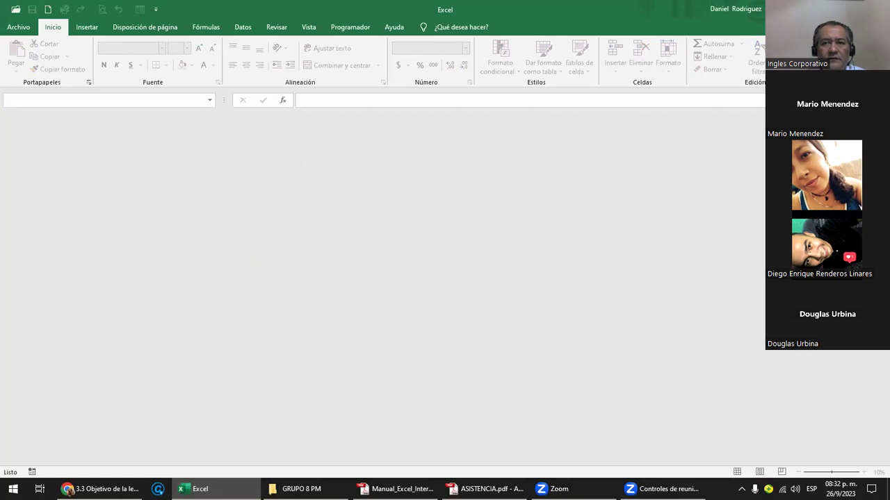
key(alt+F4)
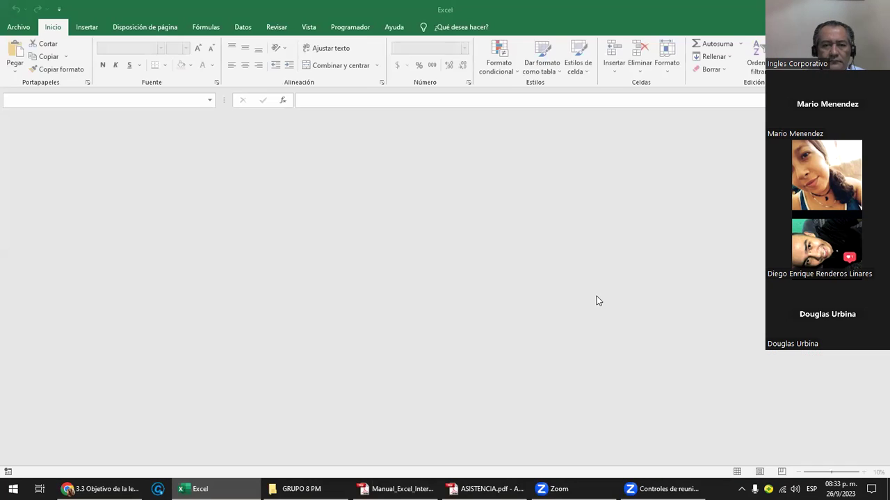
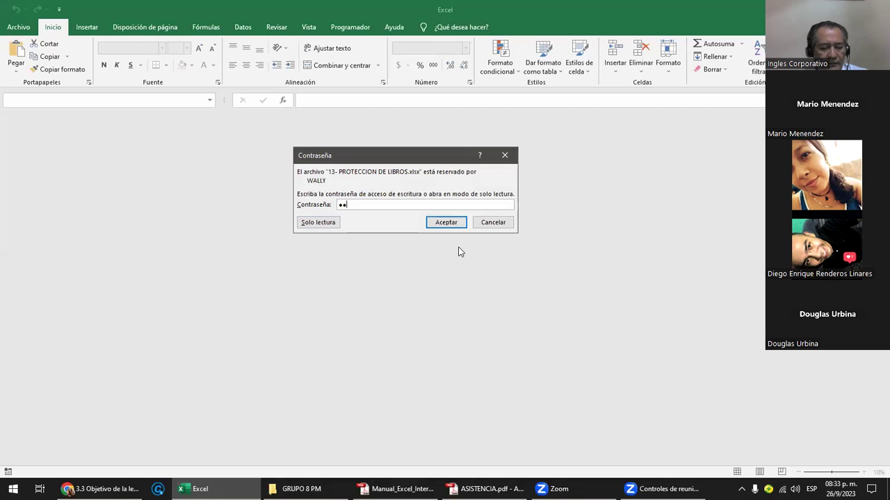
key(Return)
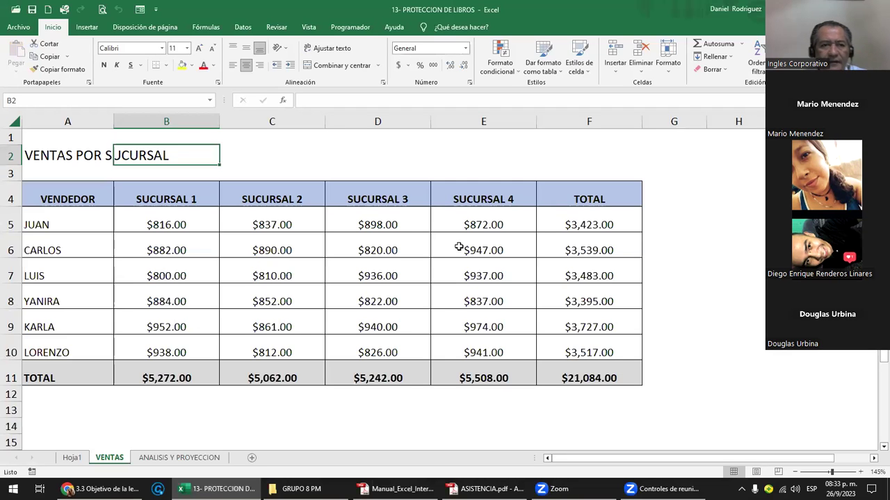
Encrypt the workbook with an opening password via Información > Proteger libro, then close it
click(19, 26)
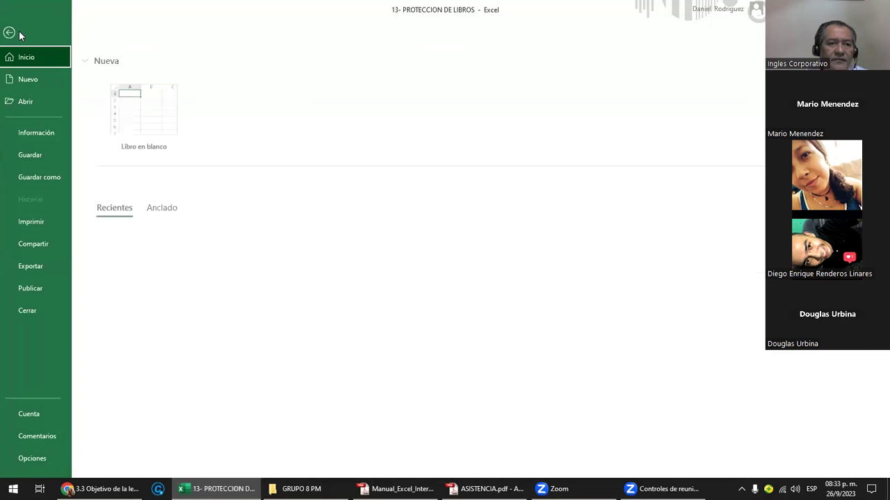
click(53, 135)
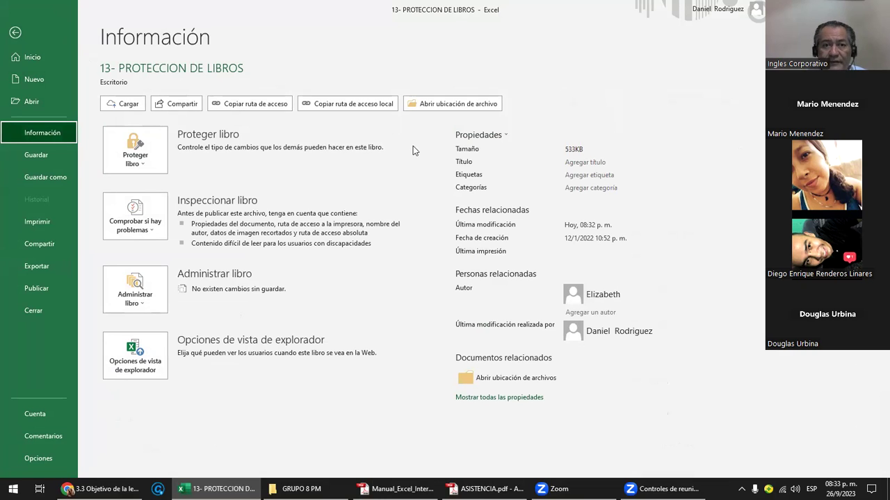
click(145, 164)
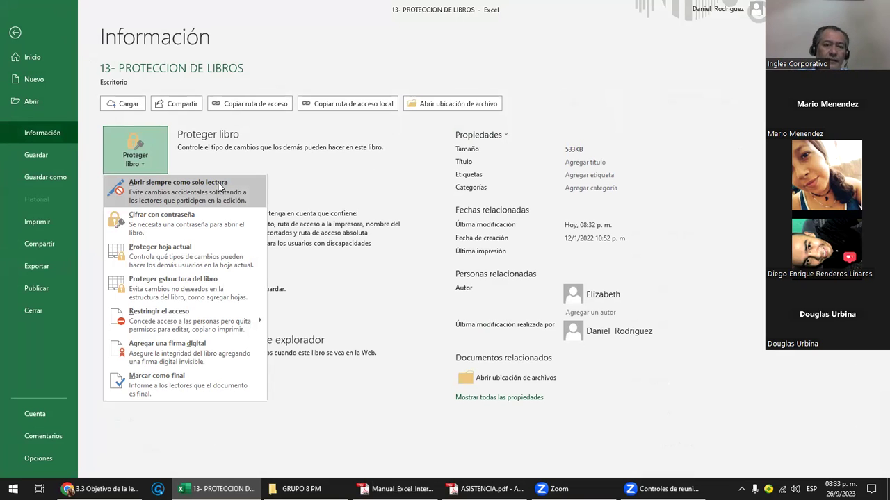
click(173, 226)
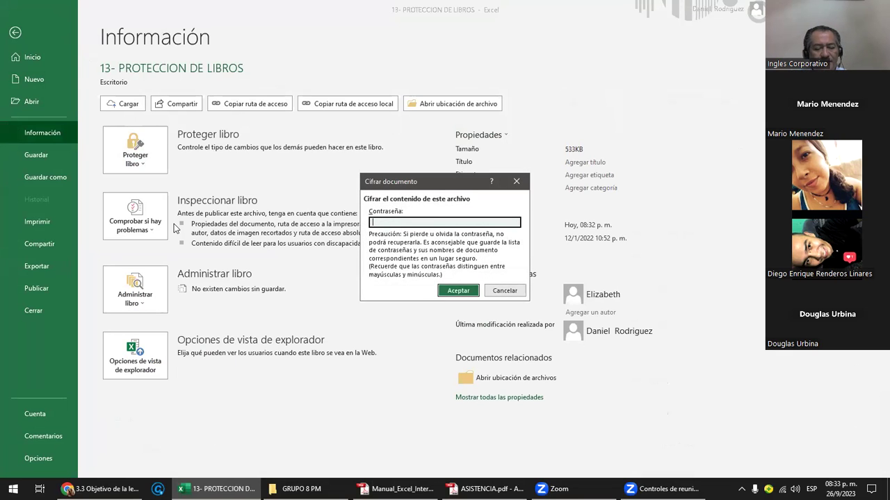
click(457, 290)
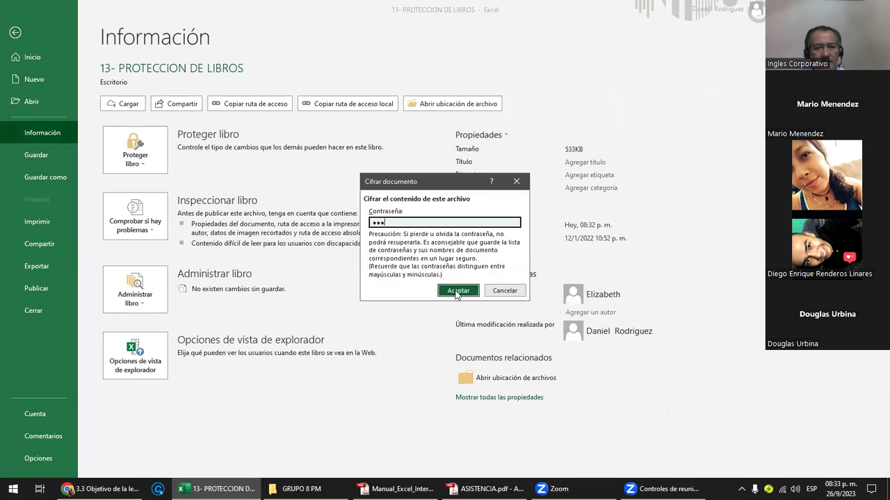
click(447, 292)
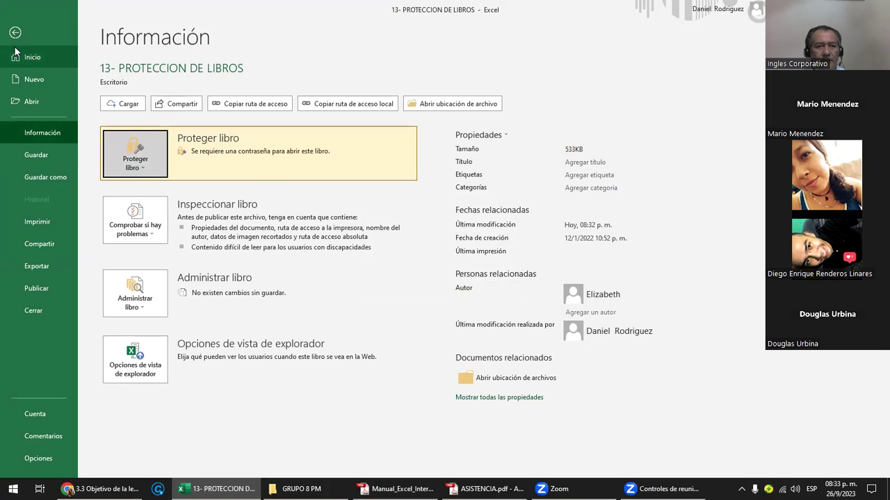
key(Escape)
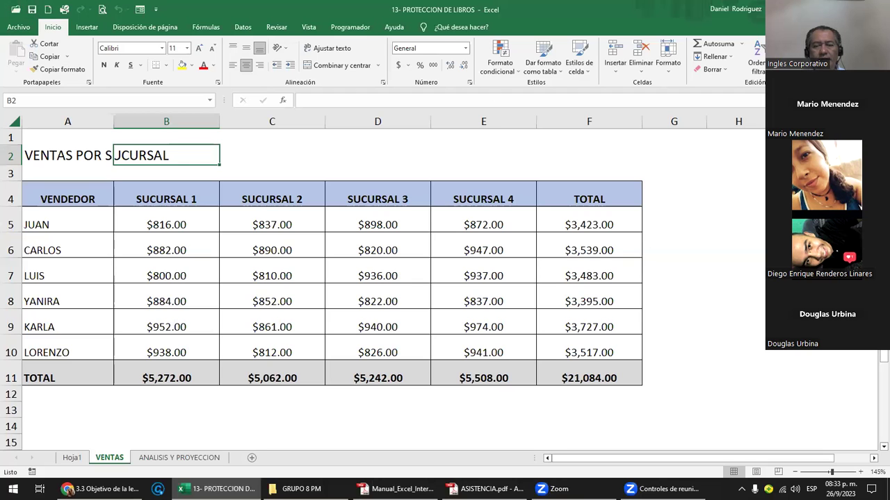
key(alt+F4)
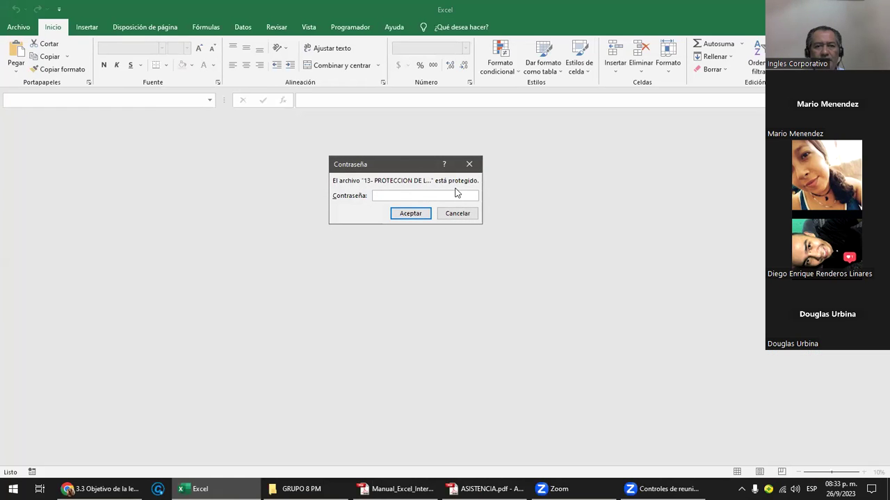
Enter the opening password, then the write password, to reopen the workbook editable
click(415, 215)
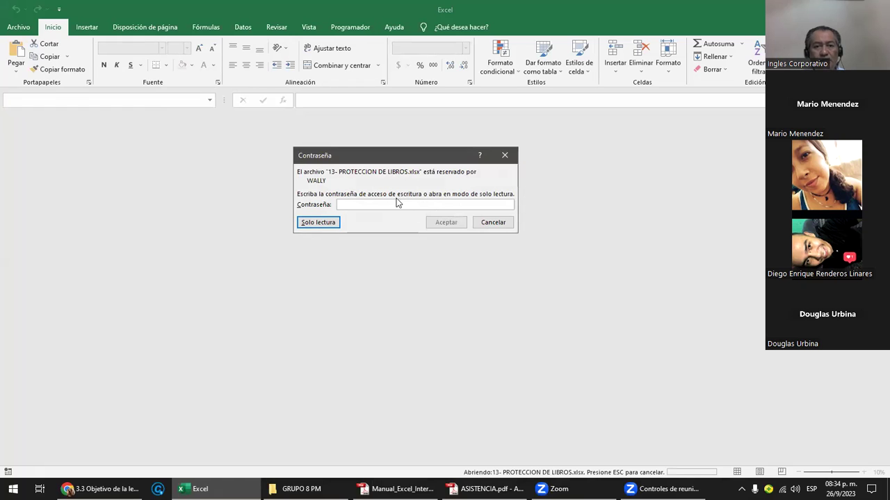
text(1)
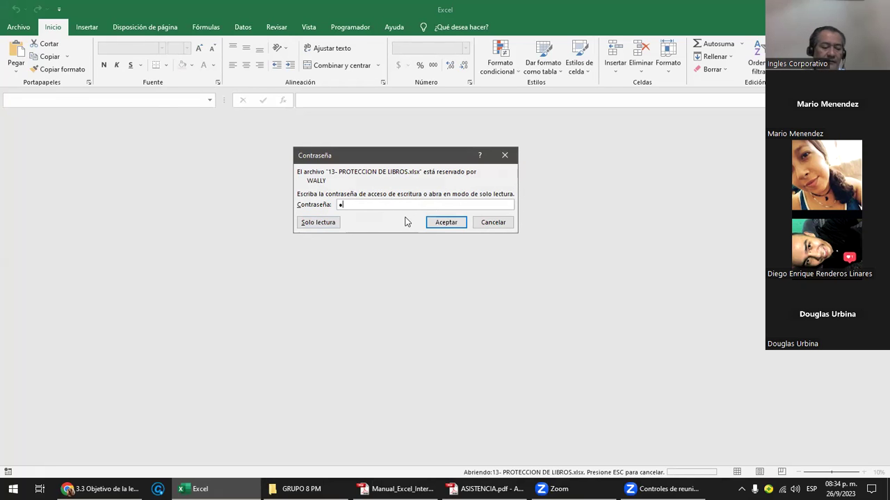
key(Return)
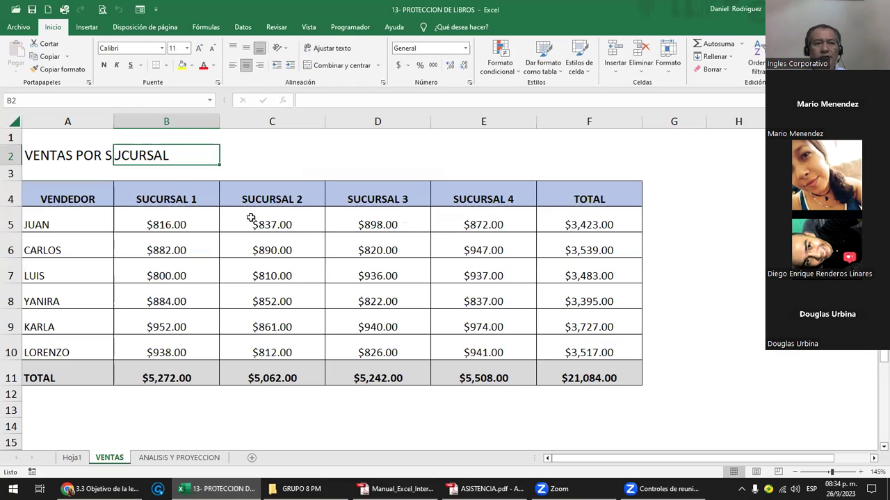
Show Archivo > Información and dismiss the Cifrar con contraseña dialog
click(21, 28)
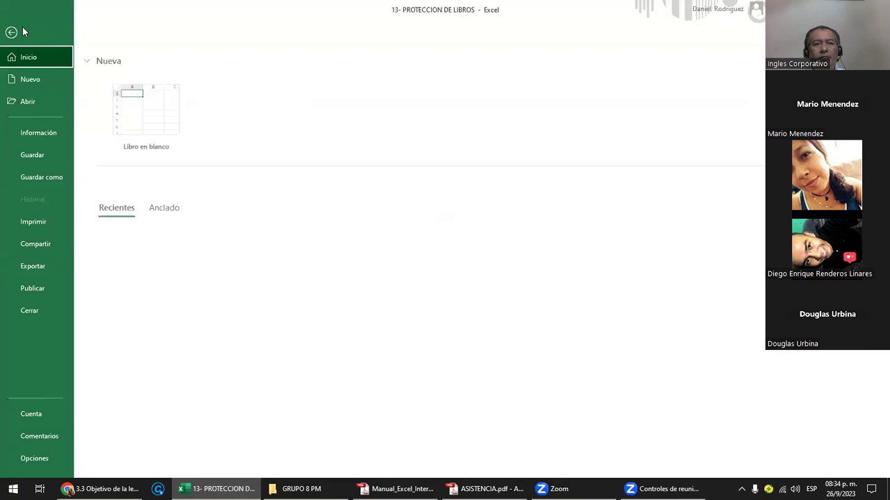
click(50, 134)
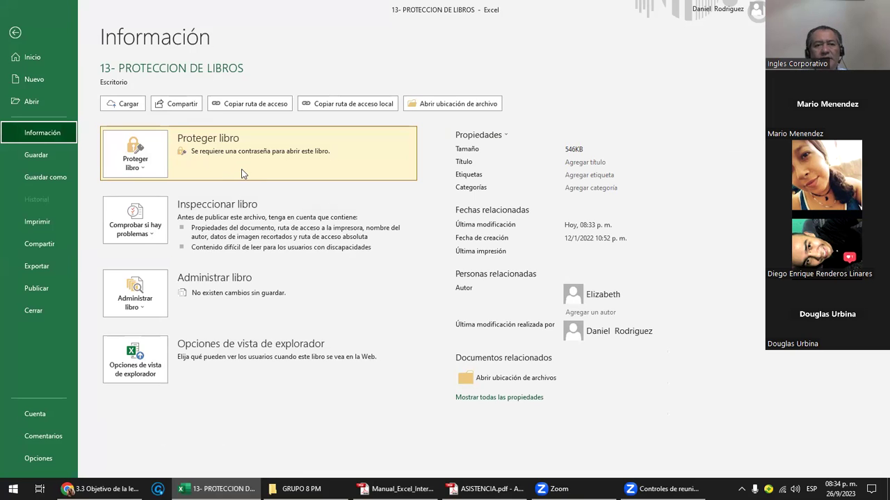
click(144, 172)
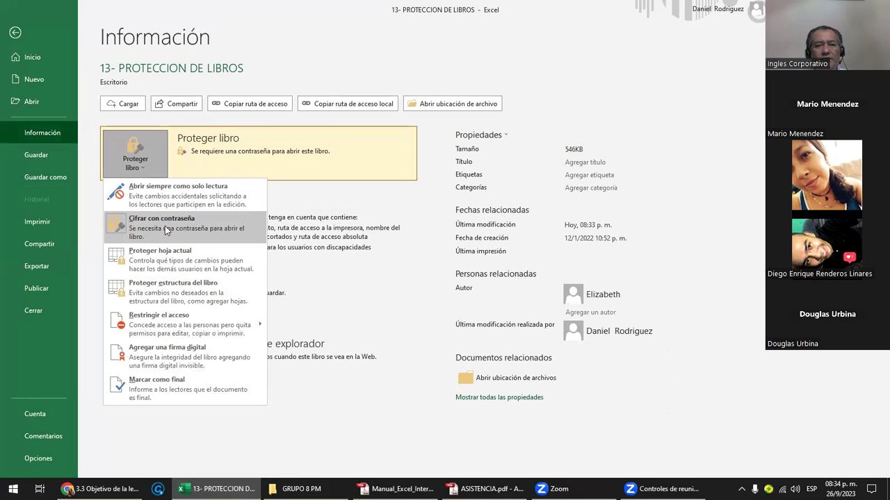
click(165, 230)
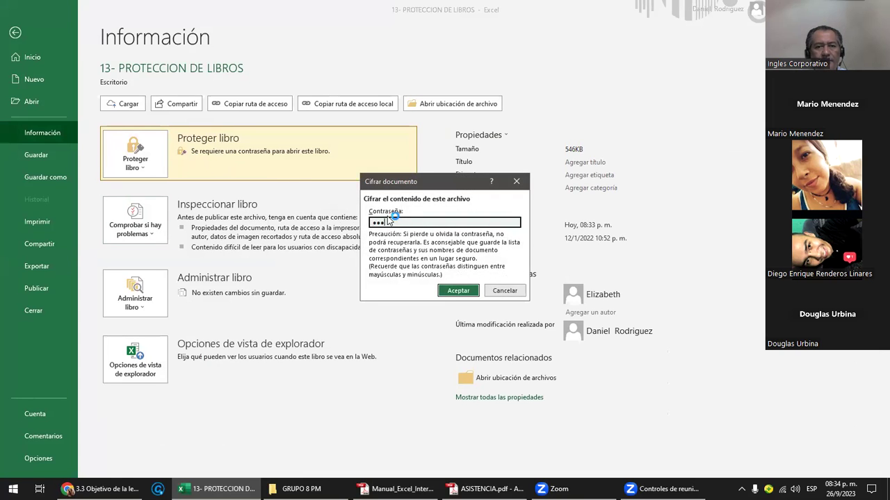
key(Escape)
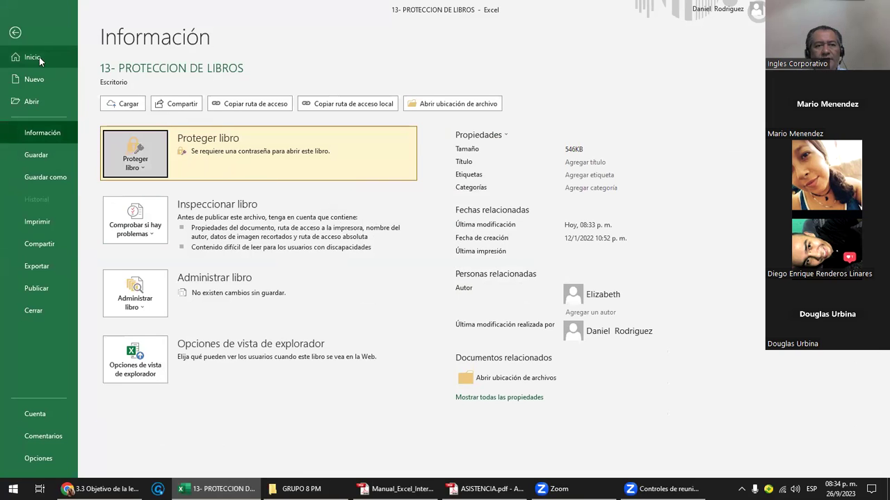
Save to Escritorio with both opening and write passwords cleared in General Options
click(47, 178)
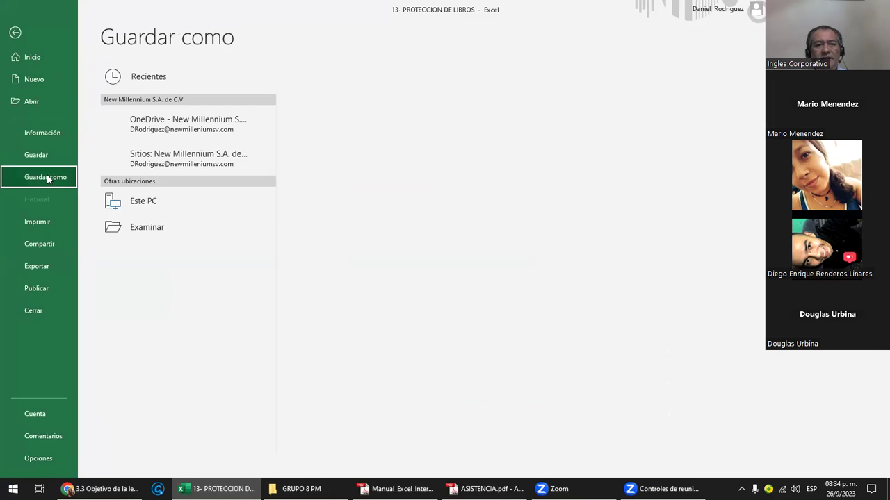
click(372, 134)
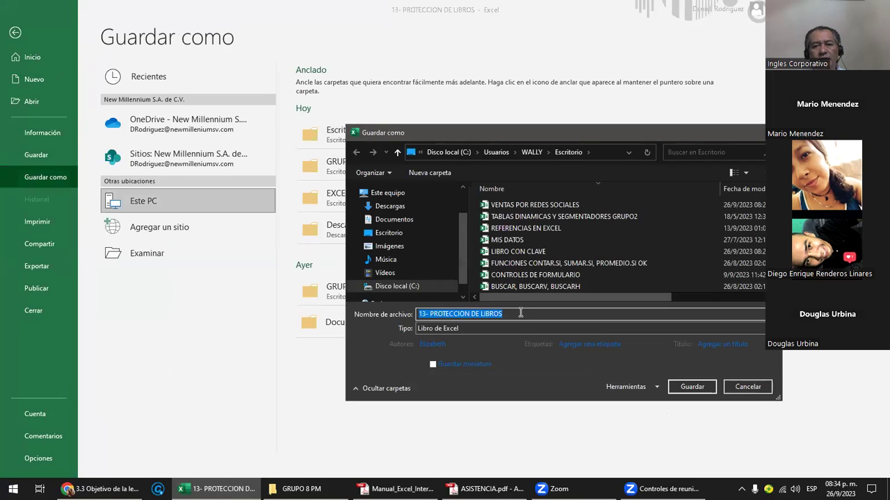
click(657, 388)
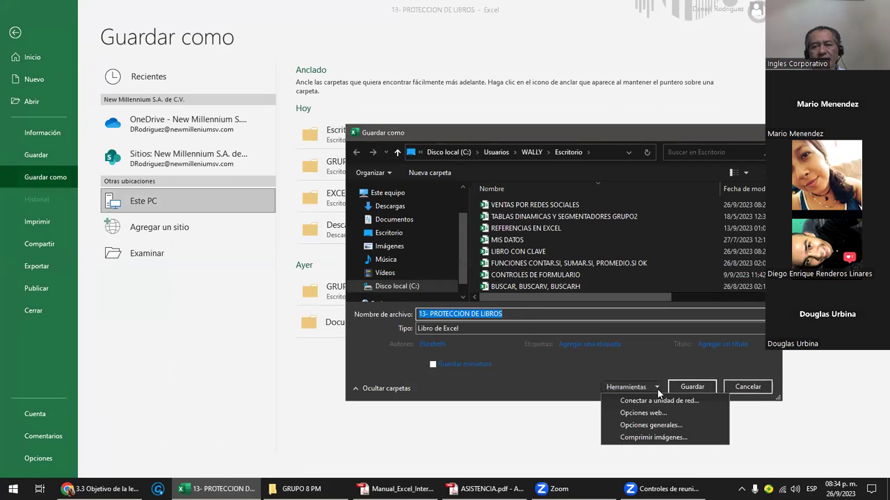
click(656, 426)
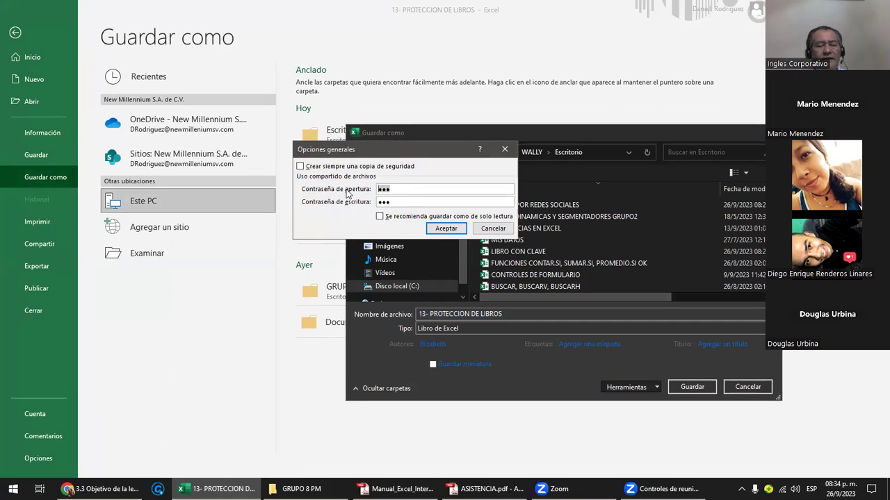
key(Tab)
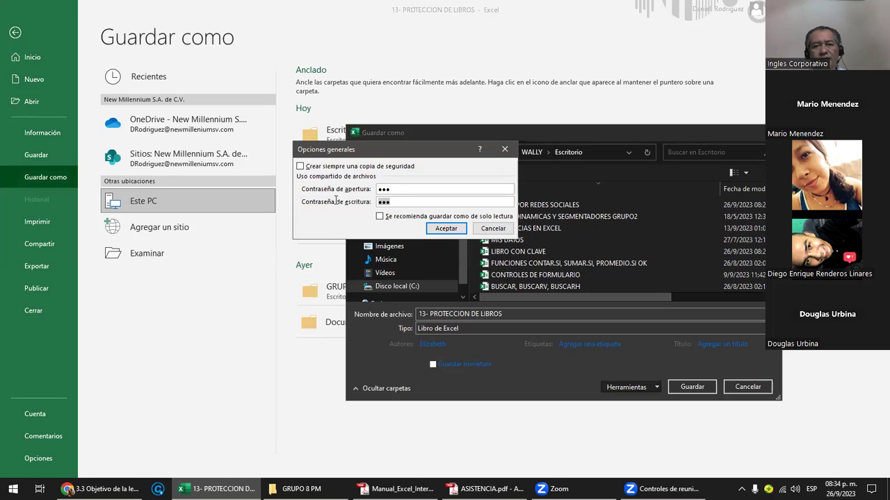
key(shift+Tab)
key(BackSpace)
key(Tab)
key(BackSpace)
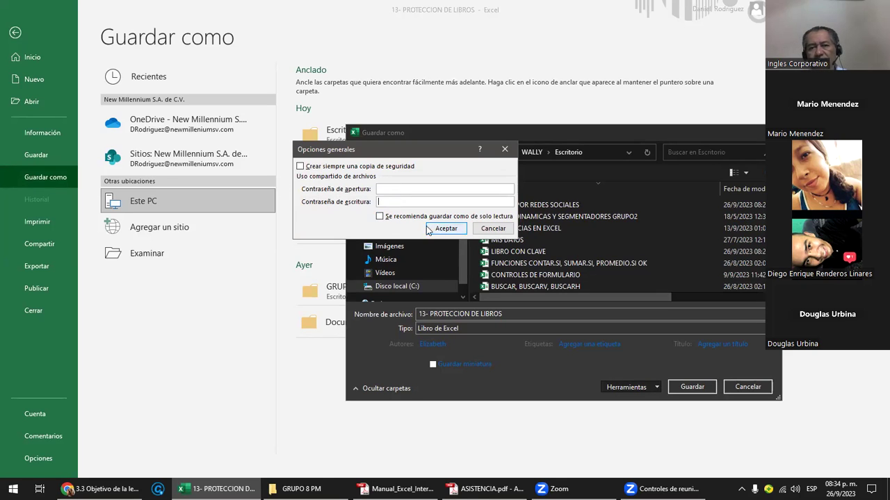
click(445, 229)
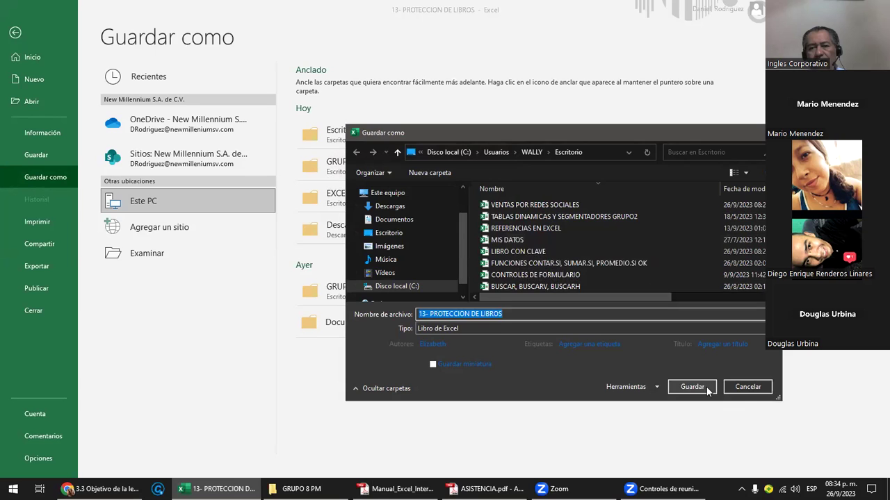
Replace the existing 13- PROTECCION DE LIBROS file, then close Excel
click(707, 391)
click(479, 246)
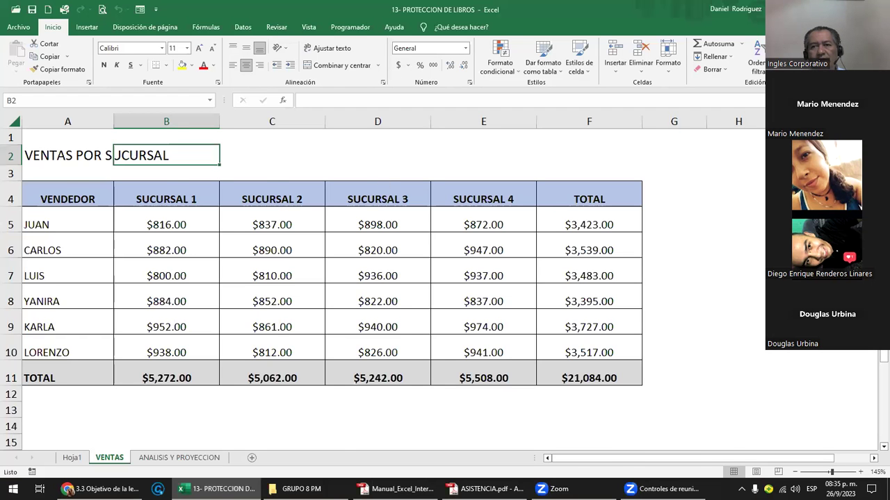
key(alt+F4)
Reopen 13- PROTECCION DE LIBROS without a password and check cells B5 and A4
double_click(610, 316)
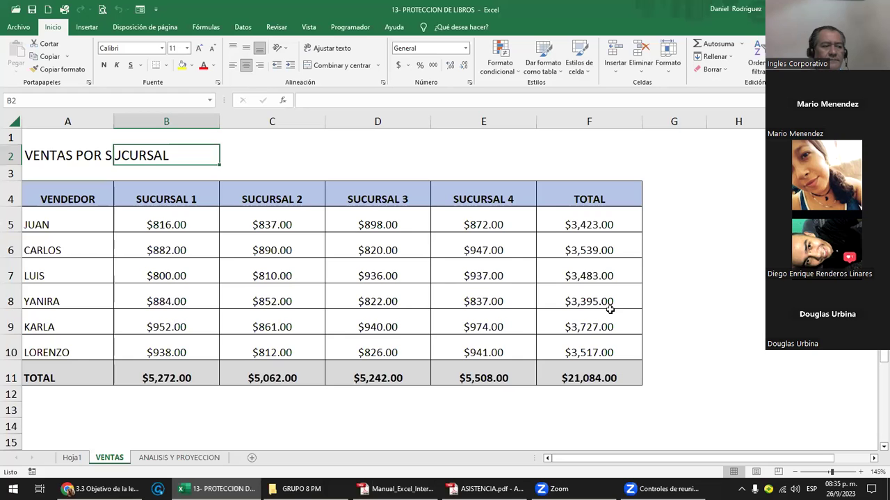
click(185, 220)
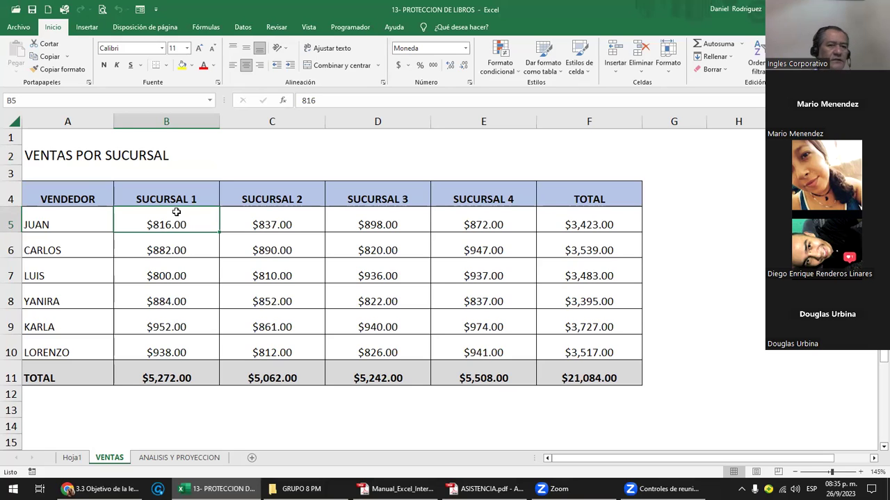
click(86, 189)
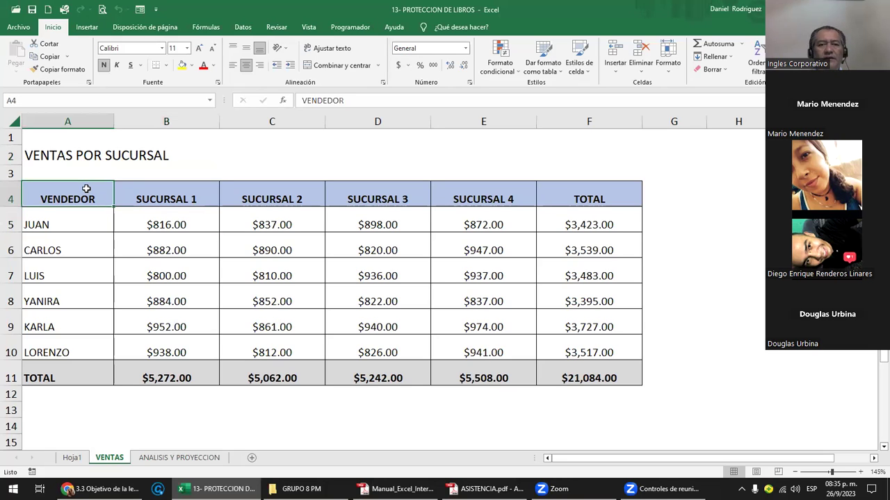
Confirm the Cifrar con contraseña setting under Información > Proteger libro shows an empty password
click(18, 28)
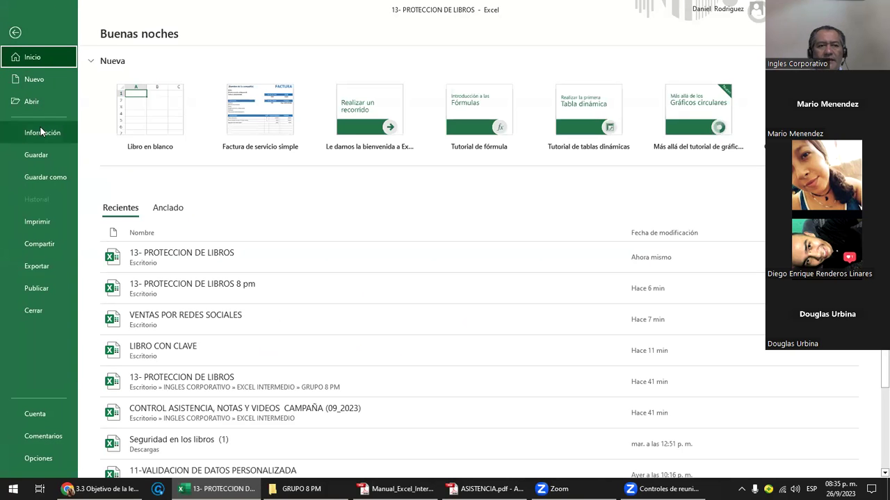
key(Escape)
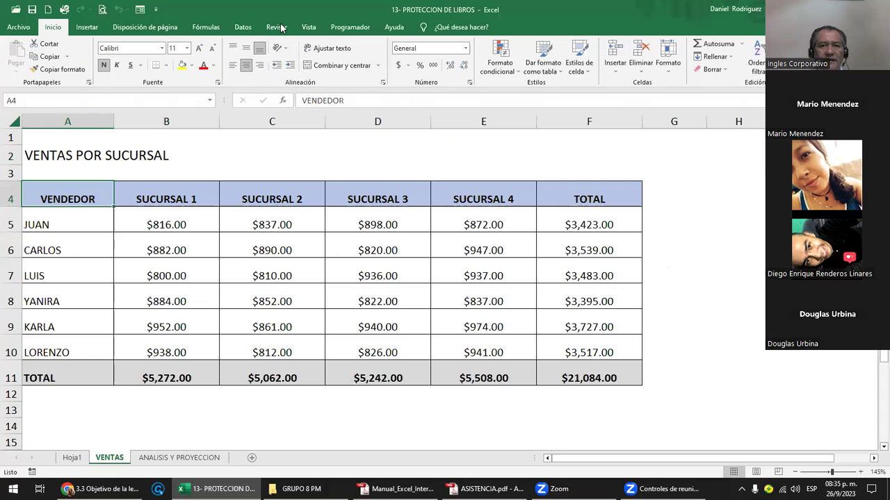
click(23, 31)
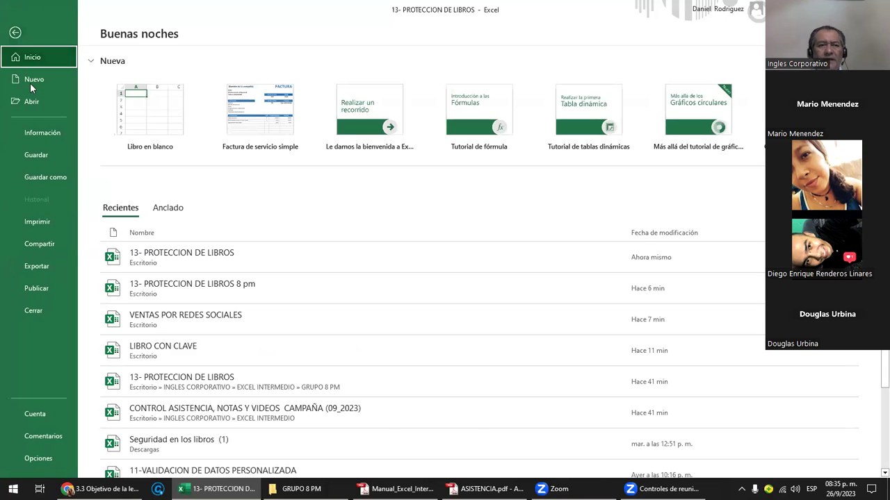
click(51, 135)
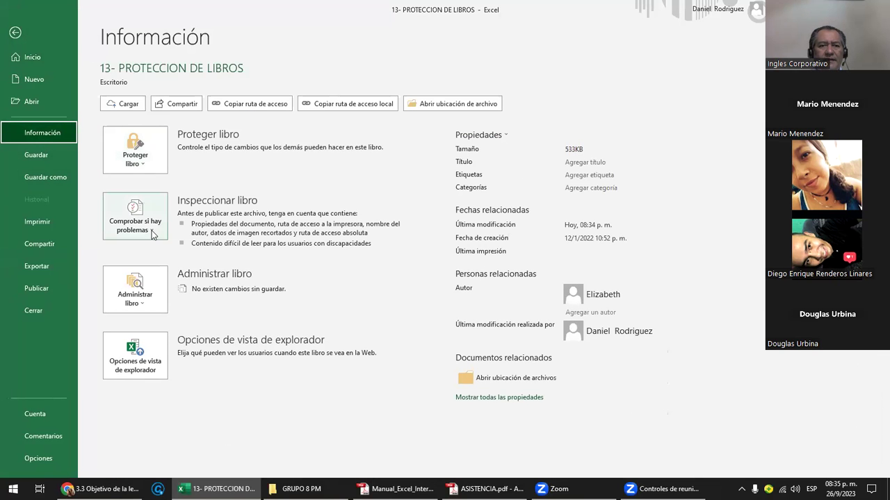
click(143, 157)
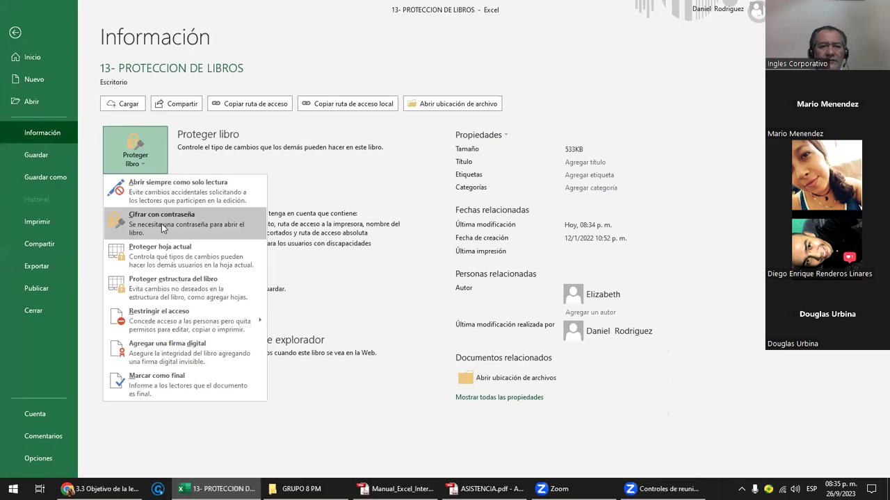
click(164, 223)
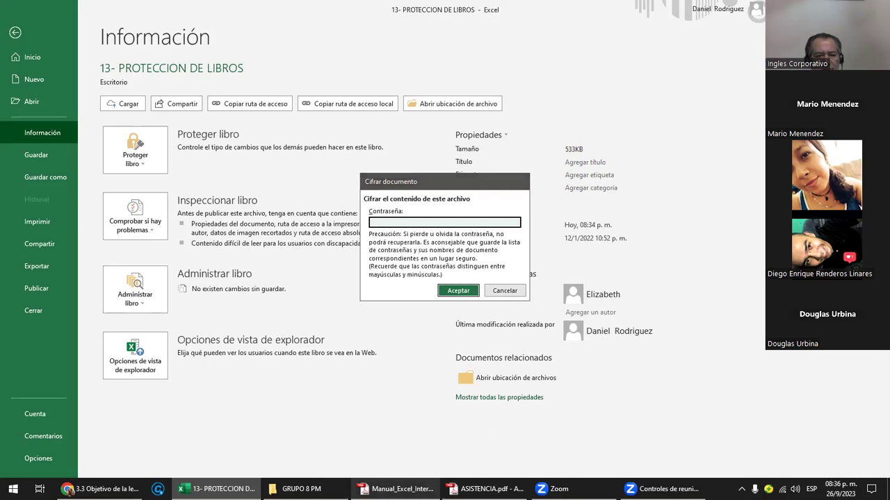
key(Escape)
key(Escape)
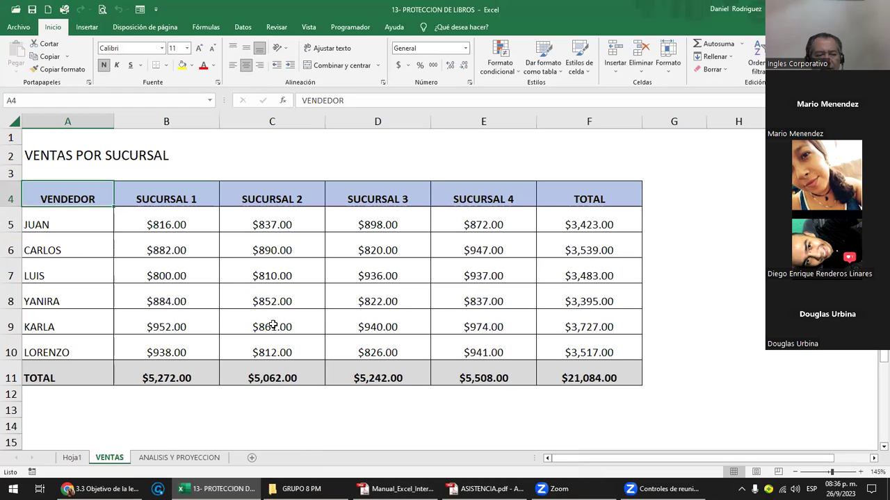
Duplicate the yellow arrow on Hoja1 and place the copy beside "Abrir como Sólo lectura"
click(71, 458)
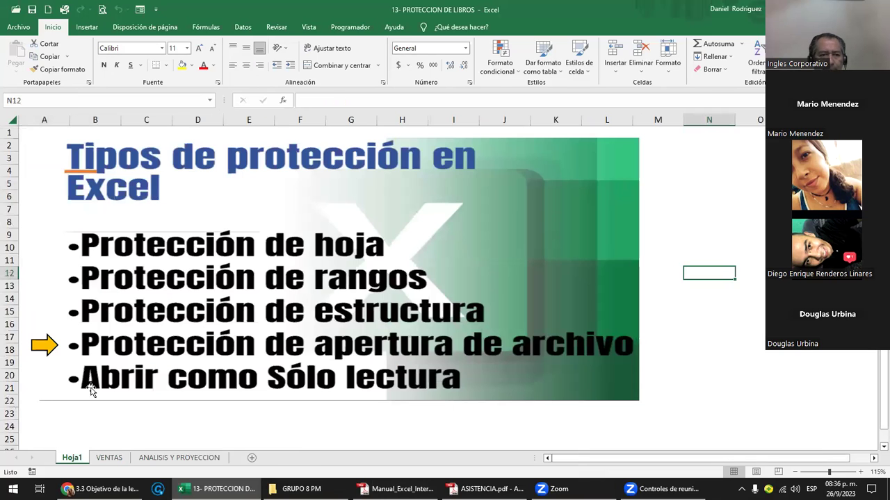
click(45, 345)
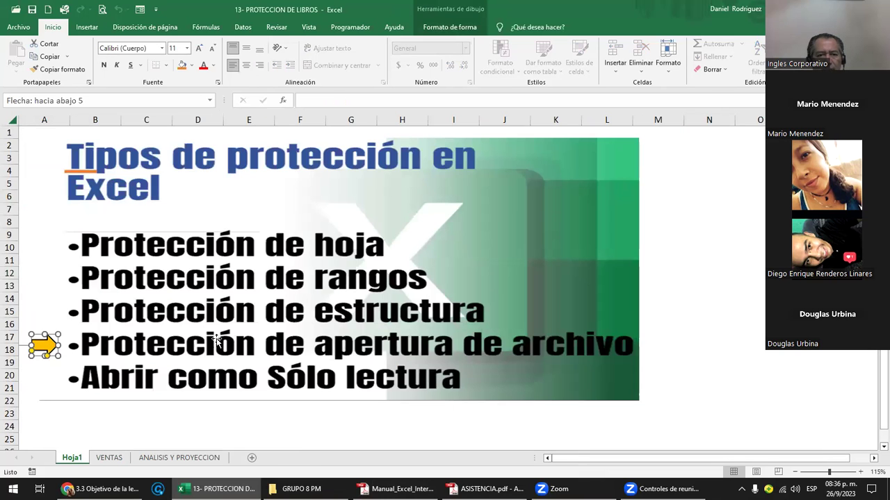
key(ctrl+c)
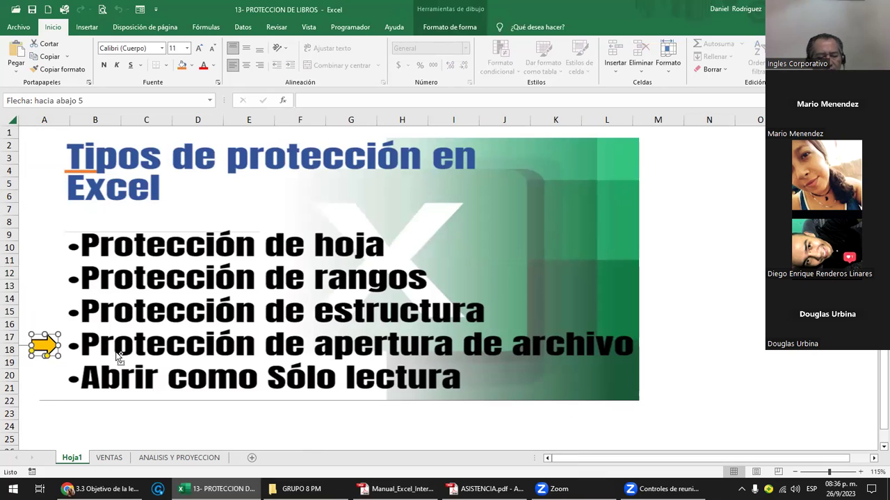
key(ctrl+v)
drag(60, 358, 46, 380)
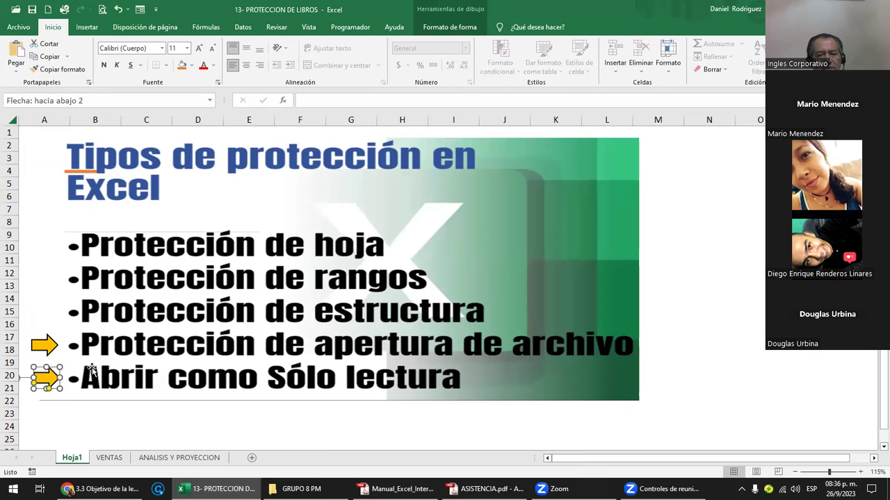
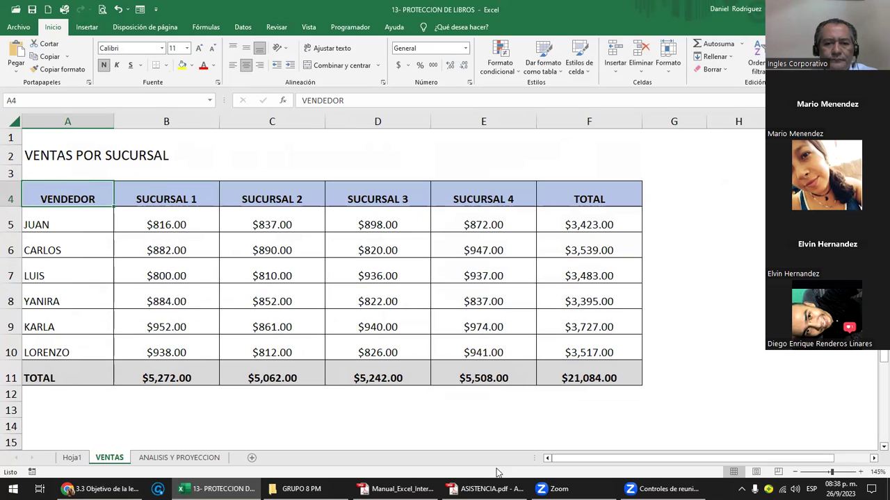
Bring up the Excel manual PDF from the taskbar, showing page 92 on sheet protection
mouse_move(396, 489)
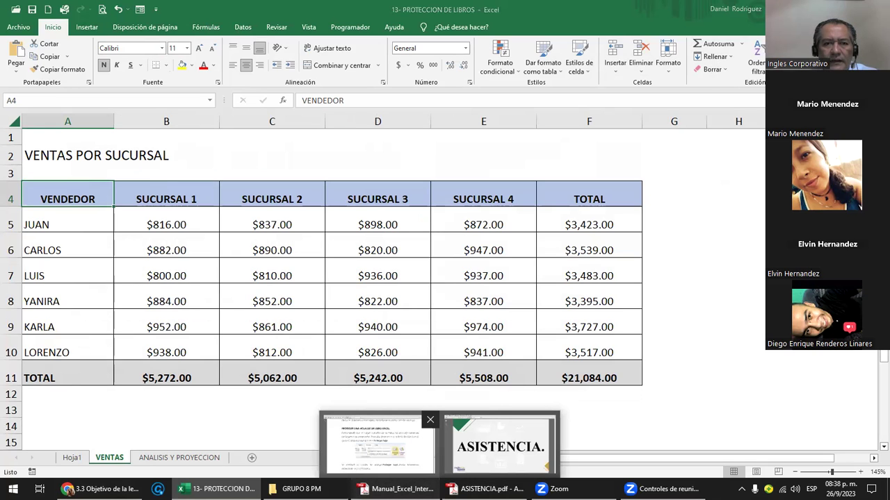
click(379, 444)
Highlight the PROTEGER UNA HOJA heading and mark the Revisar and Proteger hoja picture areas, then return to Excel
drag(144, 122, 552, 123)
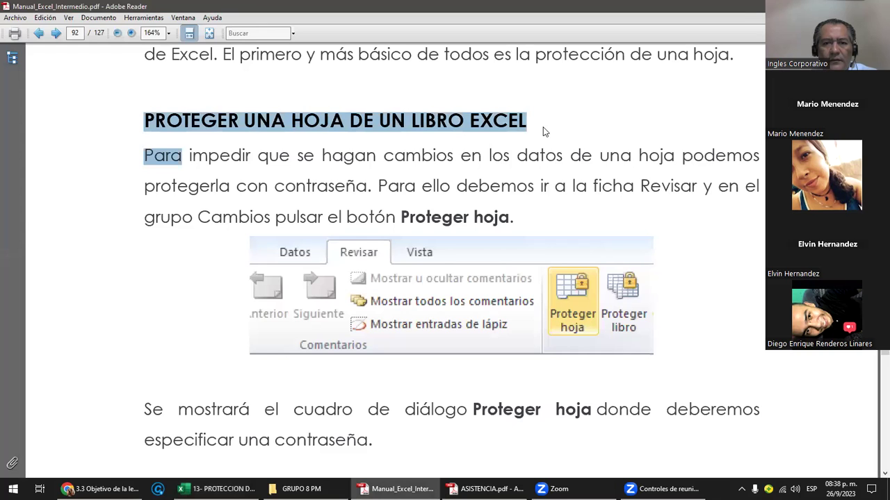
drag(334, 243, 392, 265)
click(561, 356)
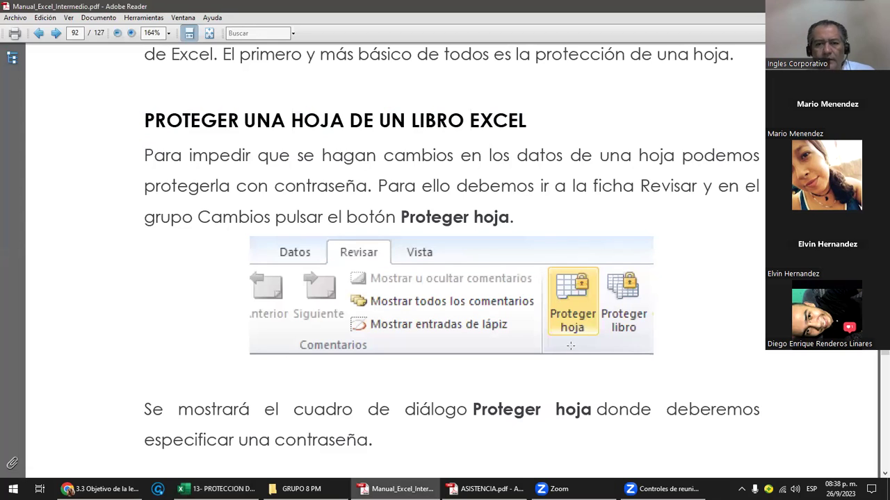
drag(540, 244, 687, 369)
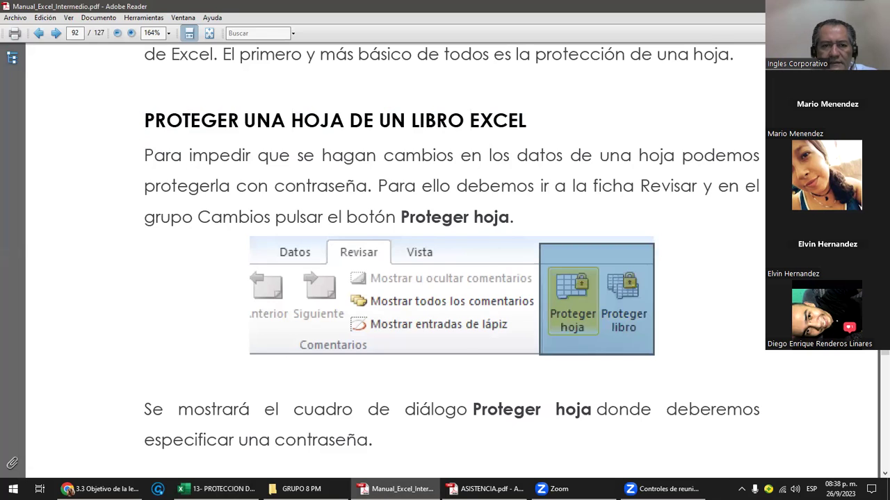
key(alt+Tab)
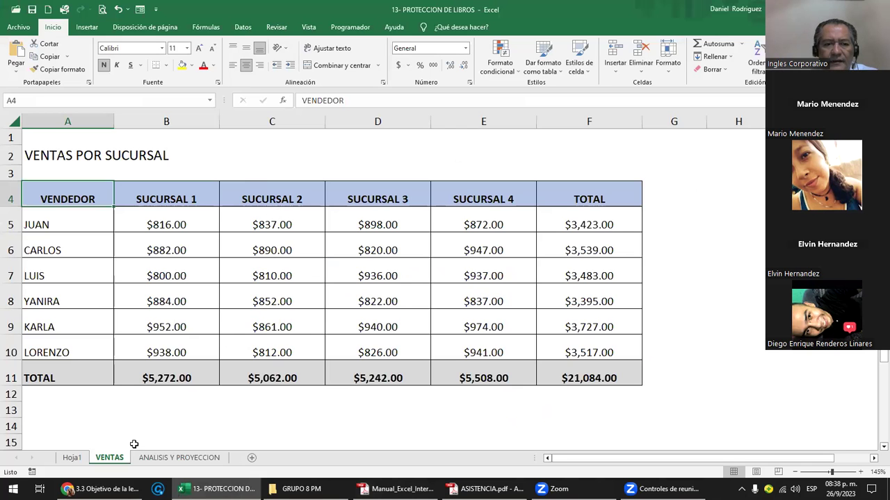
Open the Revisar tab and select a few cells around the VENTAS table (A4, C3, B5, D2)
click(276, 28)
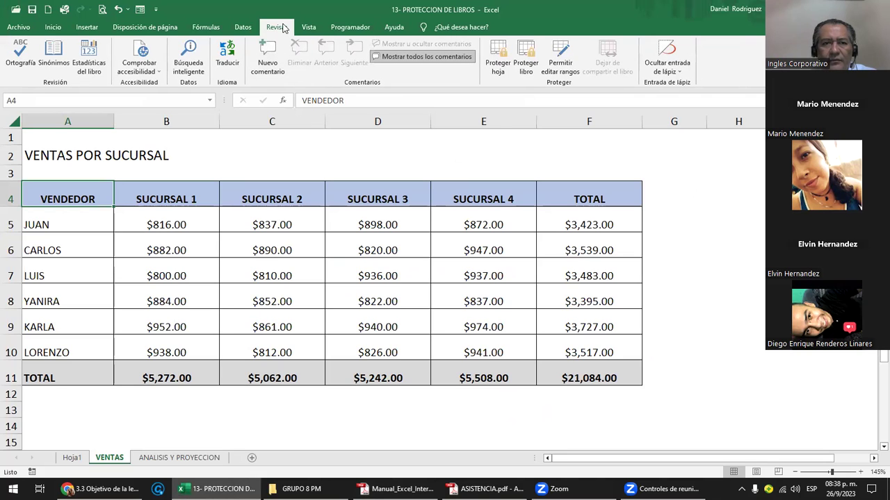
click(637, 94)
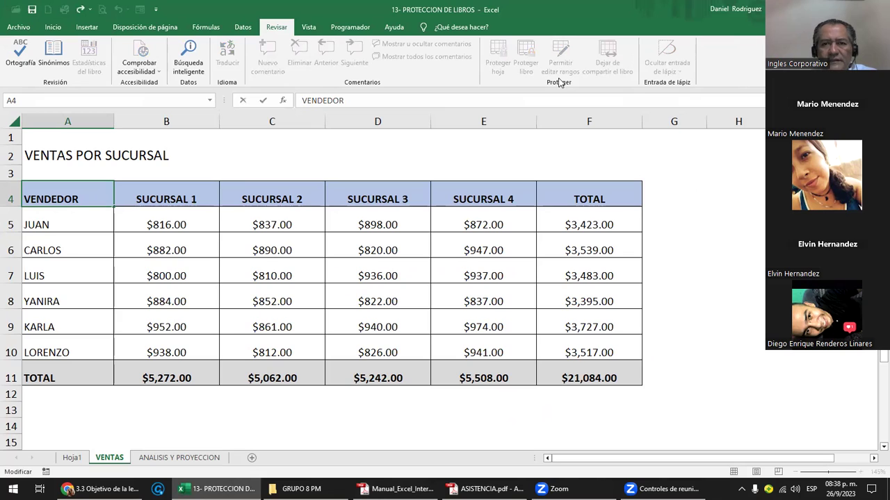
click(317, 167)
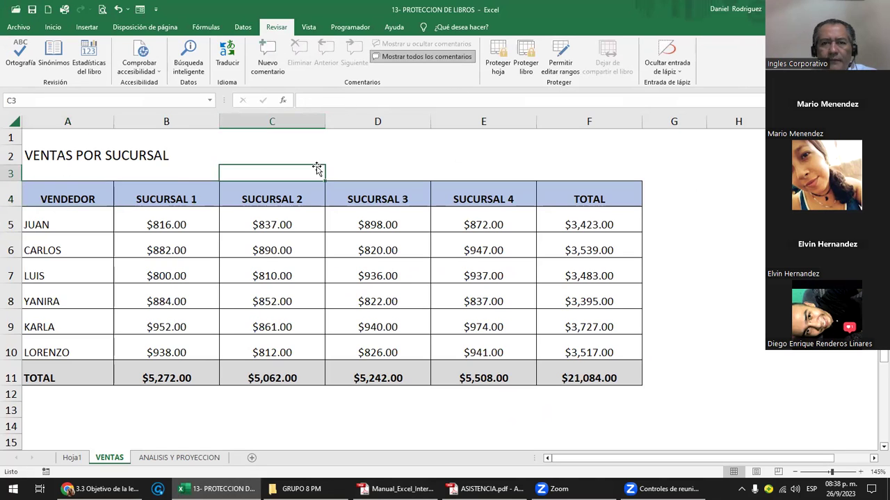
click(198, 218)
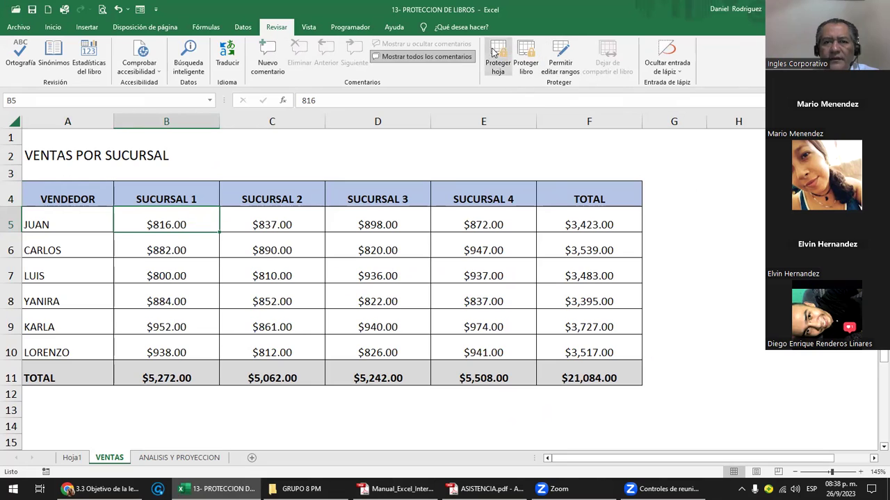
click(368, 152)
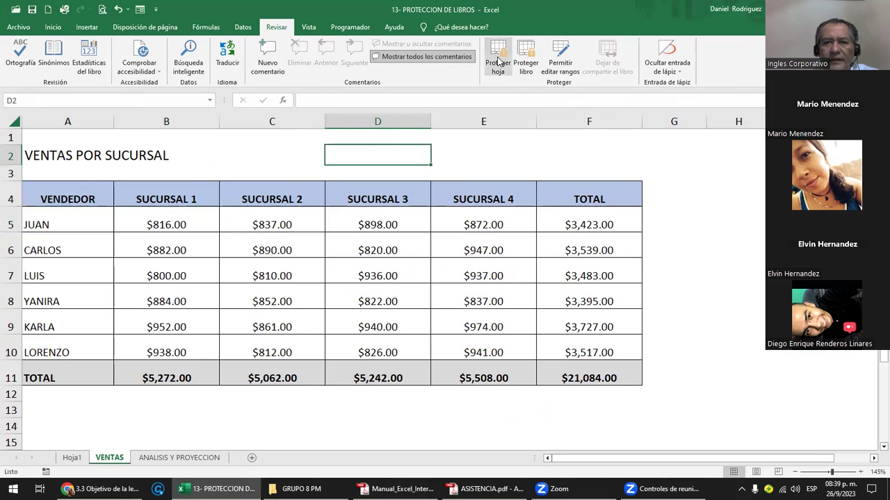
Protect the VENTAS sheet with a password, allowing only selection of locked and unlocked cells
click(498, 61)
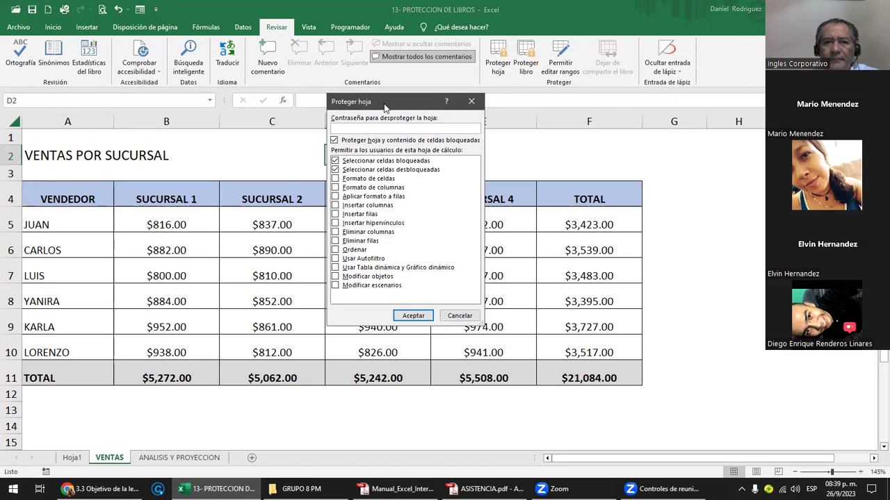
drag(386, 107, 454, 118)
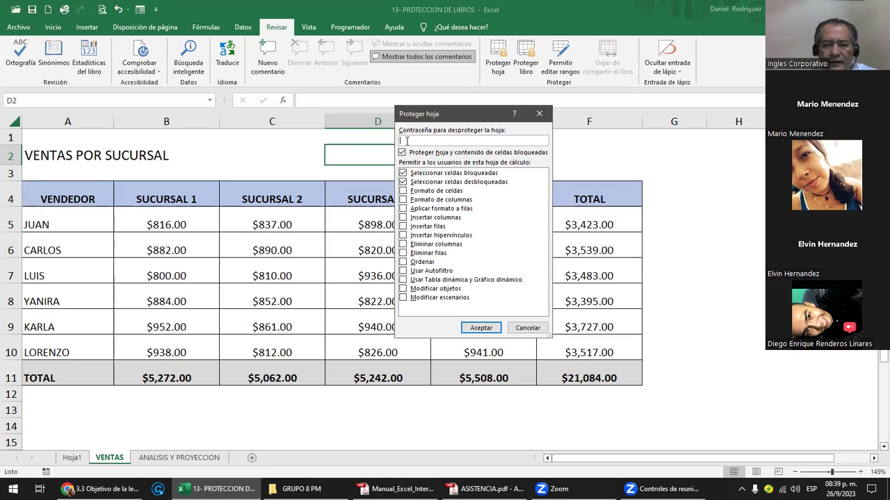
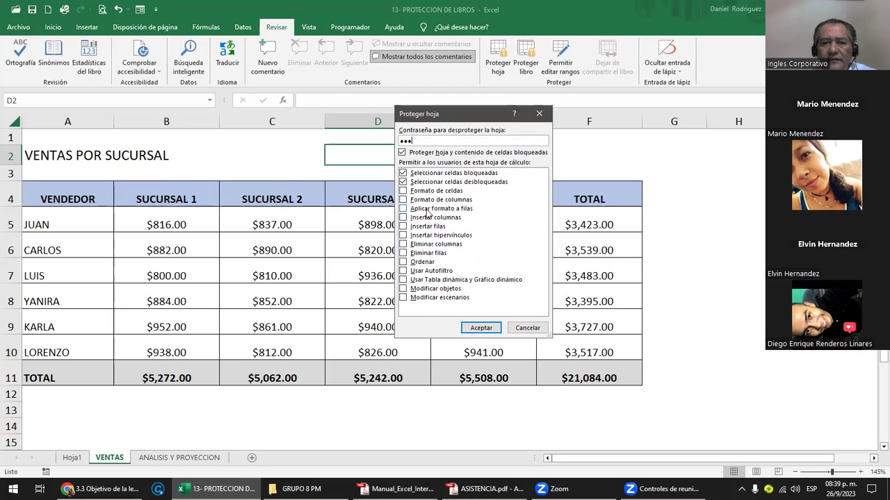
click(482, 329)
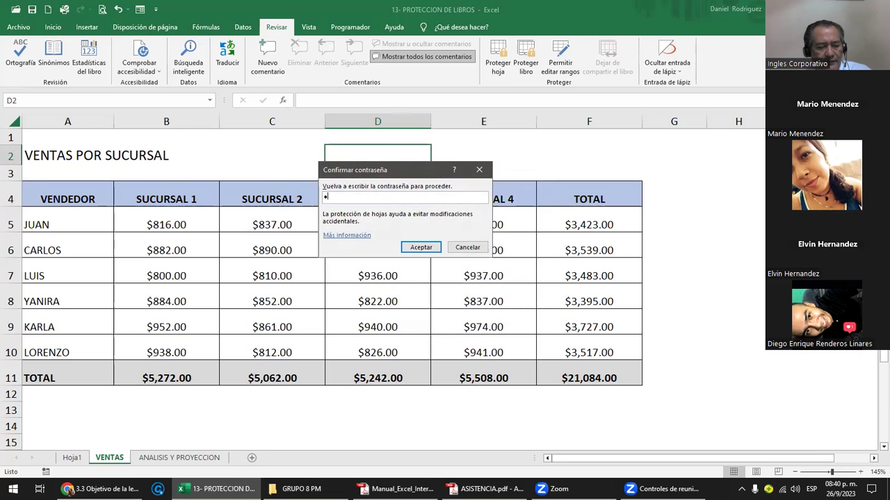
key(Return)
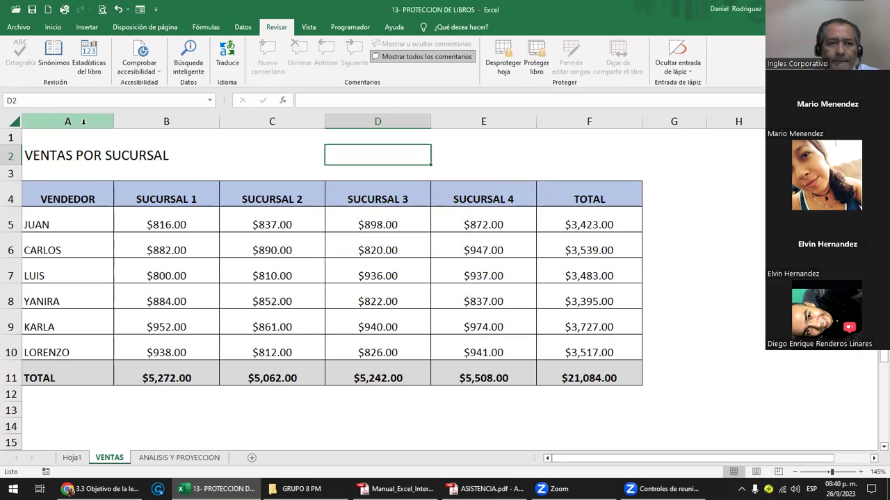
Dismiss the VENTAS tab menu, save the workbook from the Quick Access Toolbar, and select cell E2
right_click(115, 458)
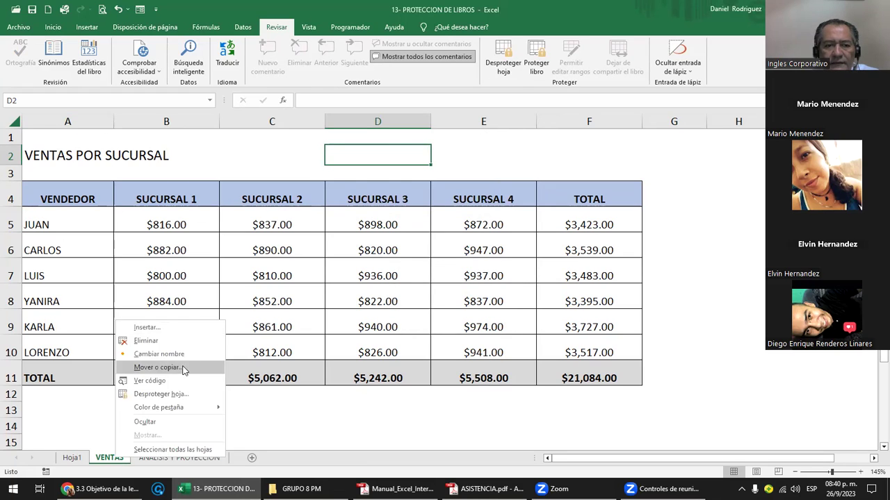
click(292, 427)
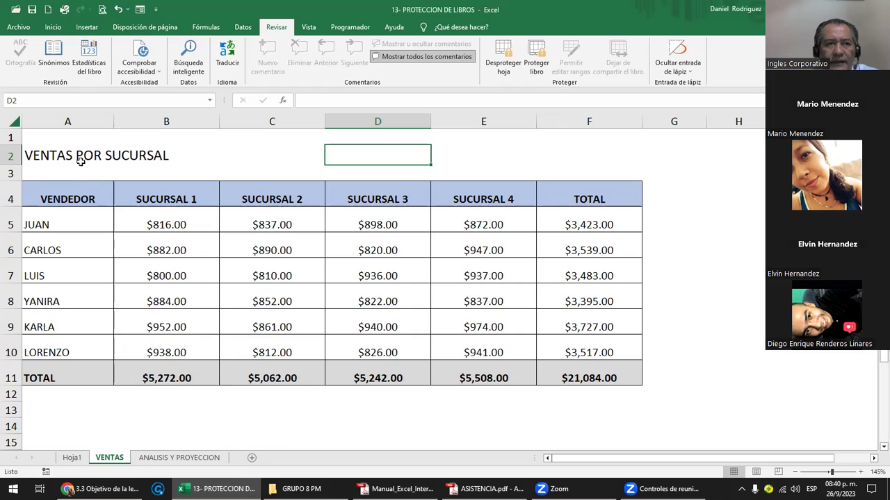
click(31, 11)
click(31, 11)
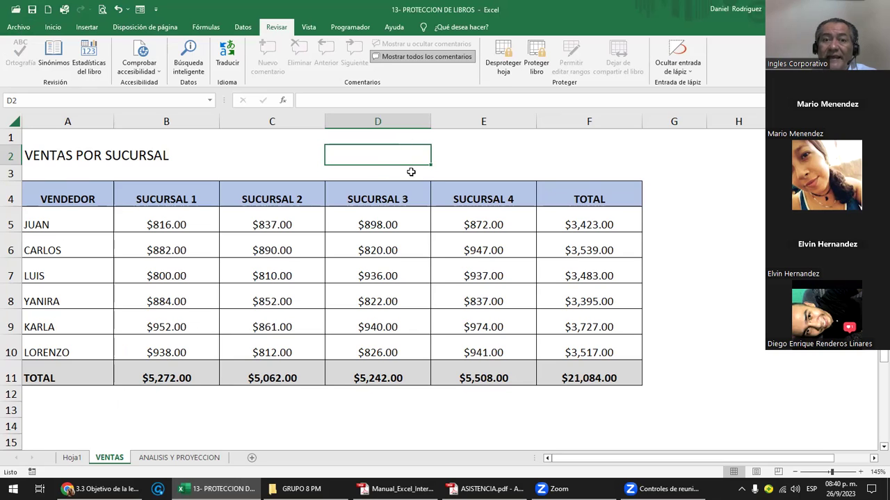
click(472, 158)
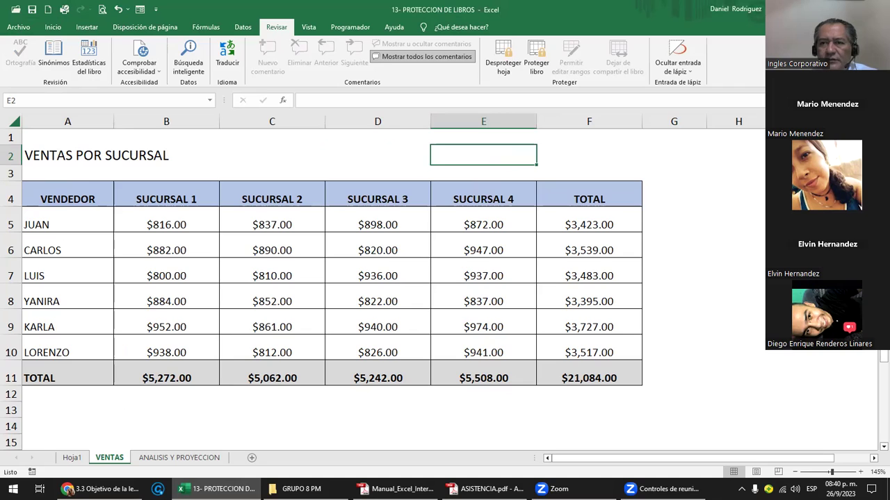
Show the desktop and reopen the 13- PROTECCION DE LIBROS workbook from its file icon
key(alt+Tab)
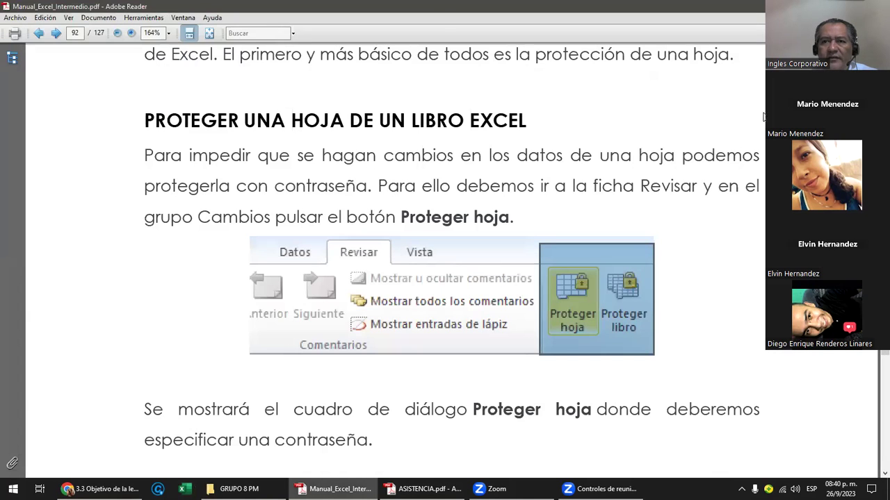
key(super+d)
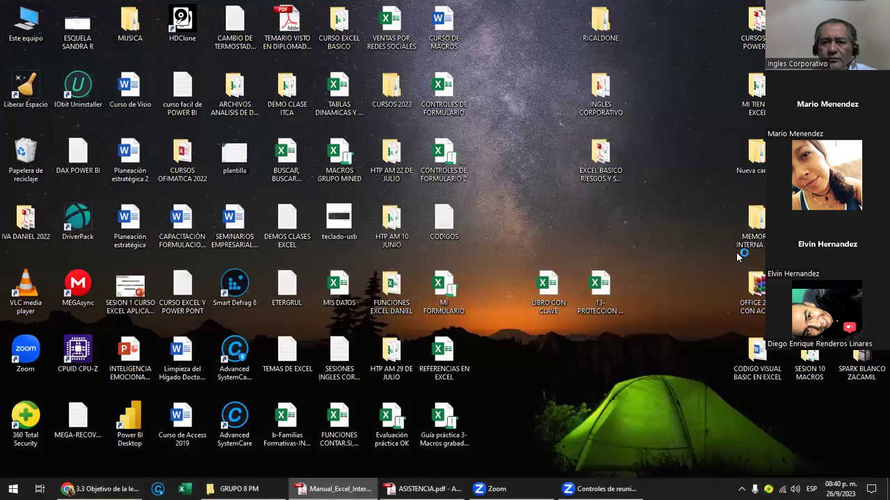
click(602, 288)
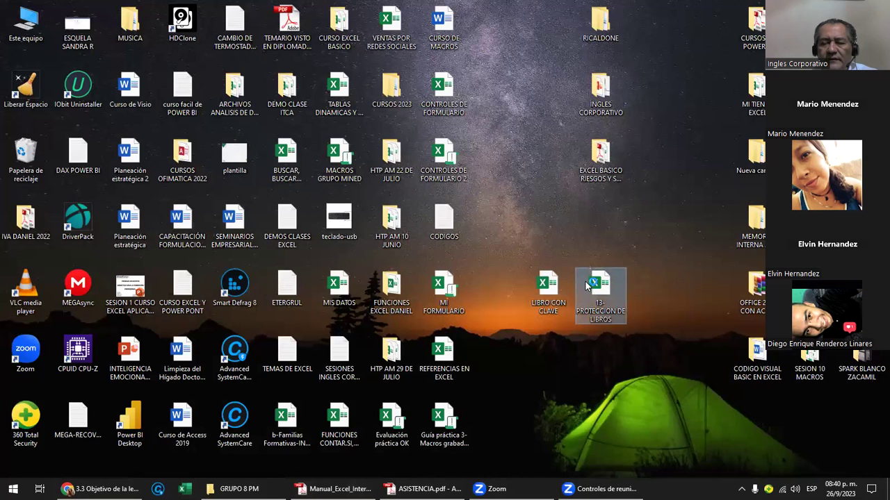
double_click(586, 285)
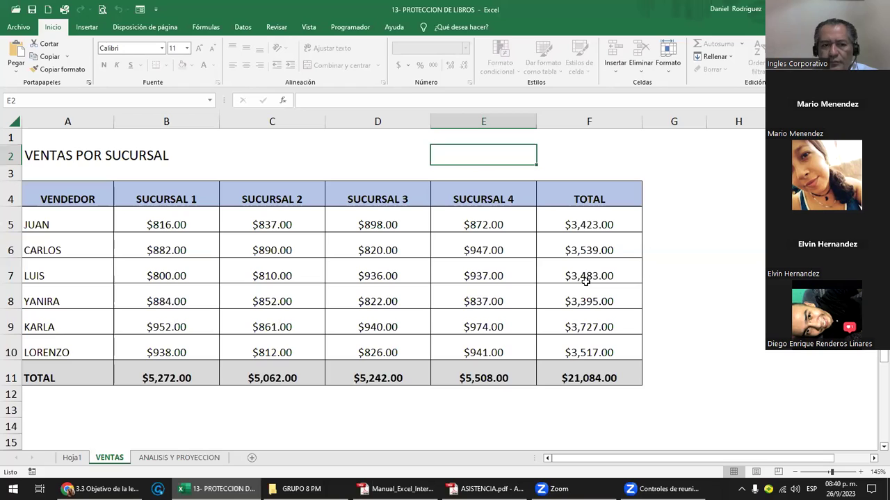
Try editing D4 and clearing the A4:F11 table, dismissing each protected-sheet warning
click(272, 191)
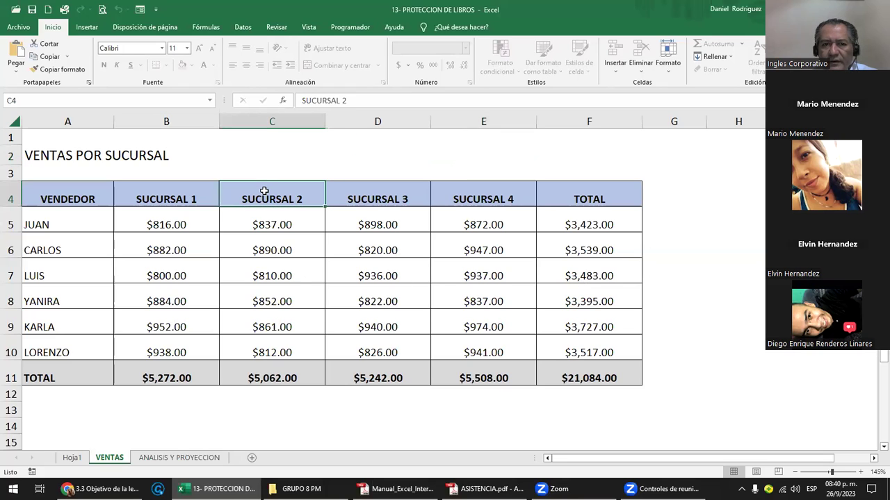
click(364, 196)
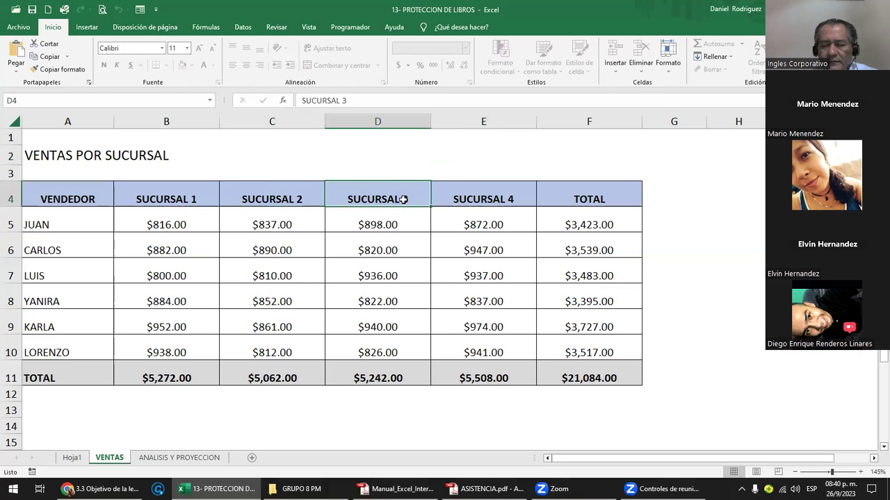
double_click(404, 203)
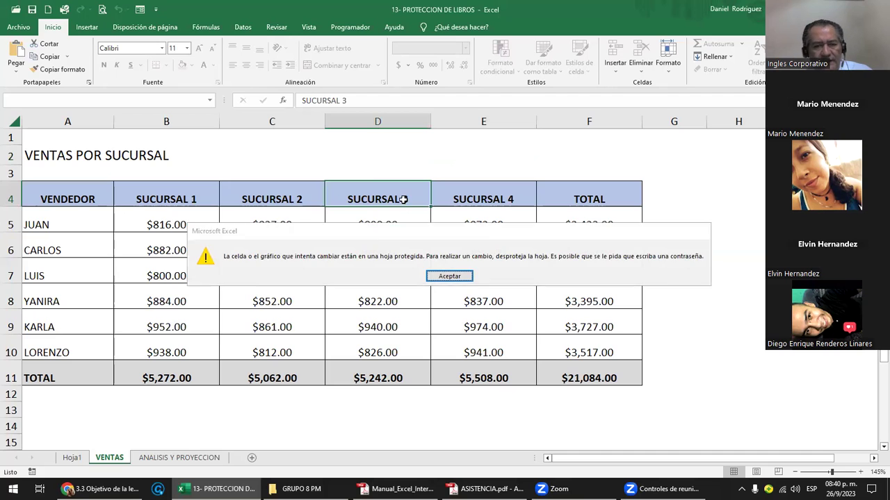
key(Return)
drag(79, 193, 636, 359)
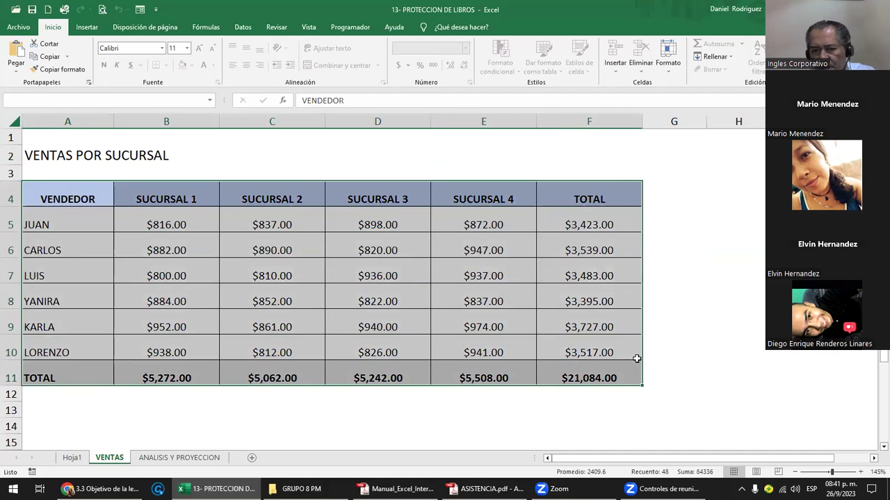
key(Delete)
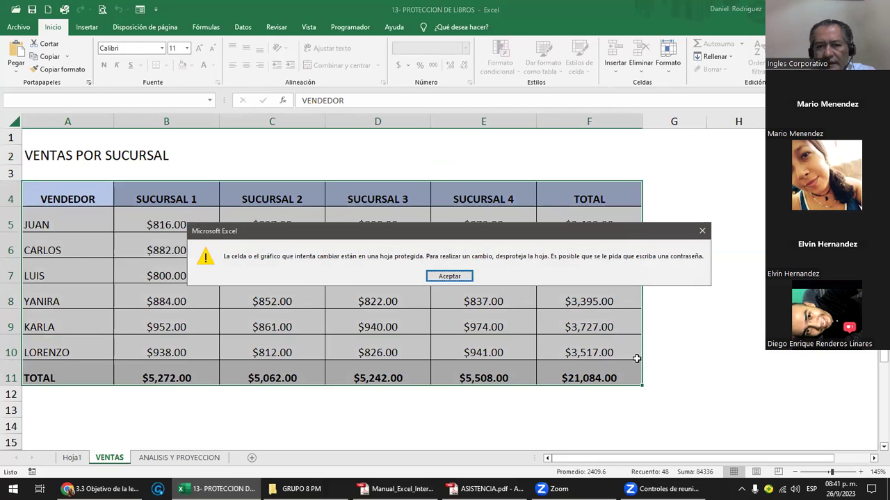
click(448, 278)
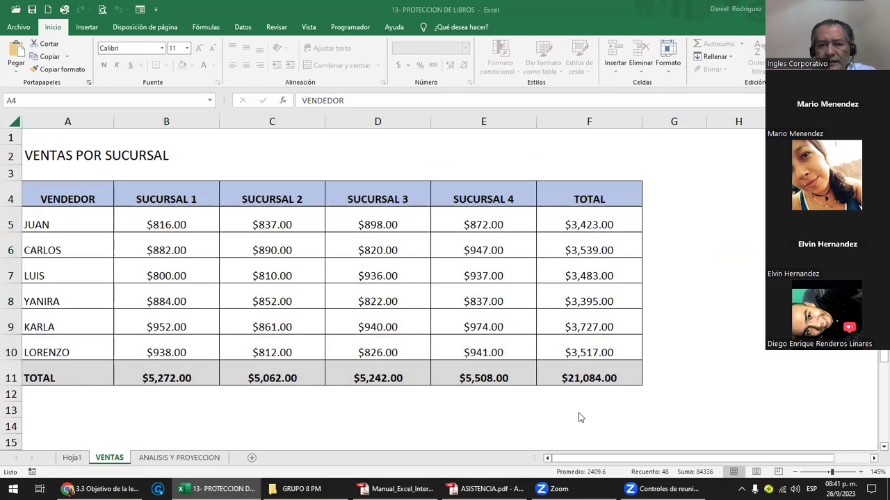
double_click(531, 258)
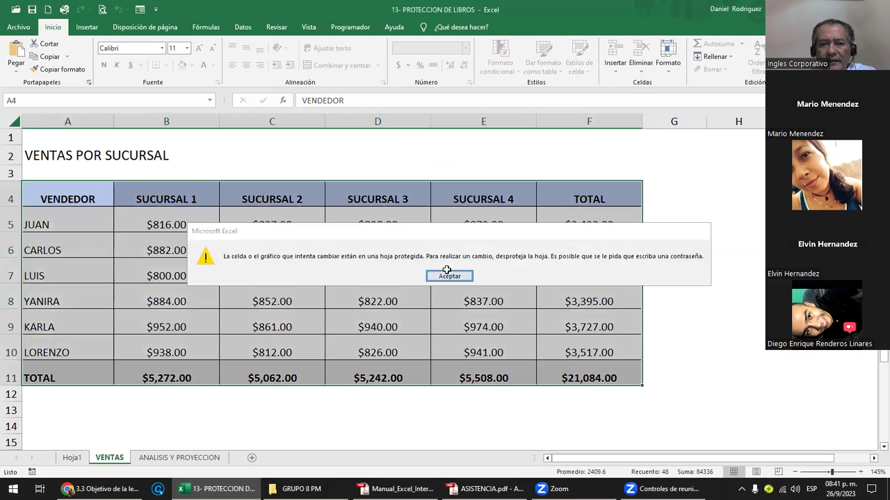
key(Return)
Select ranges including A1:C3, C6 and the whole sheet, and save the workbook
right_click(460, 119)
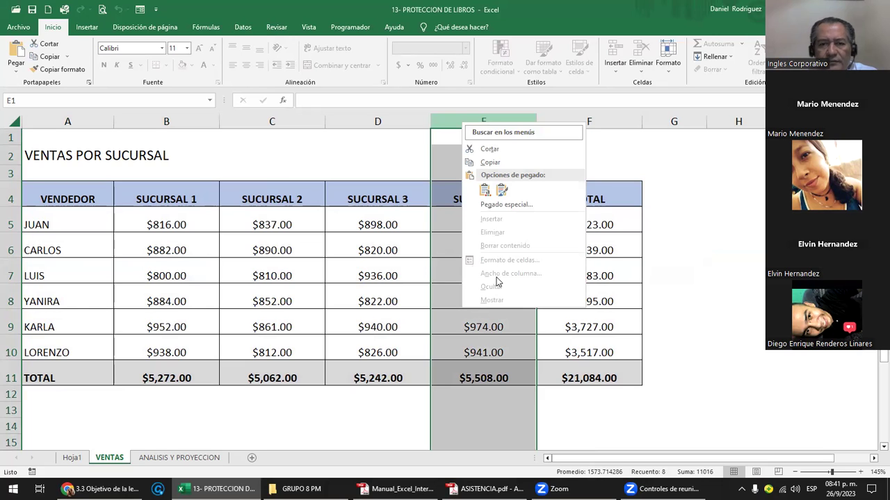
click(318, 167)
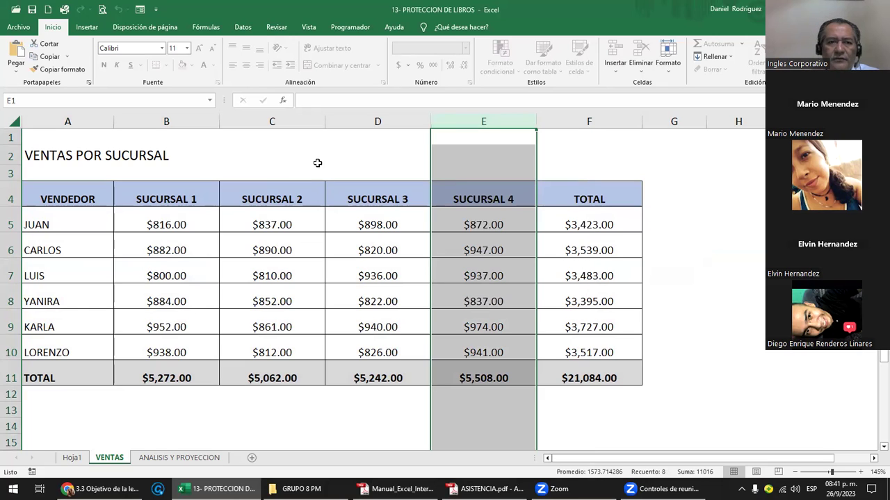
drag(27, 142, 317, 220)
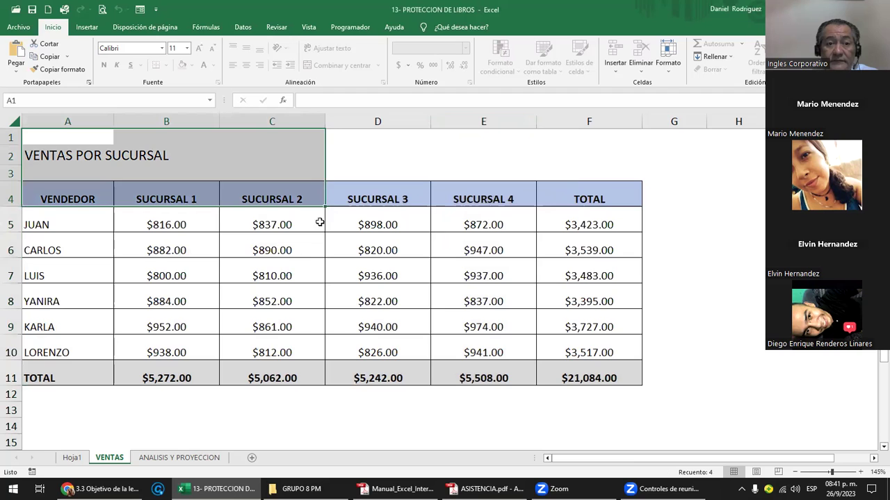
click(313, 247)
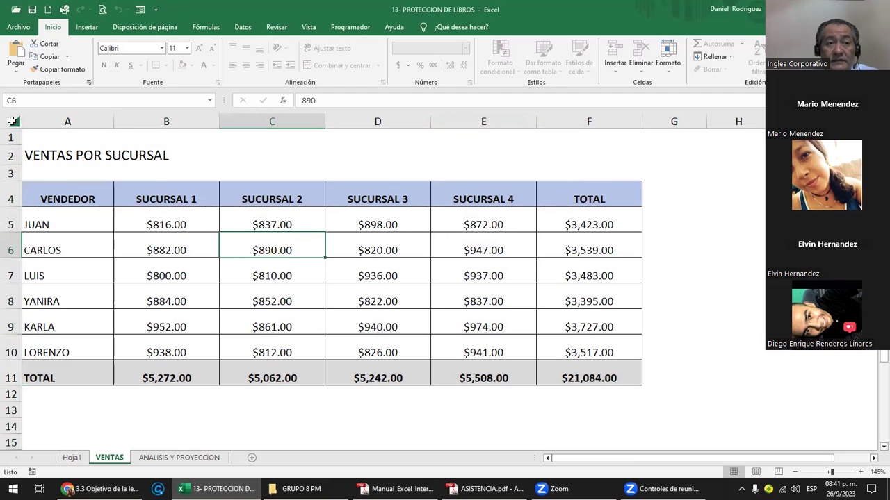
click(12, 121)
click(229, 164)
click(31, 9)
click(212, 139)
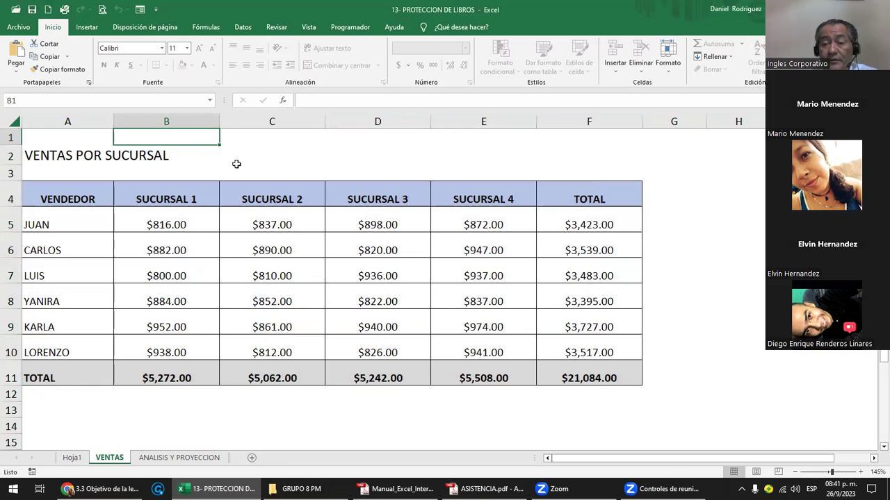
click(242, 28)
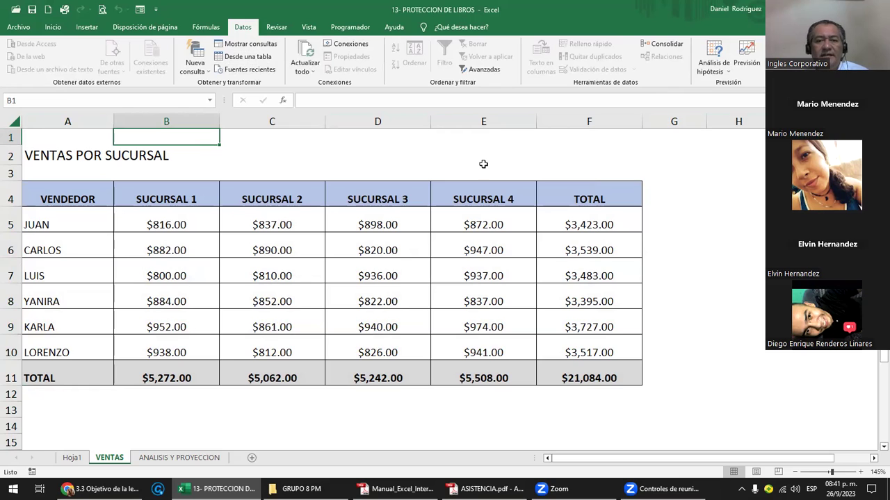
Try deleting A4:F11 and pasting F5's $3,423.00 total into H5; protection refuses both
drag(101, 203, 588, 372)
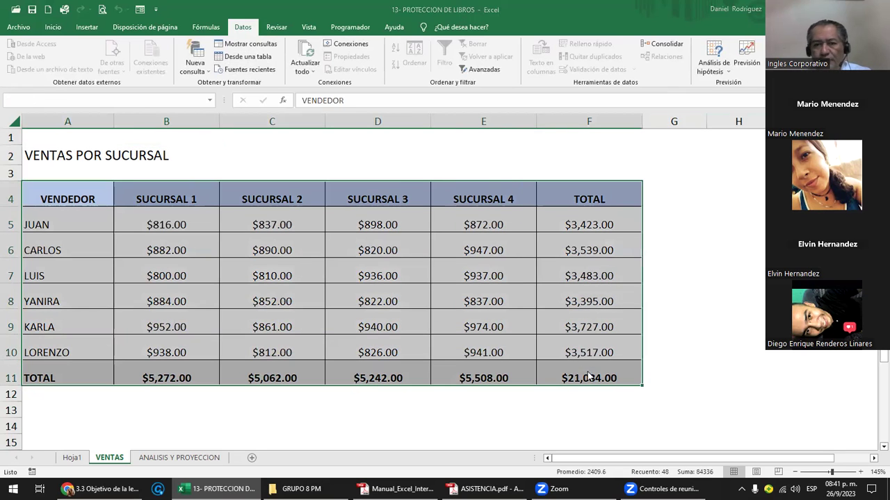
key(Delete)
click(450, 276)
click(611, 224)
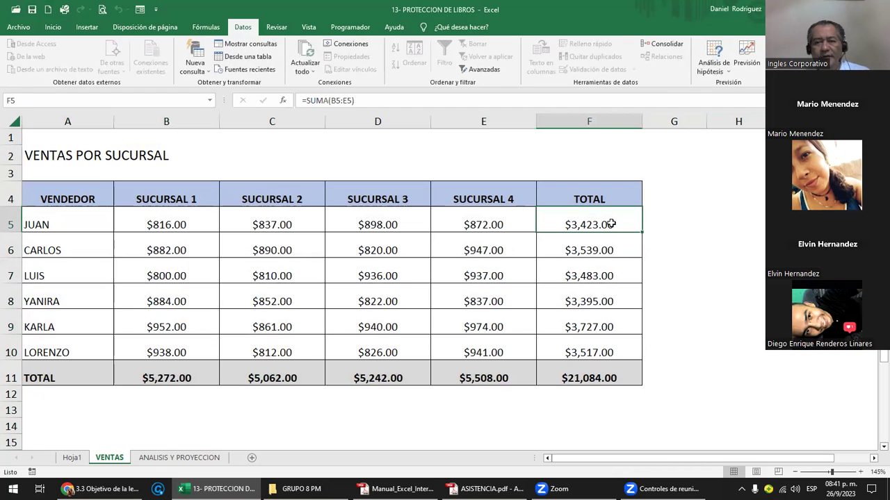
key(ctrl+c)
key(Right)
key(Right)
key(Right)
key(Left)
key(ctrl+v)
key(Return)
key(ctrl+v)
key(Return)
key(Escape)
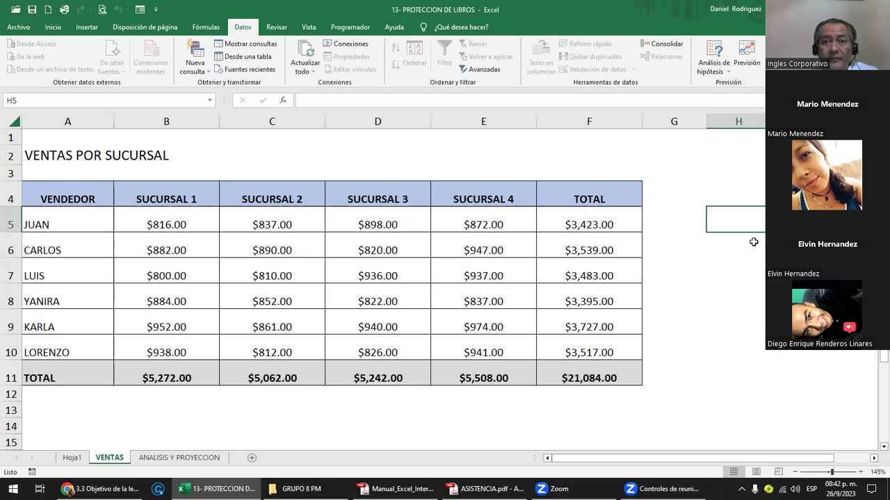
click(198, 459)
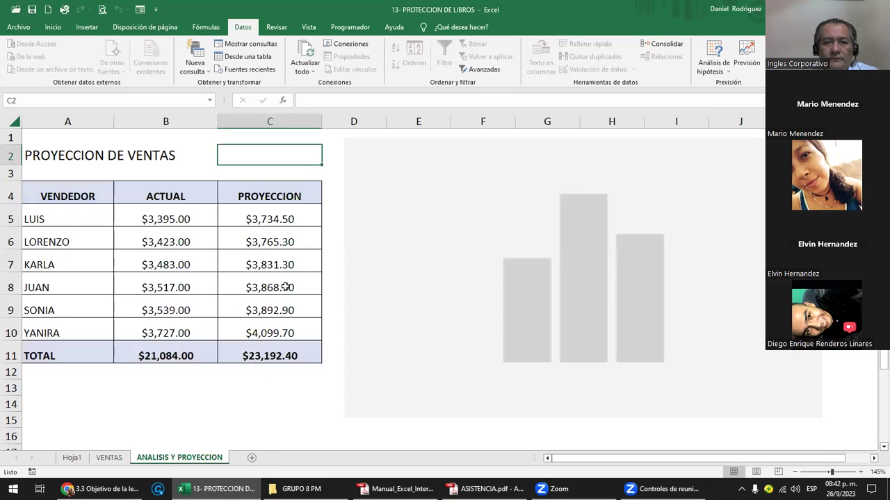
click(312, 238)
key(Delete)
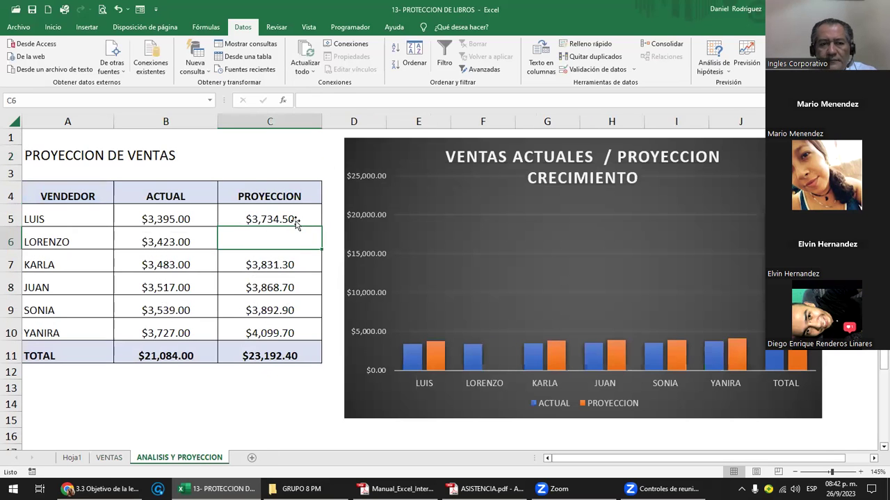
click(293, 215)
key(Delete)
click(292, 267)
key(Delete)
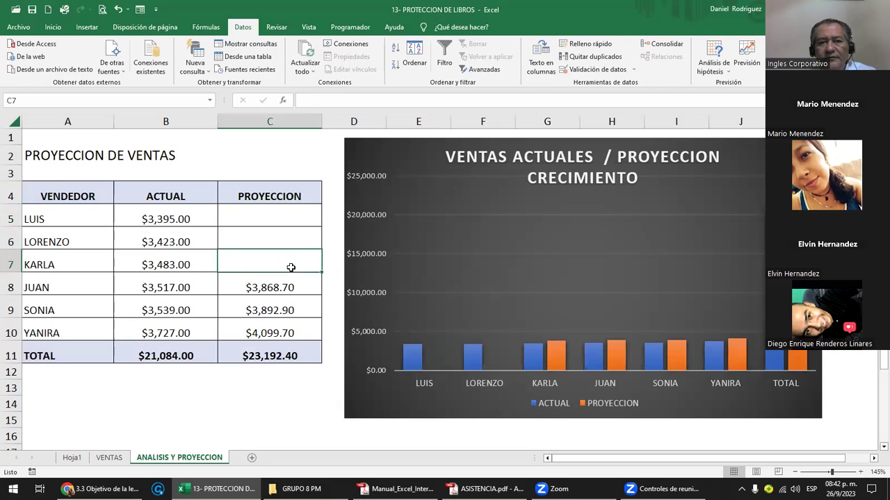
click(292, 290)
key(ctrl+z)
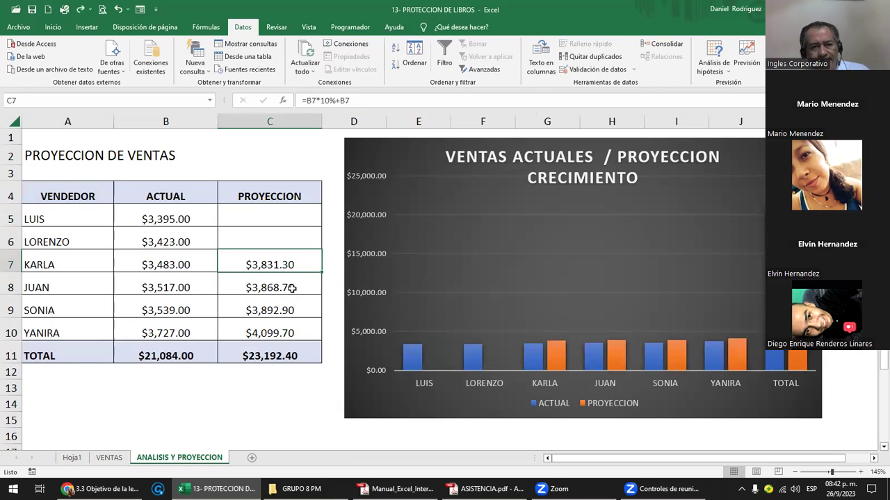
key(ctrl+z)
key(Down)
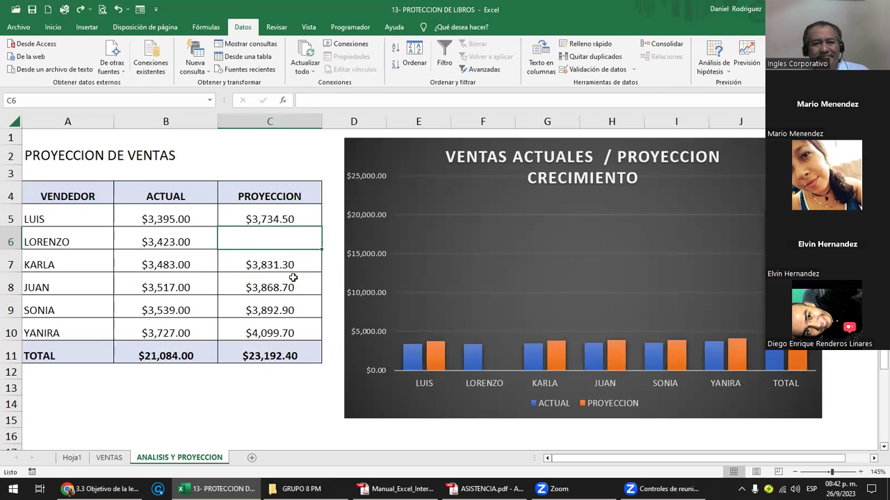
key(ctrl+z)
click(114, 463)
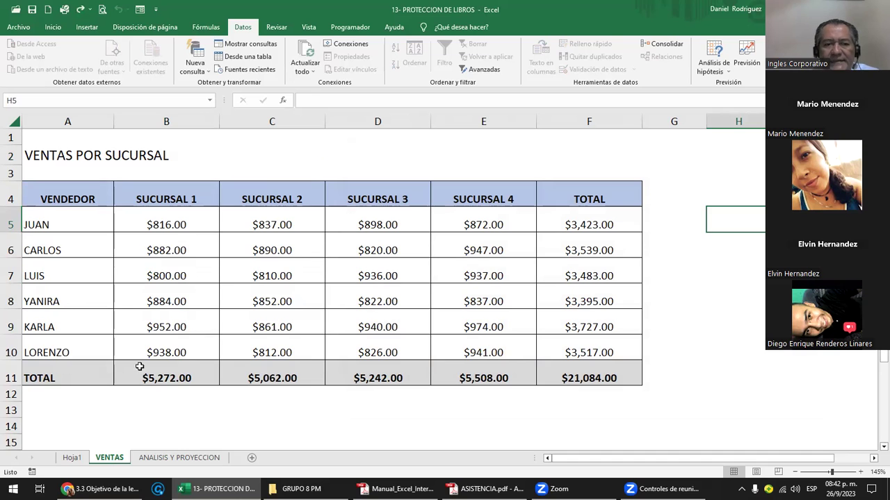
Flip between VENTAS and ANALISIS Y PROYECCION, turn on Mostrar todos los comentarios, then go to Hoja1
click(175, 459)
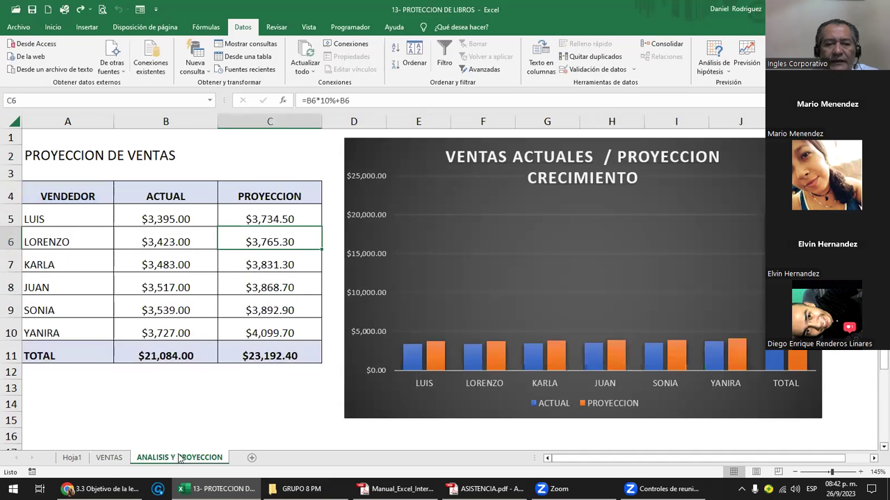
click(112, 458)
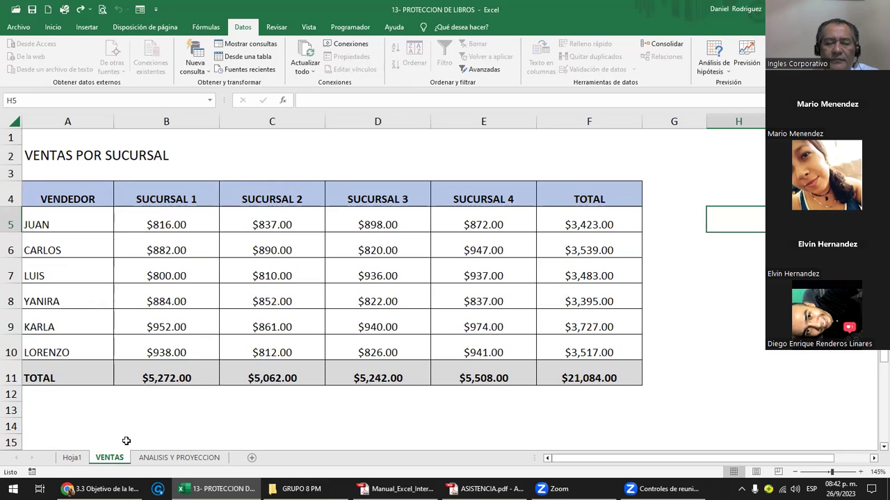
click(140, 423)
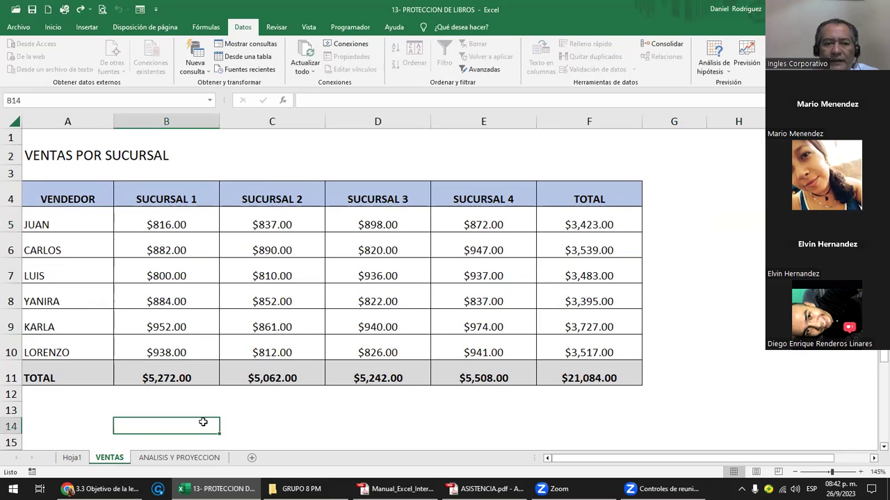
click(166, 459)
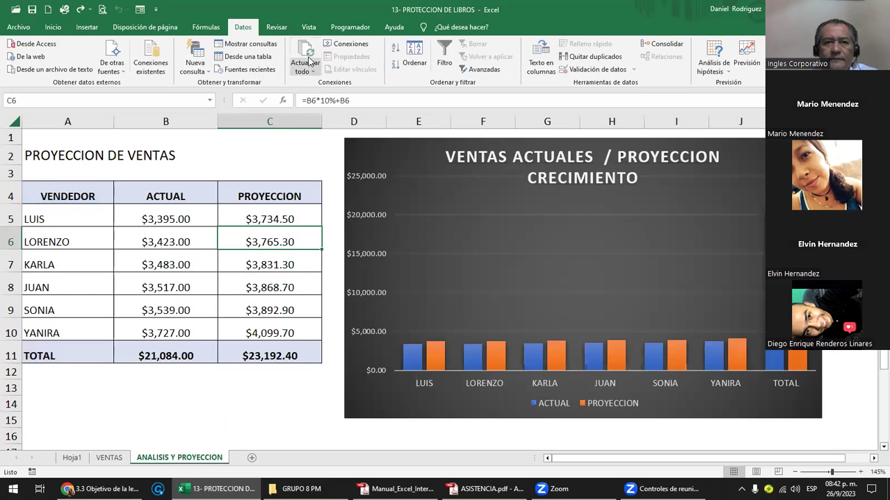
click(277, 27)
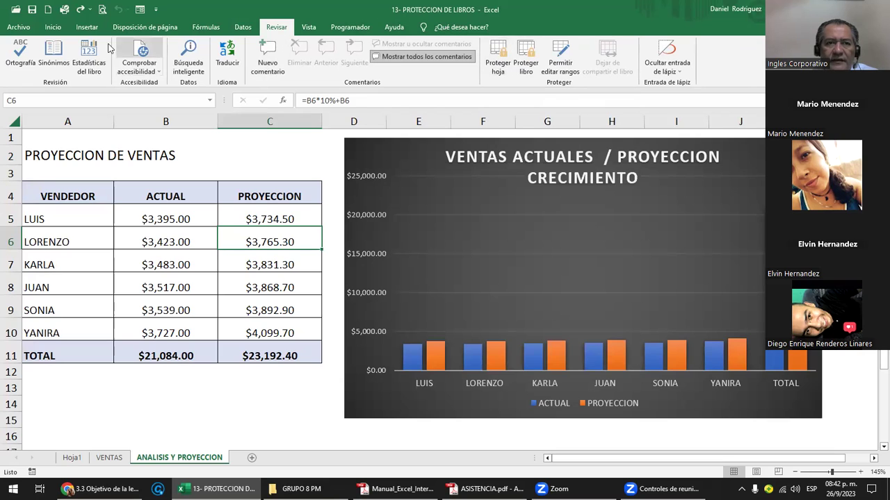
click(390, 59)
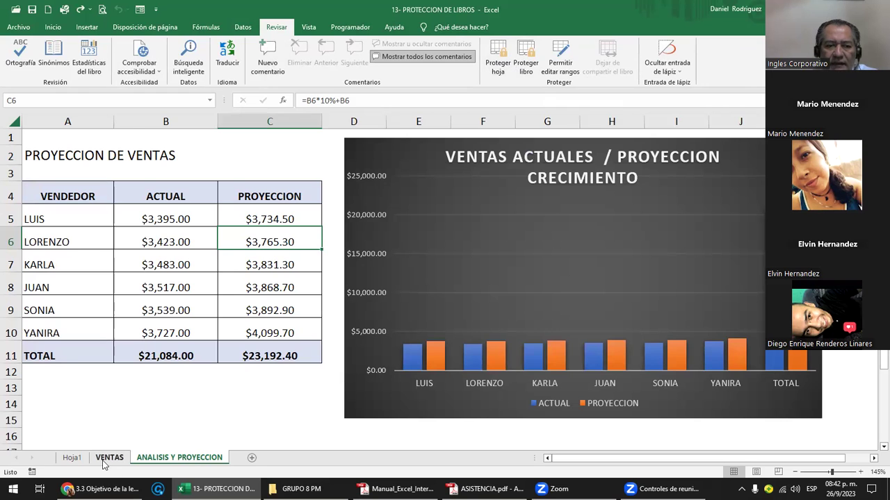
click(72, 458)
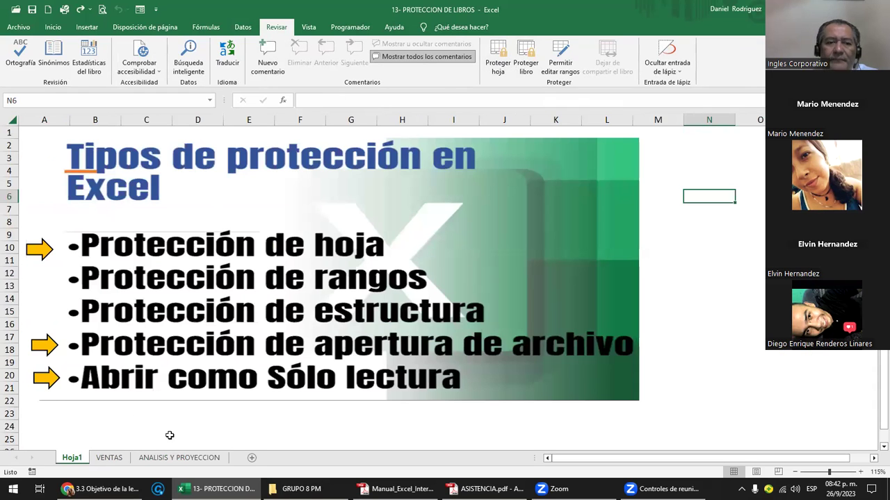
Cycle the sheet tabs back to VENTAS and select the header row A4:F4 and TOTAL row A11:F11
click(179, 458)
click(72, 458)
click(108, 458)
click(178, 458)
click(110, 458)
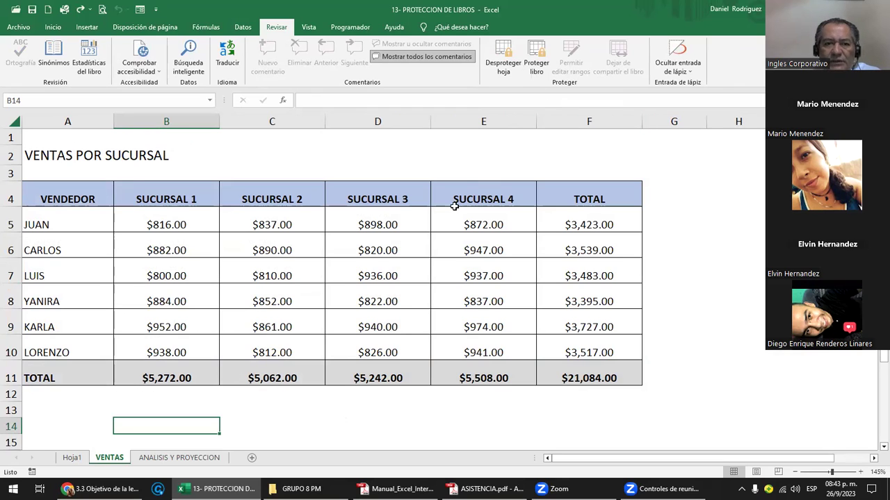
drag(98, 207, 584, 200)
drag(70, 373, 614, 377)
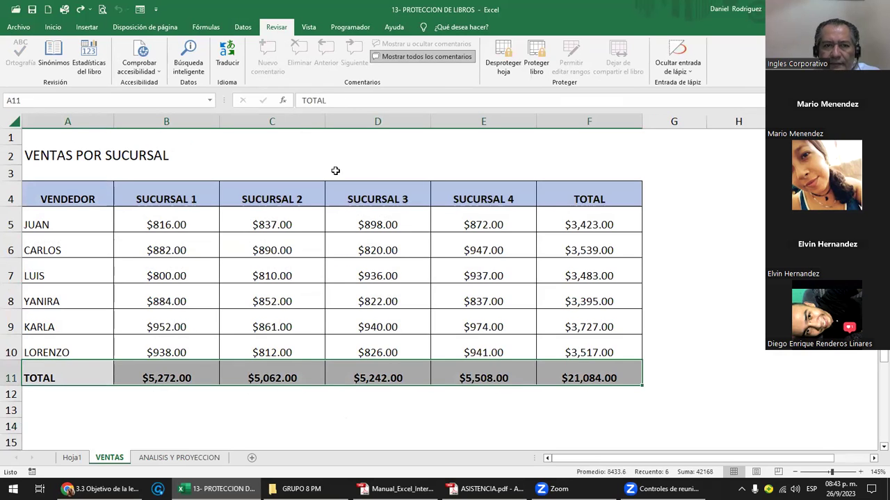
Select F5, close the workbook with Ctrl+W without saving, and reopen it from the desktop
click(54, 28)
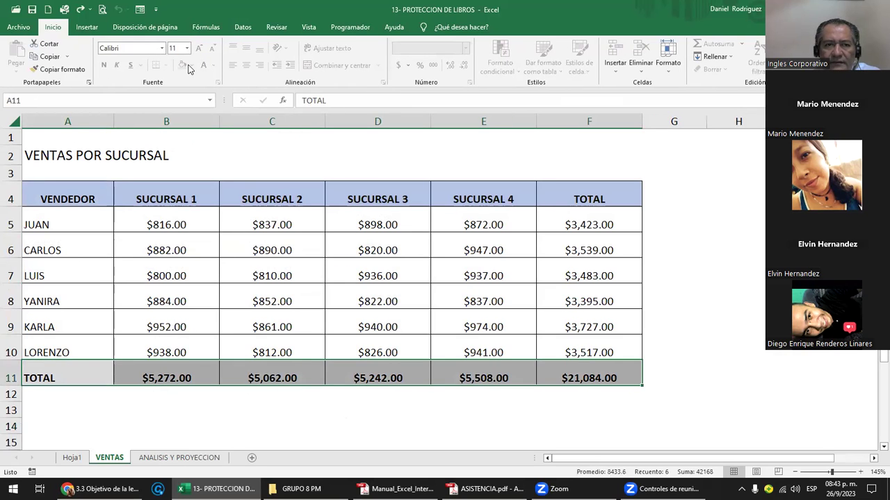
click(579, 212)
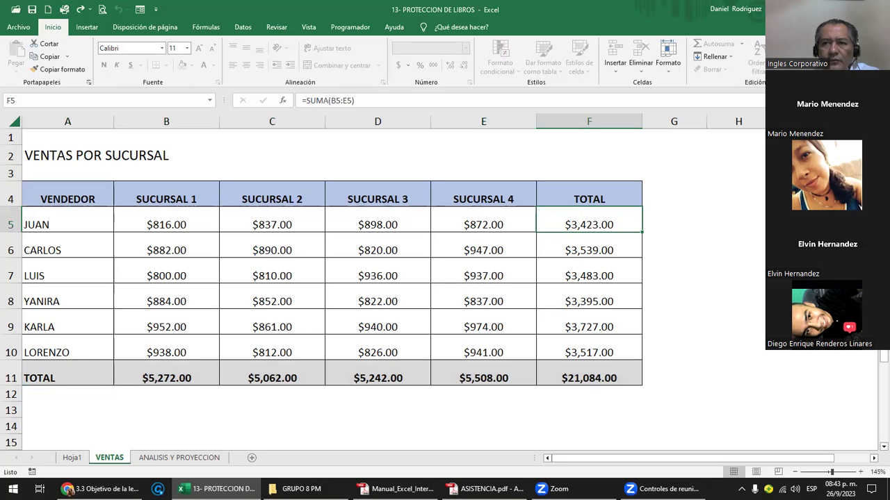
key(ctrl+w)
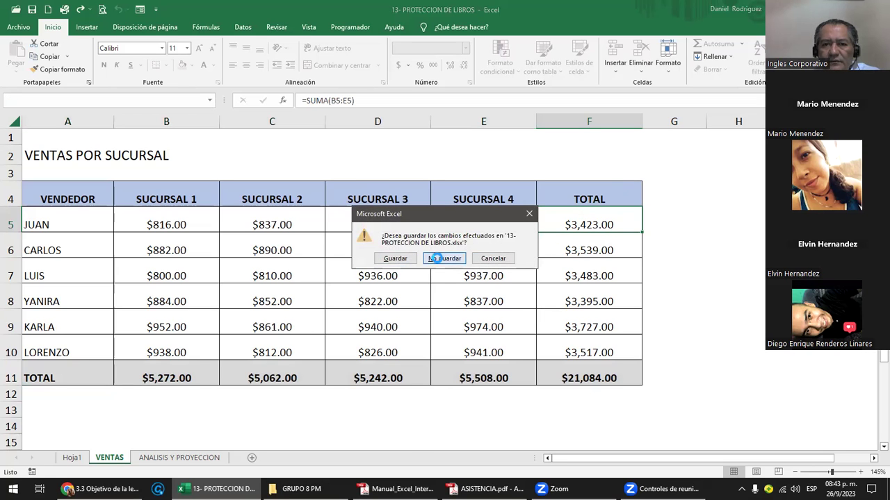
click(435, 258)
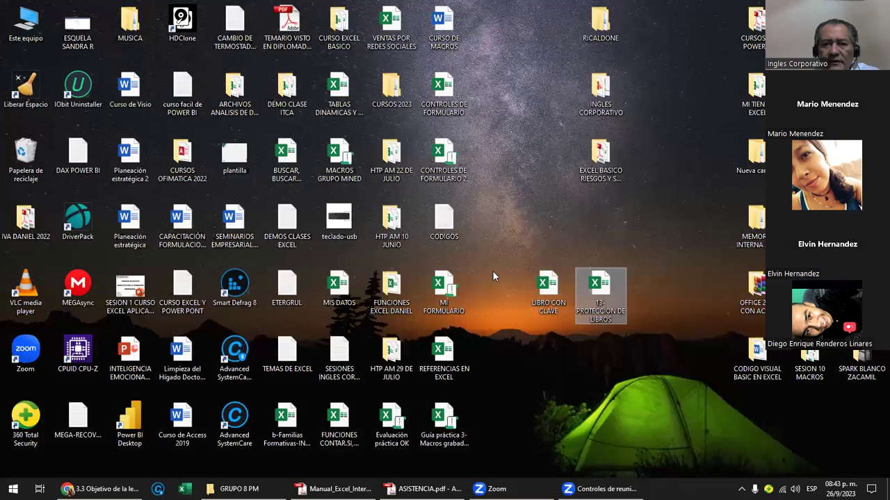
double_click(602, 312)
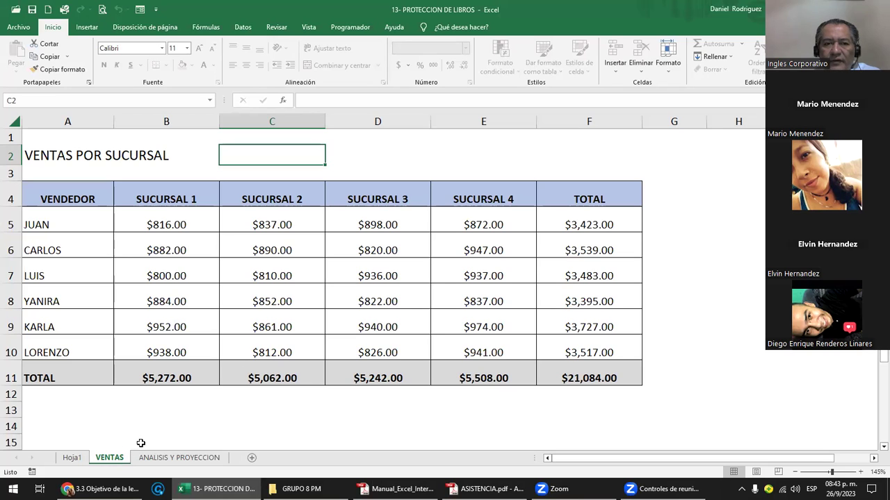
drag(65, 378, 576, 376)
key(Delete)
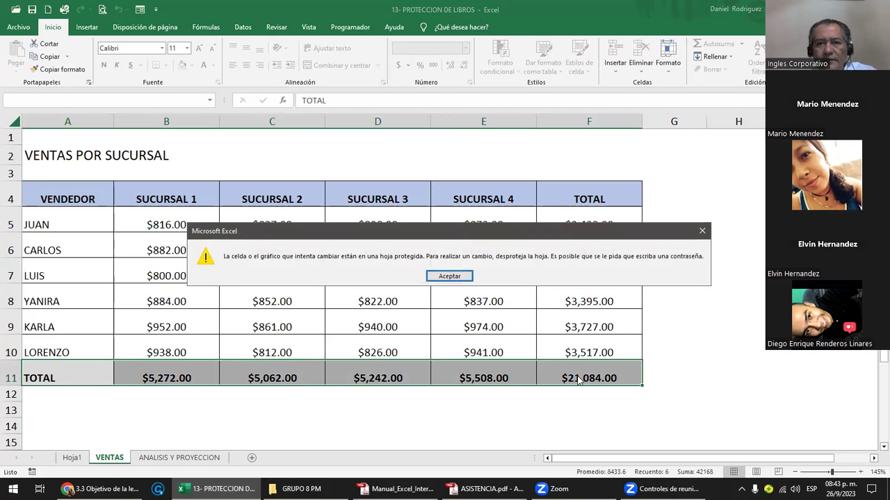
key(Return)
click(503, 226)
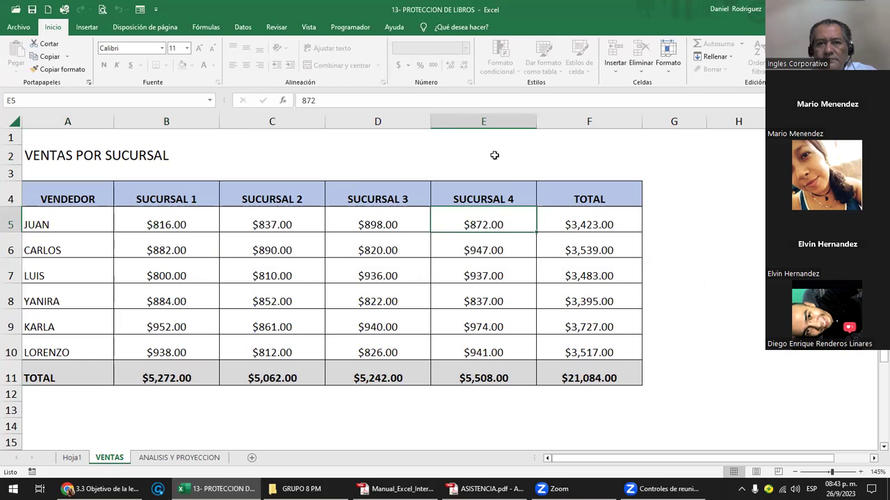
click(170, 221)
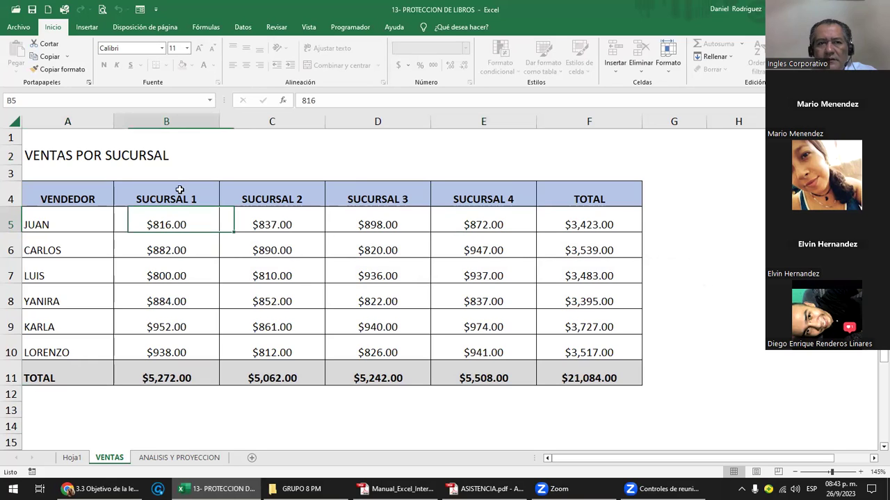
click(275, 27)
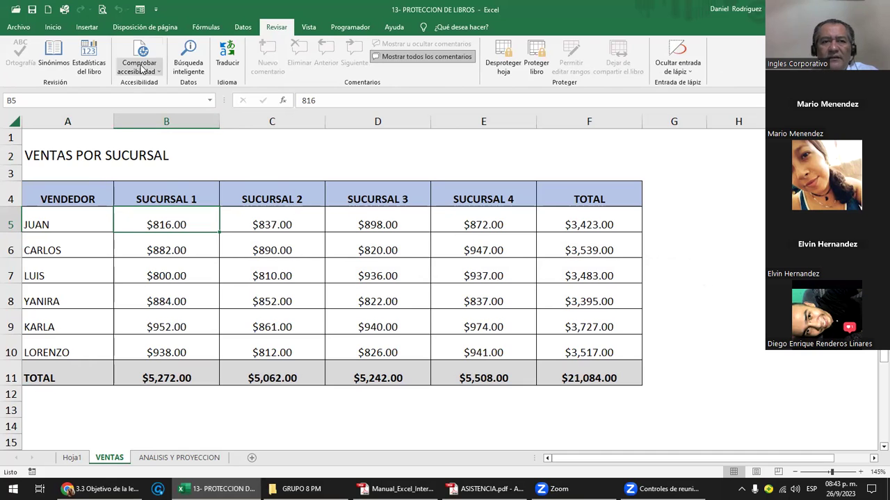
click(206, 27)
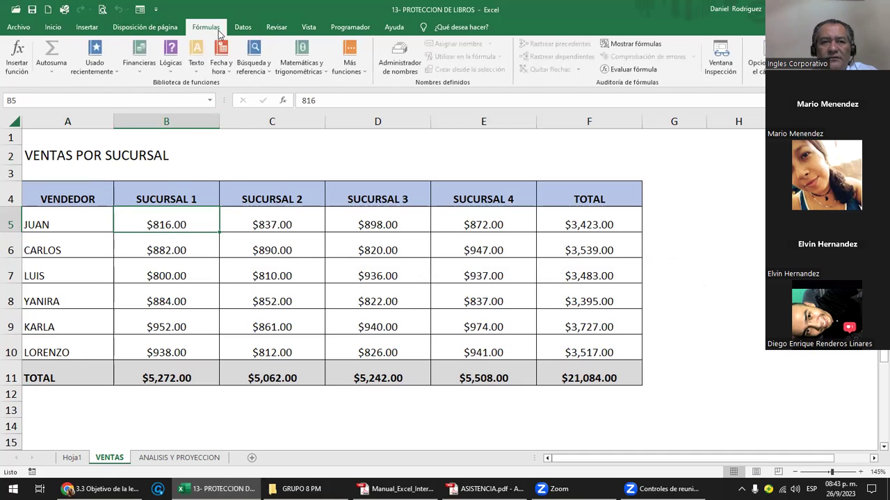
right_click(10, 276)
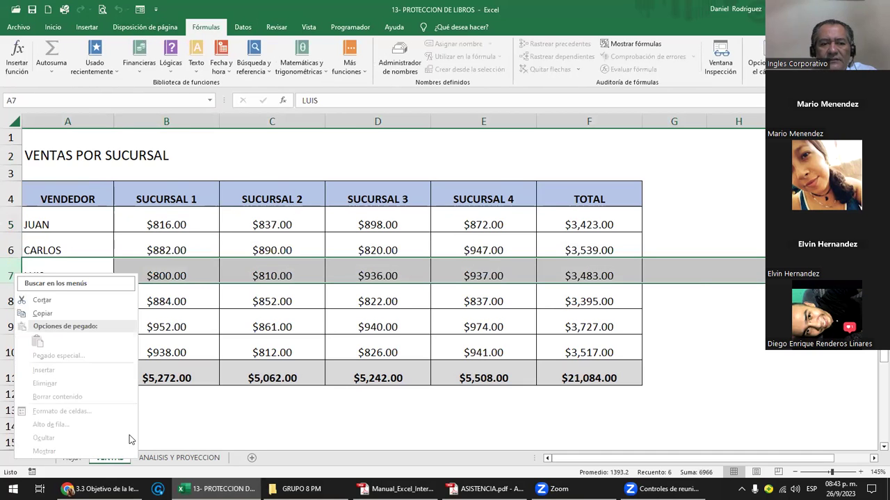
right_click(192, 458)
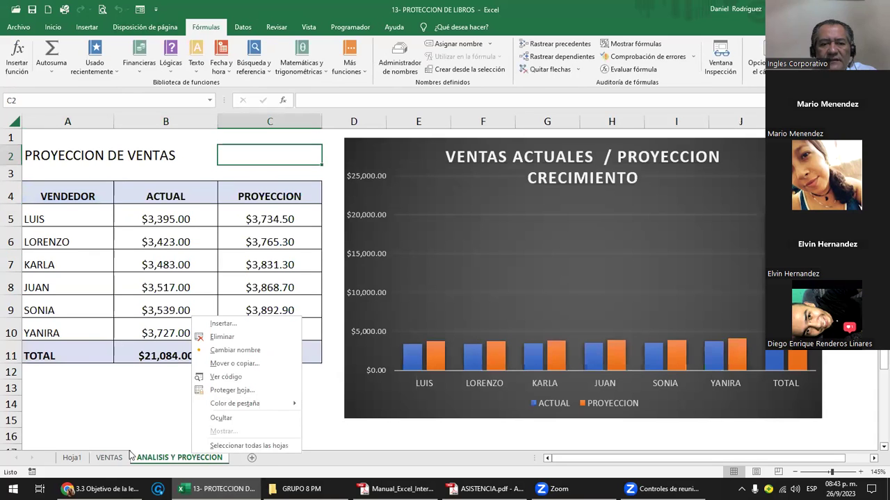
right_click(118, 462)
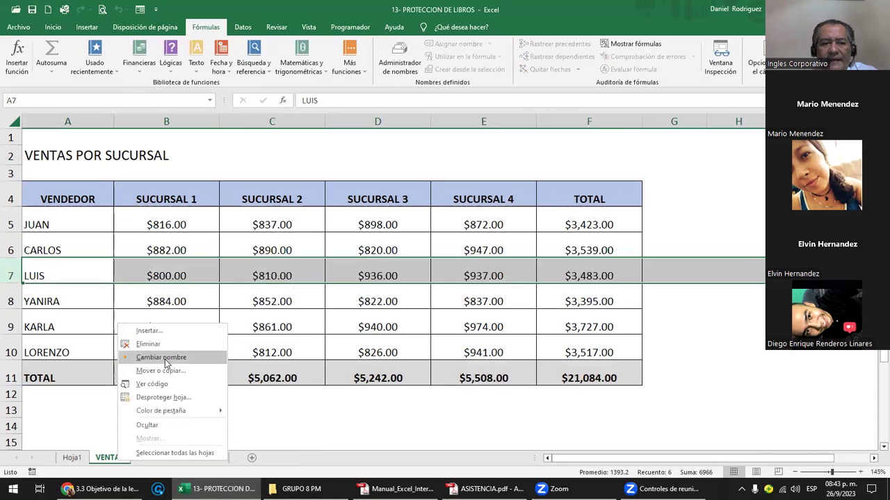
click(304, 420)
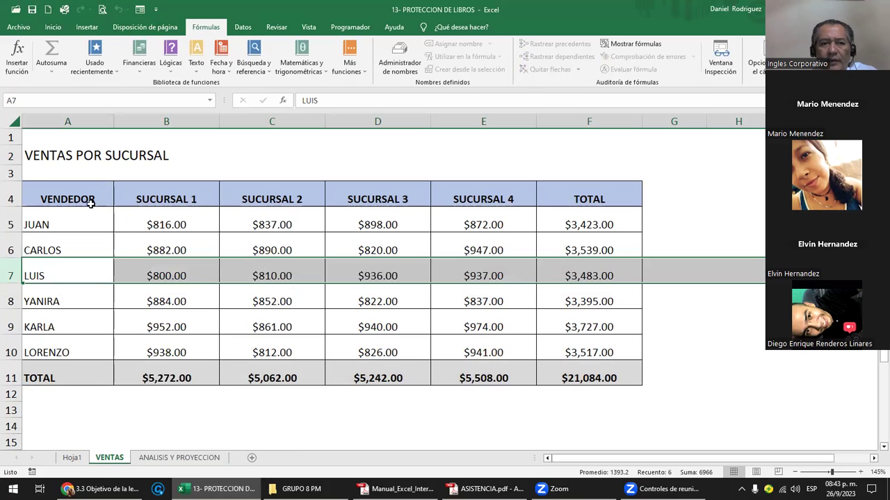
click(91, 203)
click(274, 27)
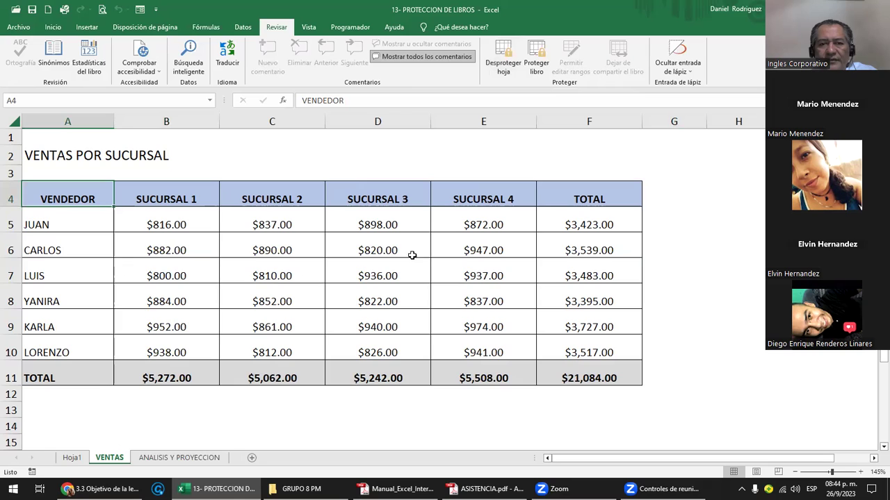
Remove the VENTAS sheet protection through Desproteger hoja by entering its password
click(504, 67)
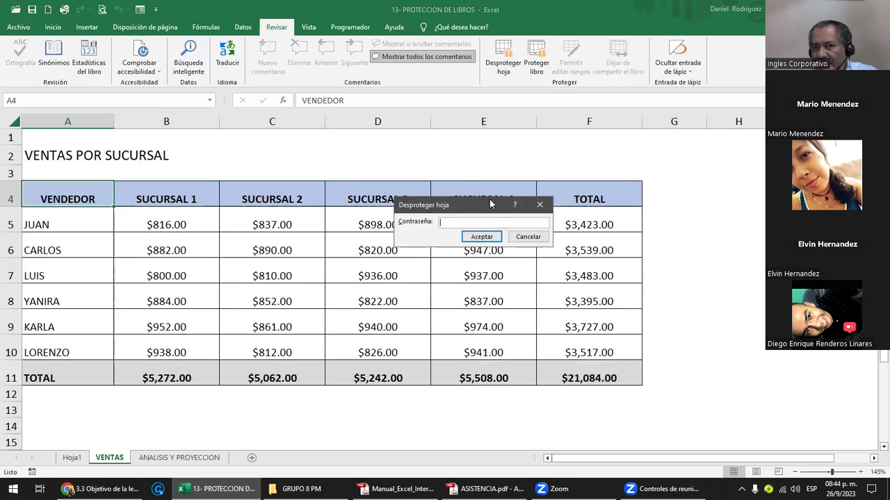
drag(489, 199, 765, 215)
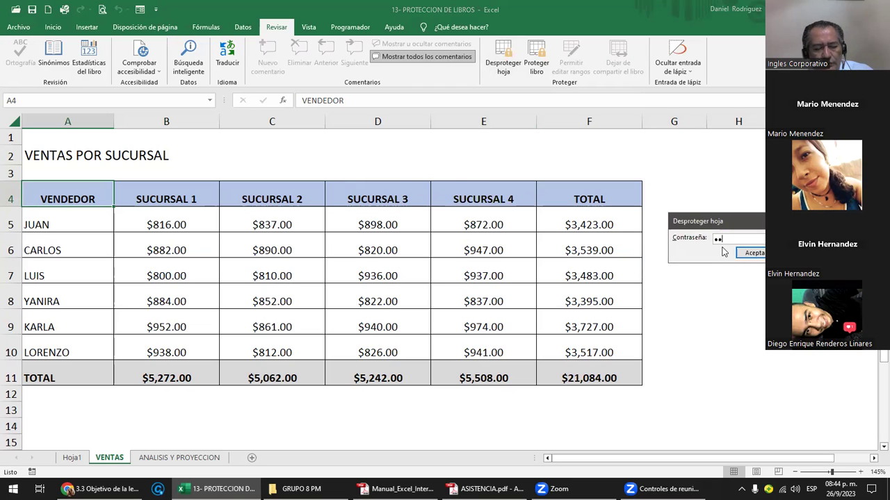
key(Return)
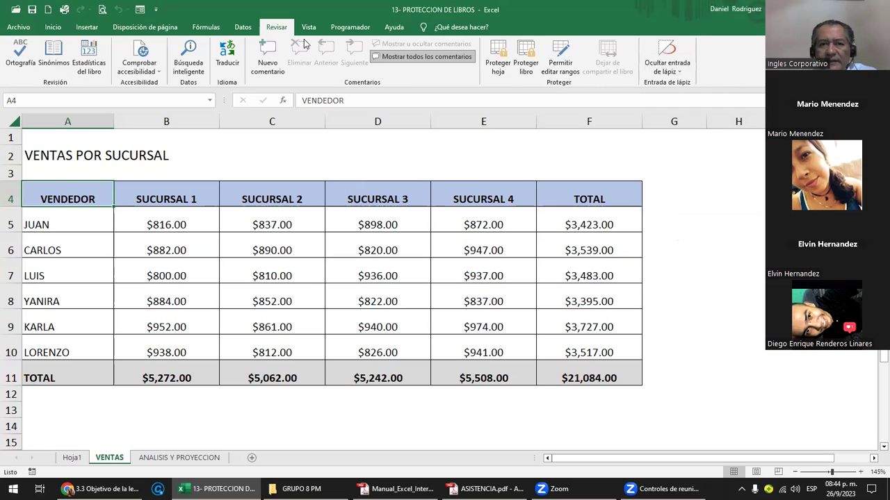
Confirm through the sheet and column context menus that VENTAS is now unprotected
right_click(108, 461)
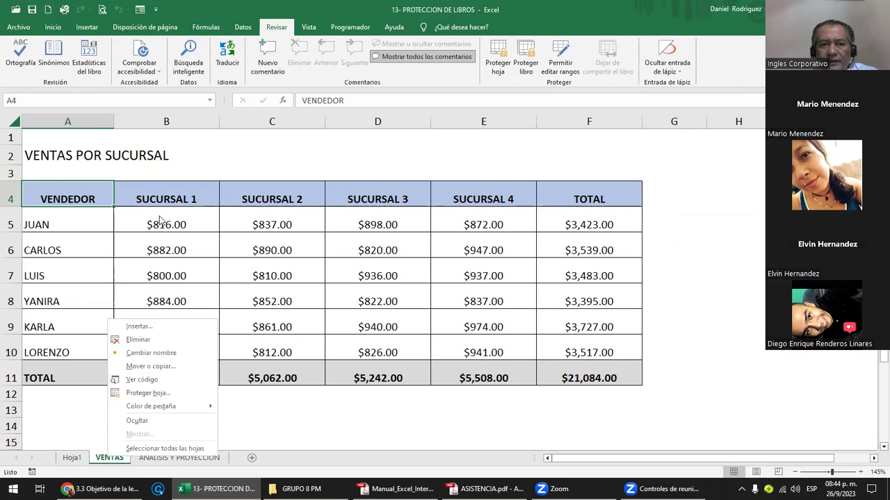
right_click(157, 125)
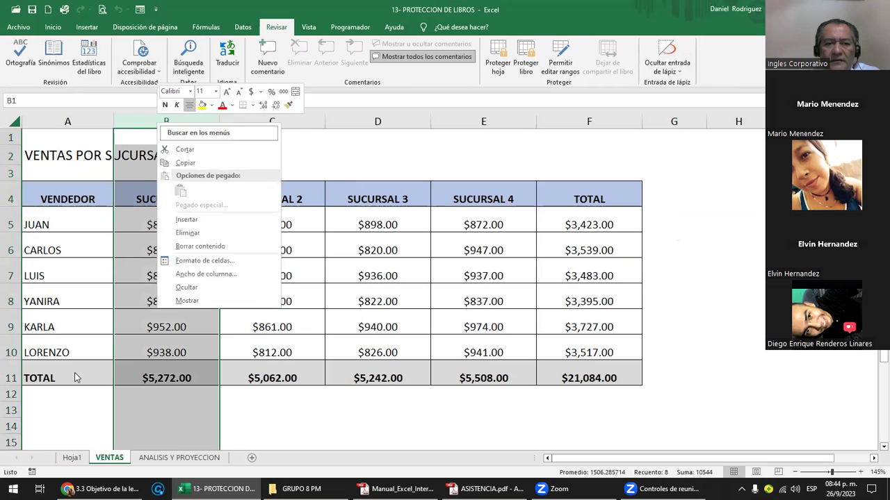
key(Escape)
Copy the F9 total formula into H9, then delete it and cancel the copy
click(440, 382)
click(625, 319)
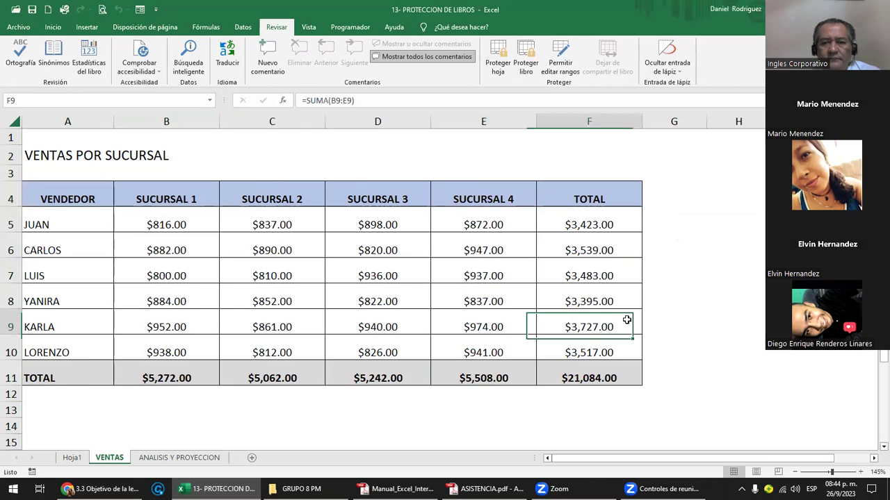
key(ctrl+c)
key(Right)
key(Right)
key(ctrl+v)
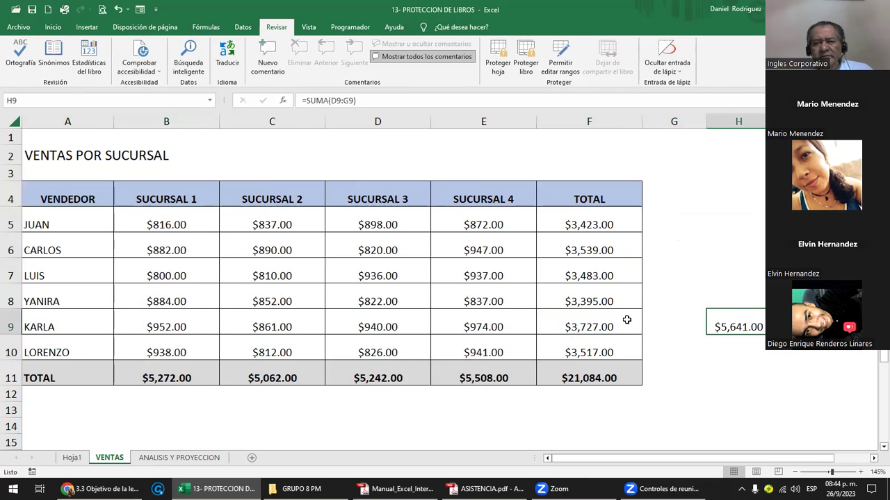
key(Left)
key(Right)
key(Delete)
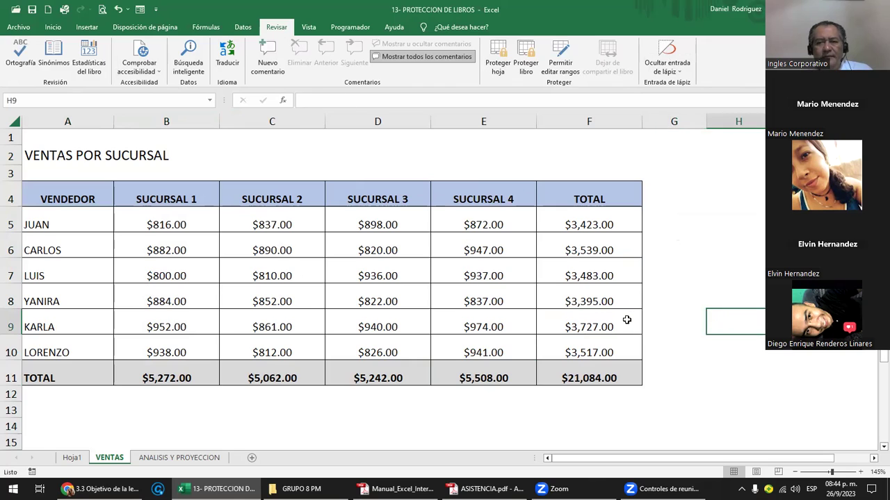
key(Left)
key(Left)
key(ctrl+c)
key(Right)
key(Right)
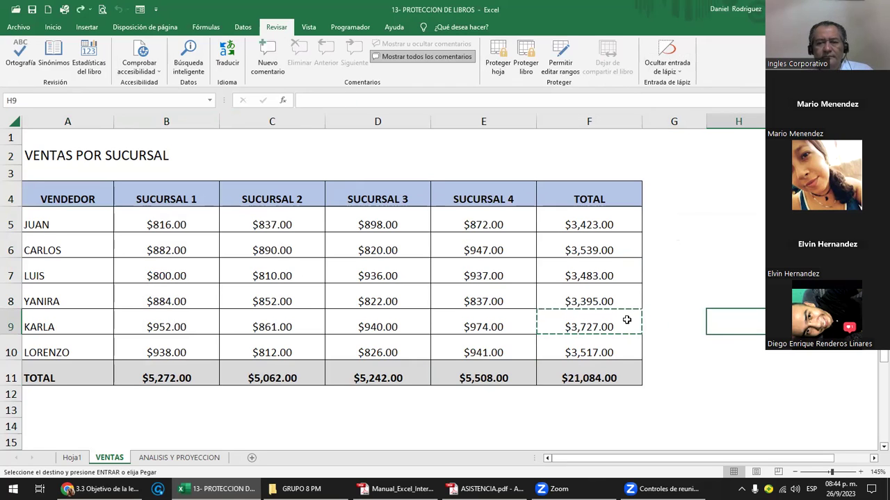
key(Escape)
Fill the TOTAL row A11:F11 yellow from Inicio > Color de relleno
drag(55, 371, 649, 391)
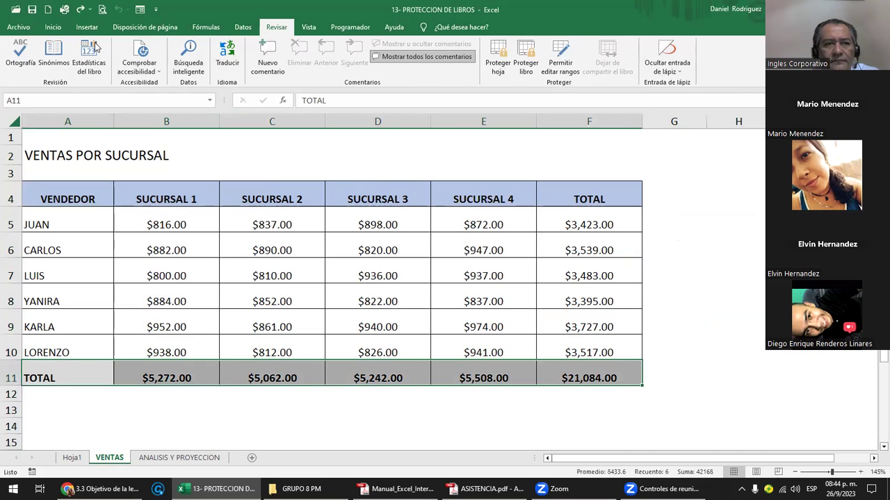
click(53, 27)
click(182, 64)
click(479, 417)
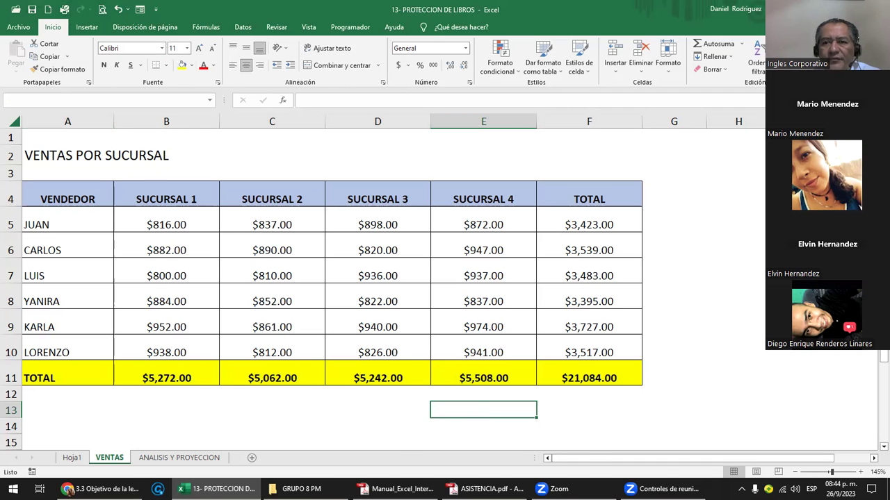
key(alt+F4)
double_click(602, 312)
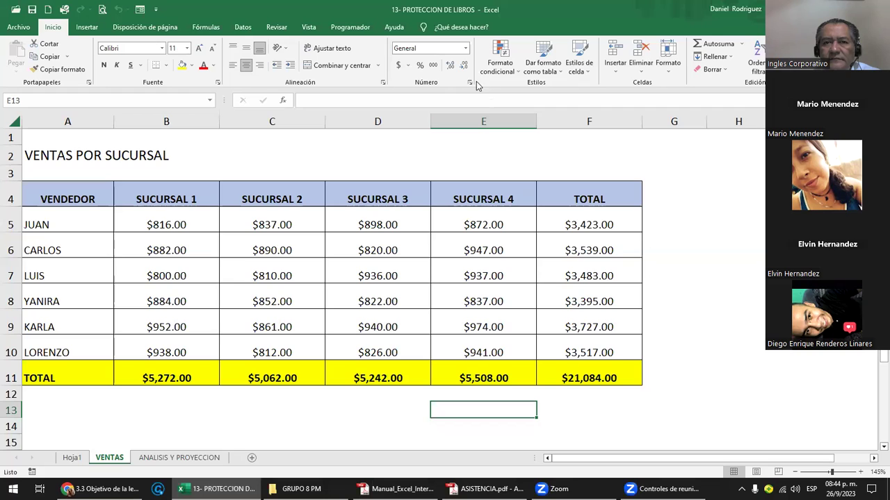
click(319, 252)
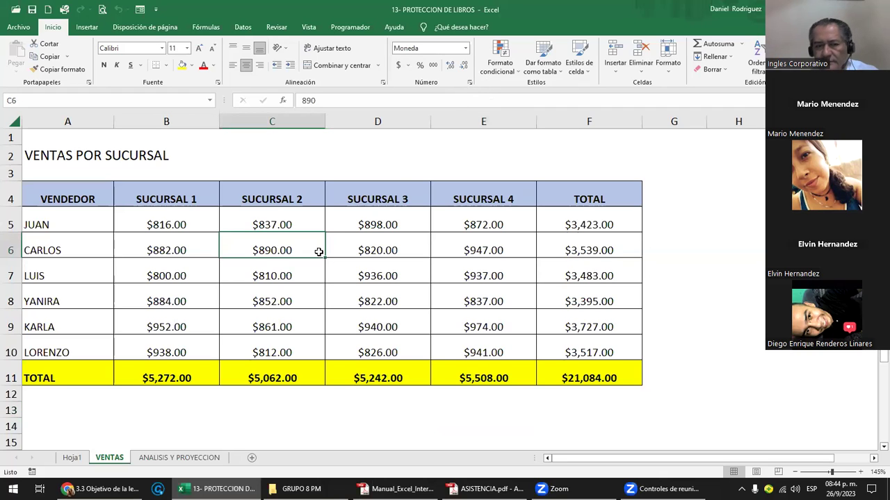
key(Delete)
click(375, 250)
key(Delete)
click(489, 250)
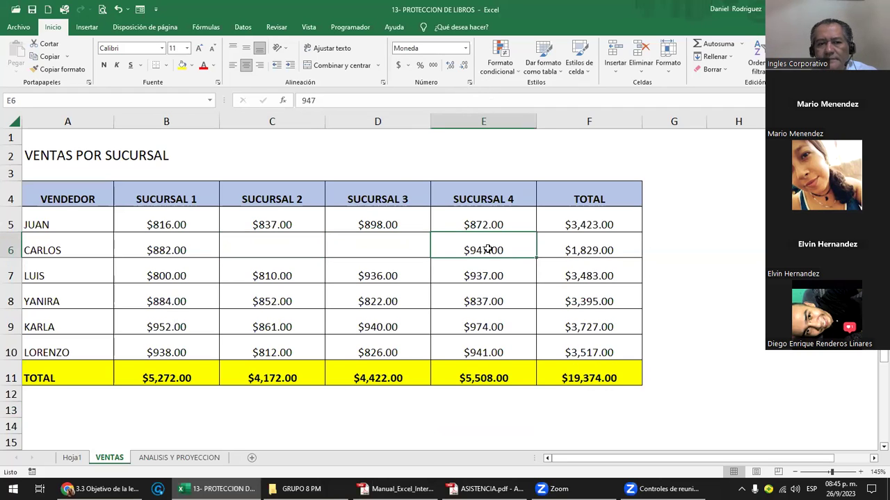
key(Delete)
click(587, 250)
key(Delete)
click(497, 276)
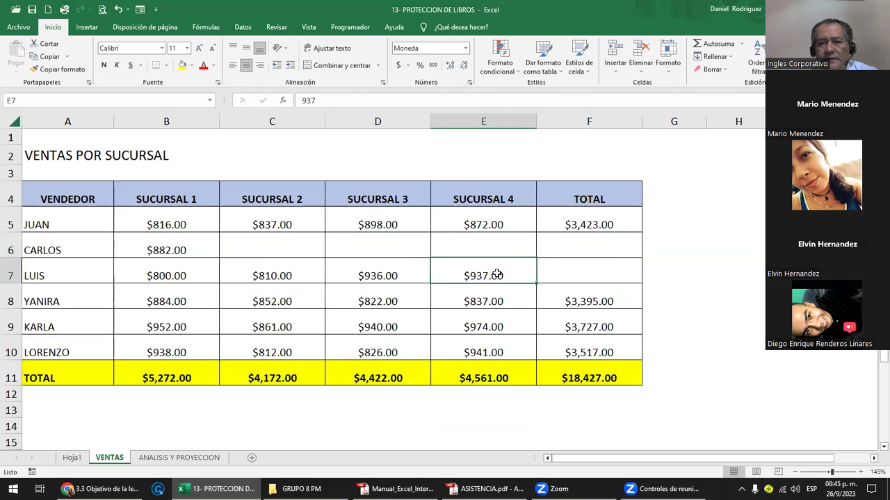
key(ctrl+z)
key(ctrl+z)
key(ctrl+z)
key(ctrl+z)
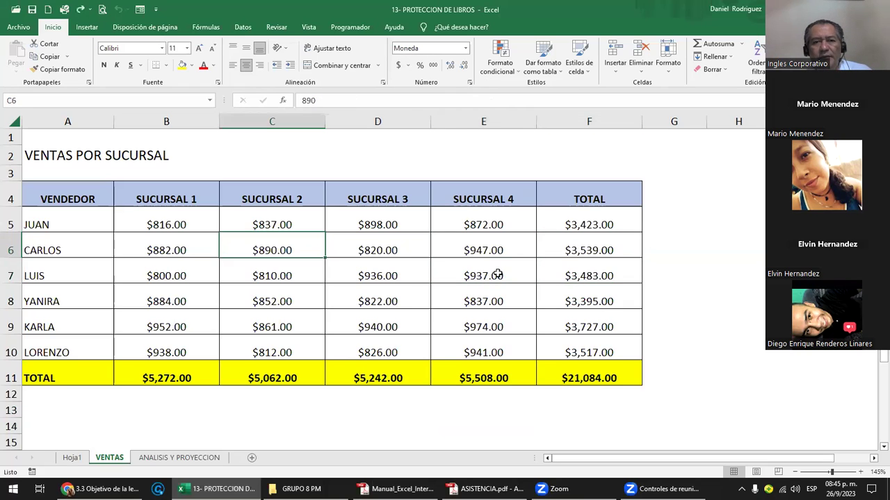
click(277, 28)
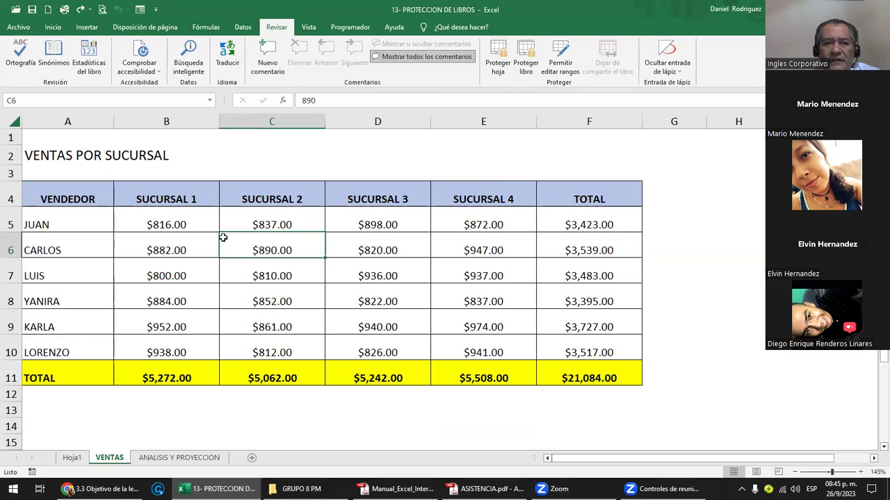
Protect VENTAS allowing Formato de celdas, columnas and filas, Ordenar and Usar Autofiltro
click(497, 60)
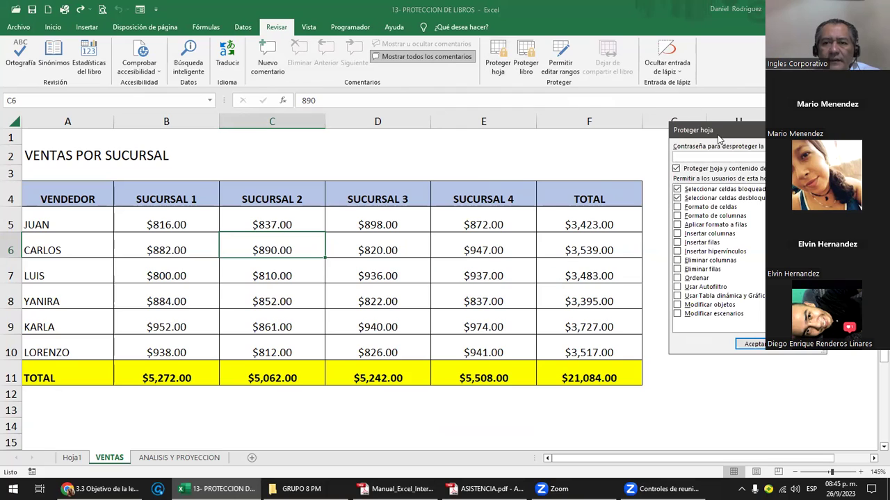
drag(721, 133, 707, 179)
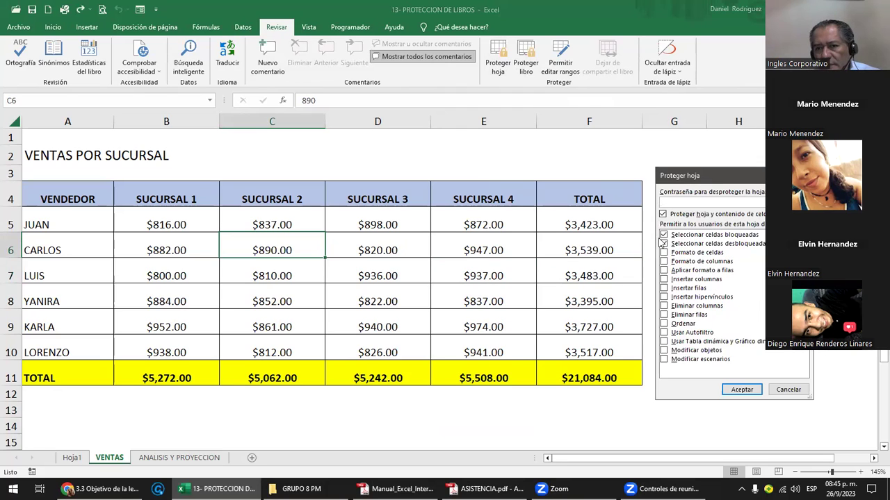
drag(719, 180, 734, 146)
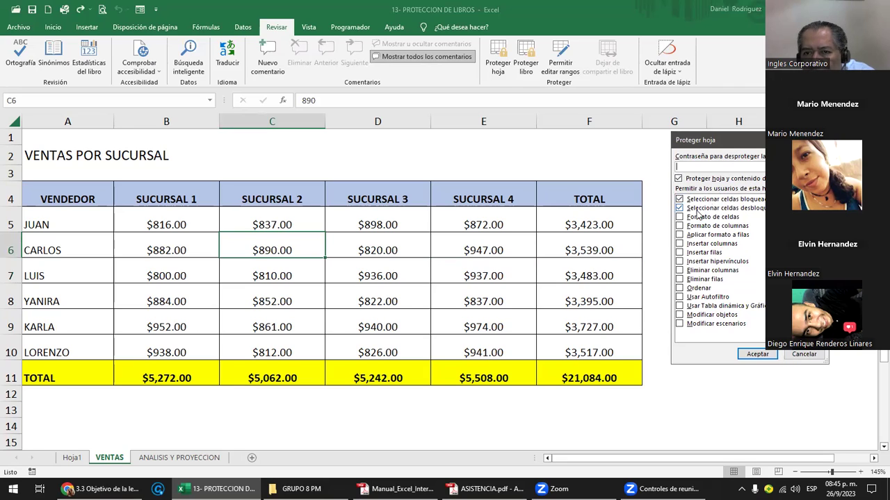
click(681, 219)
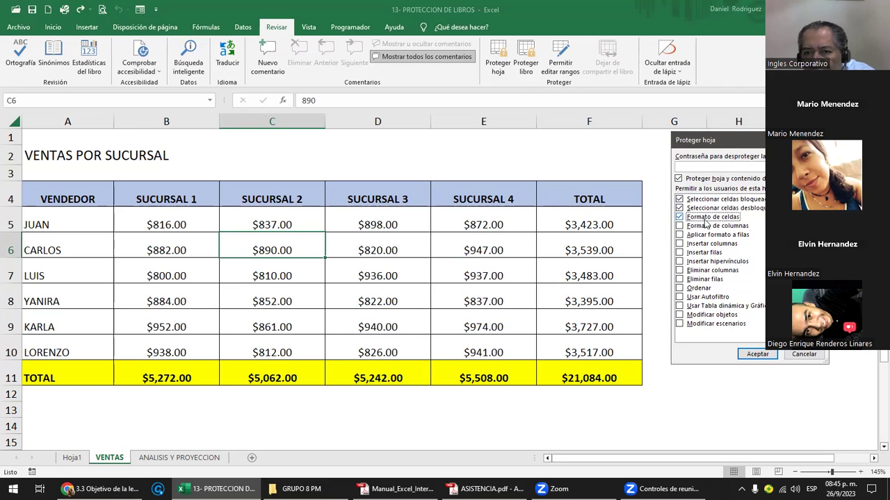
click(680, 225)
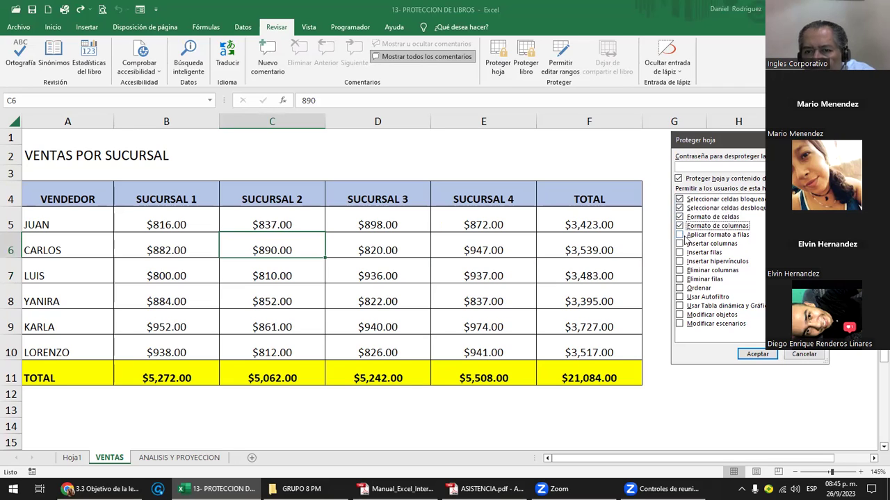
click(680, 236)
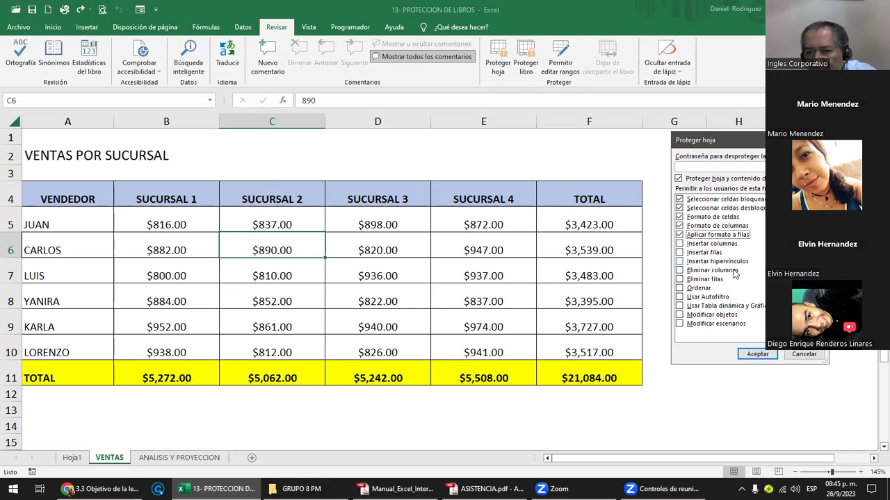
click(679, 289)
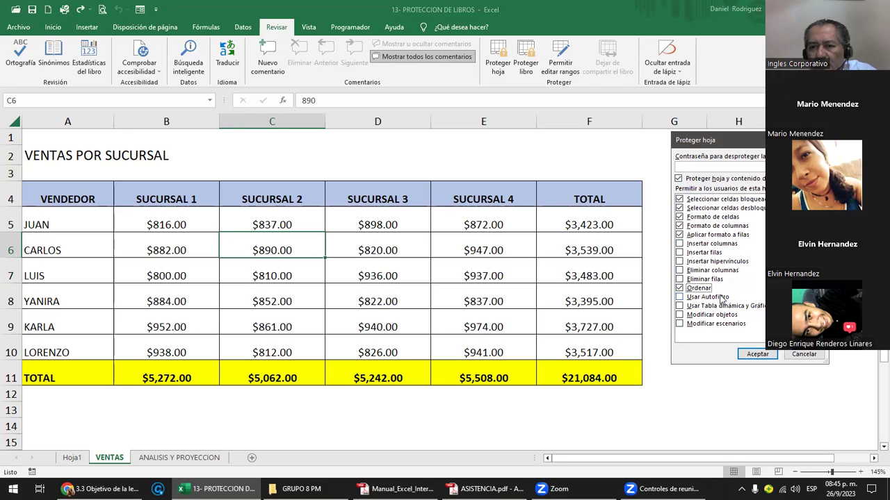
click(680, 298)
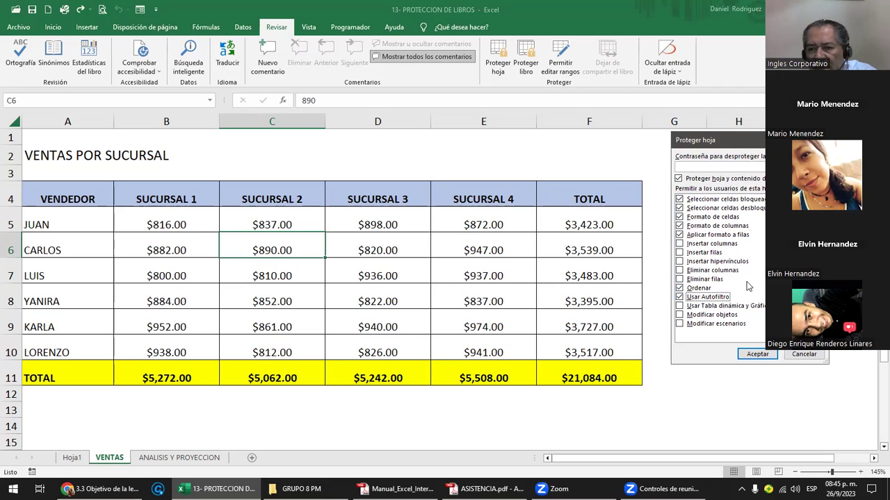
click(751, 357)
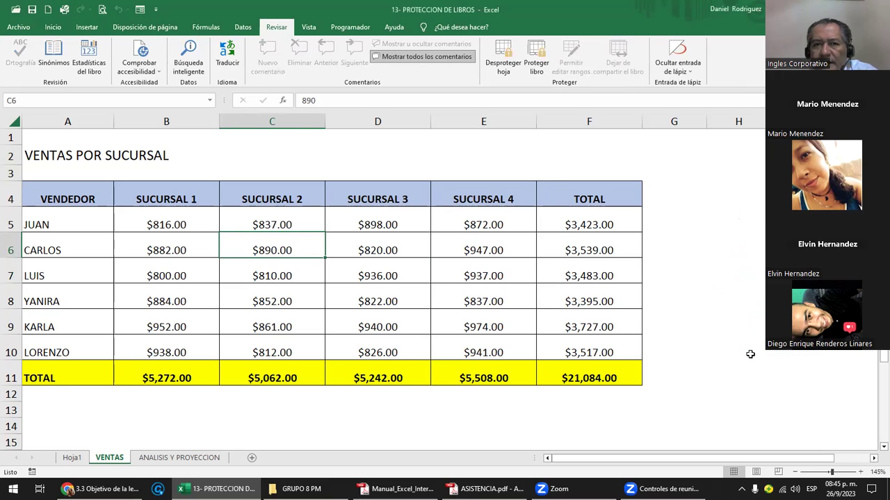
Switch to the Revisar tab and inspect the VENTAS sheet-tab options
click(504, 189)
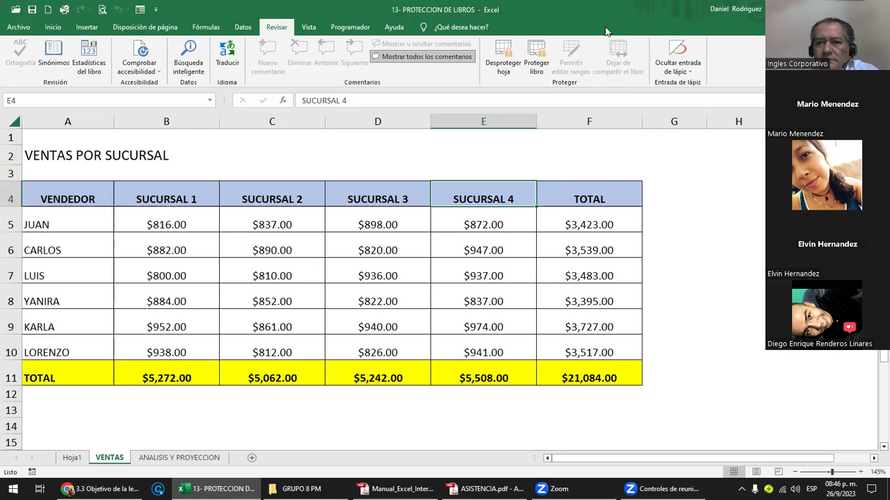
click(877, 9)
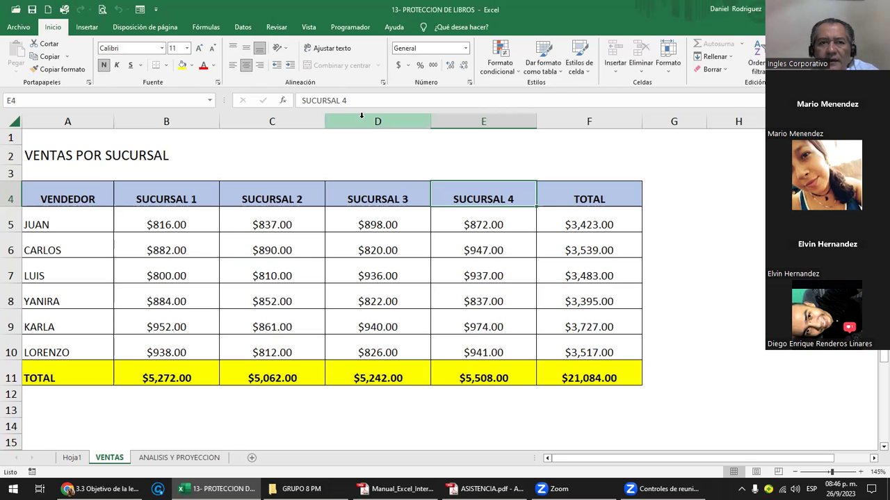
click(276, 28)
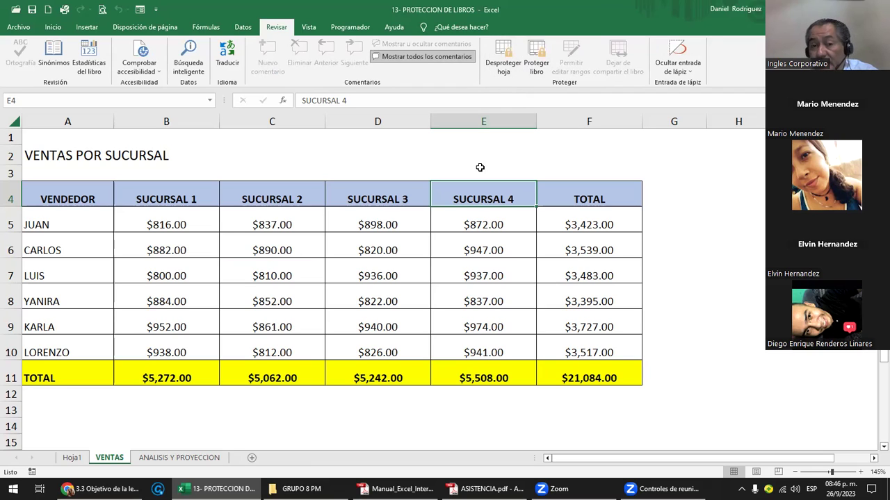
click(182, 198)
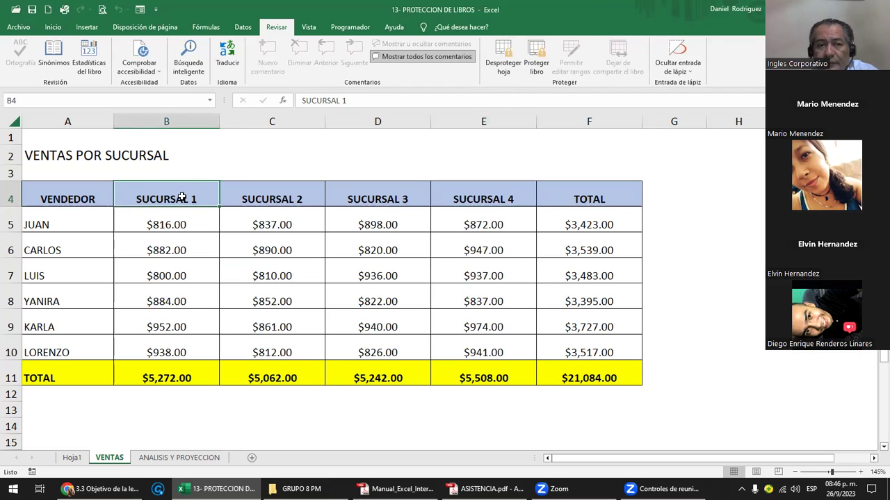
right_click(116, 464)
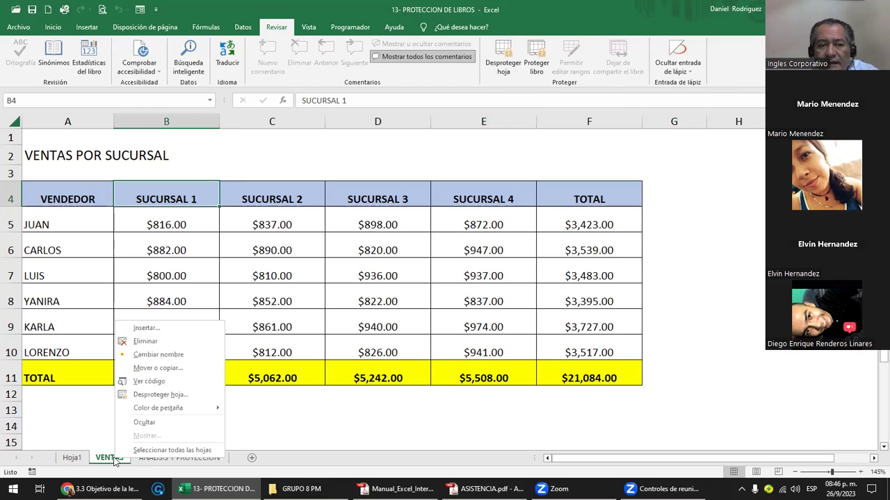
click(158, 197)
Fill the header row A4:F4 yellow, then return to the Revisar tab
drag(87, 198, 565, 196)
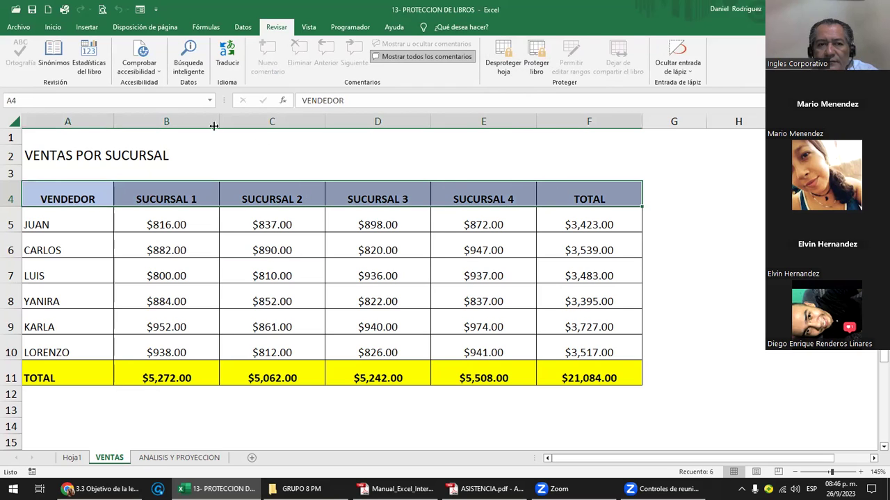
click(53, 26)
click(181, 65)
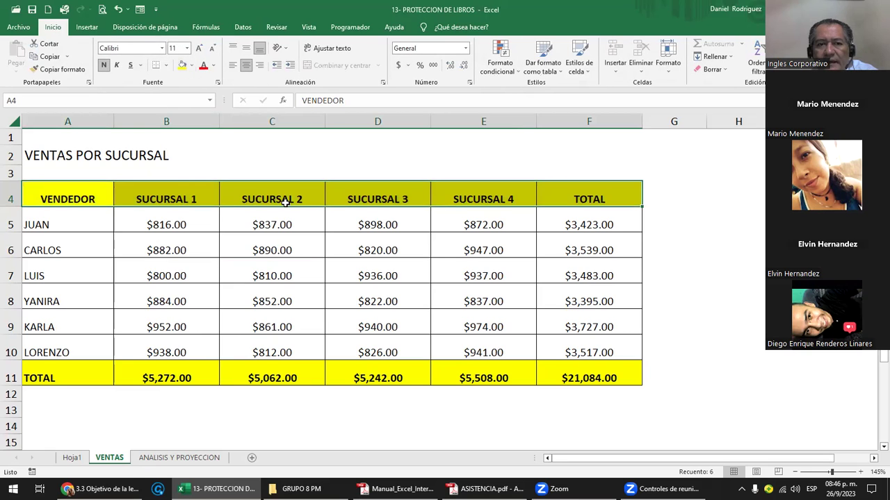
click(670, 202)
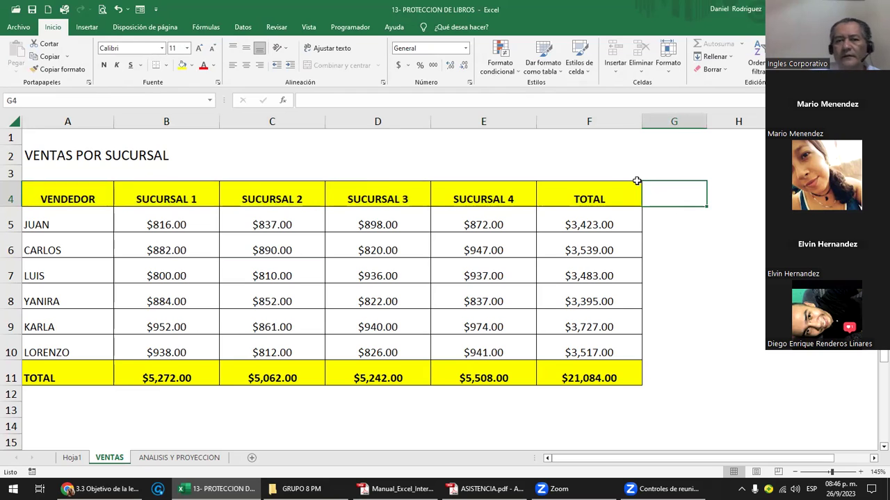
click(476, 195)
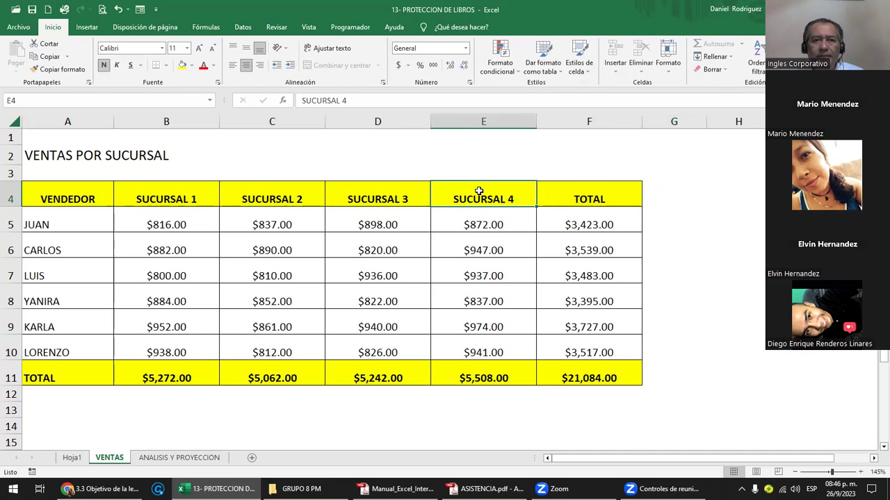
click(276, 27)
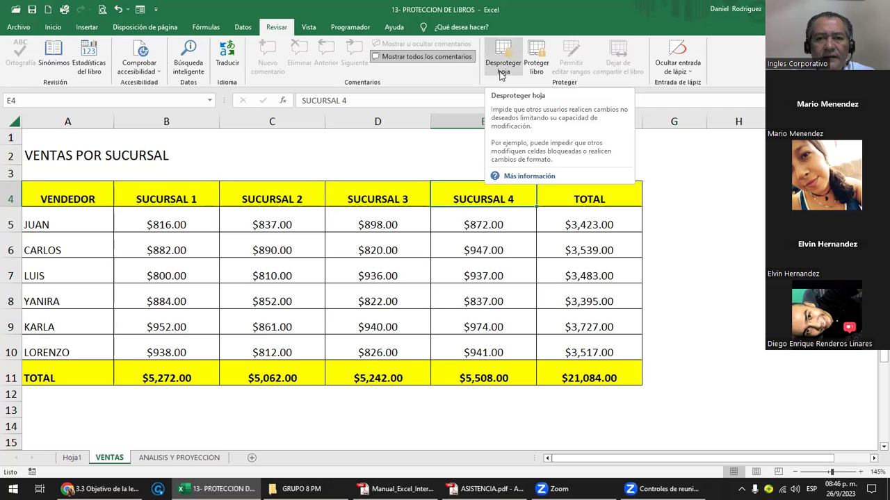
Check column E's context menu to confirm deleting it is blocked
right_click(484, 123)
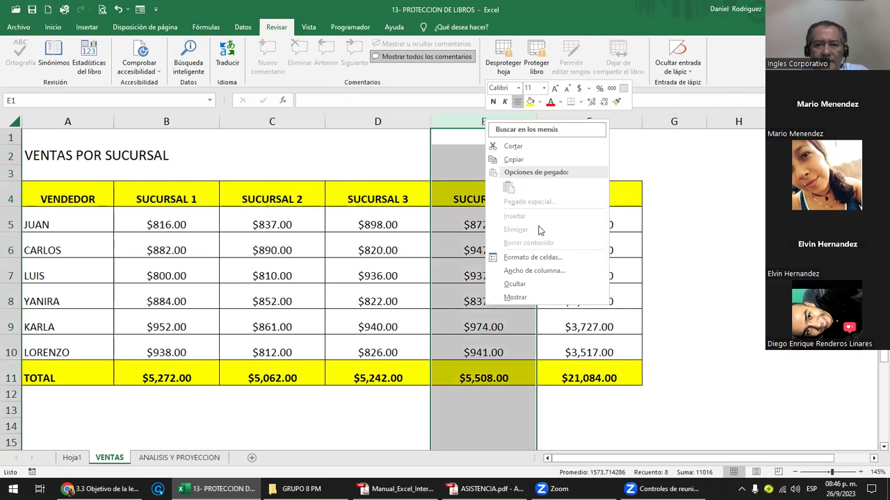
key(Escape)
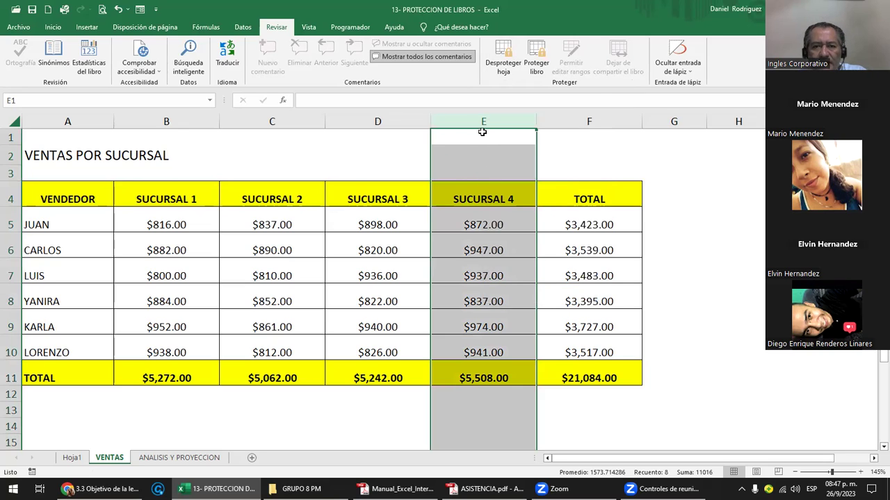
right_click(483, 124)
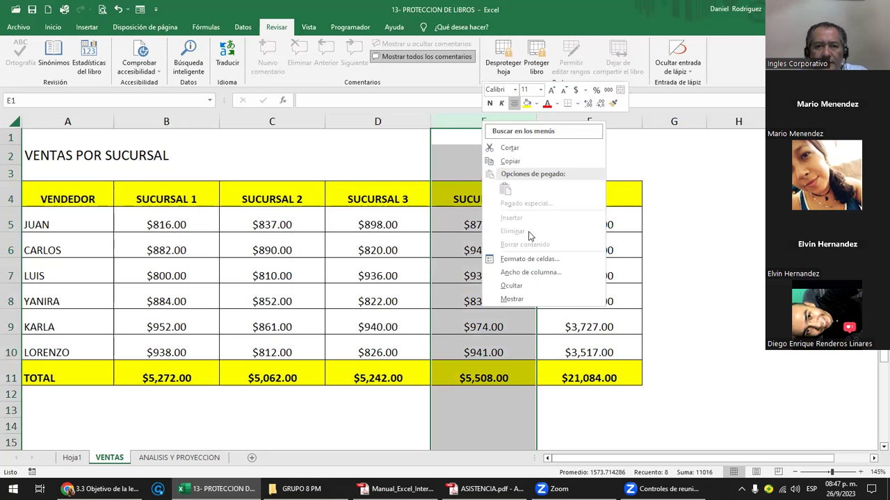
key(Escape)
Refill the header row A4:F4 blue-grey via Color de relleno
drag(604, 199, 32, 203)
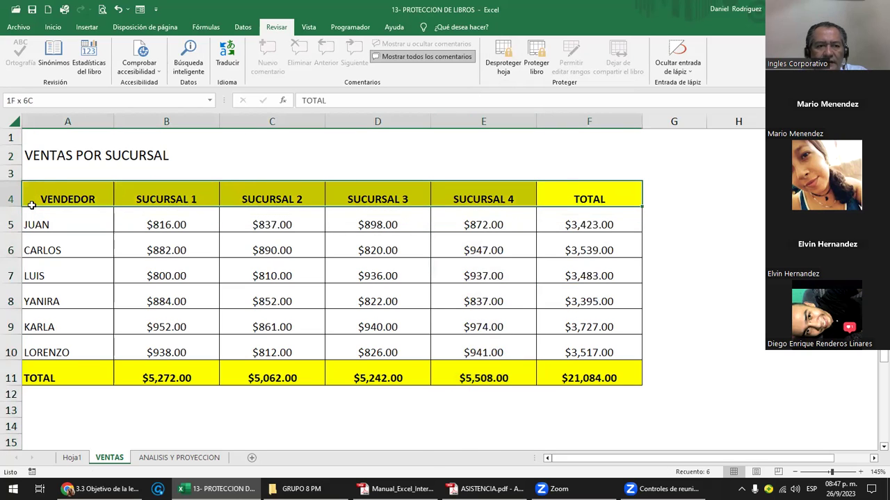
click(53, 27)
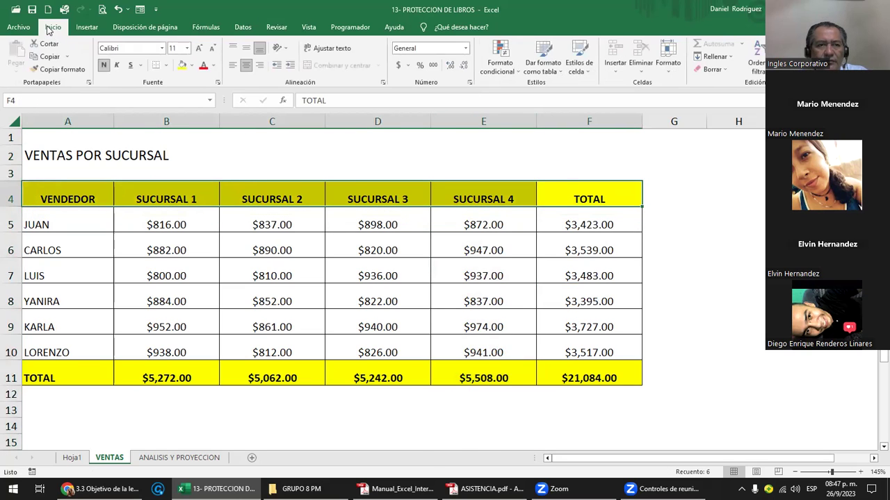
click(194, 66)
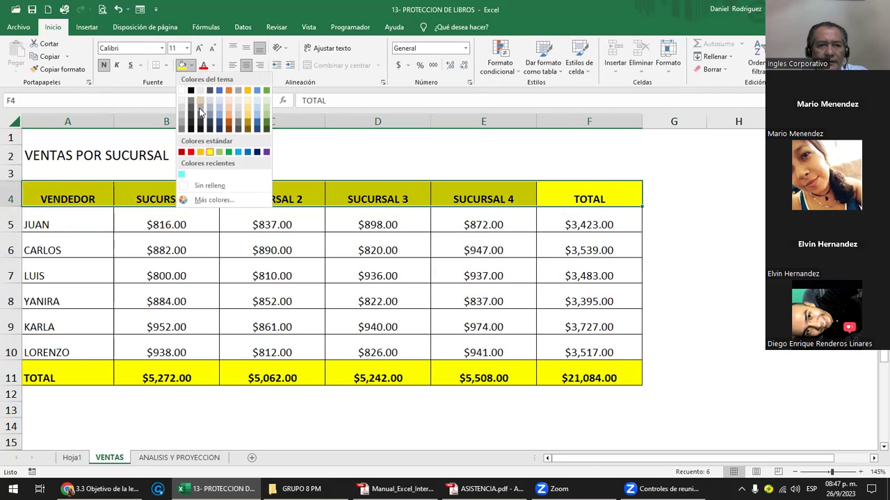
click(216, 109)
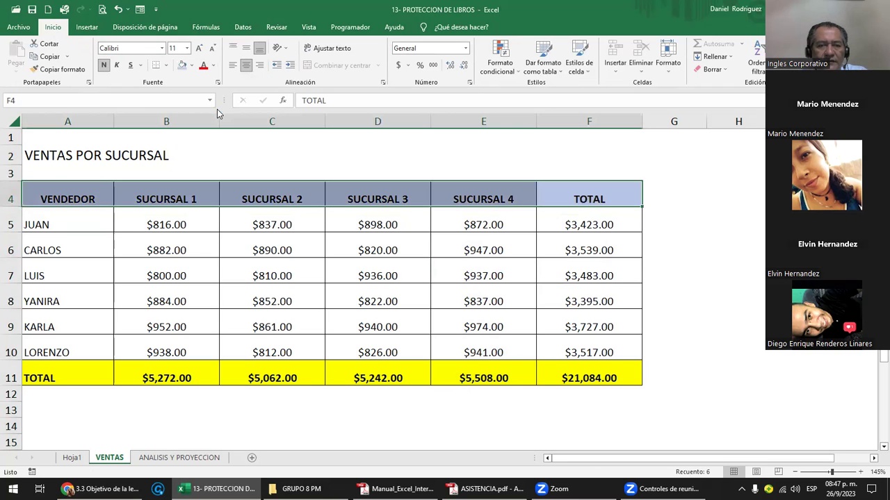
Confirm row 4 can't be deleted, then unprotect the VENTAS sheet with Desproteger hoja
click(7, 195)
right_click(7, 196)
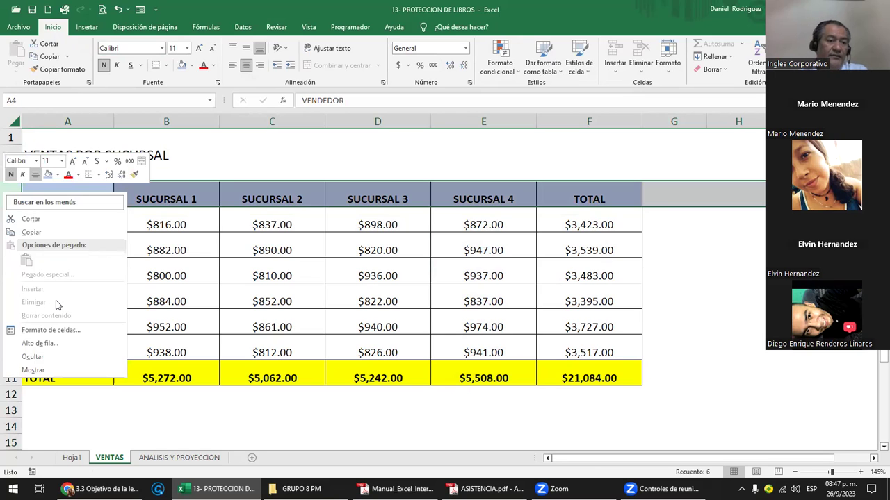
click(168, 251)
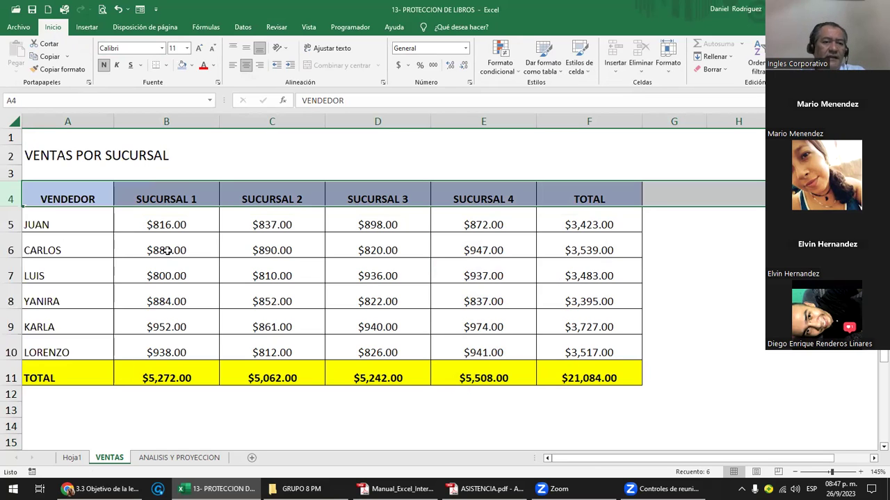
click(169, 250)
click(514, 195)
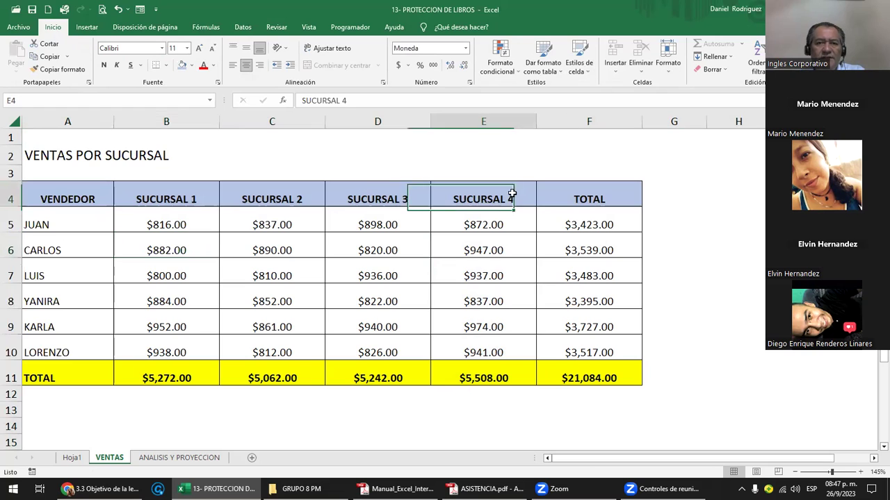
click(280, 28)
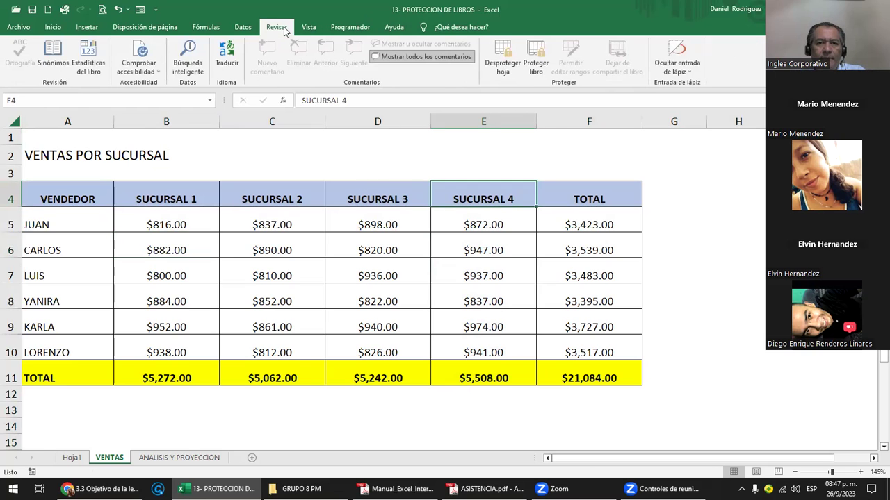
click(499, 64)
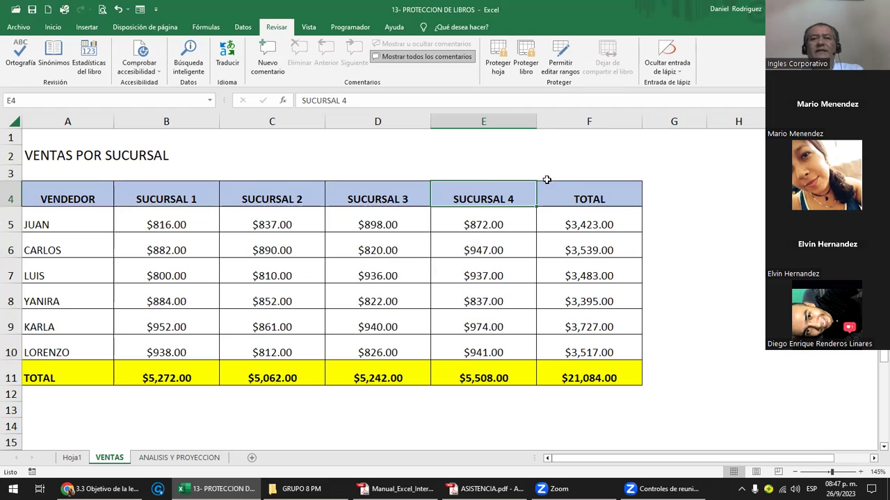
Protect VENTAS, additionally allowing inserting columns and inserting rows
click(498, 66)
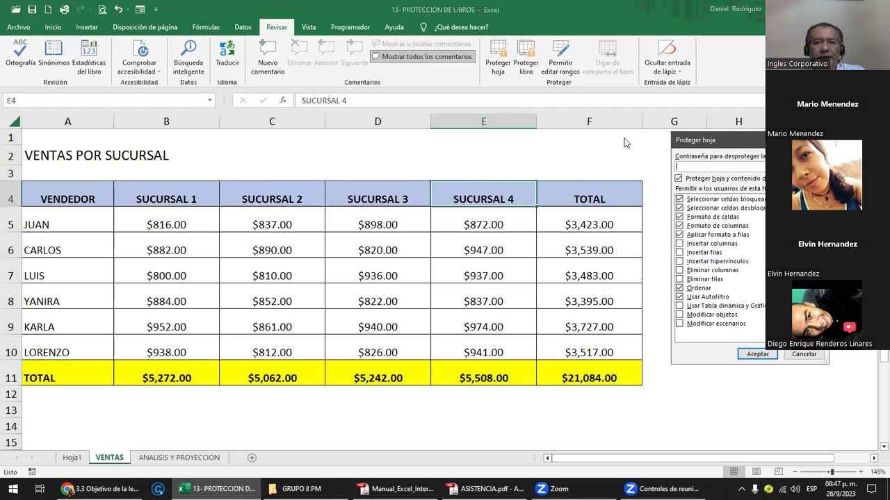
drag(724, 145, 722, 154)
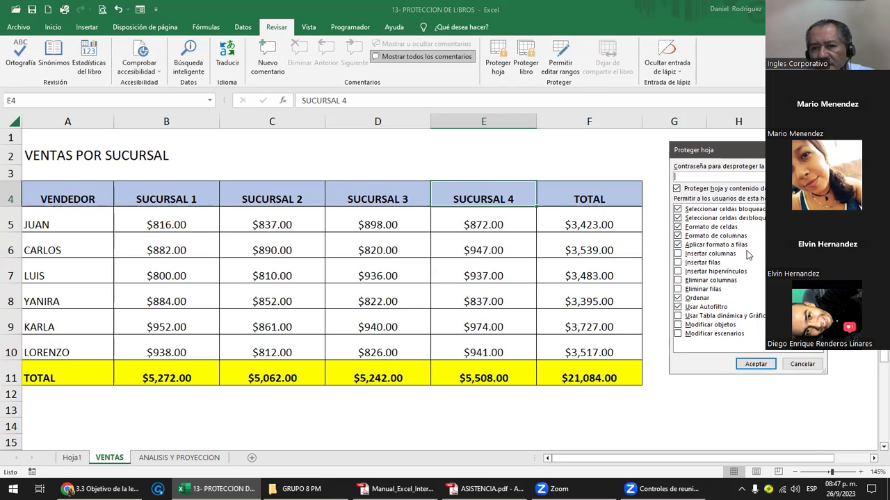
click(677, 254)
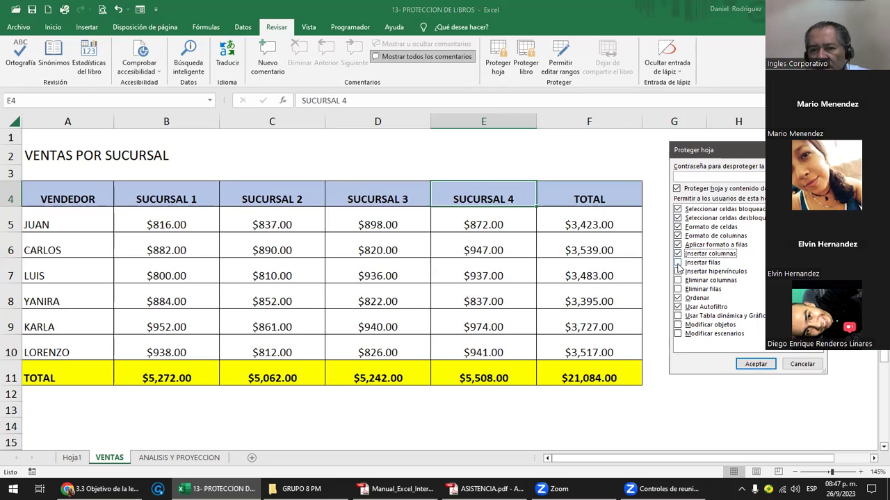
click(677, 264)
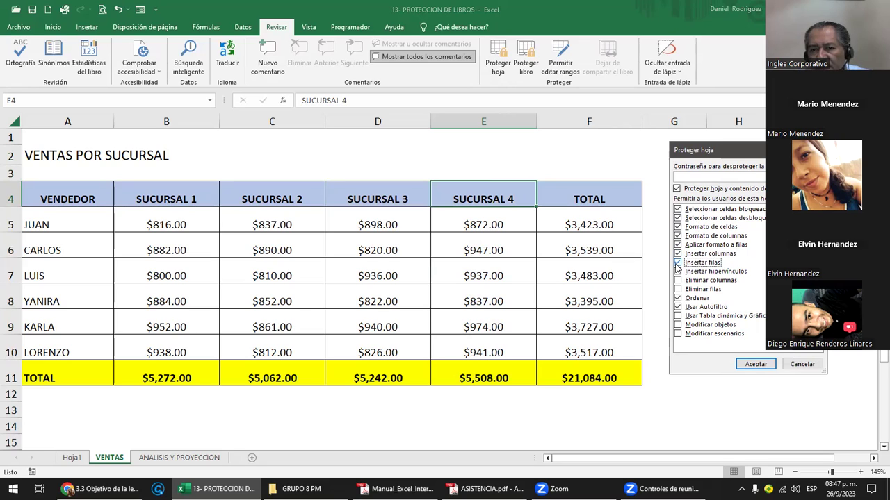
click(756, 369)
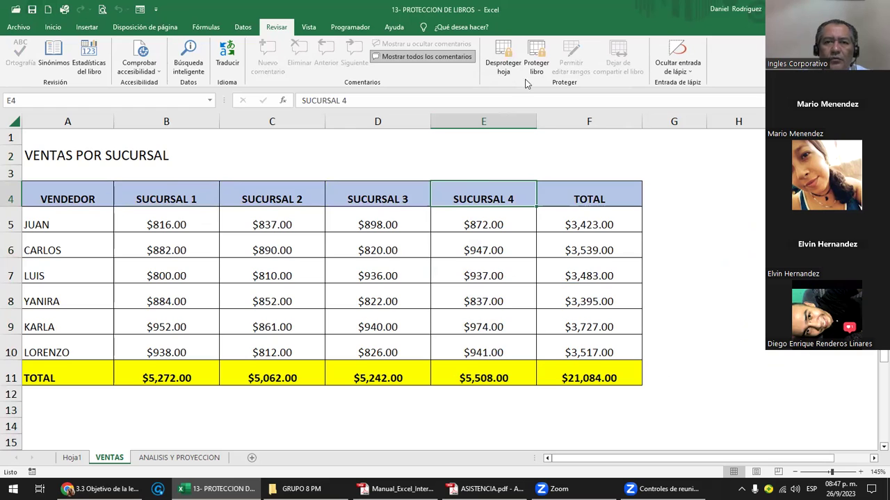
Re-protect the sheet with a confirmed password, then close Excel with Alt+F4
click(498, 73)
click(497, 69)
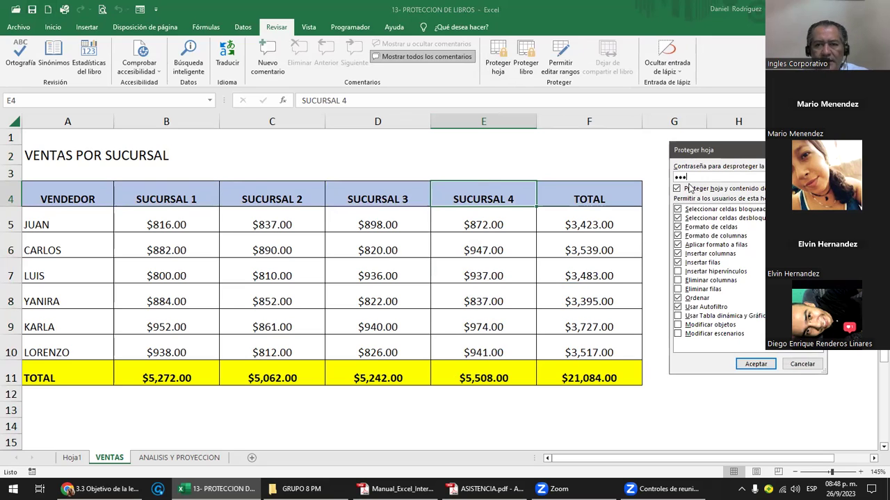
click(755, 364)
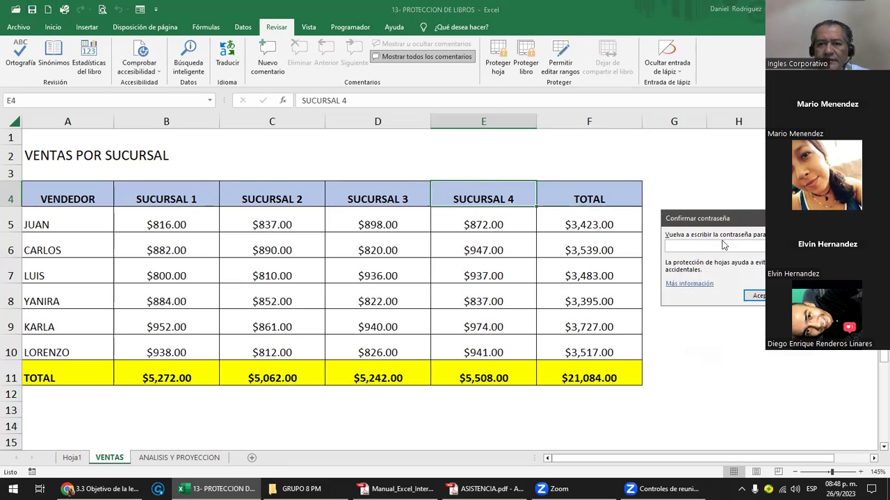
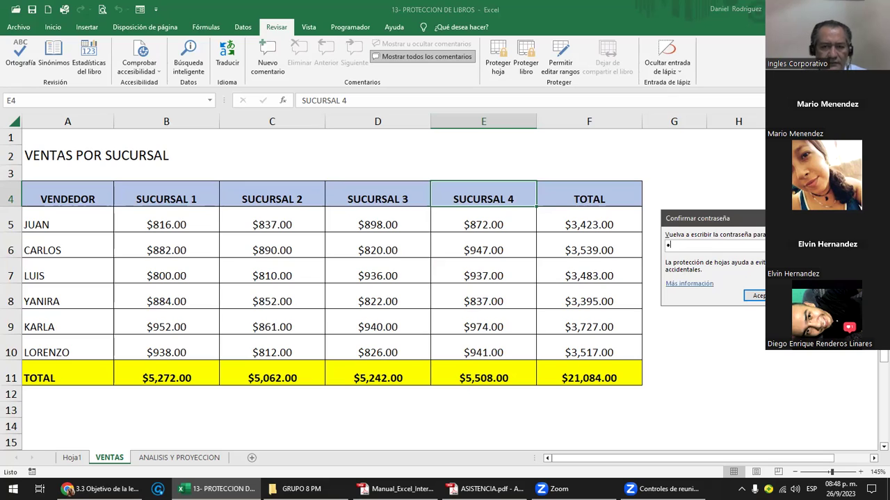
key(Return)
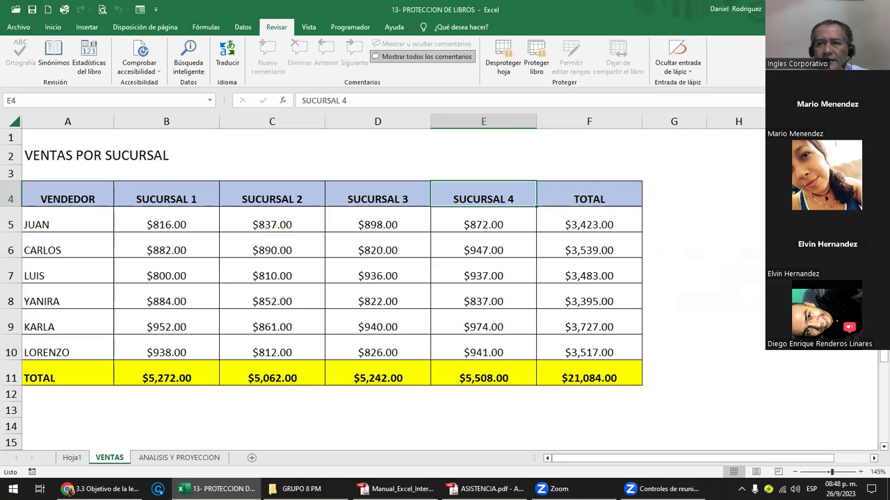
key(alt+F4)
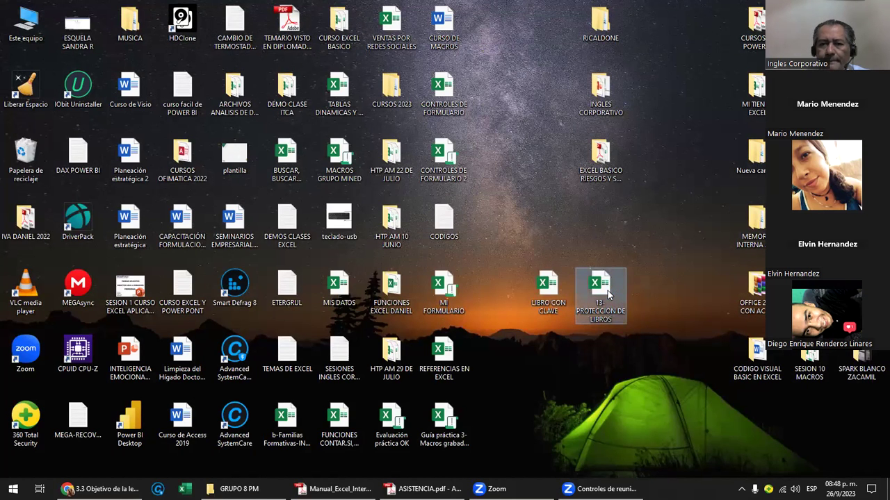
Reopen the 13- PROTECCION DE LIBROS workbook from its desktop icon
double_click(600, 290)
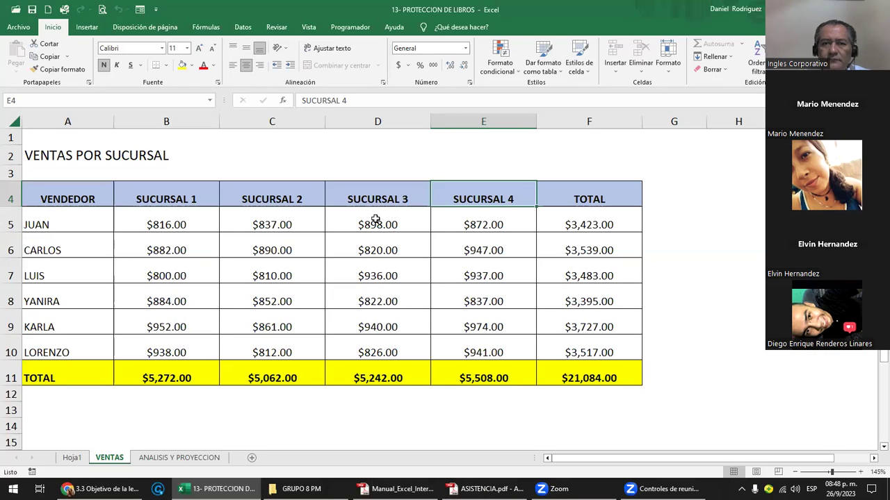
Verify column F and row 5 menus have Eliminar greyed out, then open Revisar
right_click(618, 119)
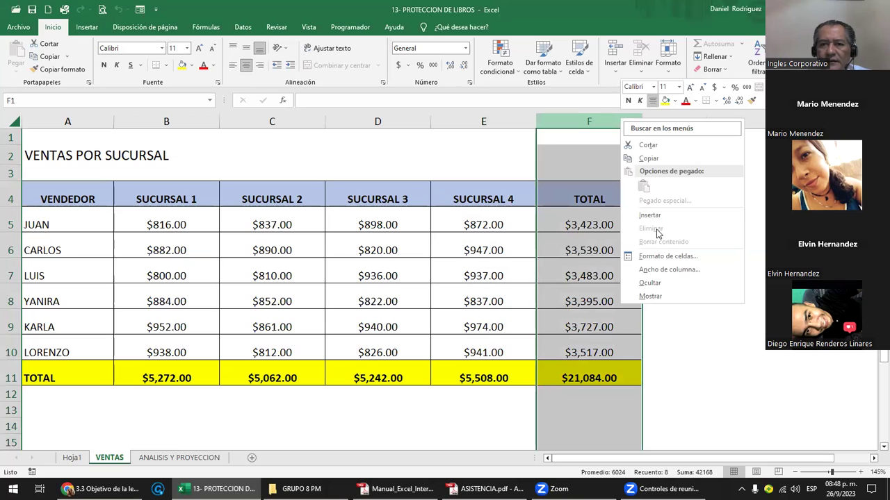
key(Escape)
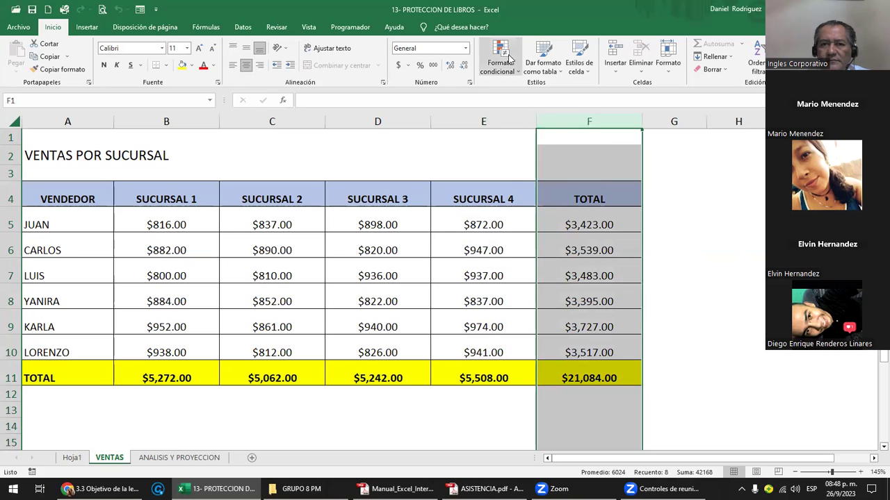
right_click(11, 221)
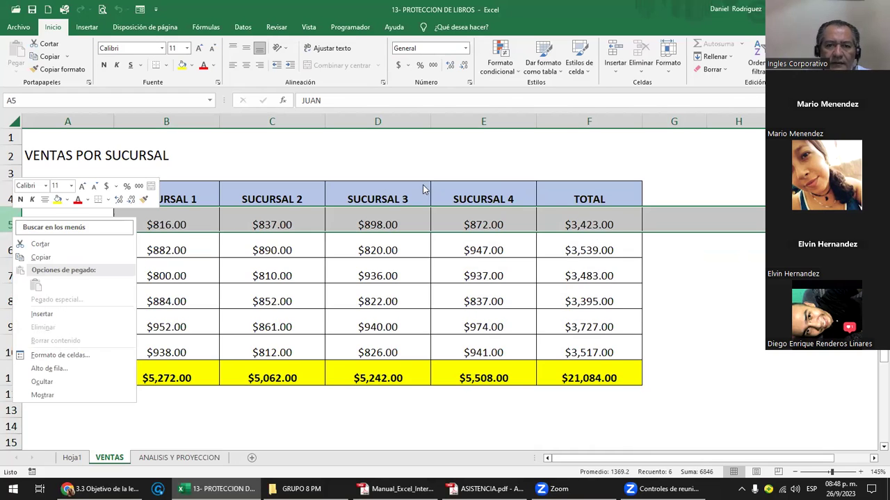
click(489, 240)
click(484, 222)
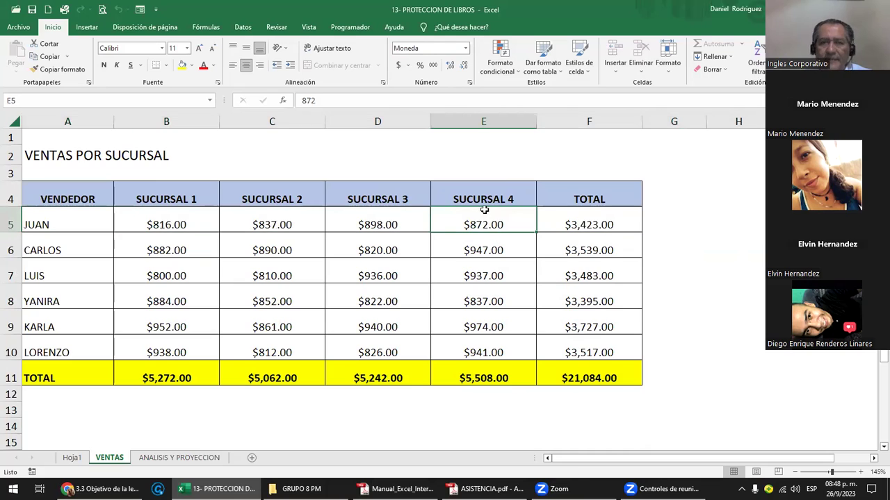
click(493, 188)
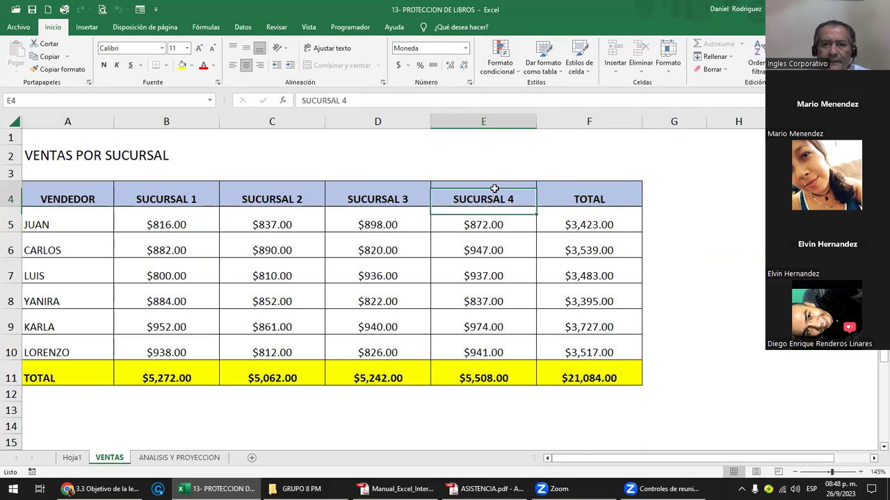
click(282, 31)
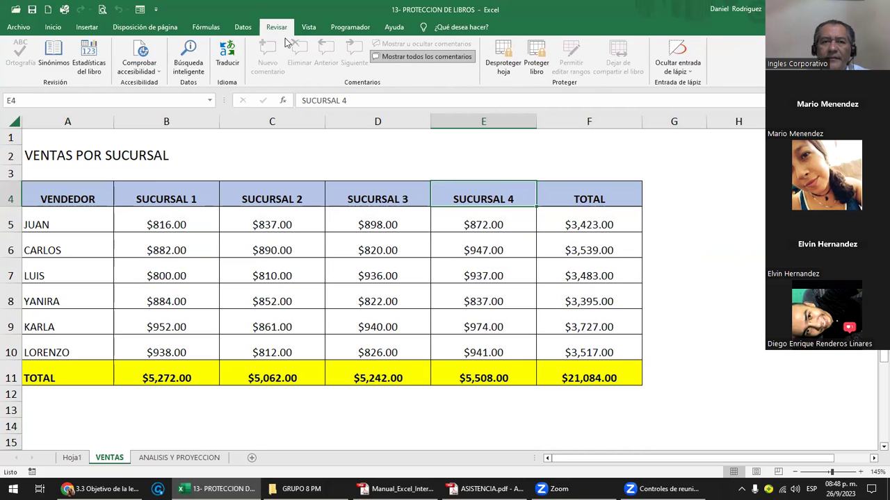
Unprotect VENTAS by entering the sheet password, then confirm column F's insert/delete options return
click(505, 74)
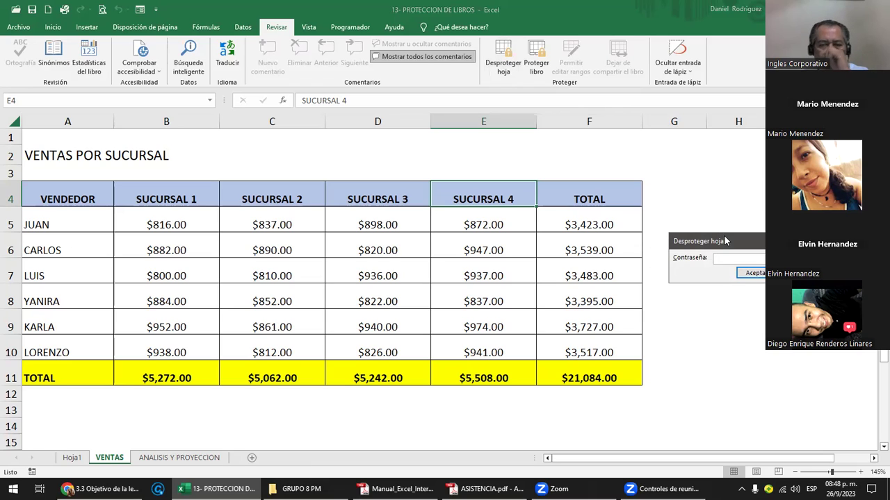
drag(725, 241, 702, 165)
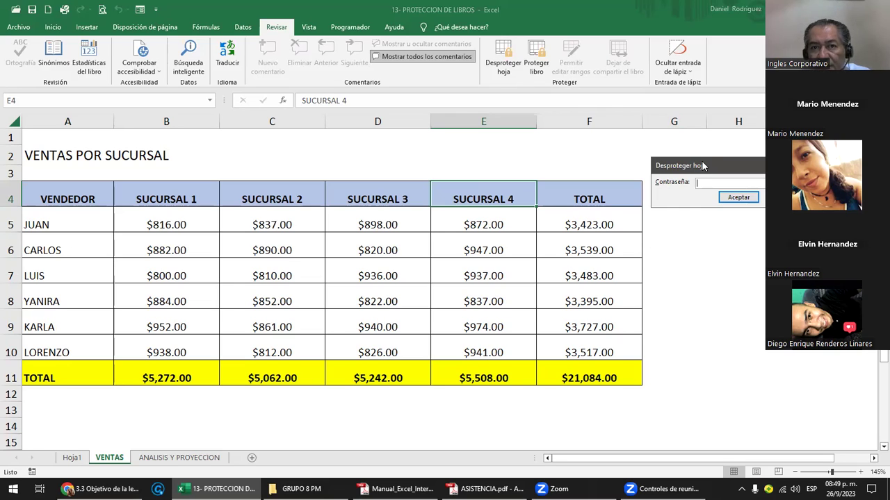
key(Escape)
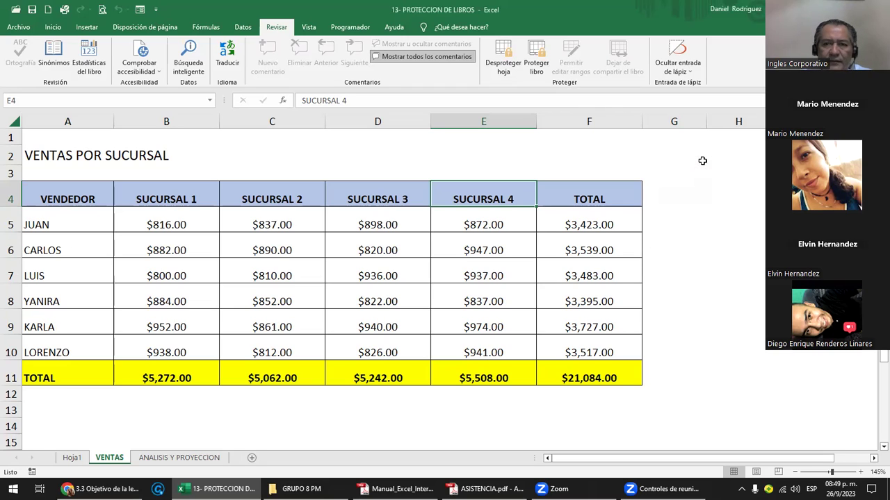
click(505, 64)
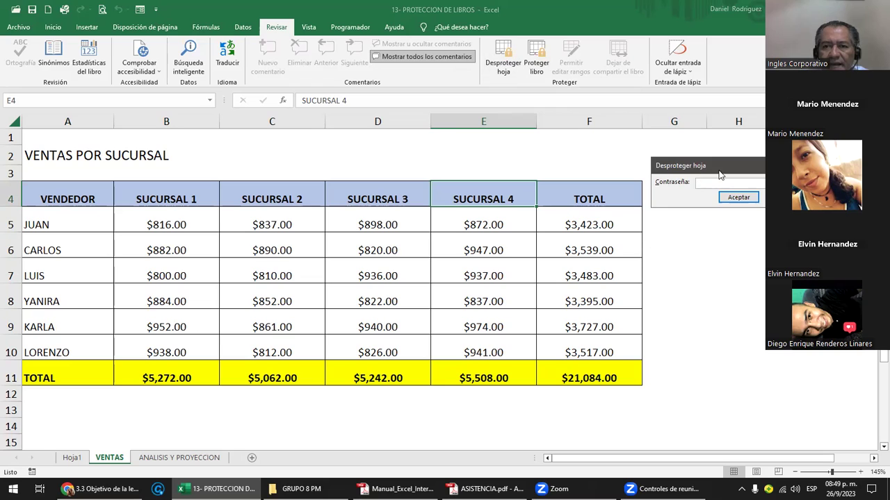
drag(720, 165, 716, 158)
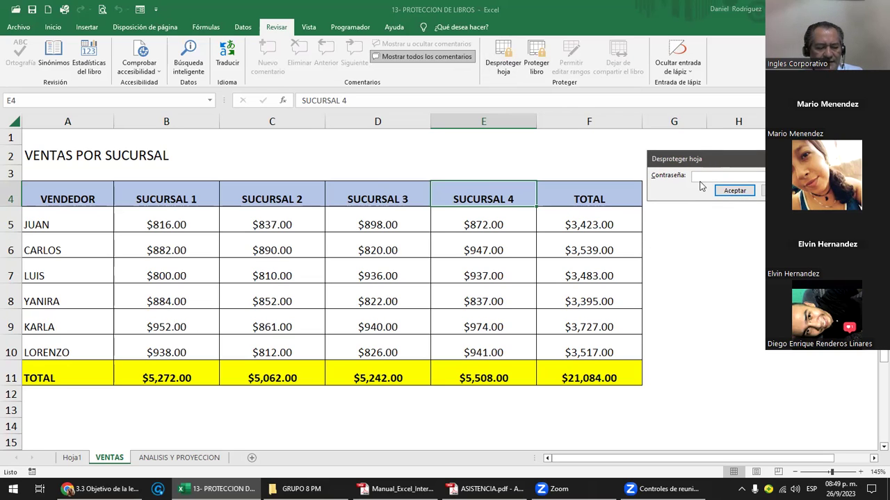
key(Return)
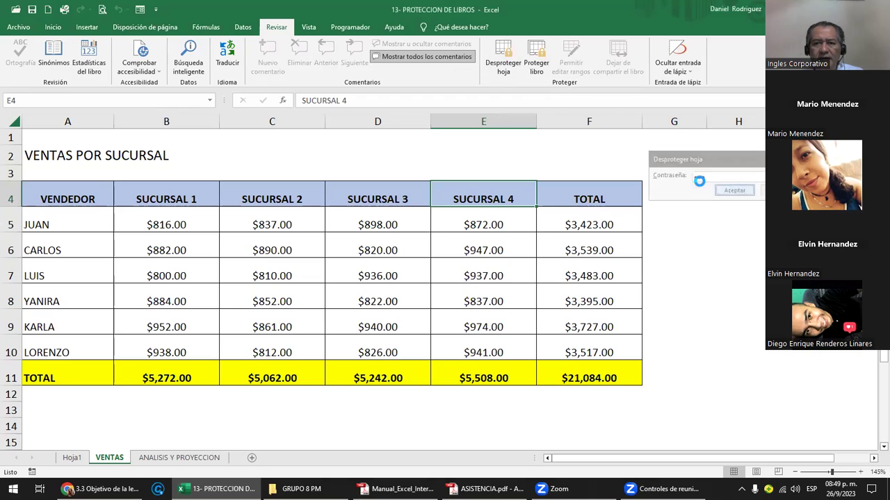
right_click(585, 121)
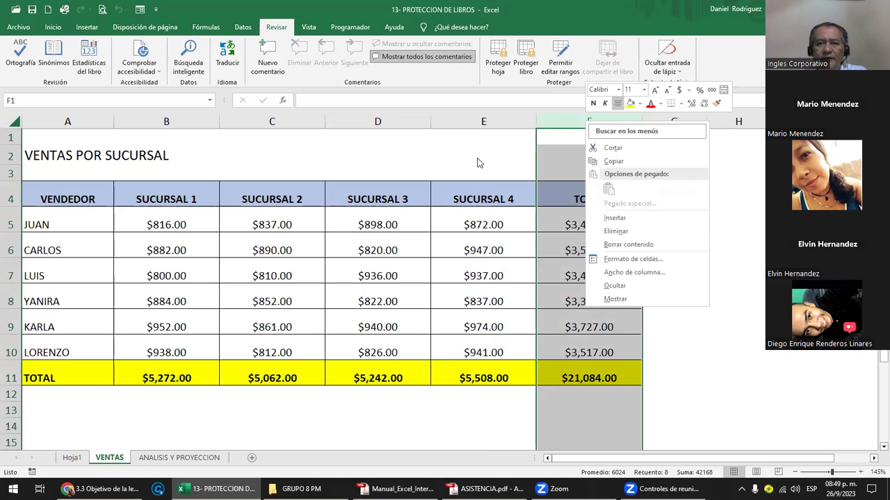
key(Escape)
In Proteger hoja, clear the formatting, insertion, sorting and Autofiltro permissions
click(498, 66)
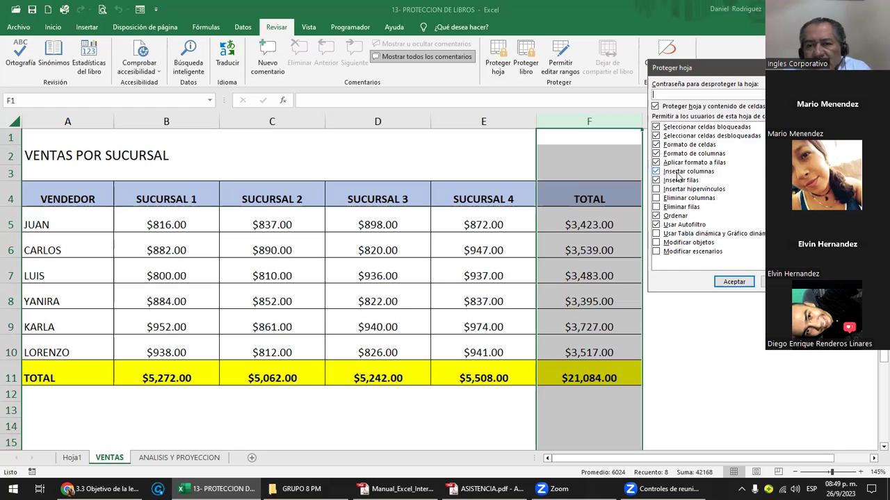
click(677, 175)
click(656, 145)
click(656, 154)
click(656, 163)
click(656, 180)
click(656, 224)
click(656, 215)
Apply protection allowing only cell selection, and save the workbook
click(656, 225)
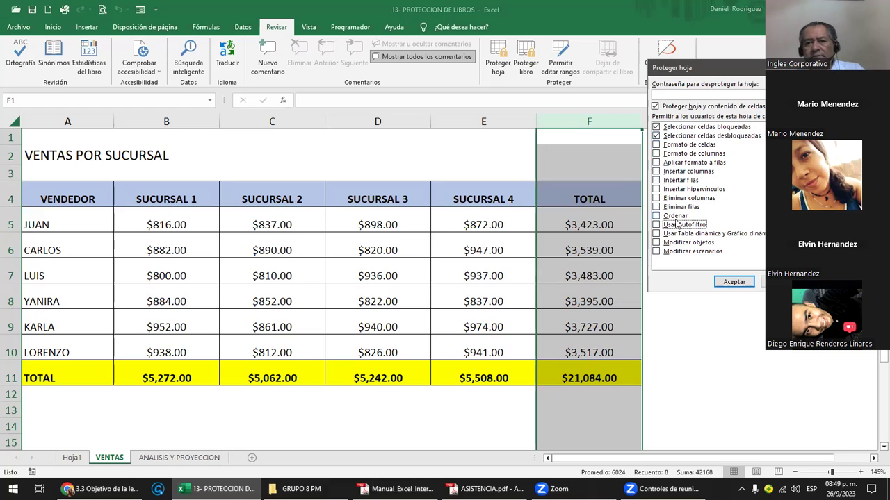
click(657, 216)
click(657, 216)
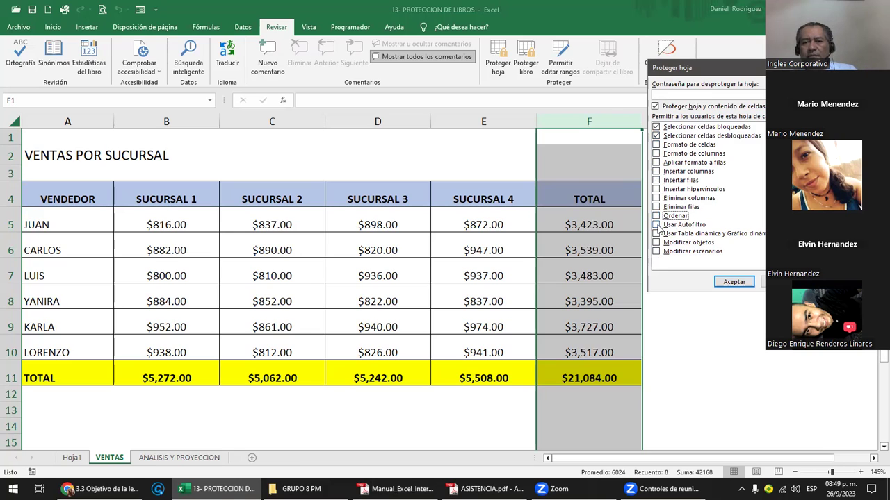
click(733, 281)
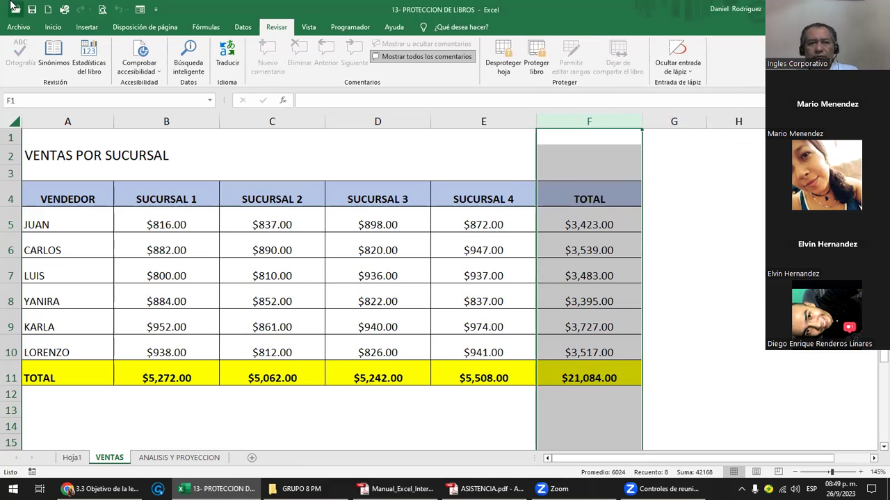
click(31, 9)
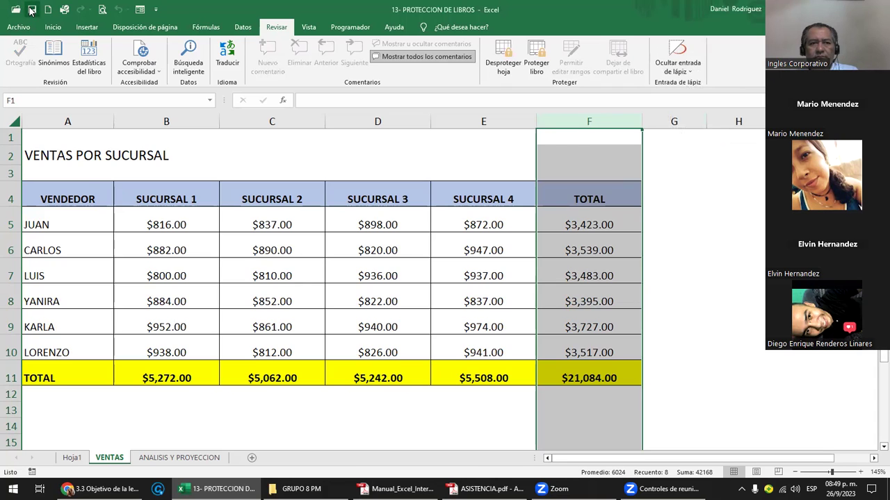
click(518, 193)
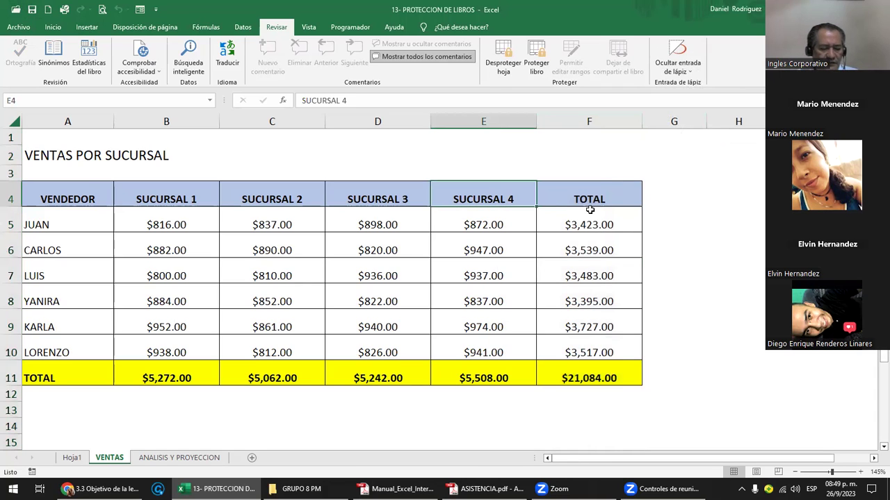
Try deleting a cell on the protected sheet twice, dismissing the protection warning
key(Delete)
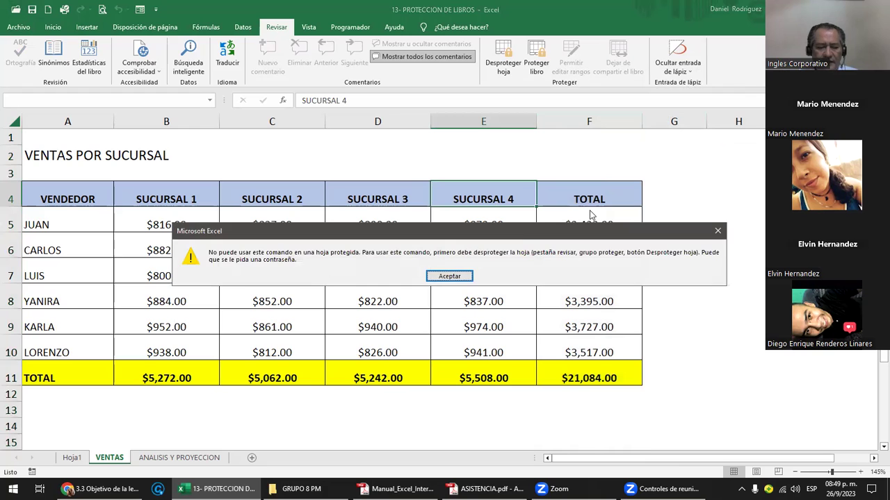
key(Return)
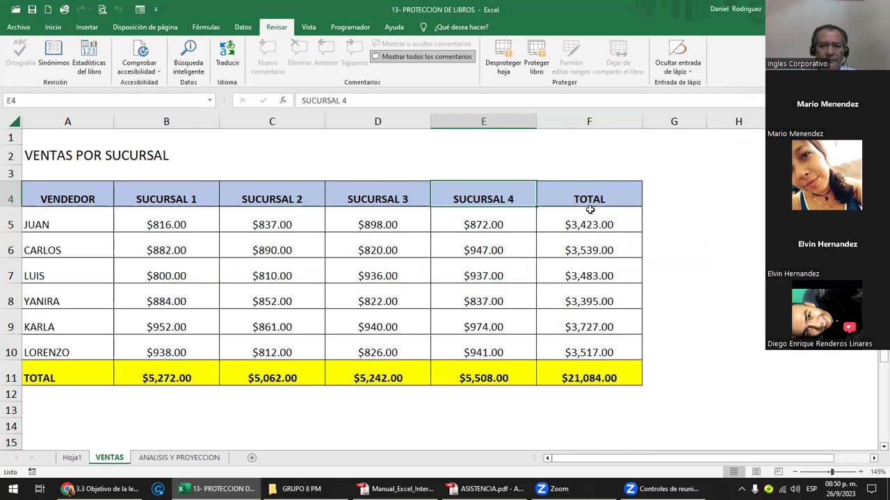
key(Delete)
key(Return)
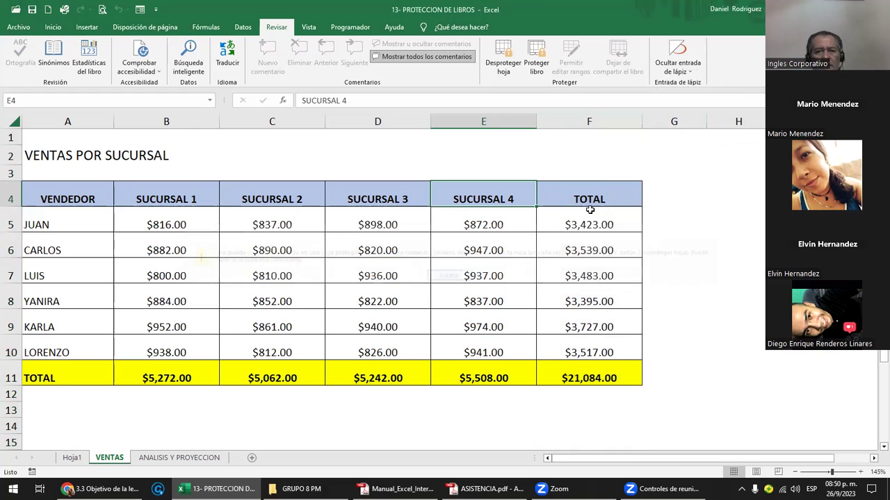
Inspect the Inicio and Datos commands while protected, then return to Revisar
click(57, 231)
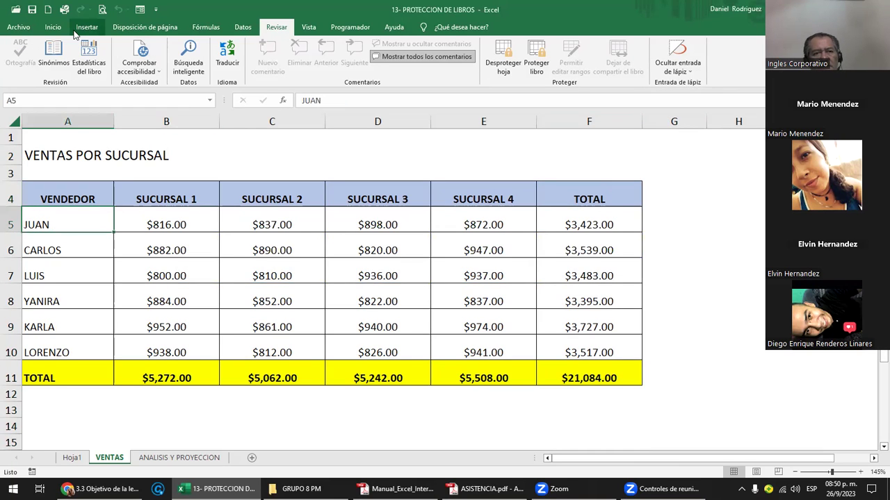
click(46, 30)
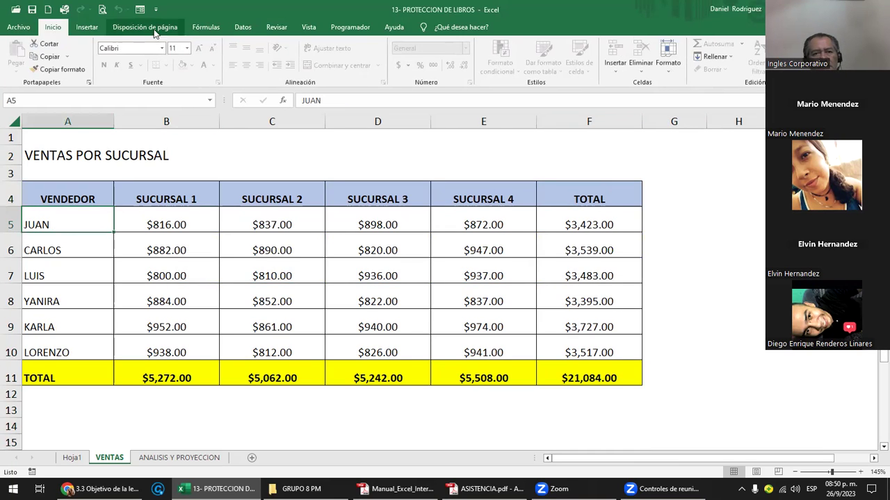
click(243, 28)
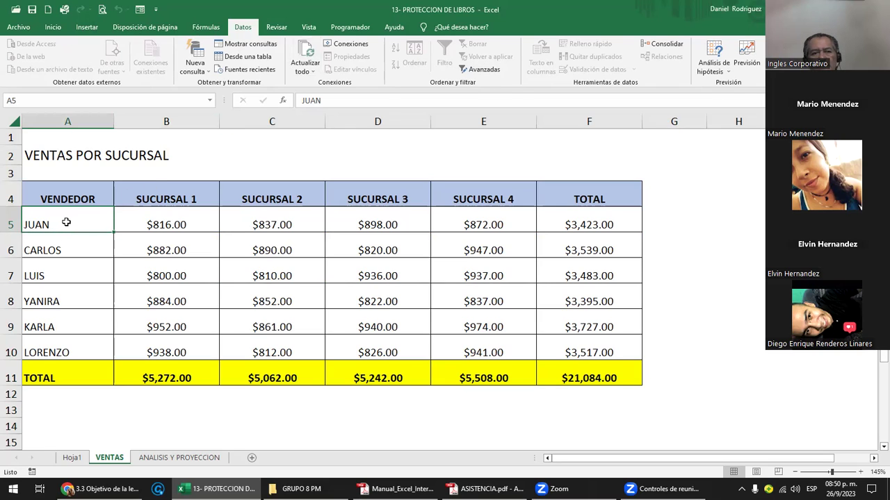
click(87, 248)
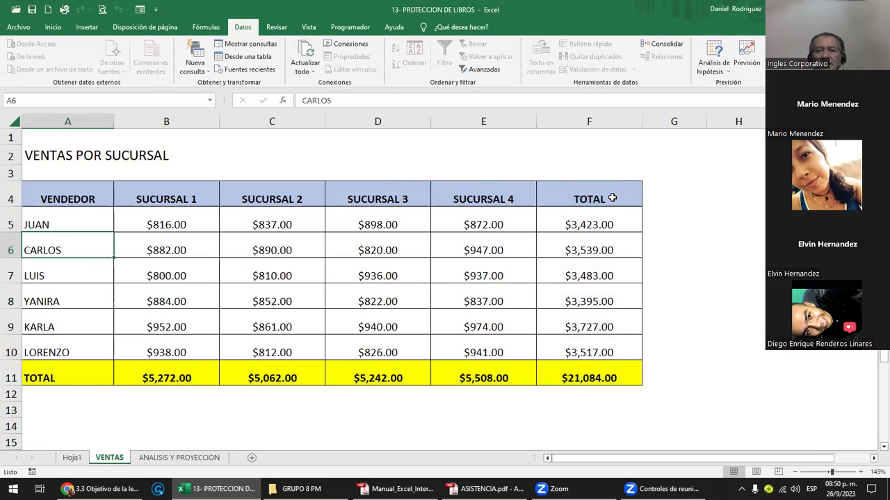
click(611, 198)
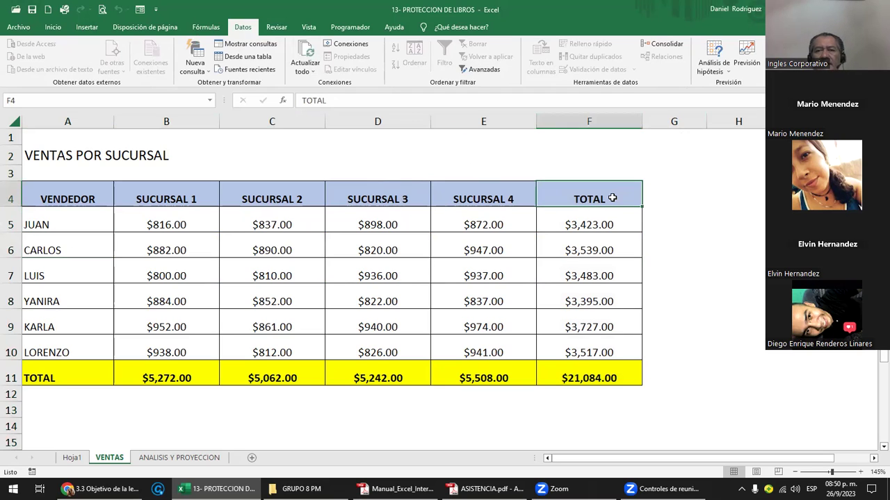
click(276, 28)
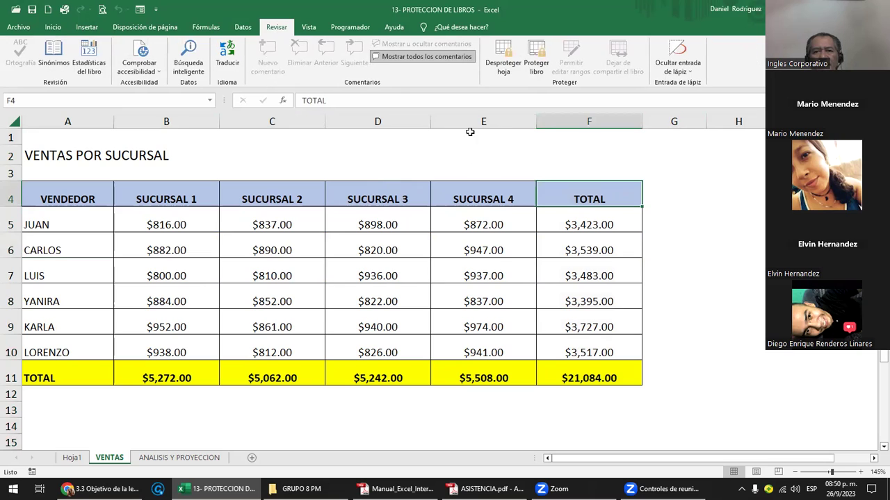
Unprotect VENTAS, re-protect it with a confirmed password, then remove that protection again
click(502, 70)
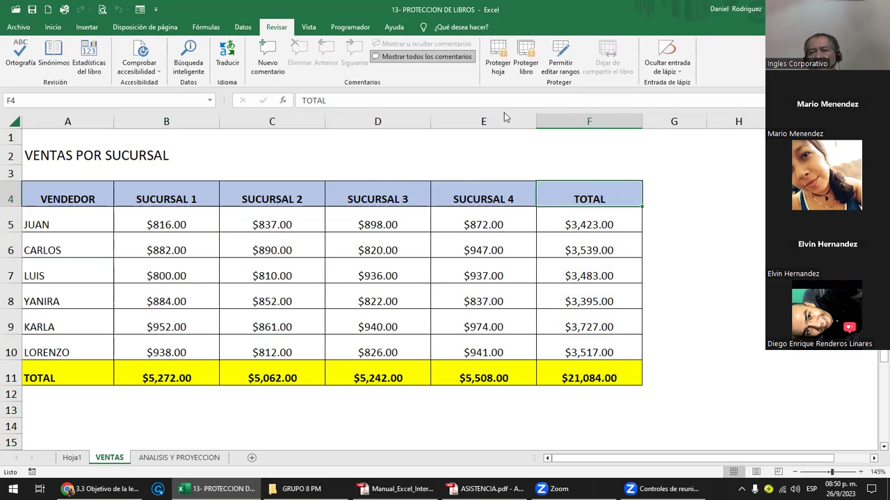
click(493, 67)
text(1)
click(733, 282)
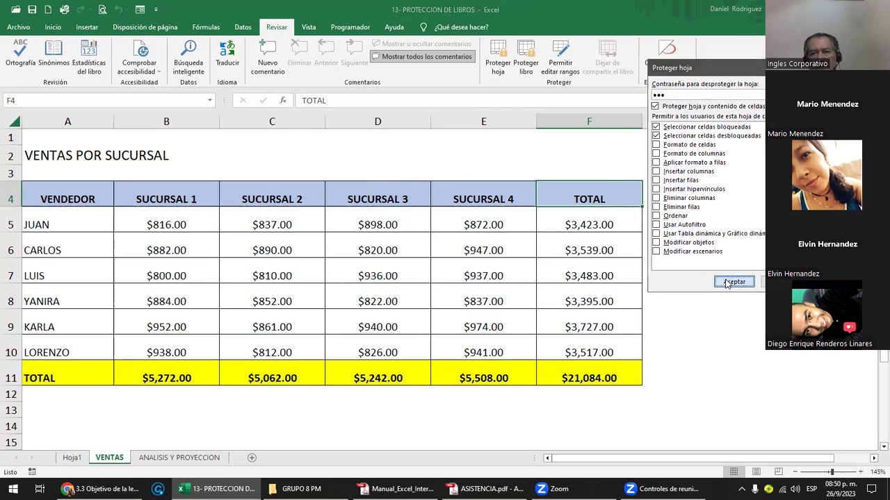
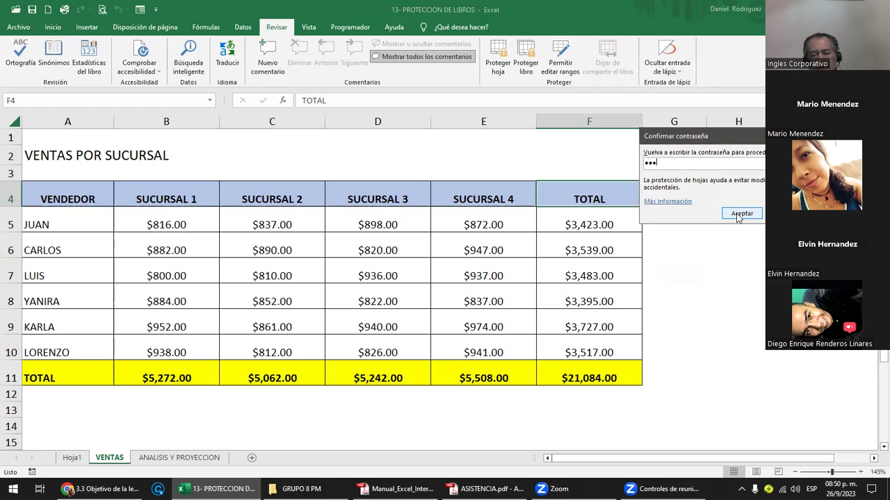
click(740, 215)
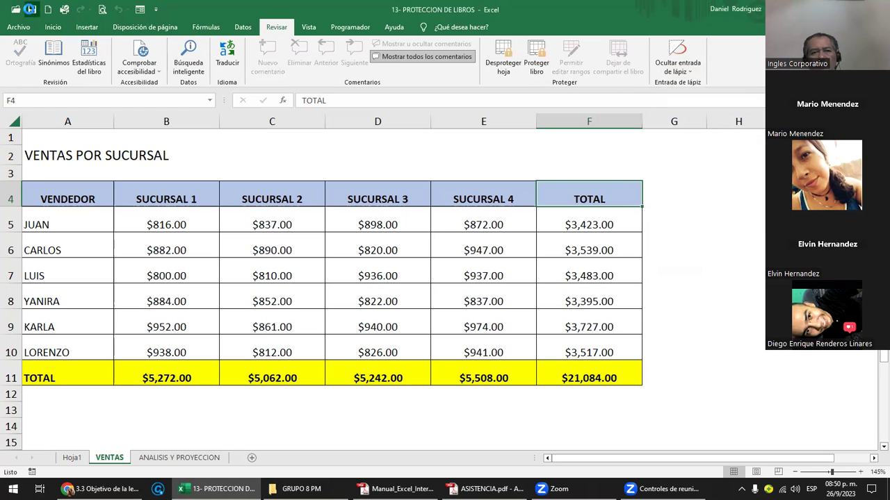
click(503, 66)
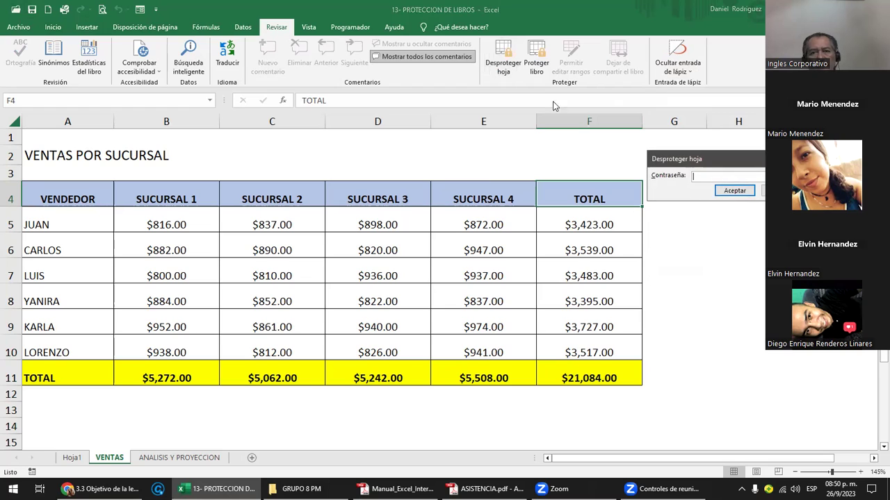
click(736, 192)
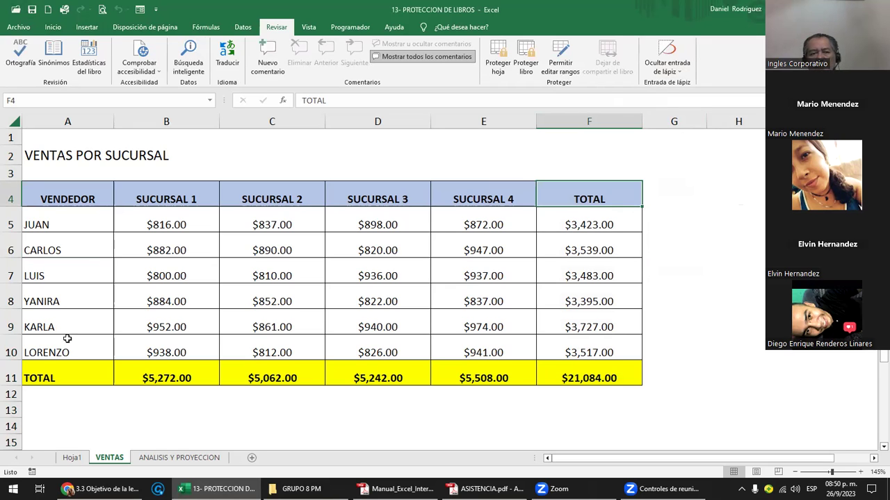
Switch to Hoja1 and select the yellow arrow beside row 10 on the 'Tipos de protección en Excel' slide
click(71, 458)
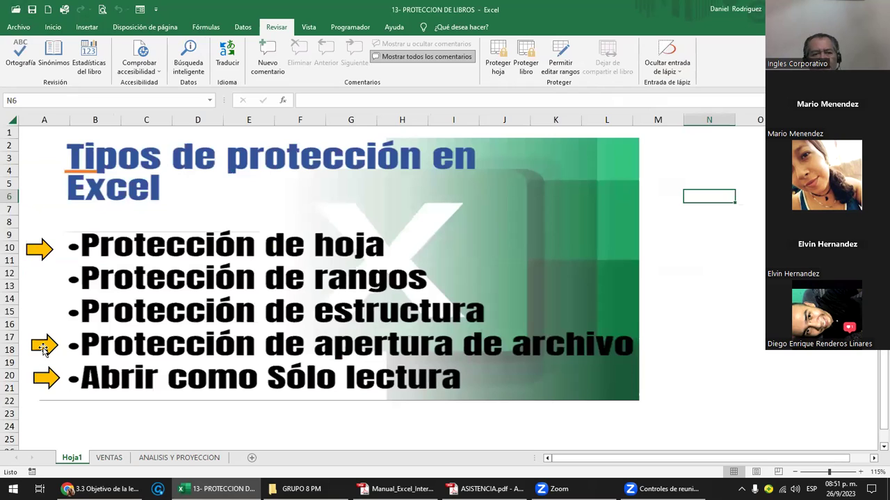
click(46, 254)
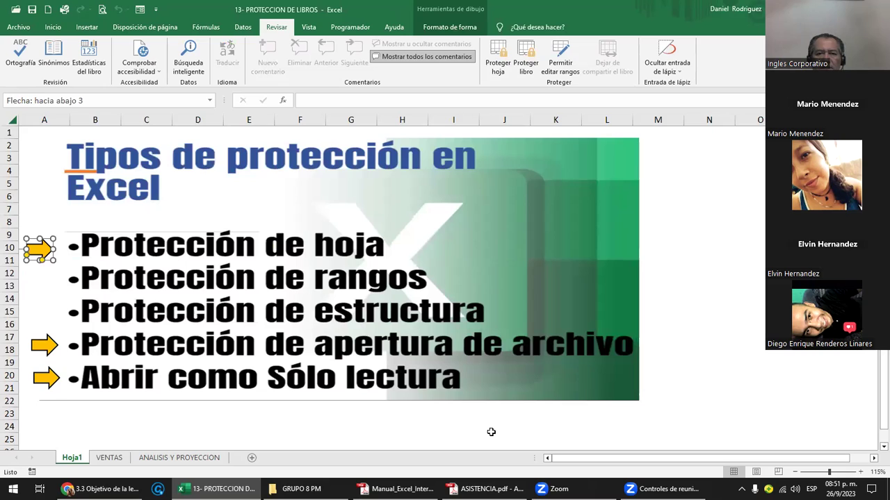
key(Escape)
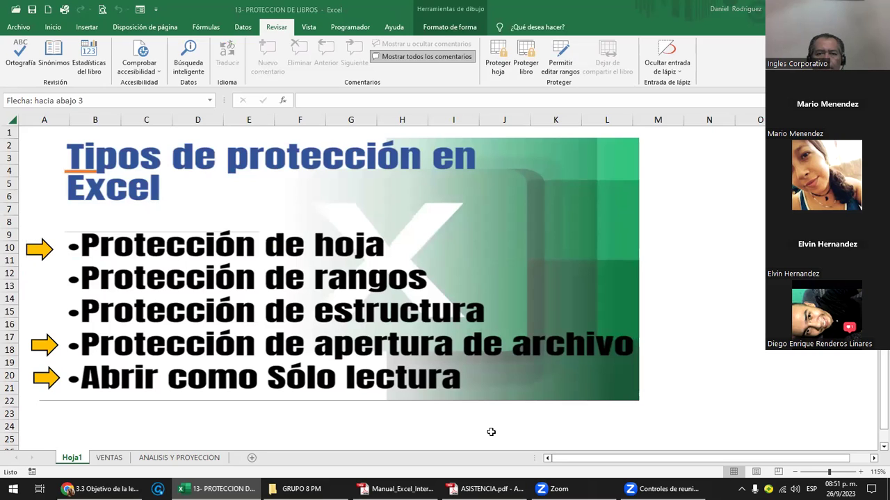
click(40, 248)
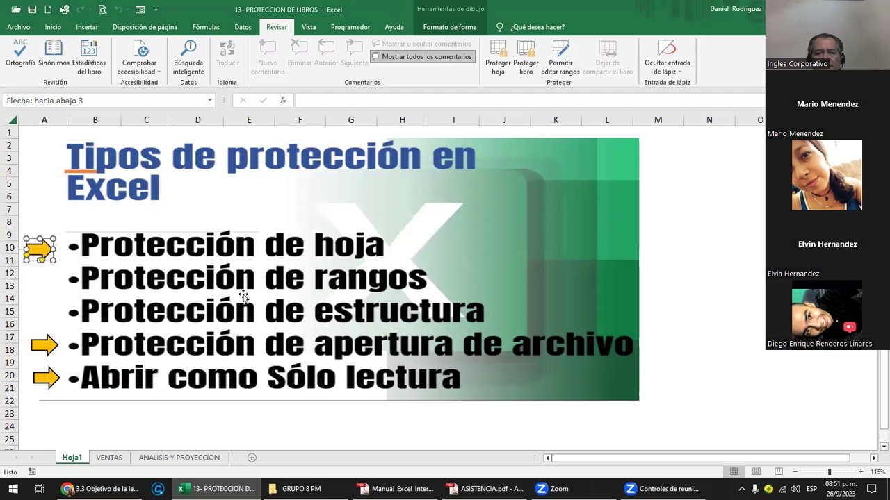
Review the Proteger libro options on the Archivo > Información page, then return to the sheet
click(20, 27)
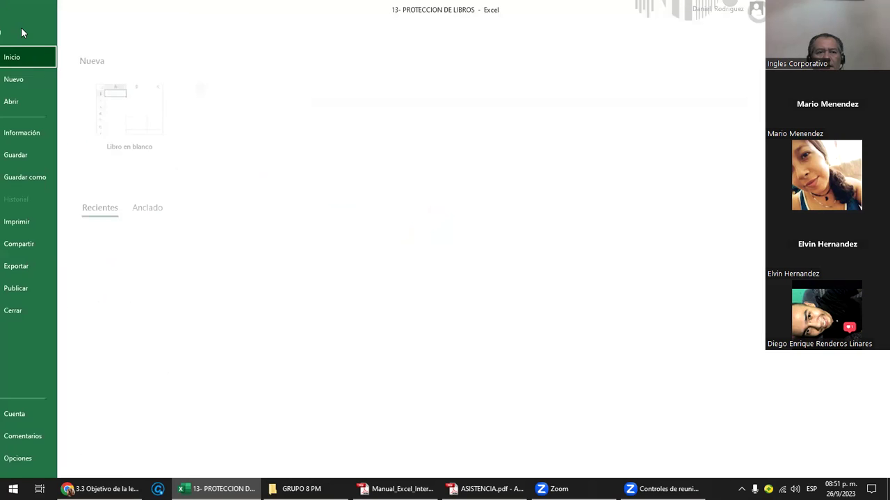
click(43, 132)
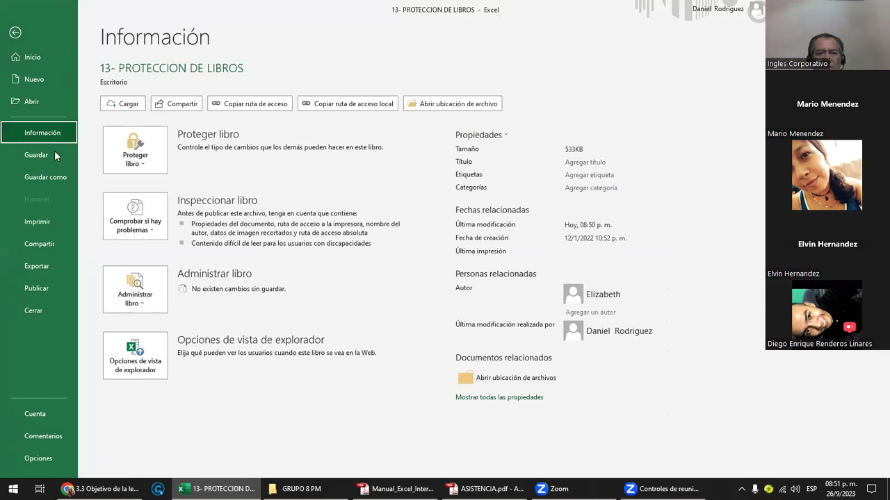
click(165, 165)
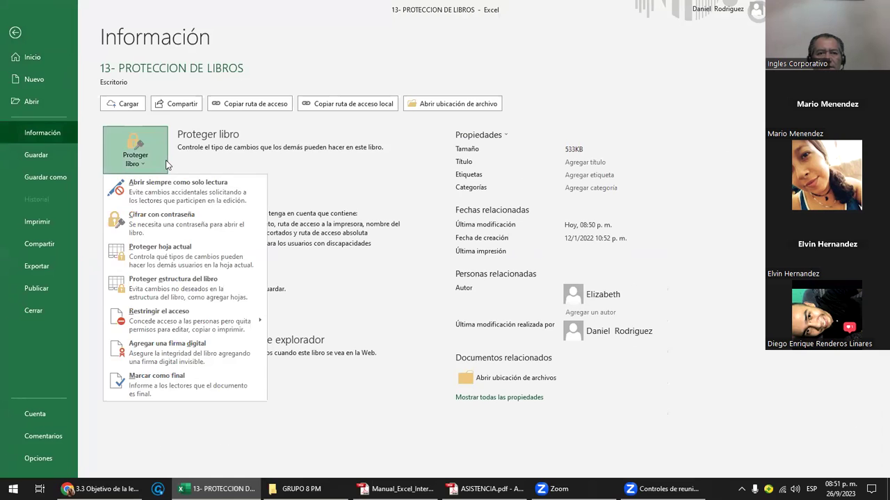
click(221, 160)
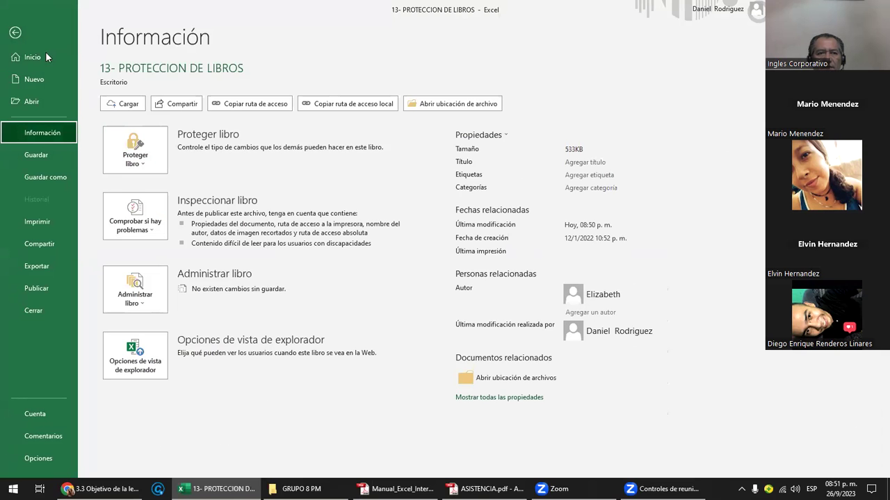
click(15, 33)
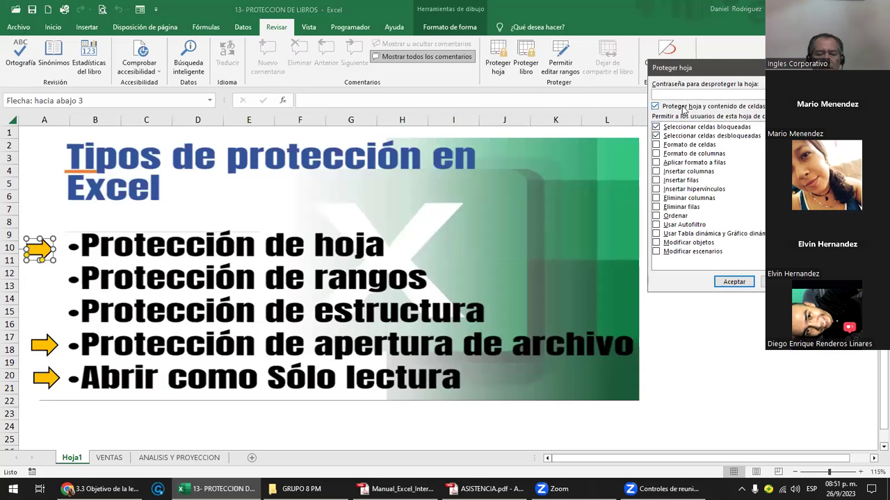
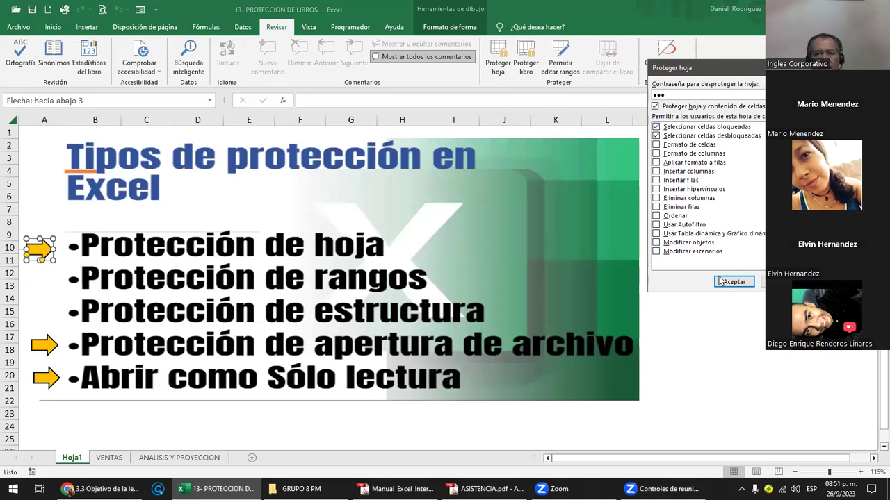
Protect Hoja1 with a password, confirming it a second time
click(733, 281)
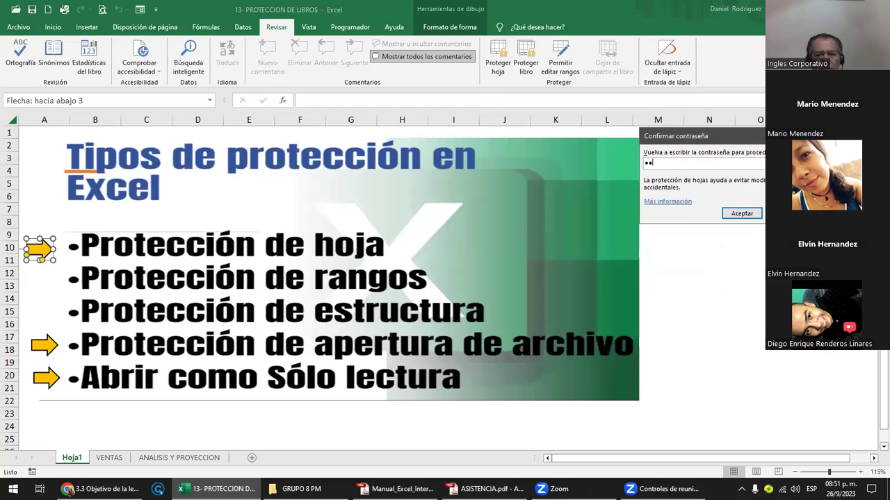
click(742, 214)
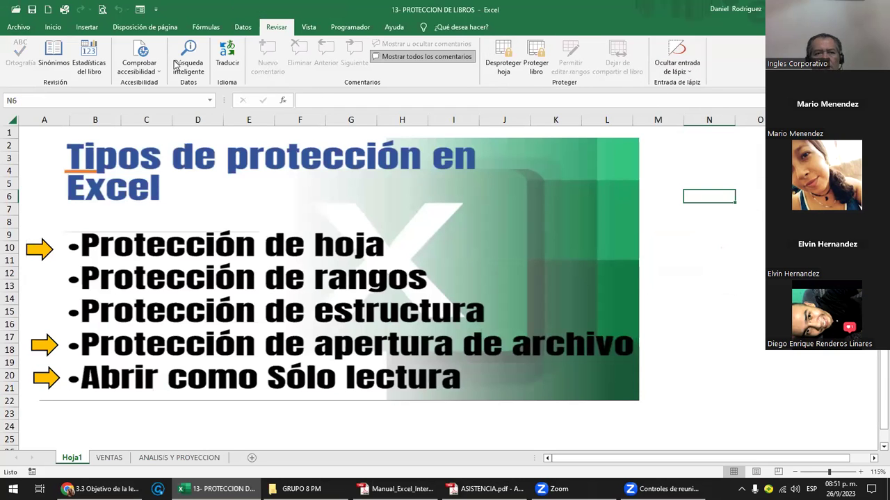
Unprotect Hoja1 from the Información page by entering its password, then list the Proteger libro options
click(20, 28)
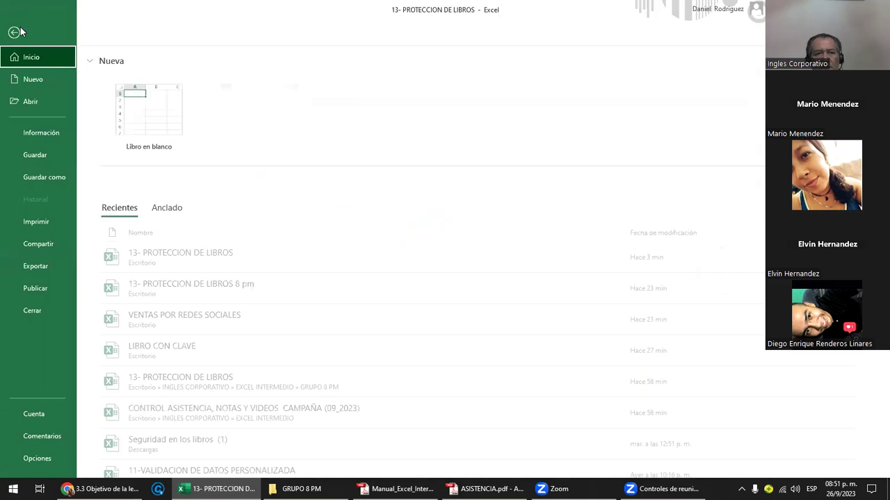
click(37, 134)
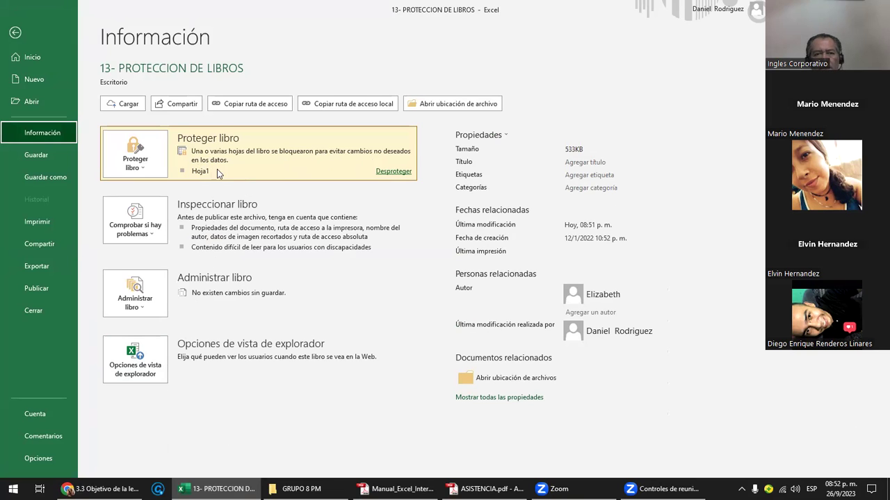
click(395, 173)
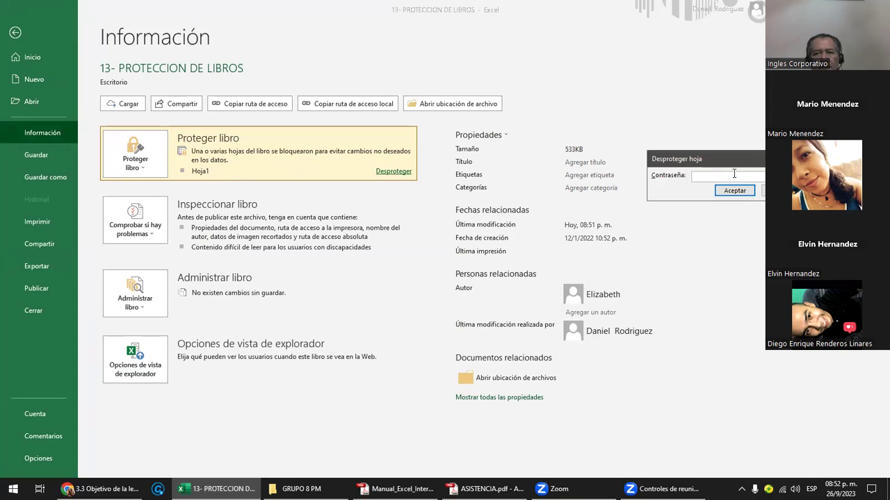
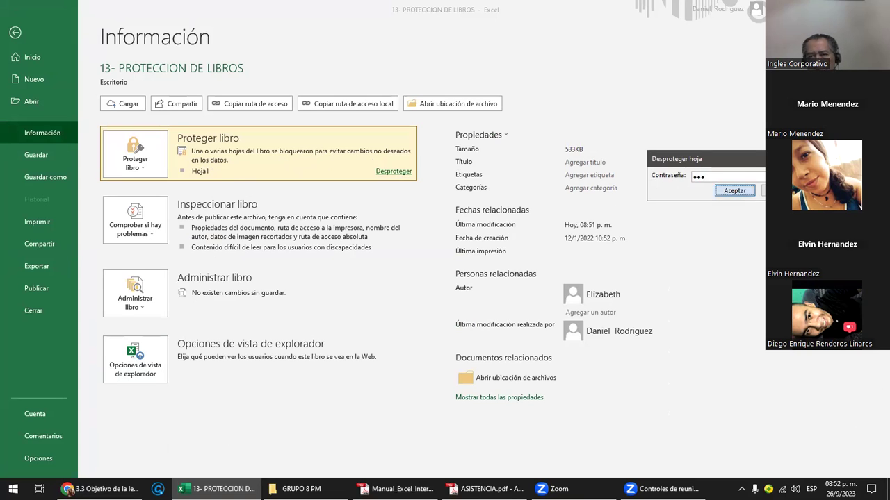
key(Return)
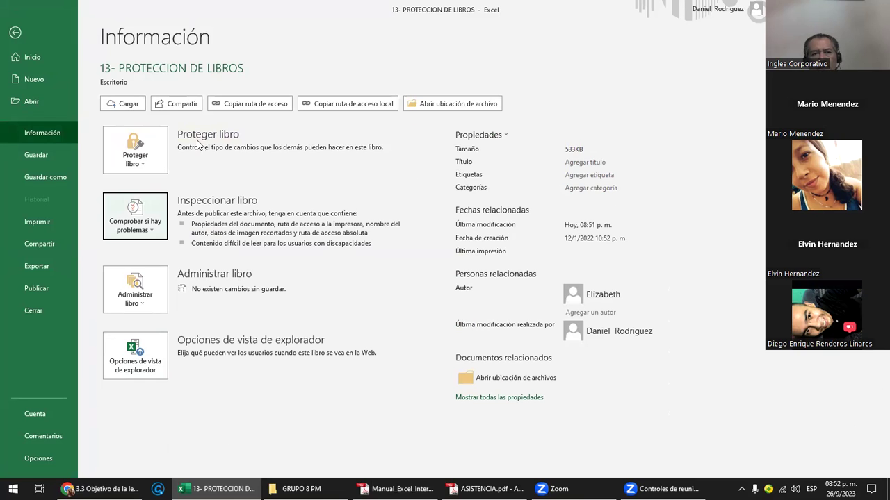
click(142, 169)
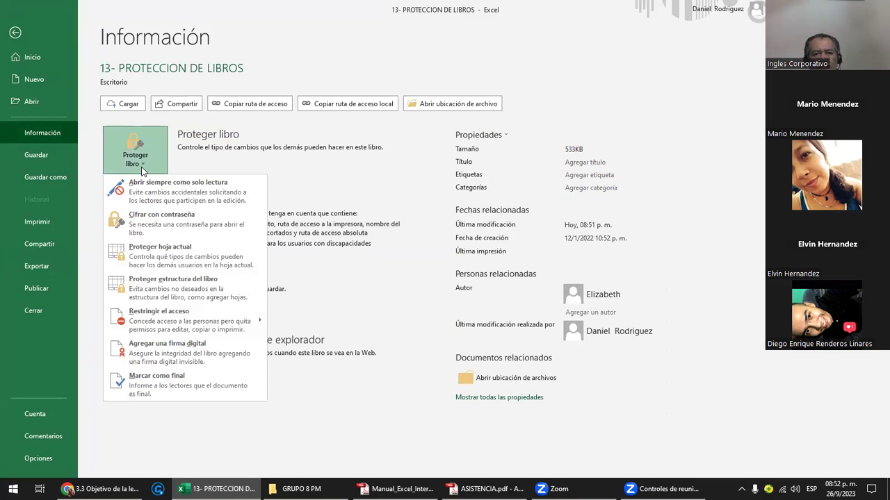